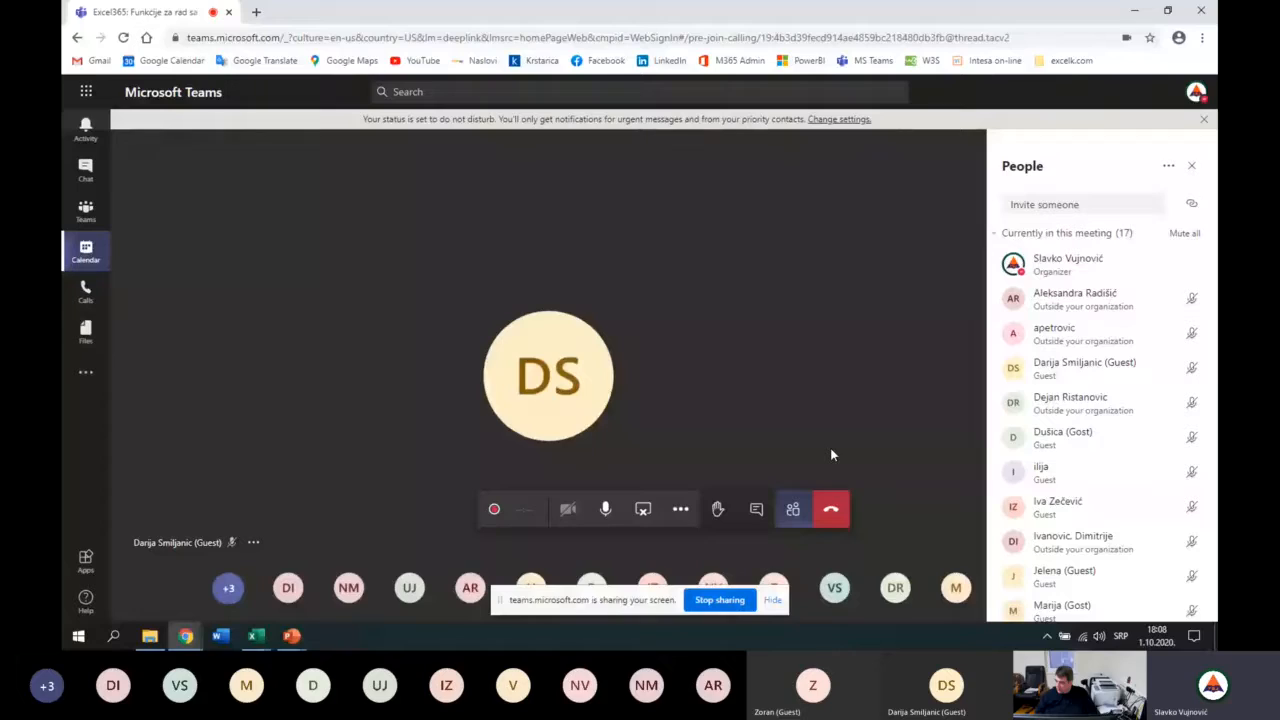
Switch to the Excel workbook 20201001_Predavanje_EDN_P001 and enter =RANDARRAY() in cell B10 of the RANDARRAY sheet.
key("alt+Tab")
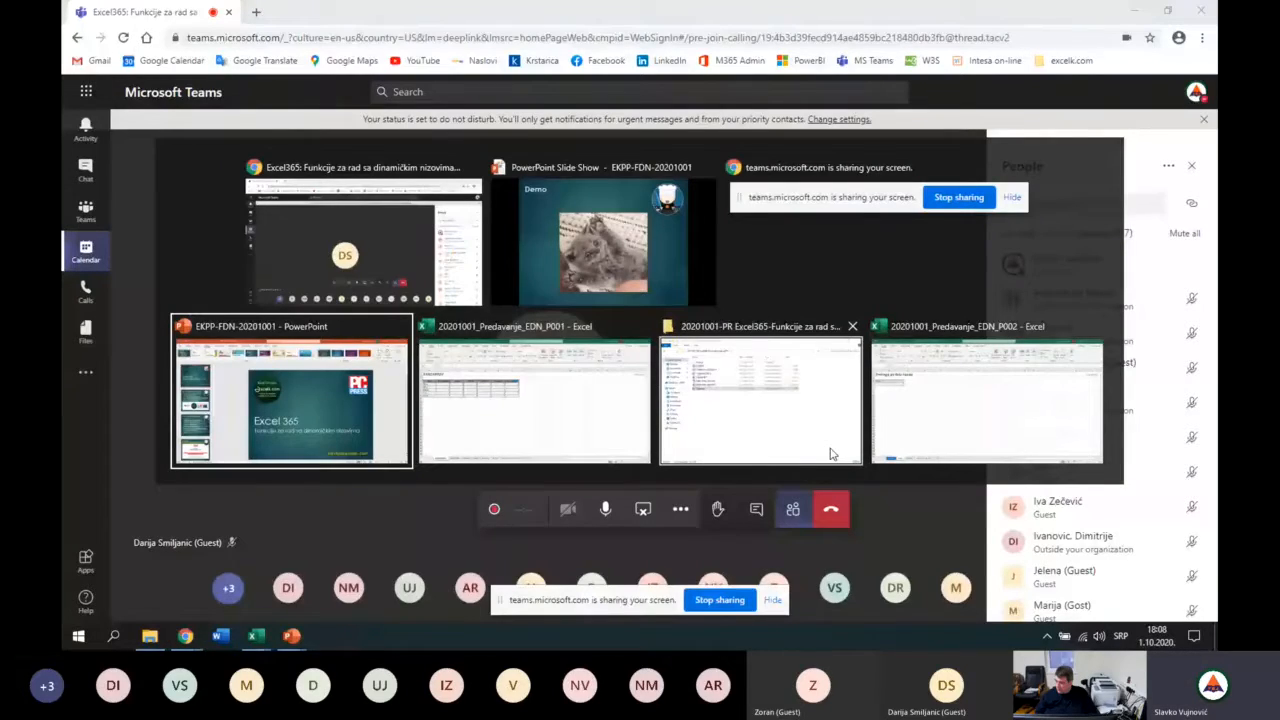
key("alt+Tab")
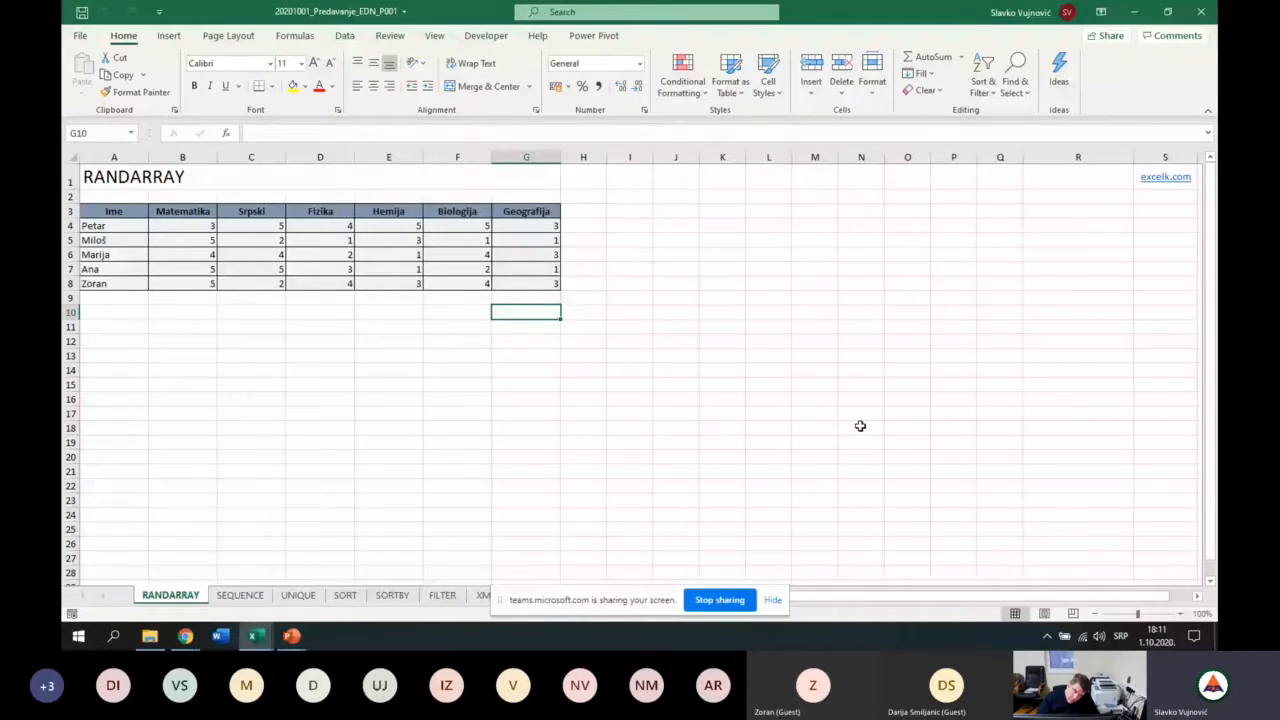
key("Left")
key("Left")
key("Left")
key("Left")
key("Left")
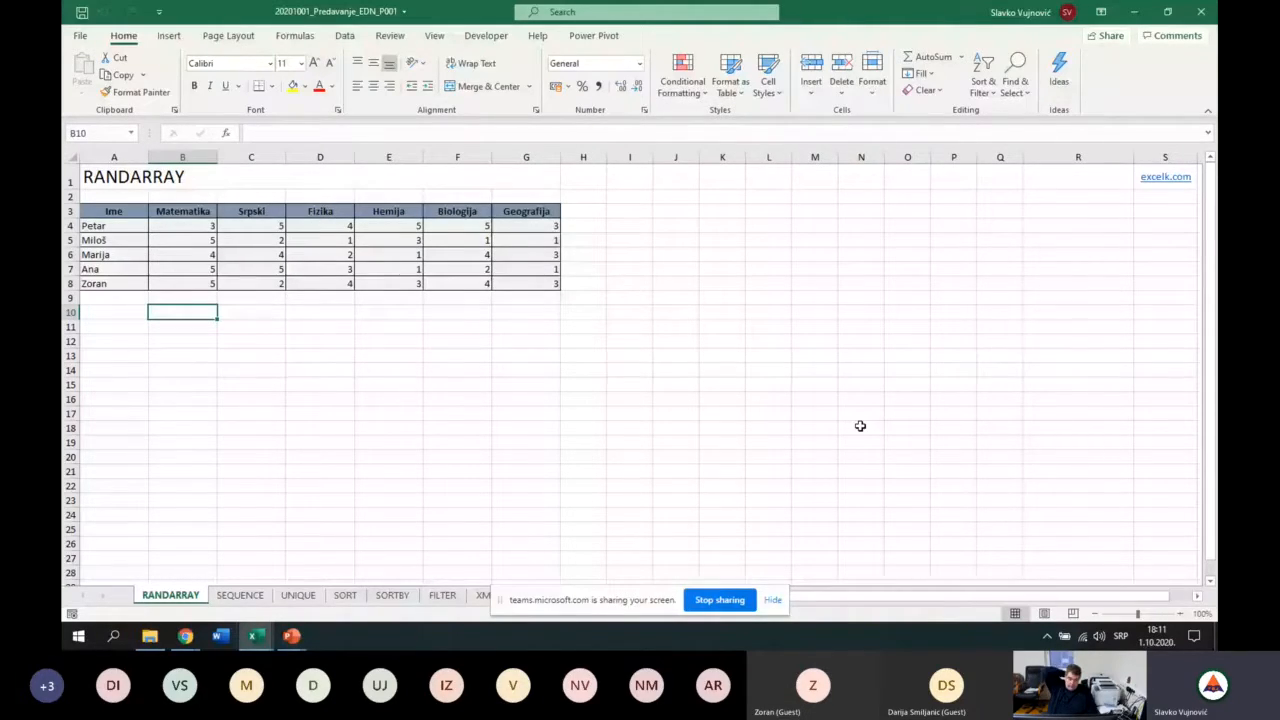
type("+")
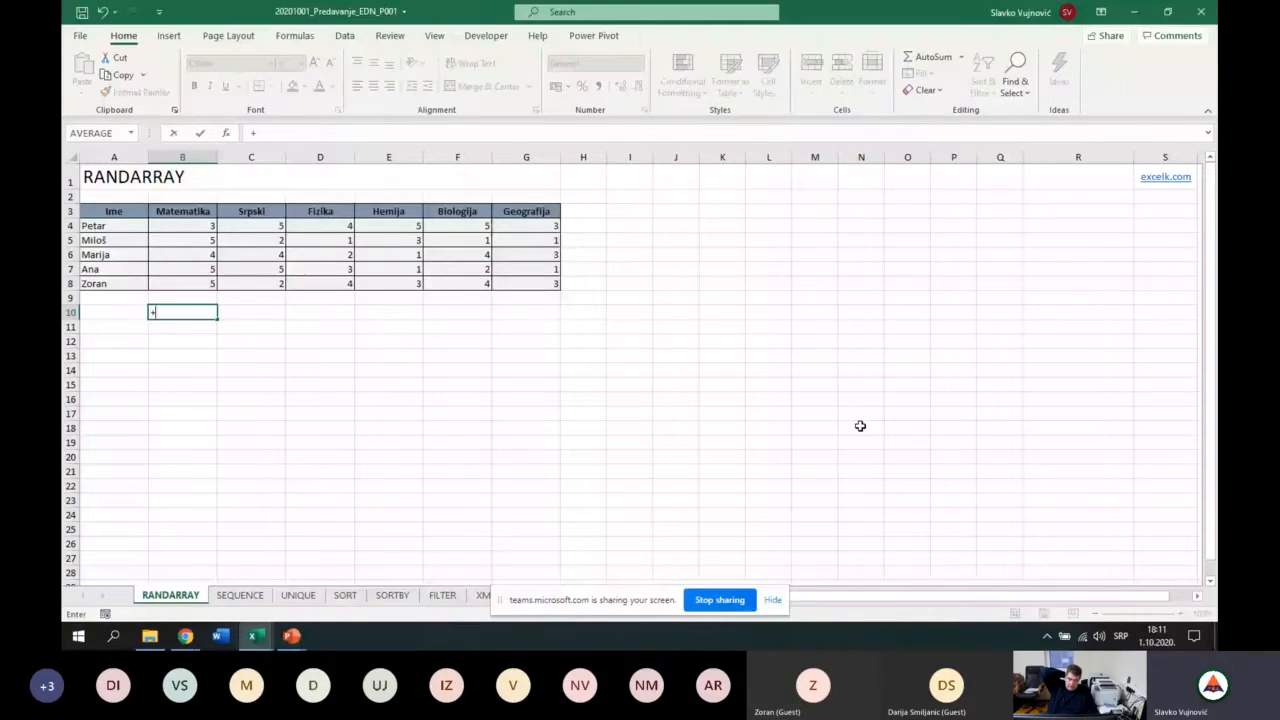
key("alt+shift")
key("BackSpace")
type("=")
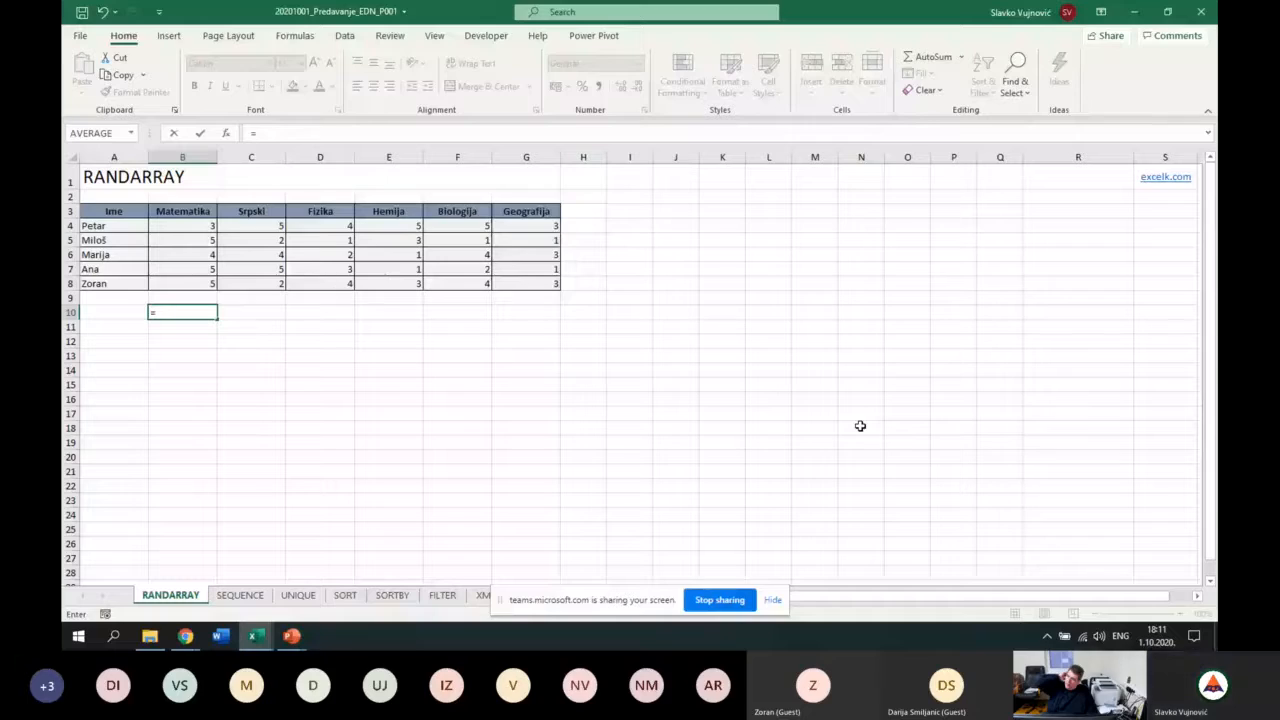
type("RANDARRAY(")
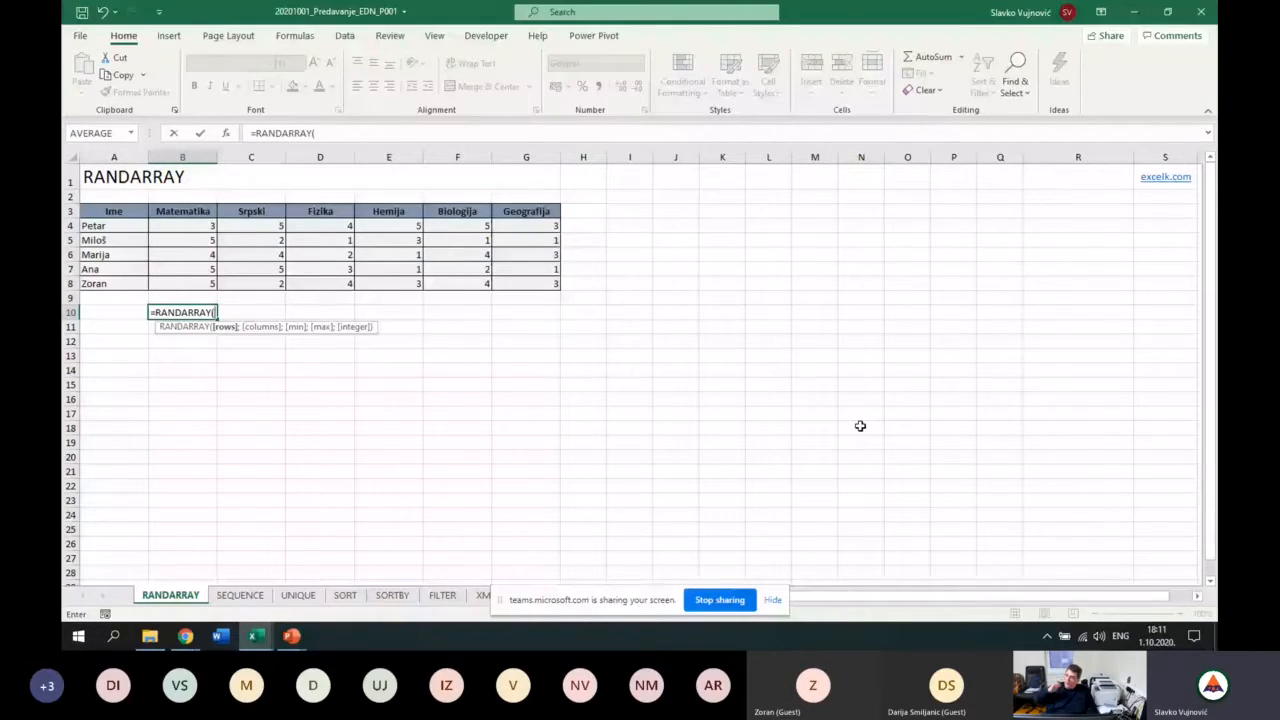
type(")")
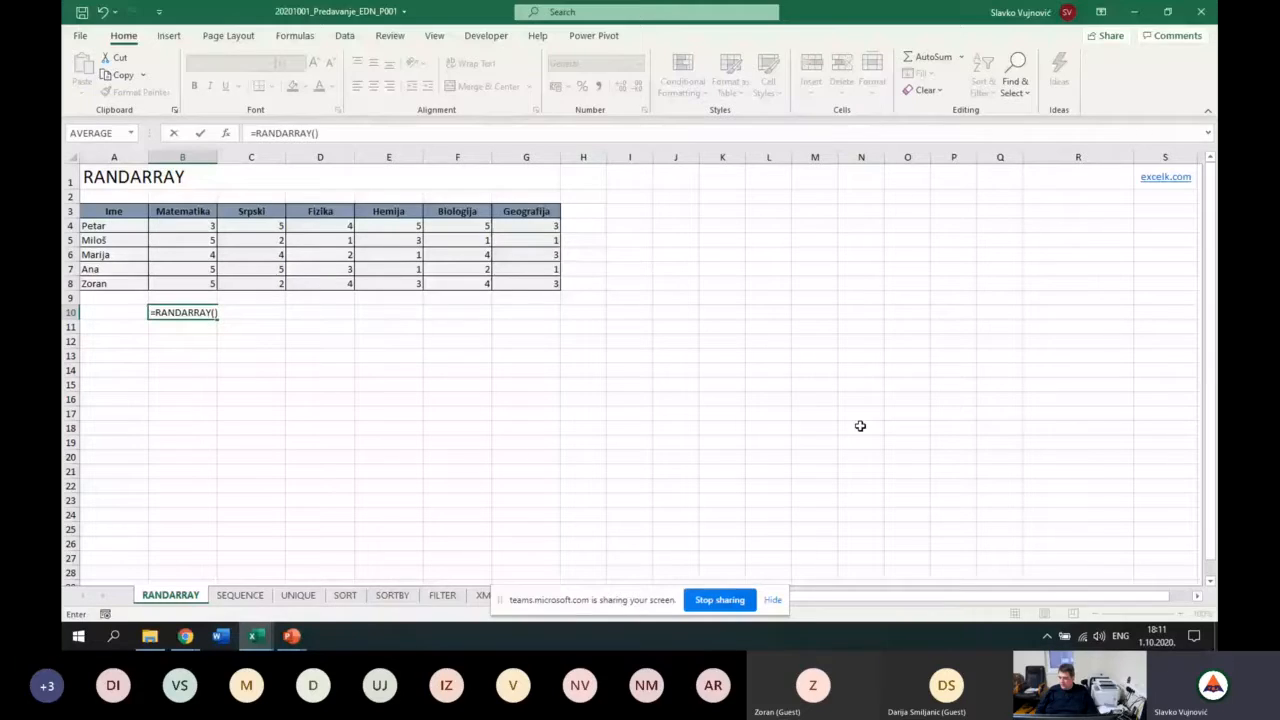
key("Return")
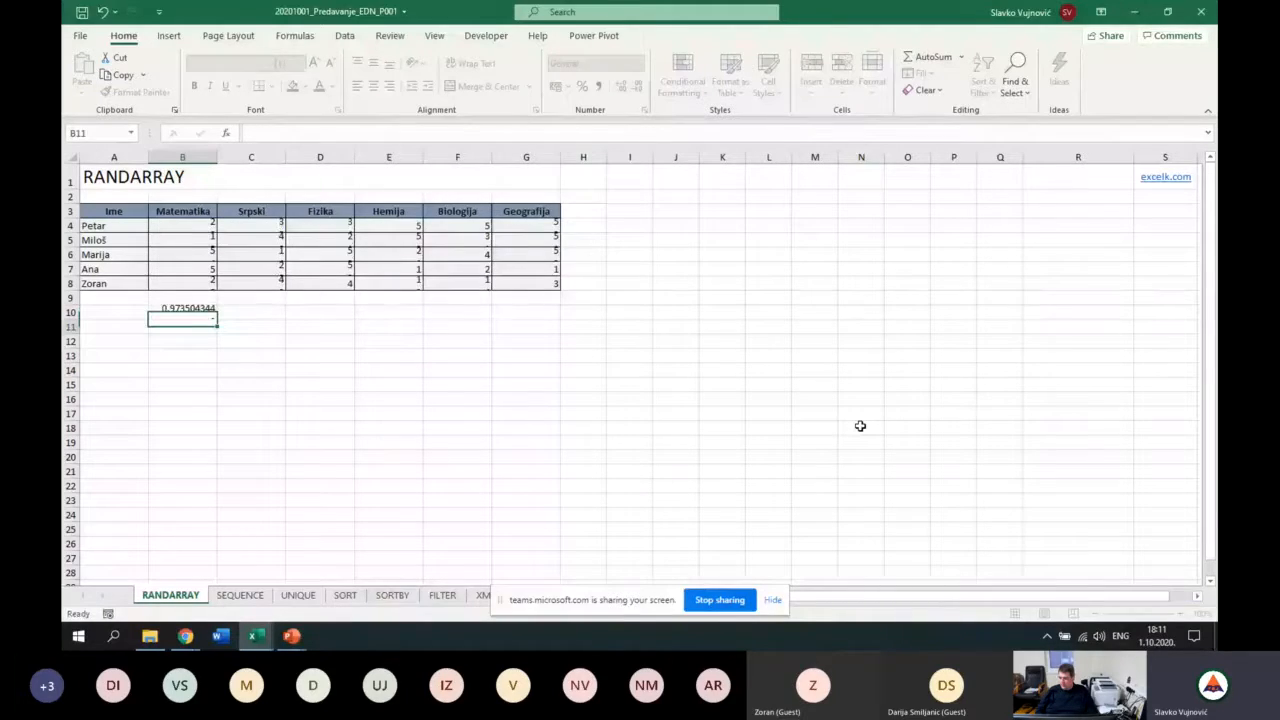
Give the formula in B10 a rows argument of 5, making it =RANDARRAY(5).
key("Up")
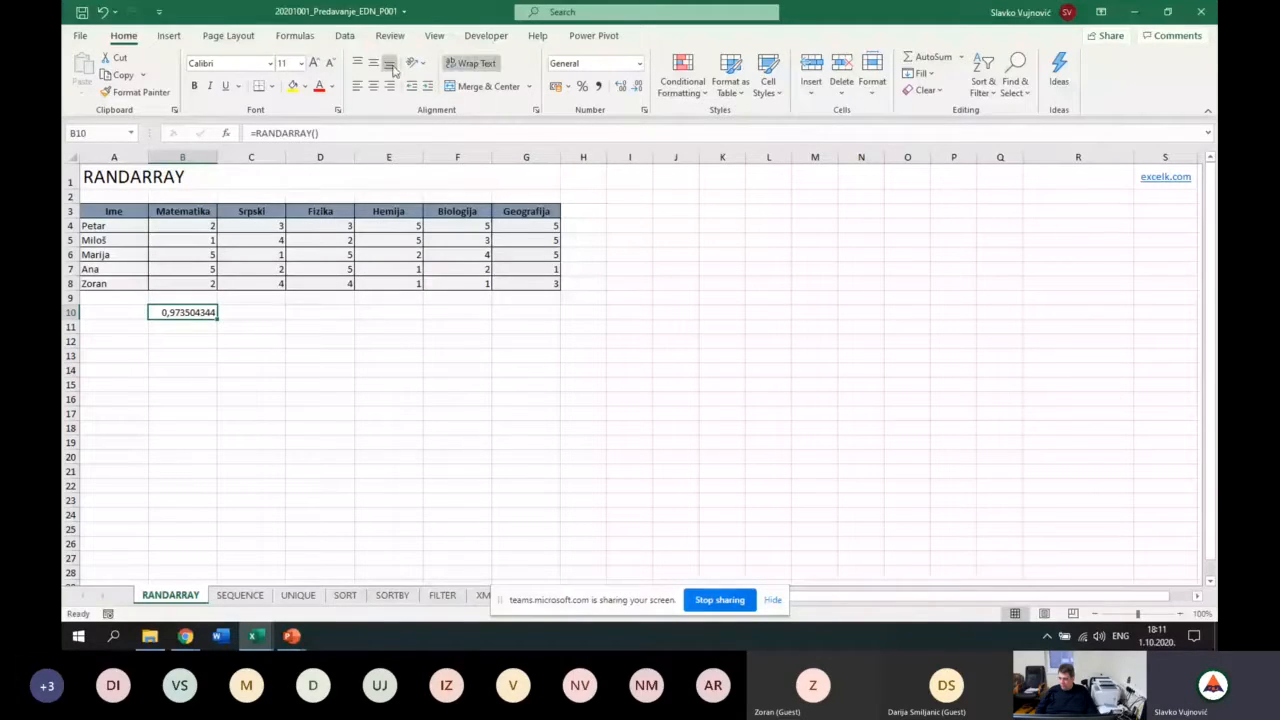
left_click(384, 133)
key("BackSpace")
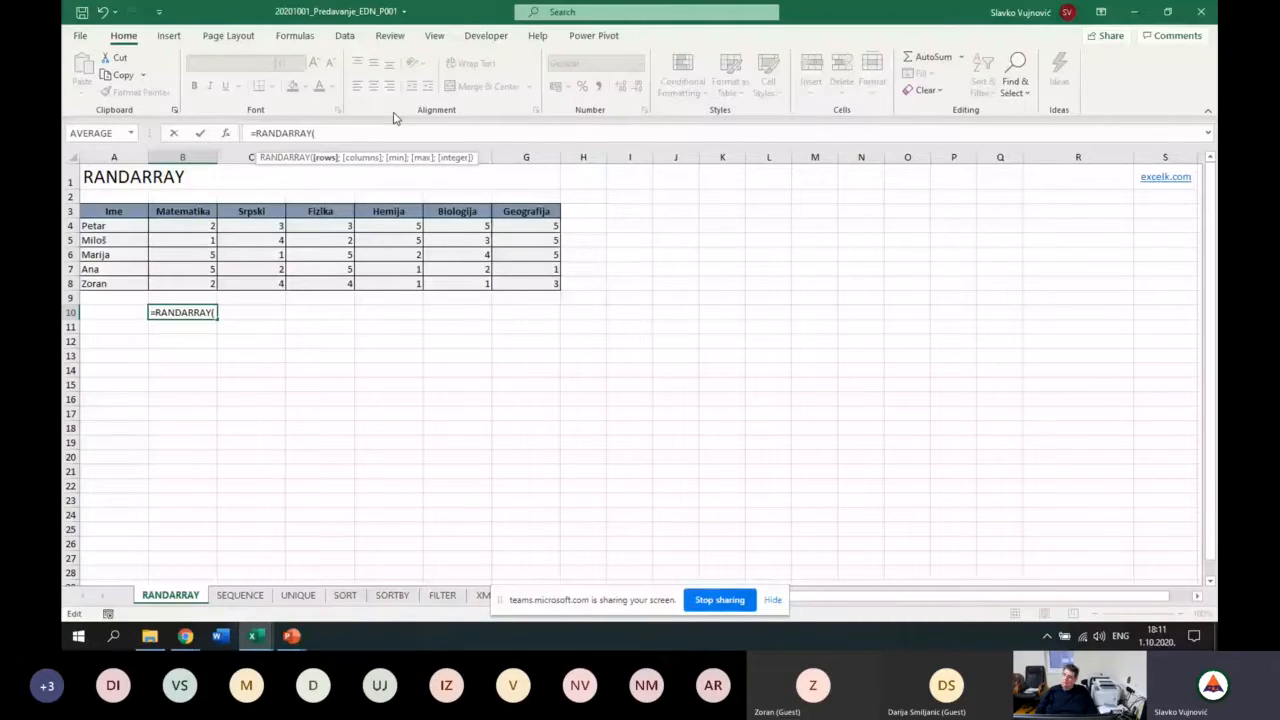
type("5)")
key("Return")
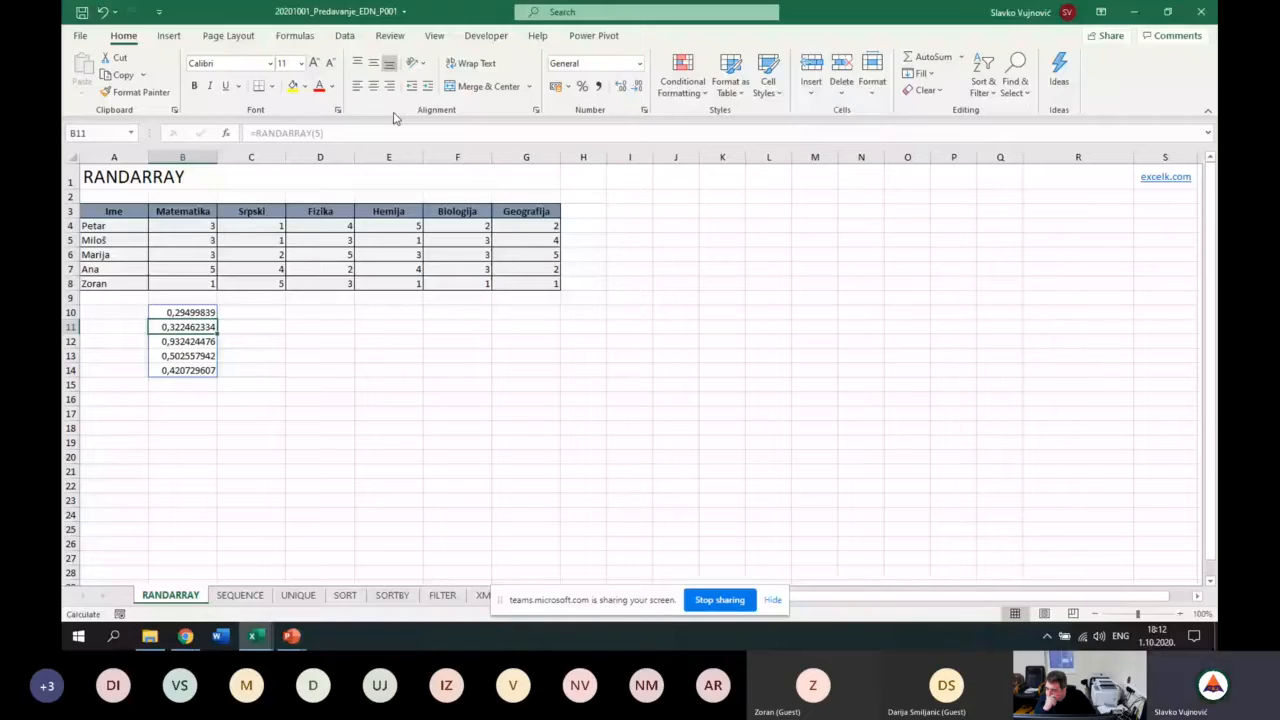
Add a columns argument of 5 to the formula in B10, making it =RANDARRAY(5;5).
key("Up")
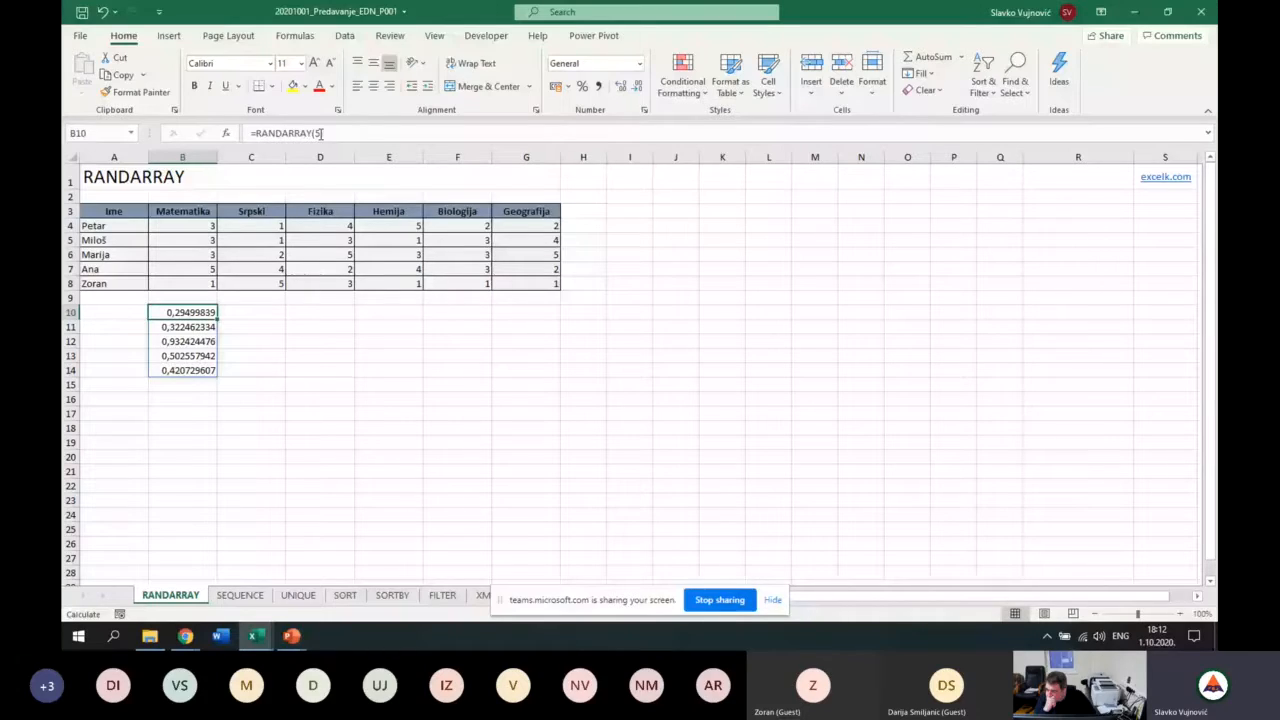
left_click(321, 133)
type(";5")
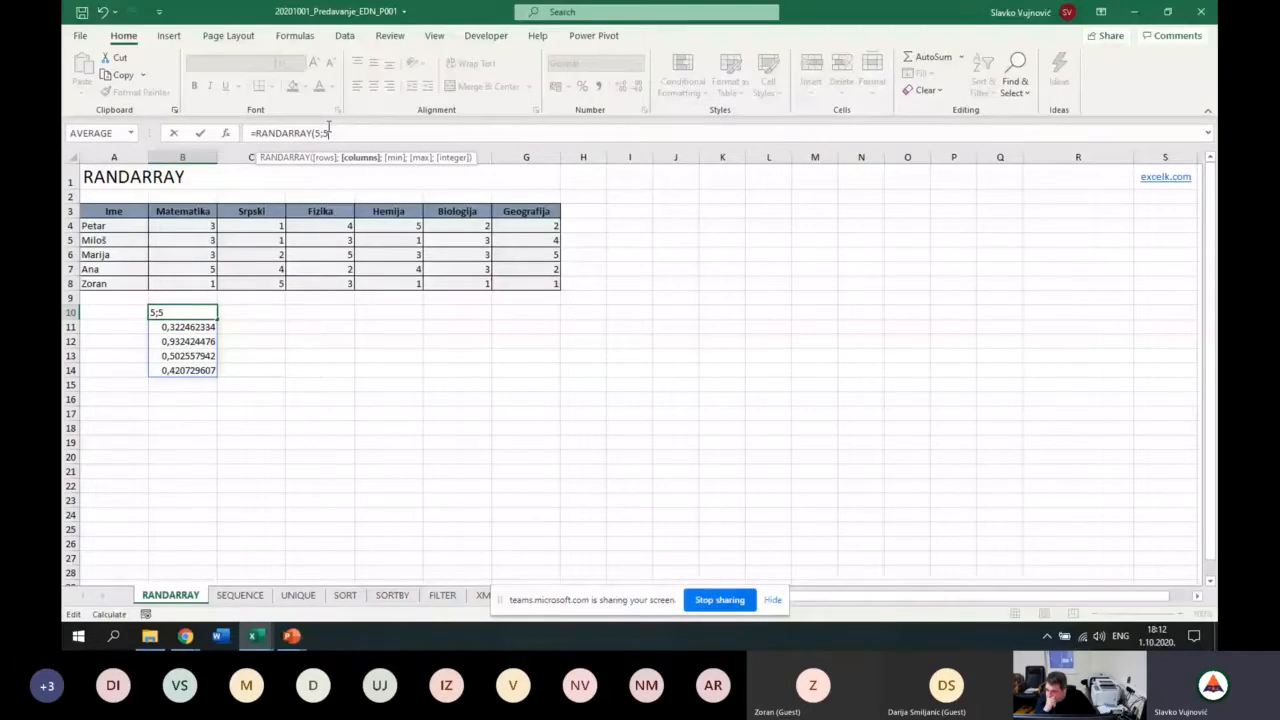
key("Return")
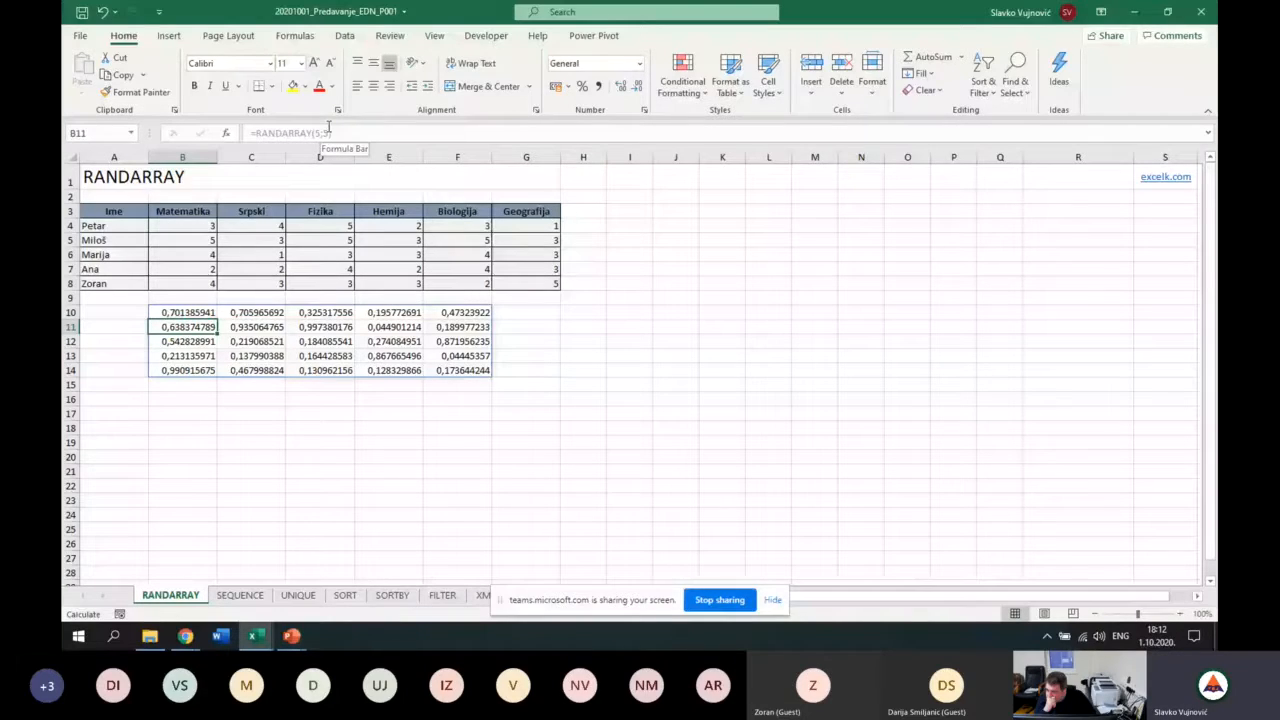
Add a minimum of 1 and a maximum of 5 to the B10 formula, making it =RANDARRAY(5;5;1;5).
key("Up")
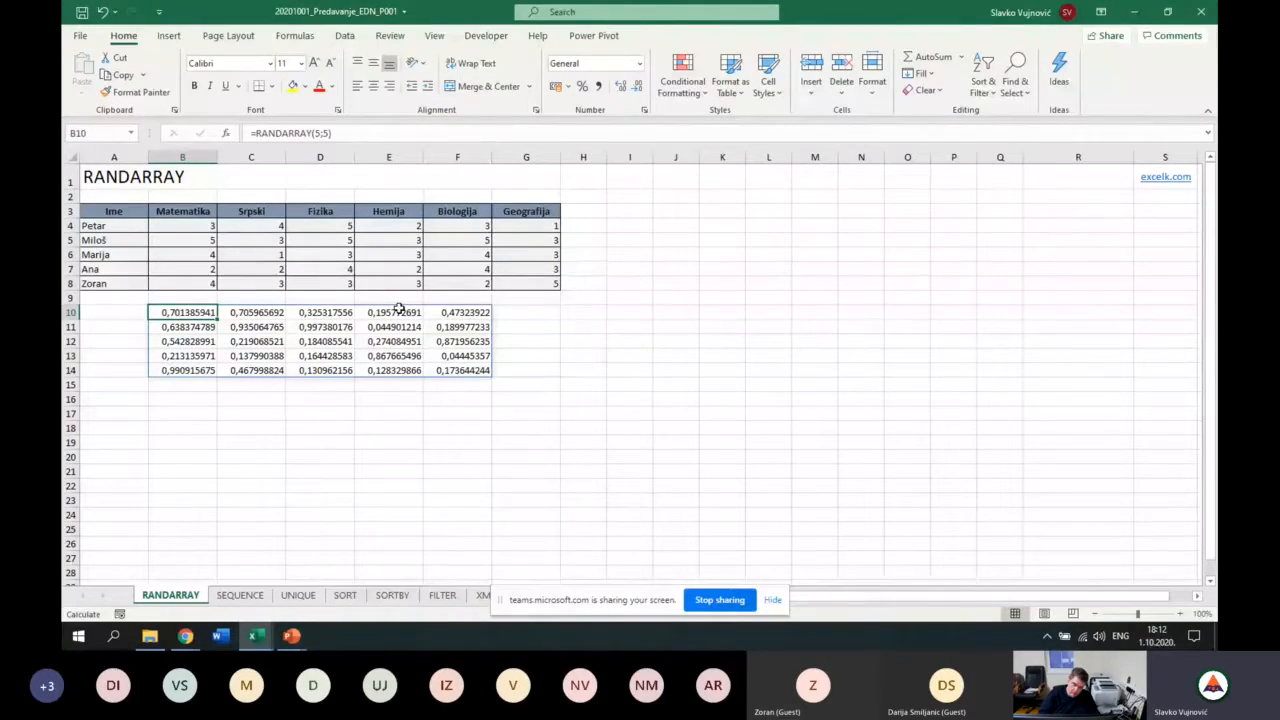
left_click(381, 133)
key("BackSpace")
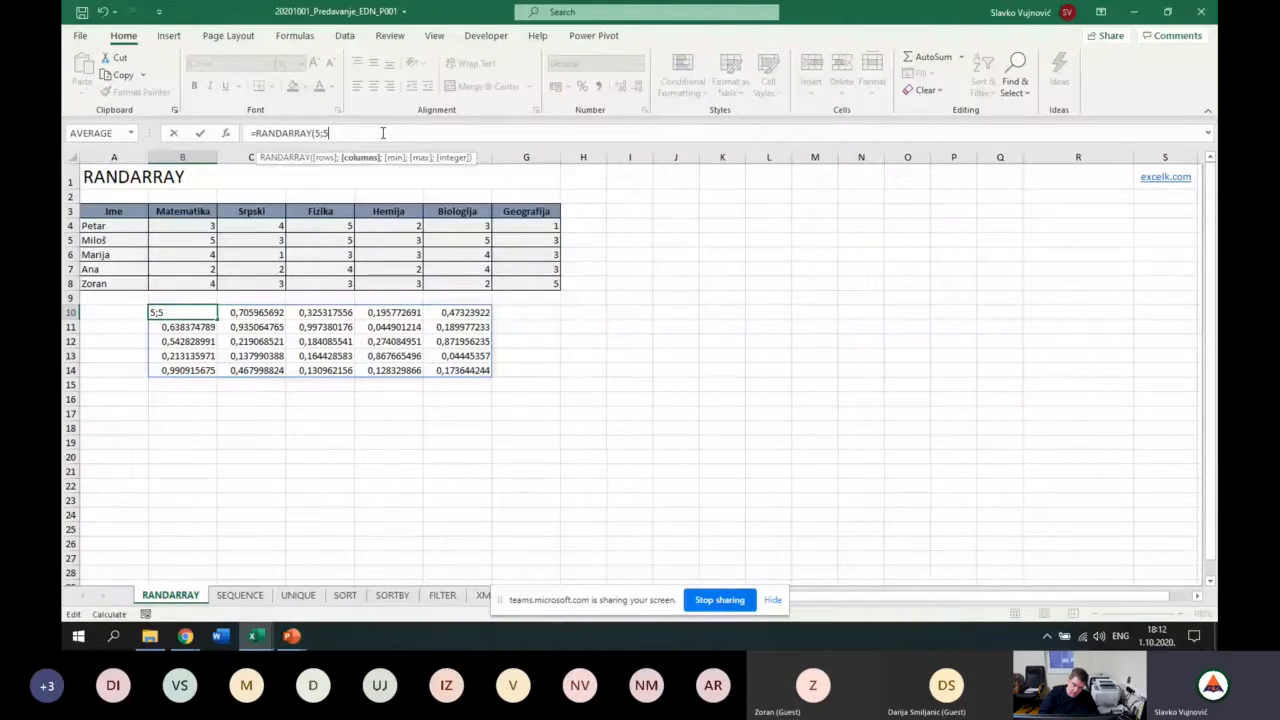
type(";1;5")
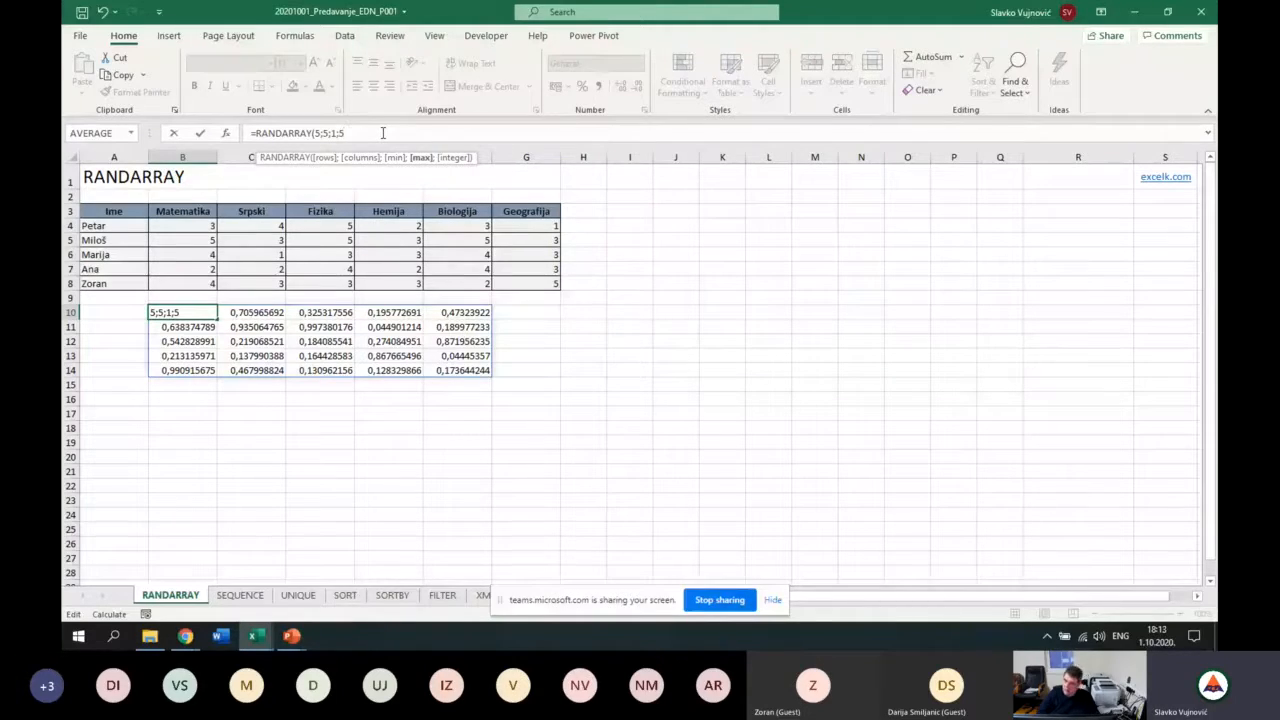
type(")")
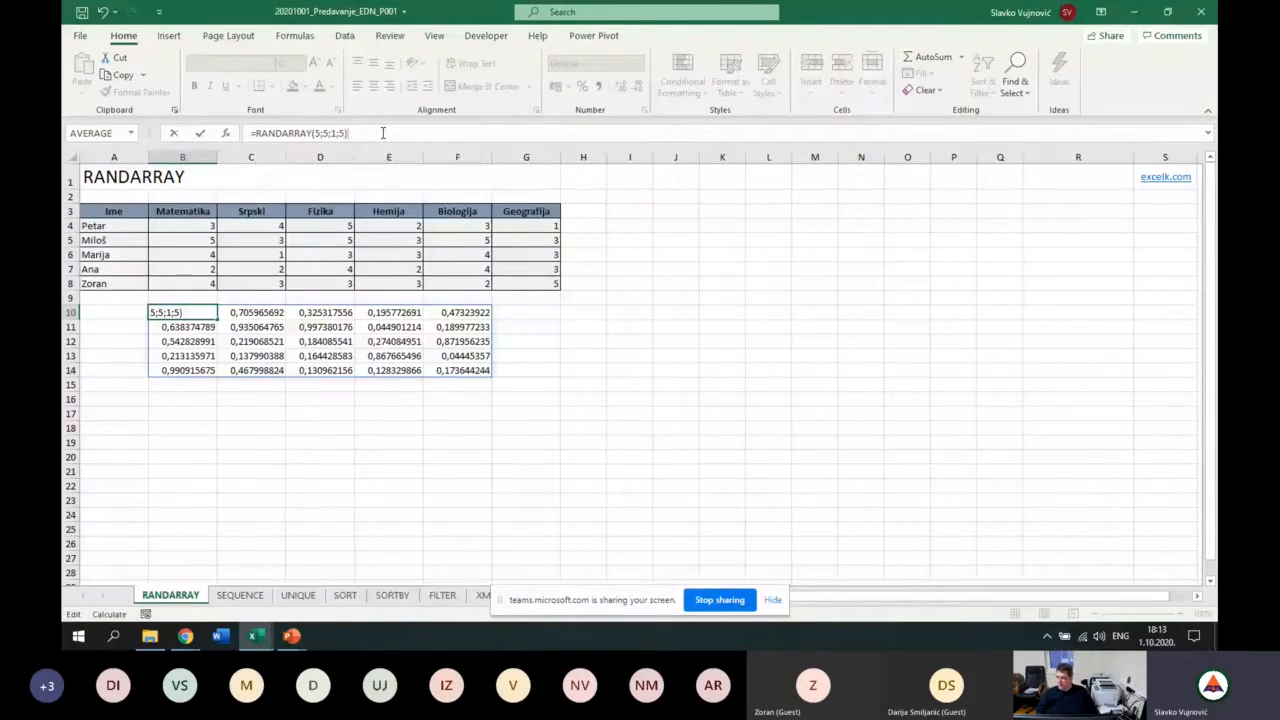
key("Return")
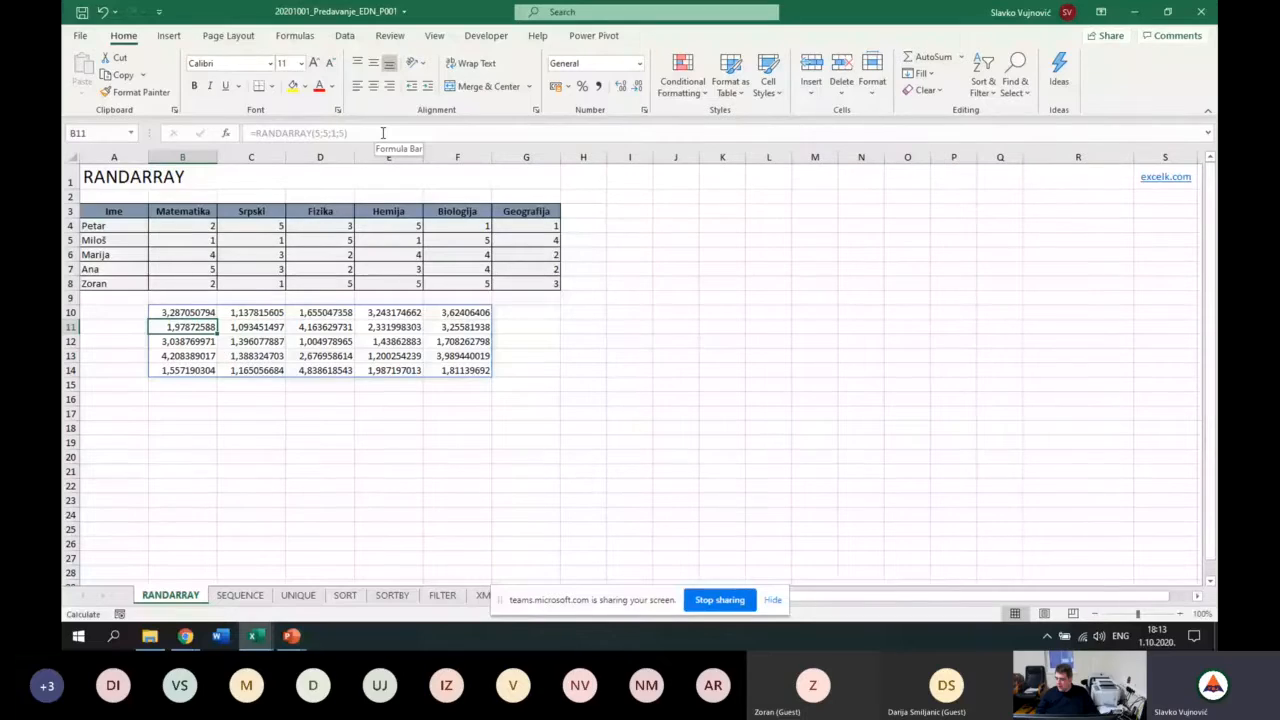
Restrict the B10 array to whole numbers by extending the formula to =RANDARRAY(5;5;1;5;TRUE).
left_click(207, 313)
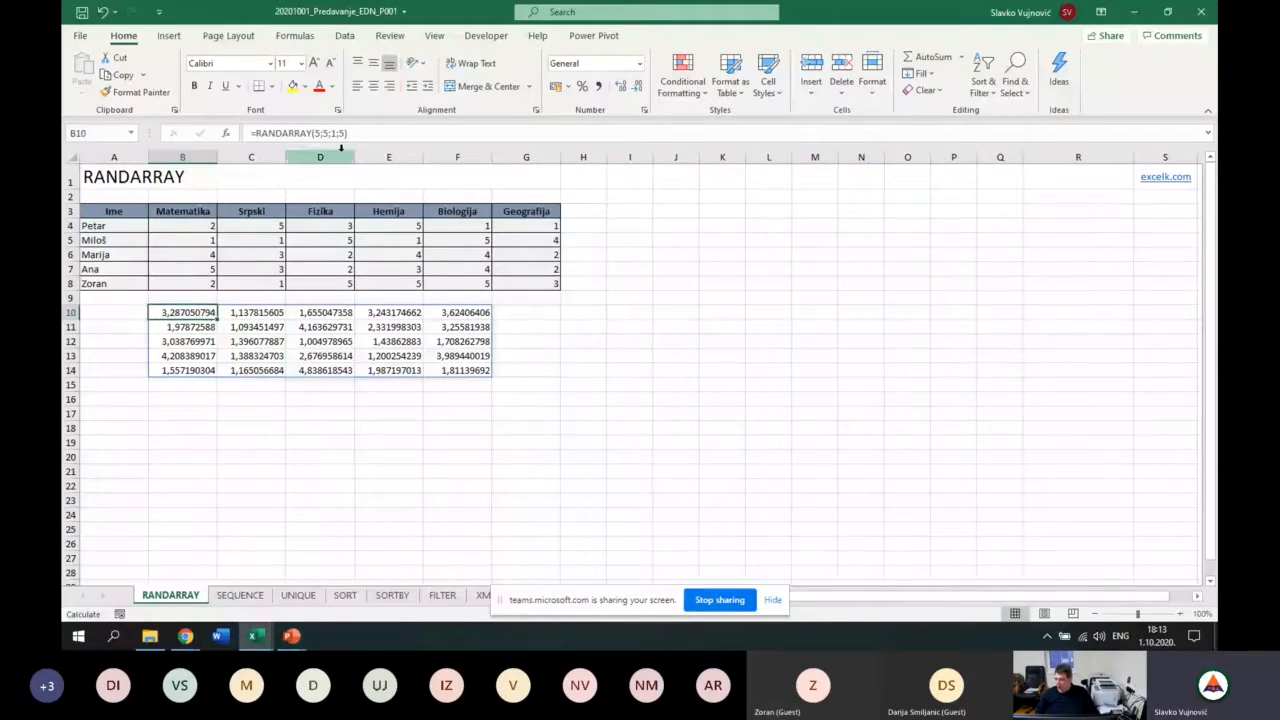
key("F2")
key("BackSpace")
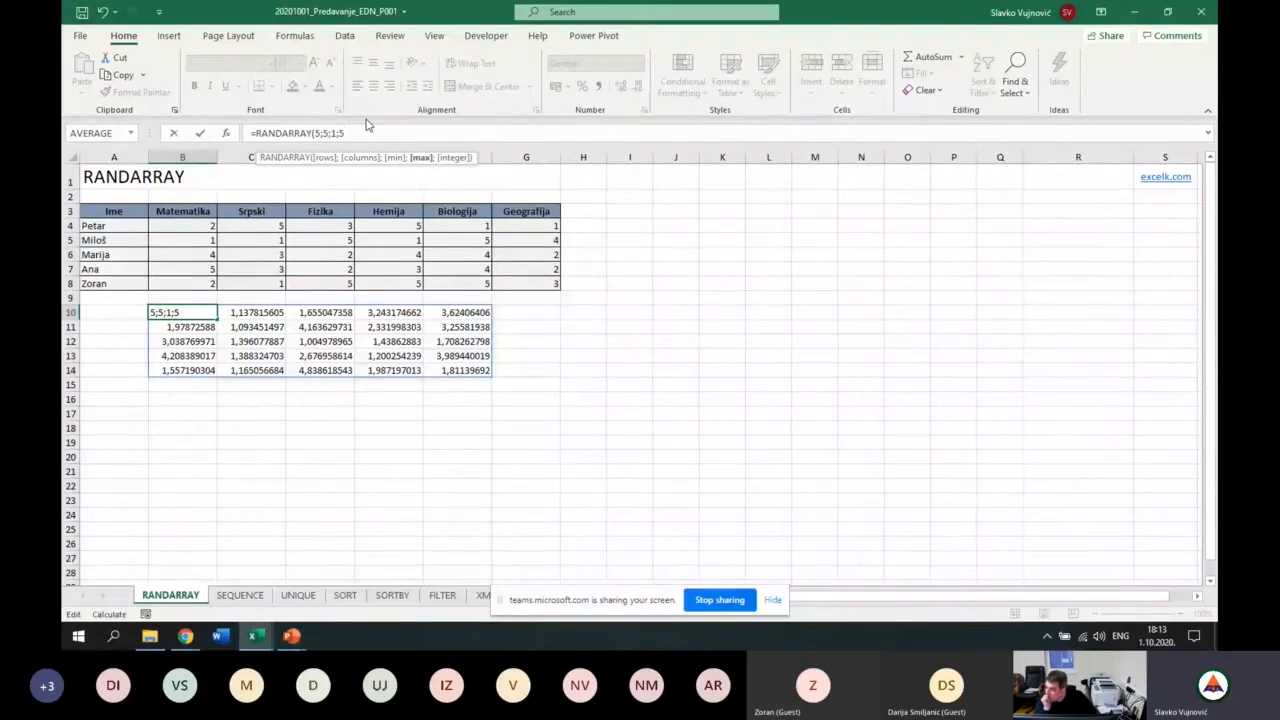
type(";")
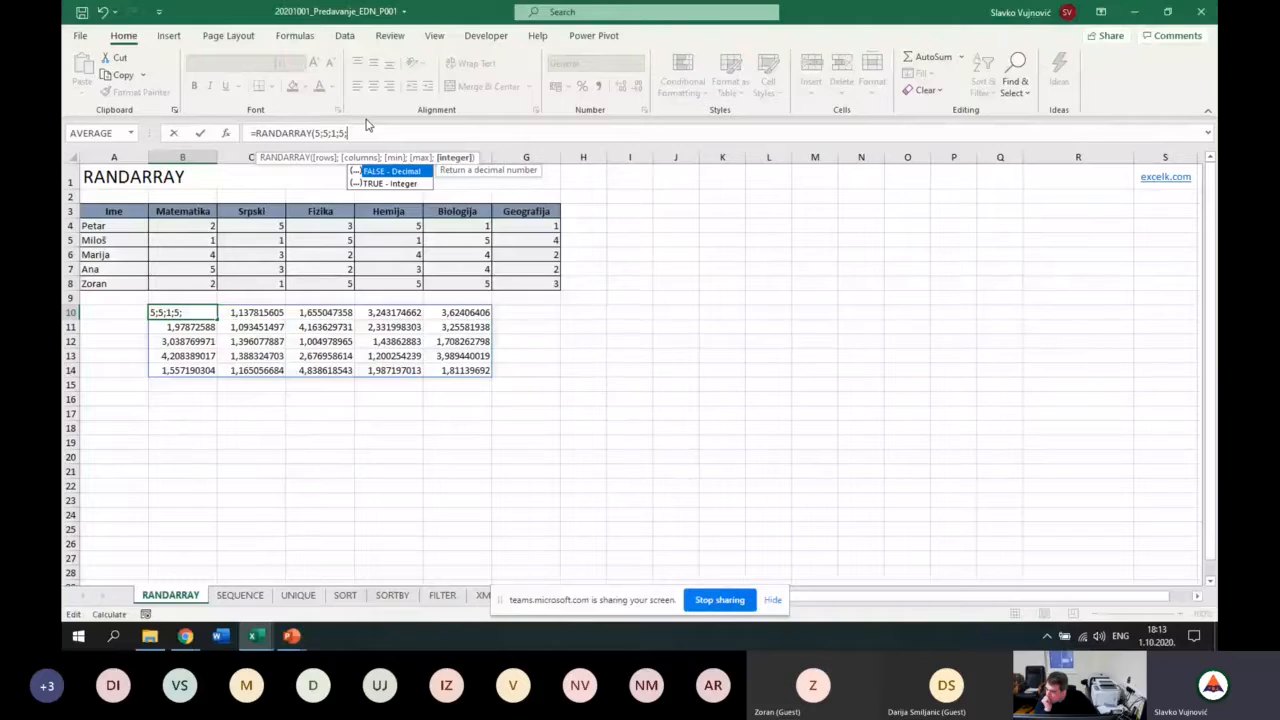
key("Down")
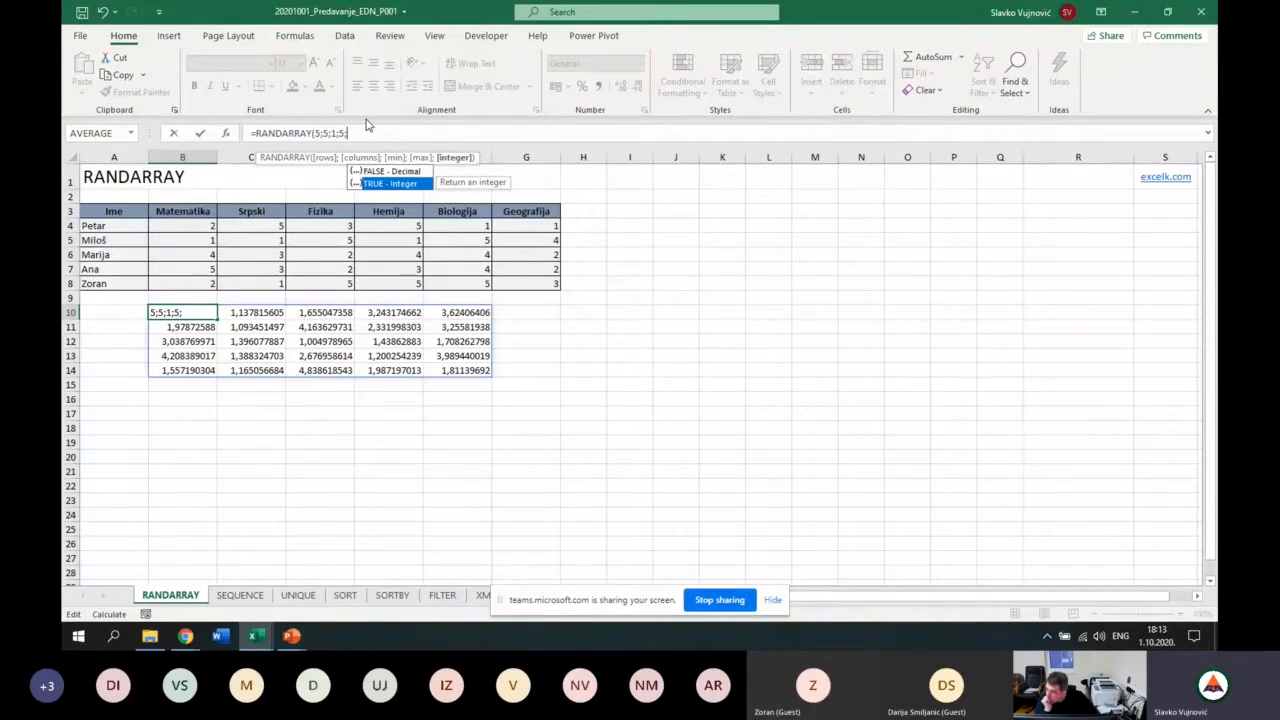
key("Tab")
type(")")
key("Return")
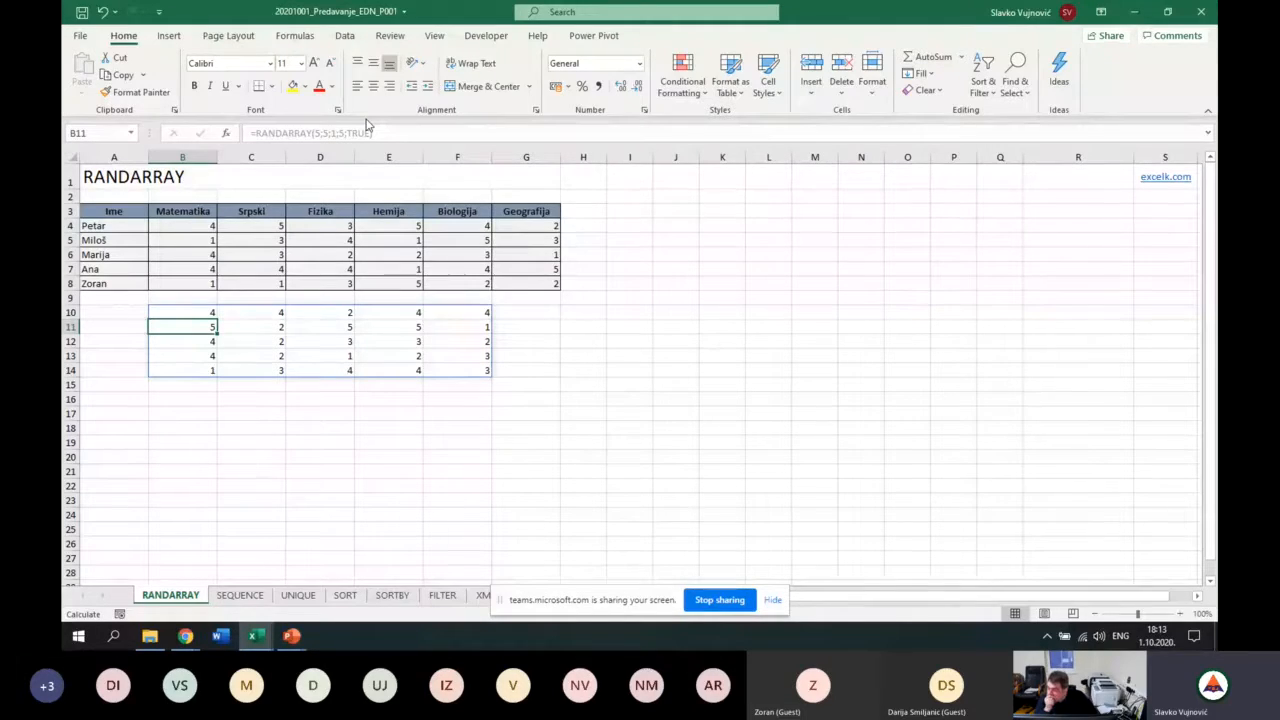
Examine how the formula appears in each cell down the first column of the array that starts in B10.
key("Down")
key("Down")
key("Down")
key("Down")
key("Up")
key("Up")
key("Up")
key("Up")
key("Up")
key("Down")
key("Down")
key("Down")
key("Down")
key("Up")
key("Up")
key("Up")
key("Up")
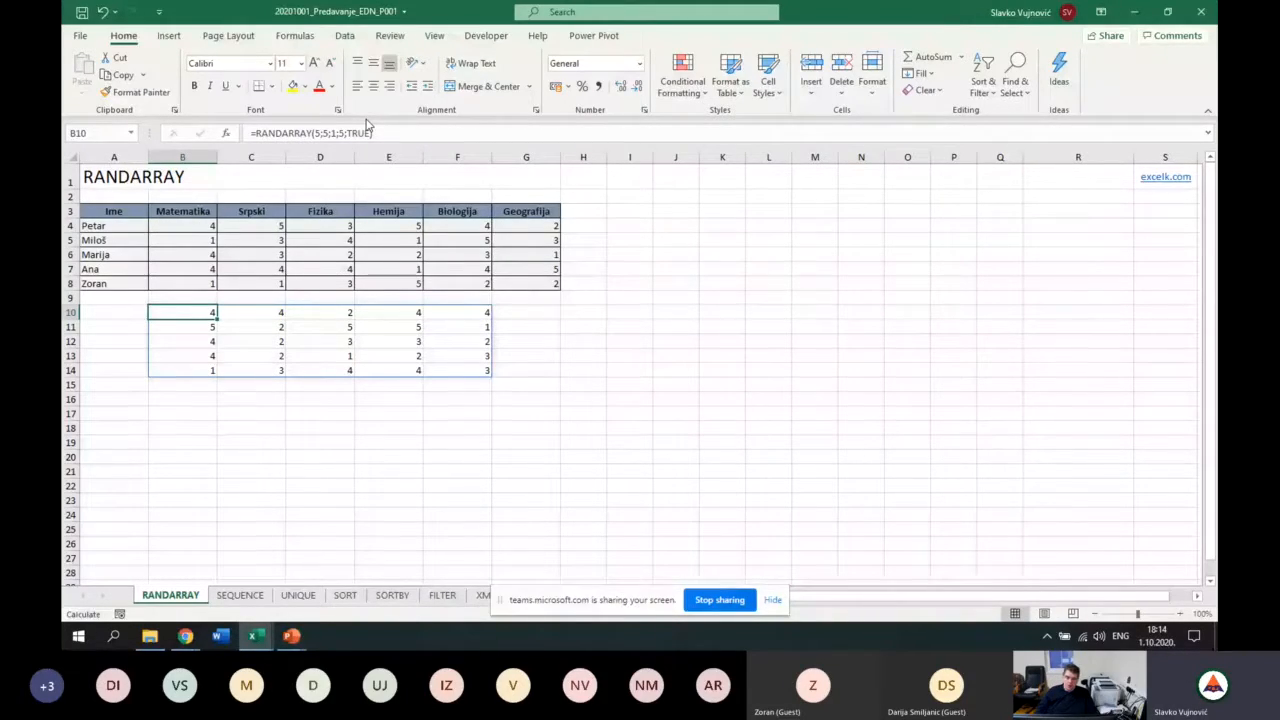
Recalculate the workbook four times to regenerate the random numbers.
key("F9")
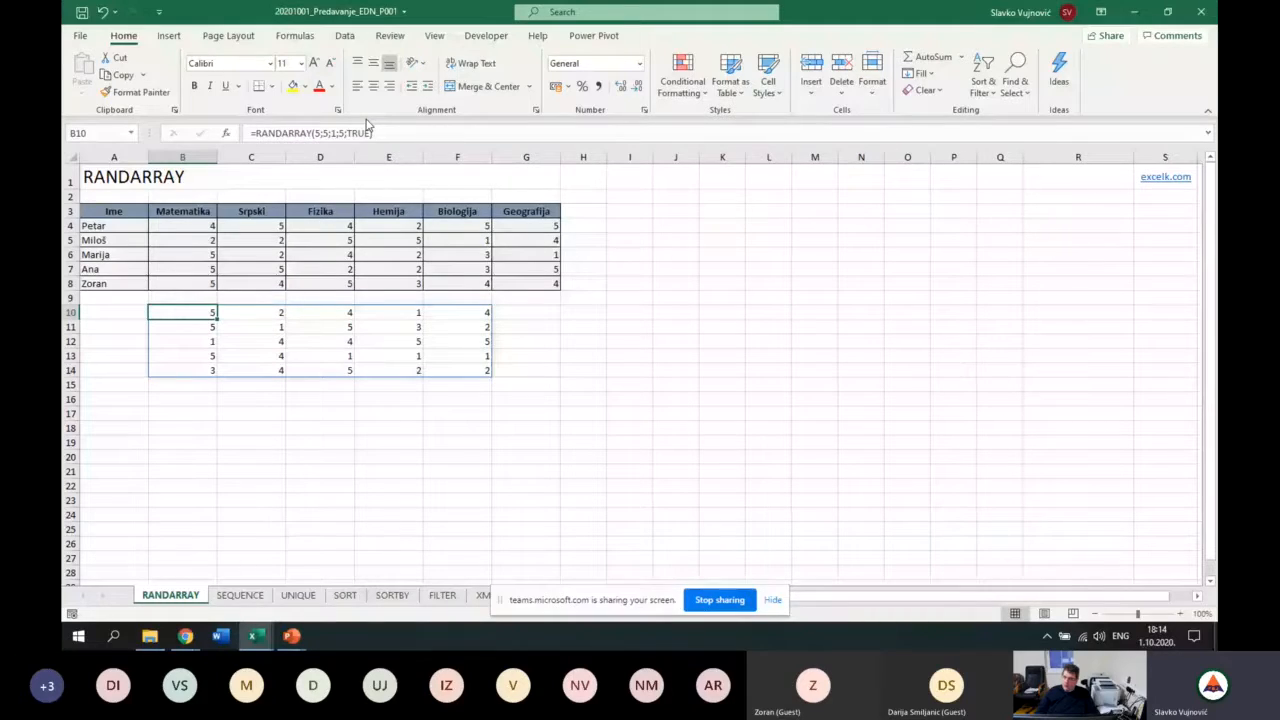
key("F9")
key("F9")
key("F9")
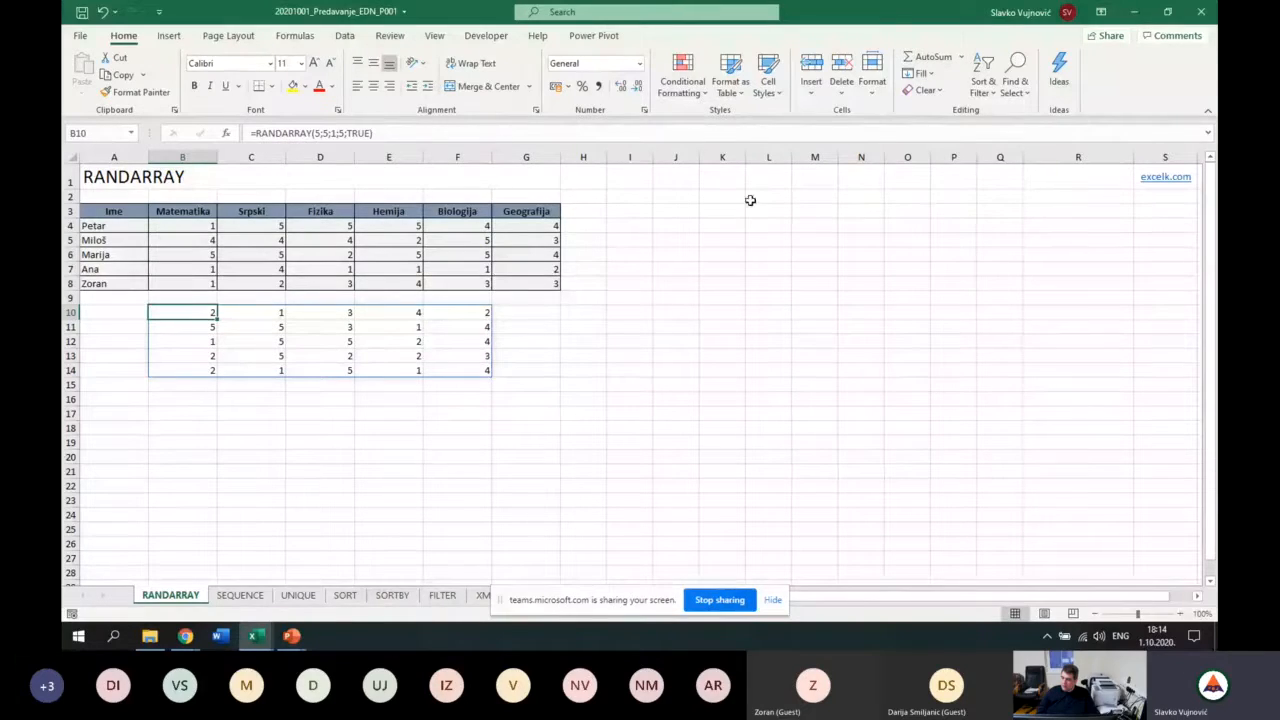
Copy the random grades in B4:G8, paste them as values only starting at I4, and check the pasted cells.
left_click(666, 324)
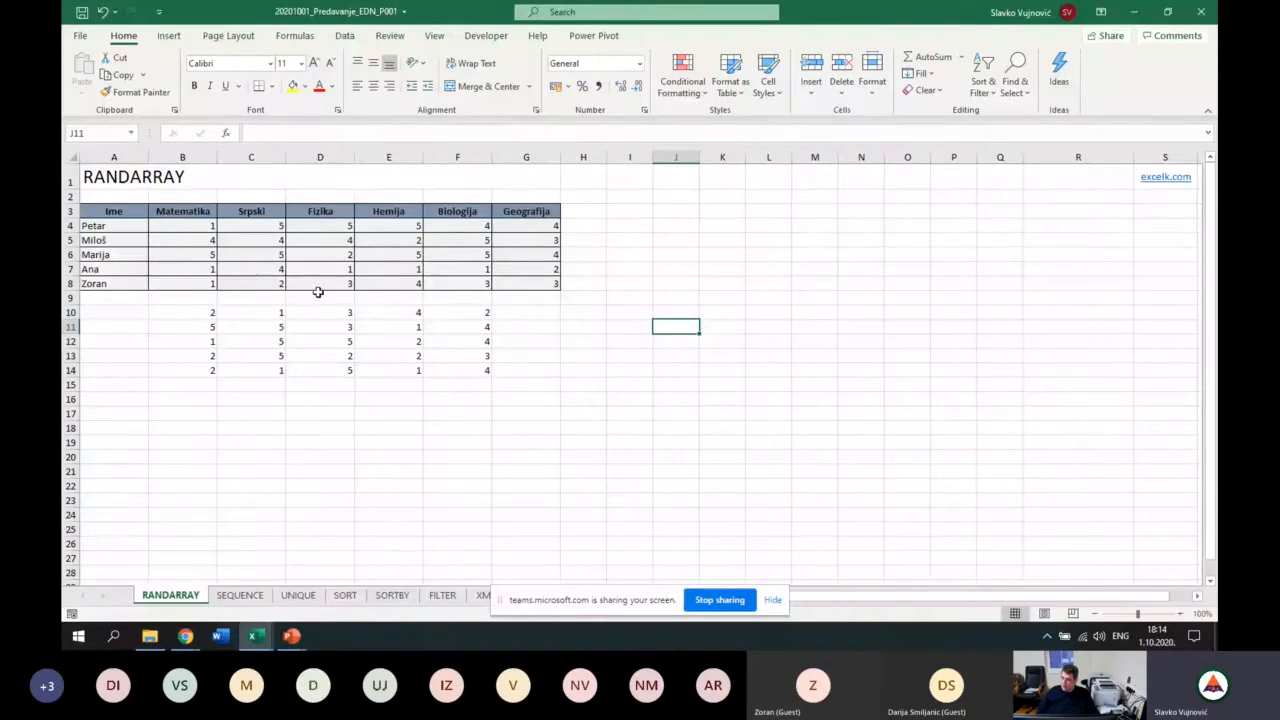
left_click_drag(173, 221, 515, 283)
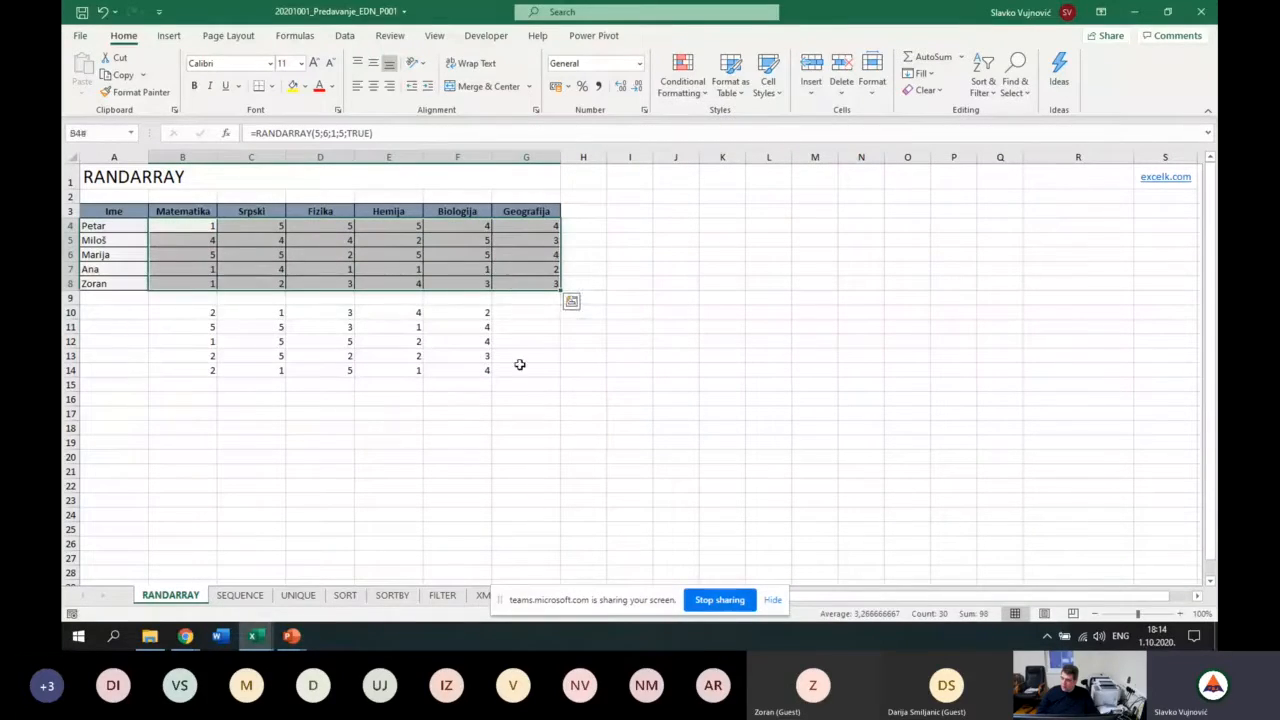
key("ctrl+c")
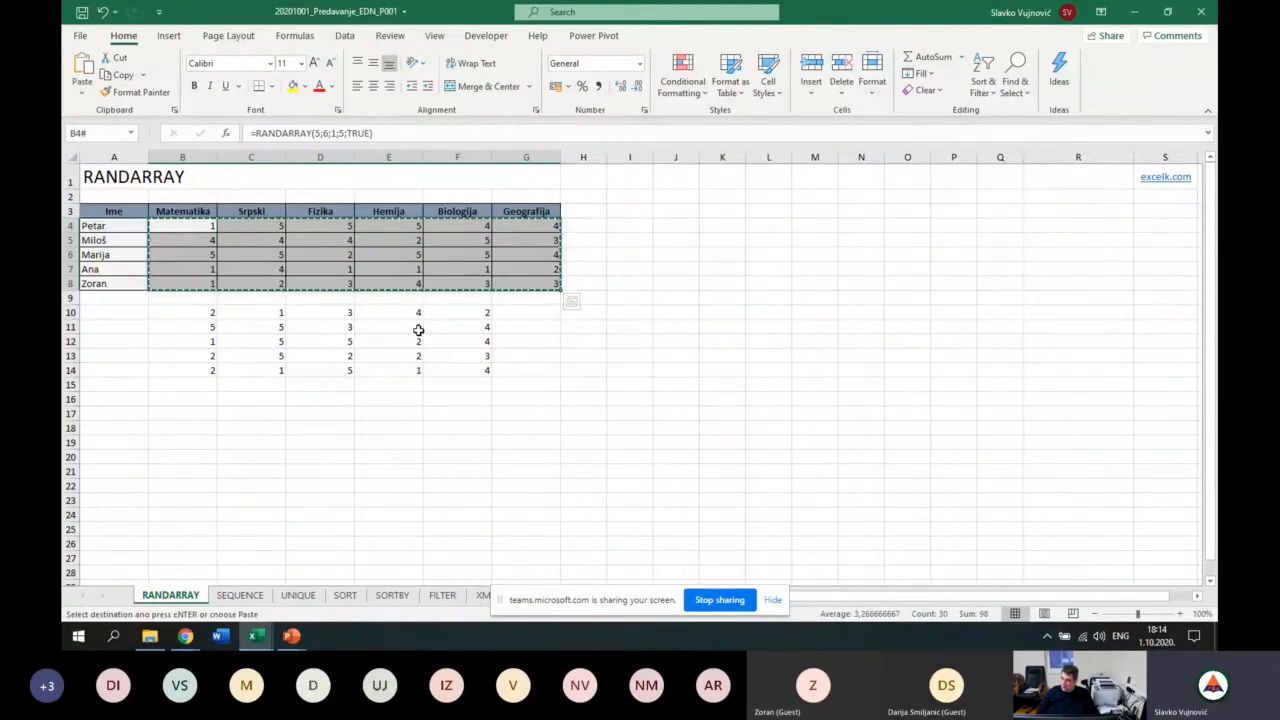
left_click(627, 226)
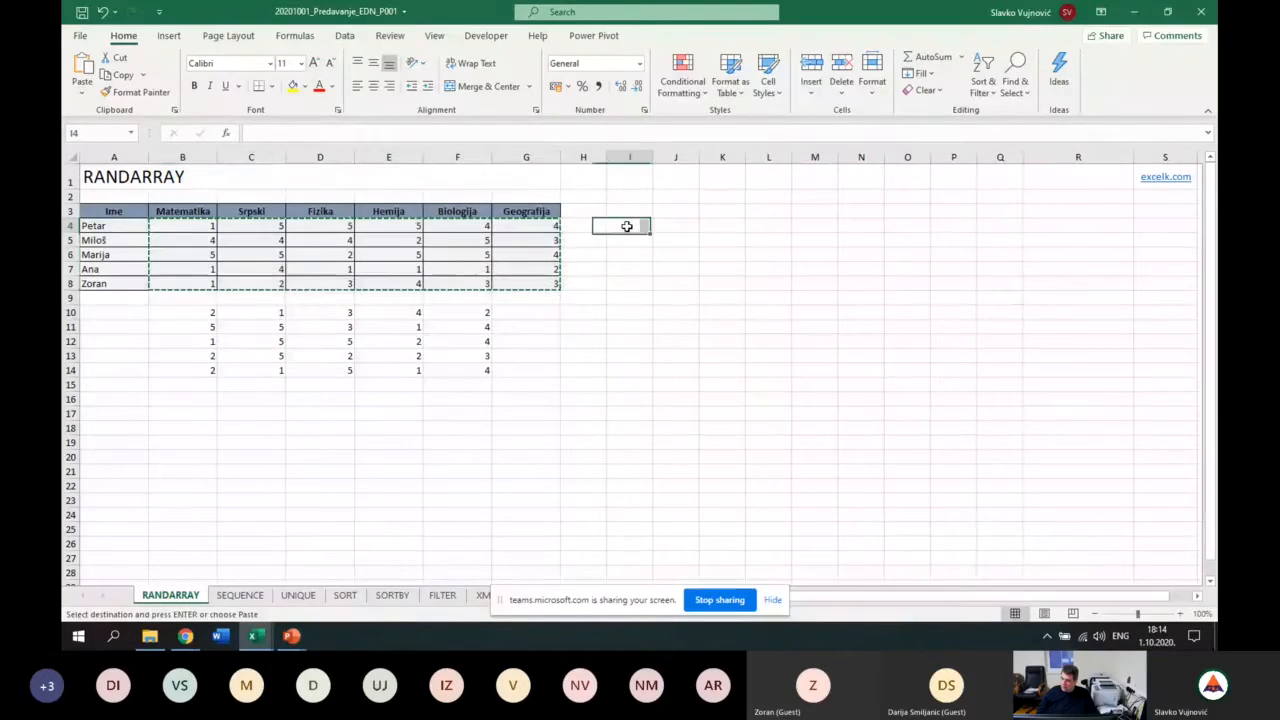
left_click(82, 92)
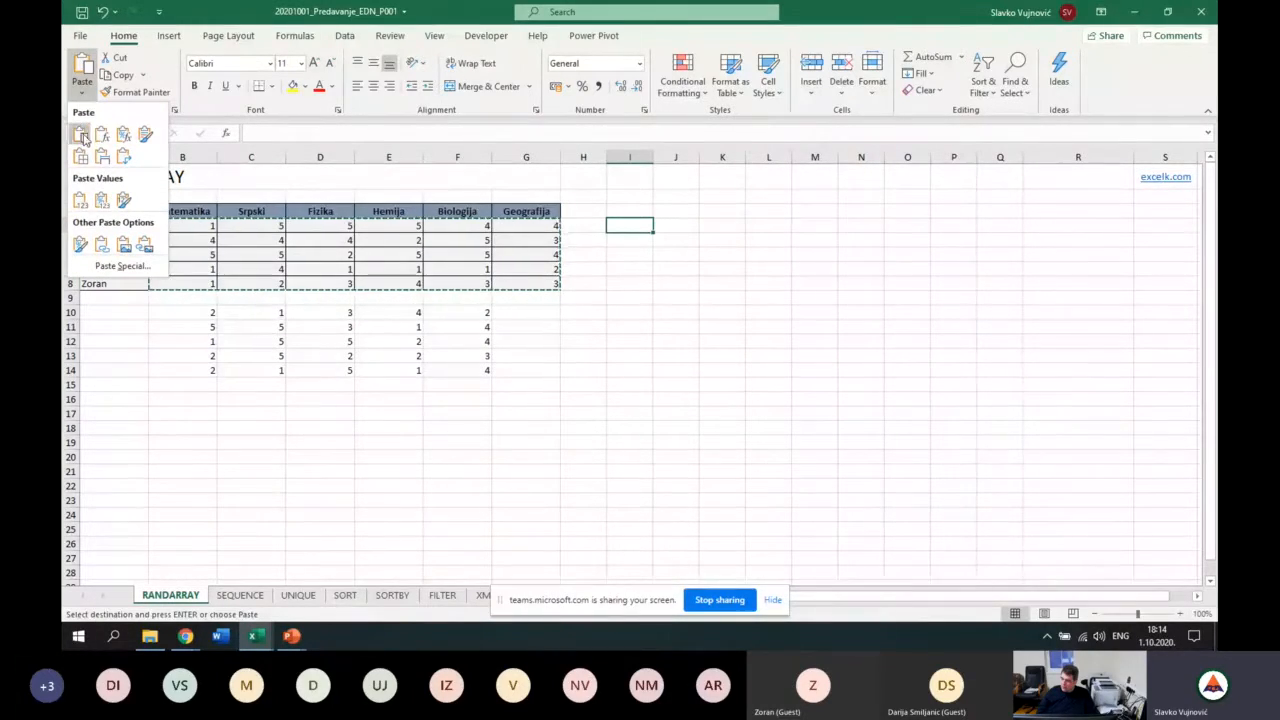
left_click(81, 200)
left_click(629, 362)
left_click(640, 254)
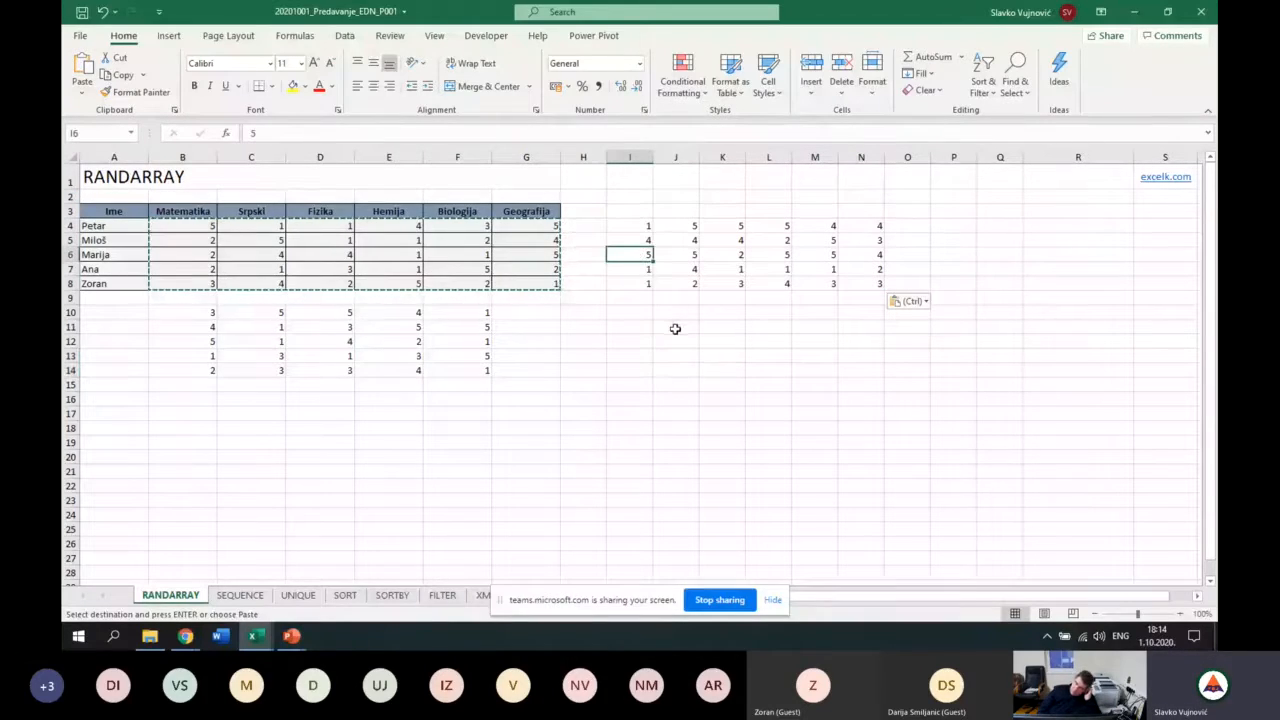
left_click(704, 268)
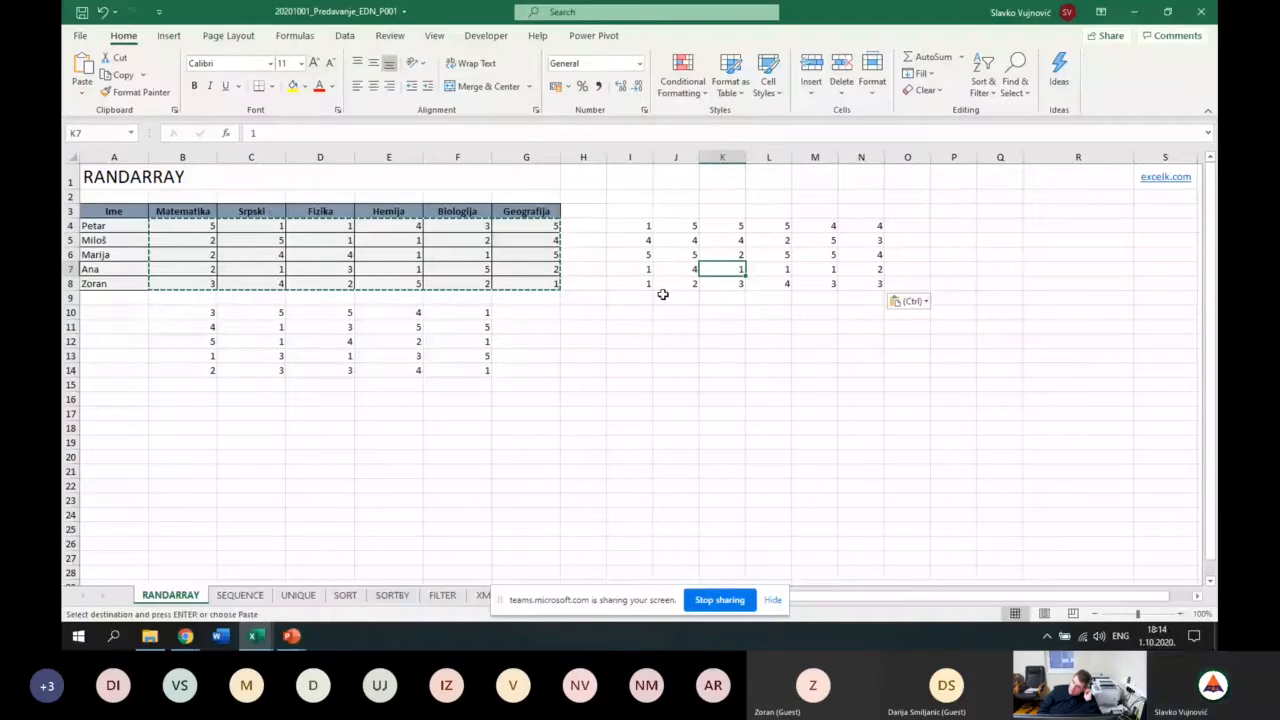
Switch to the SEQUENCE worksheet.
left_click(240, 595)
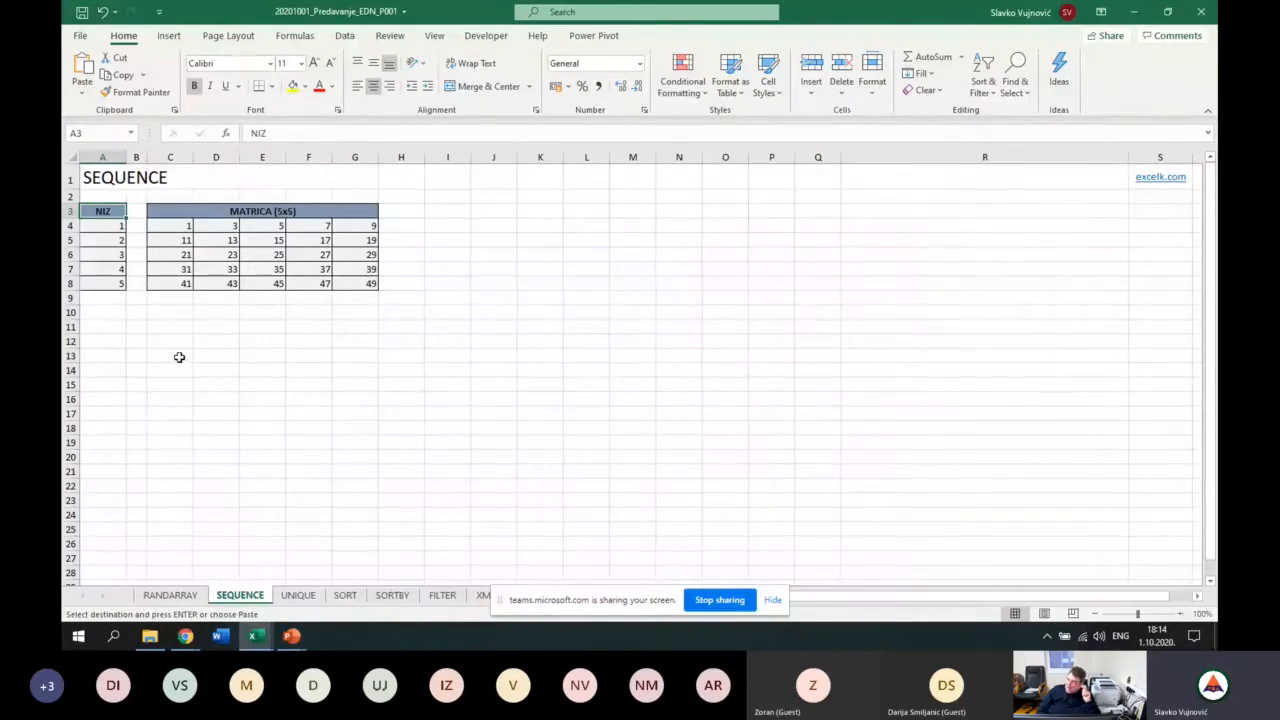
Enter the starting numbers 1 and 2 in cells A10 and A11.
left_click(118, 314)
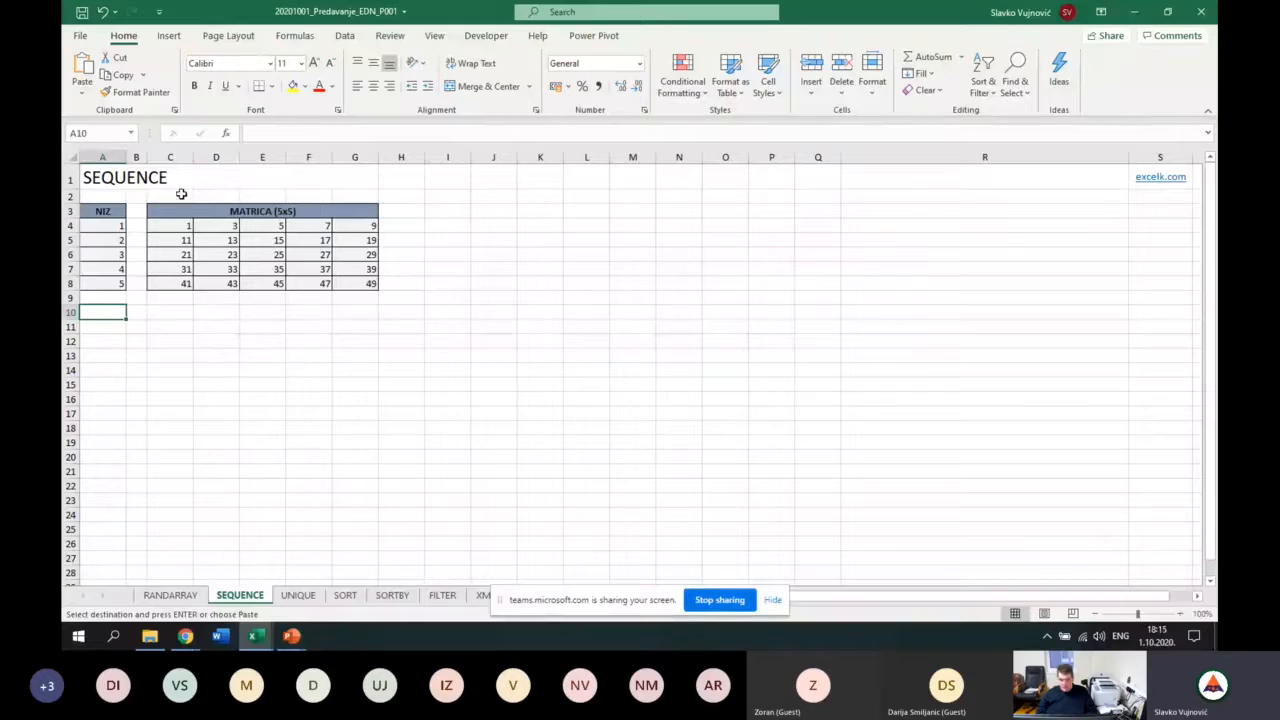
type("1")
key("Return")
left_click(200, 340)
Fill A10:A18 with a linear series in columns, using step value 1 and stop value 10.
left_click_drag(114, 312, 115, 428)
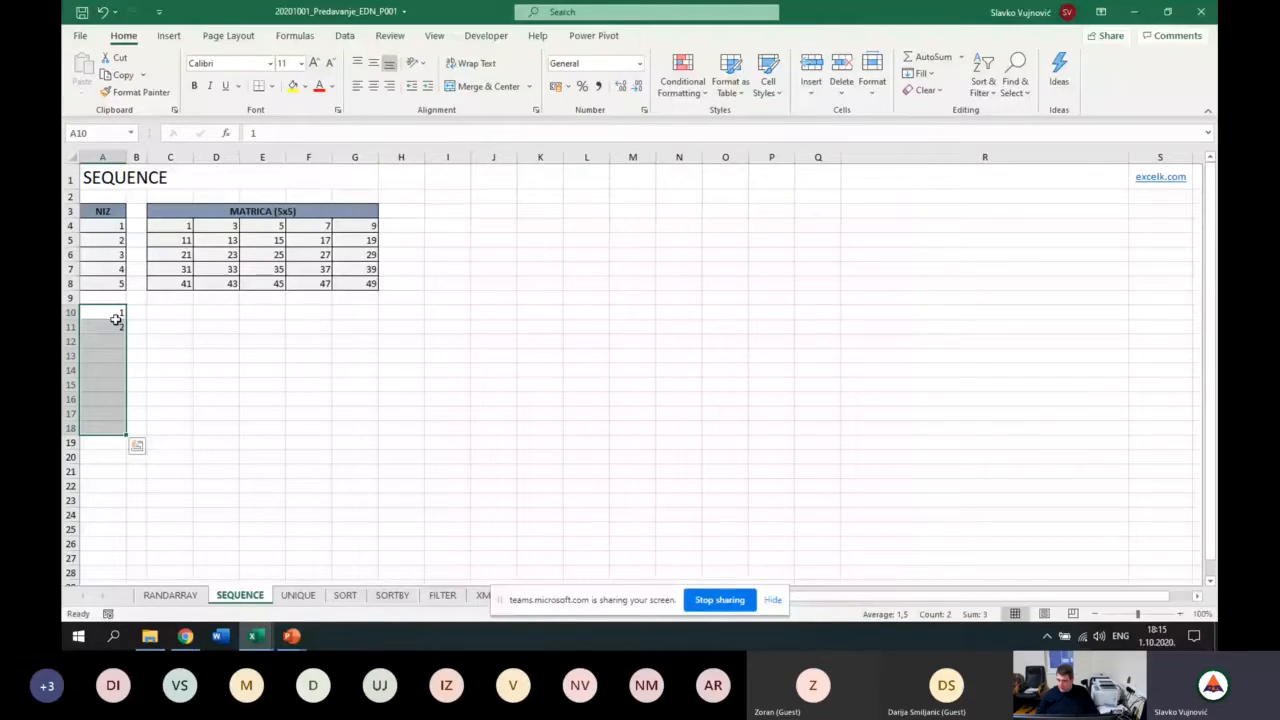
left_click(930, 76)
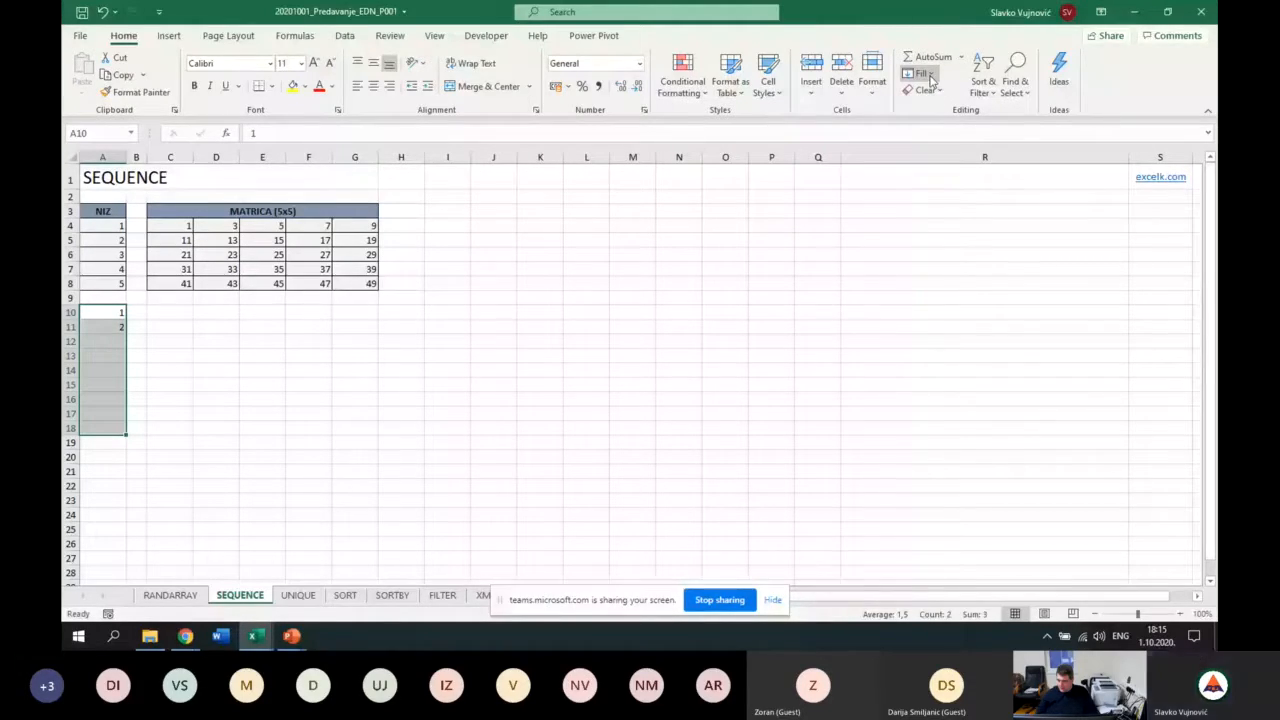
left_click(934, 194)
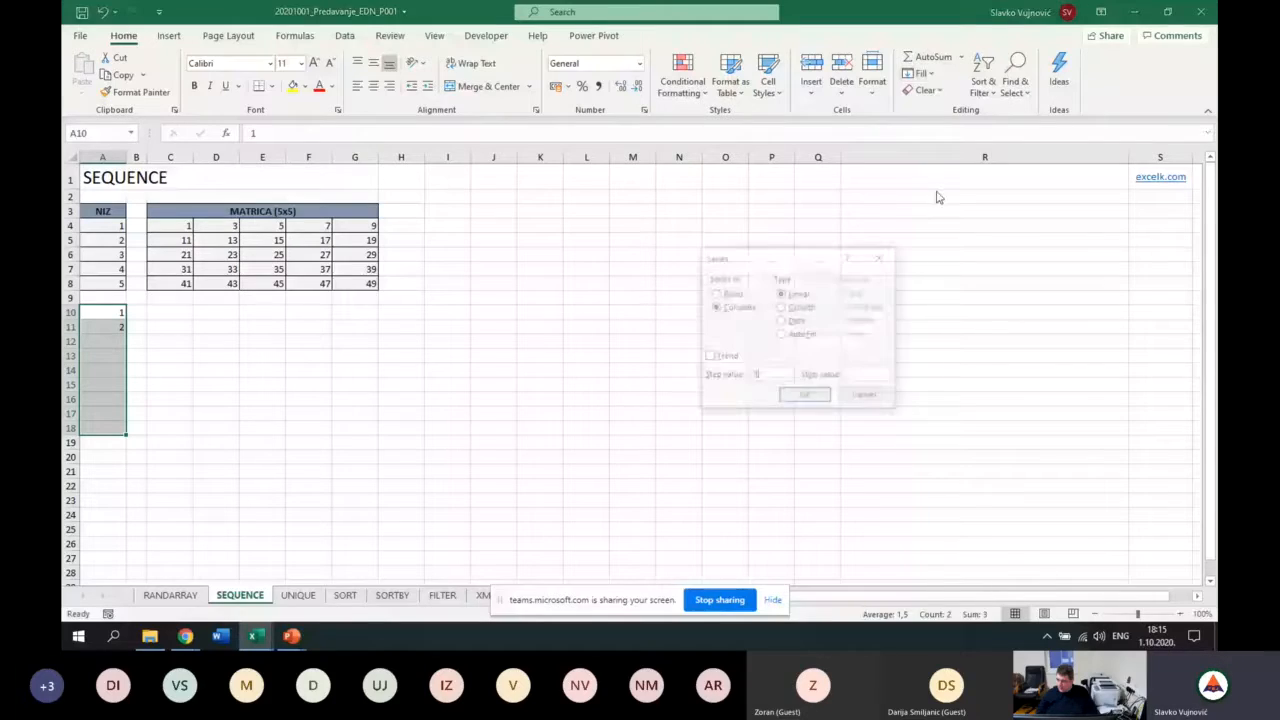
left_click(884, 374)
type("10")
left_click(806, 397)
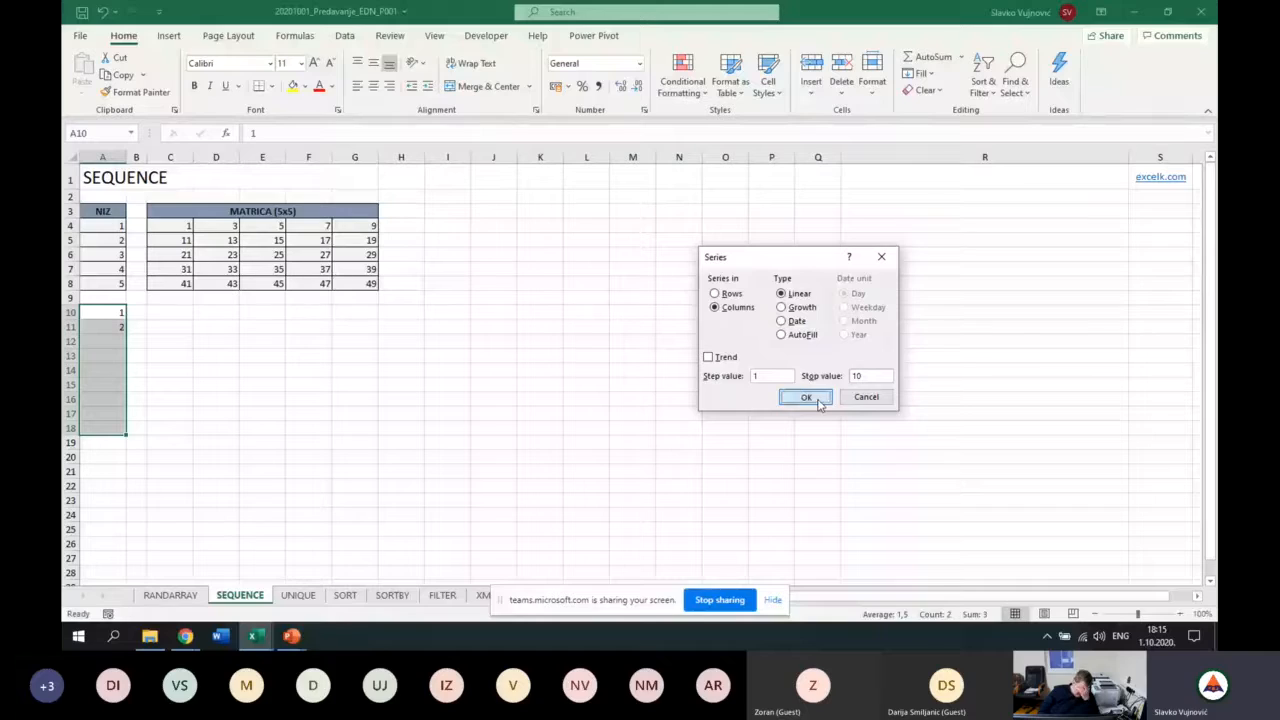
left_click(614, 484)
Clear the filled number series from A10:A18.
left_click_drag(117, 313, 117, 428)
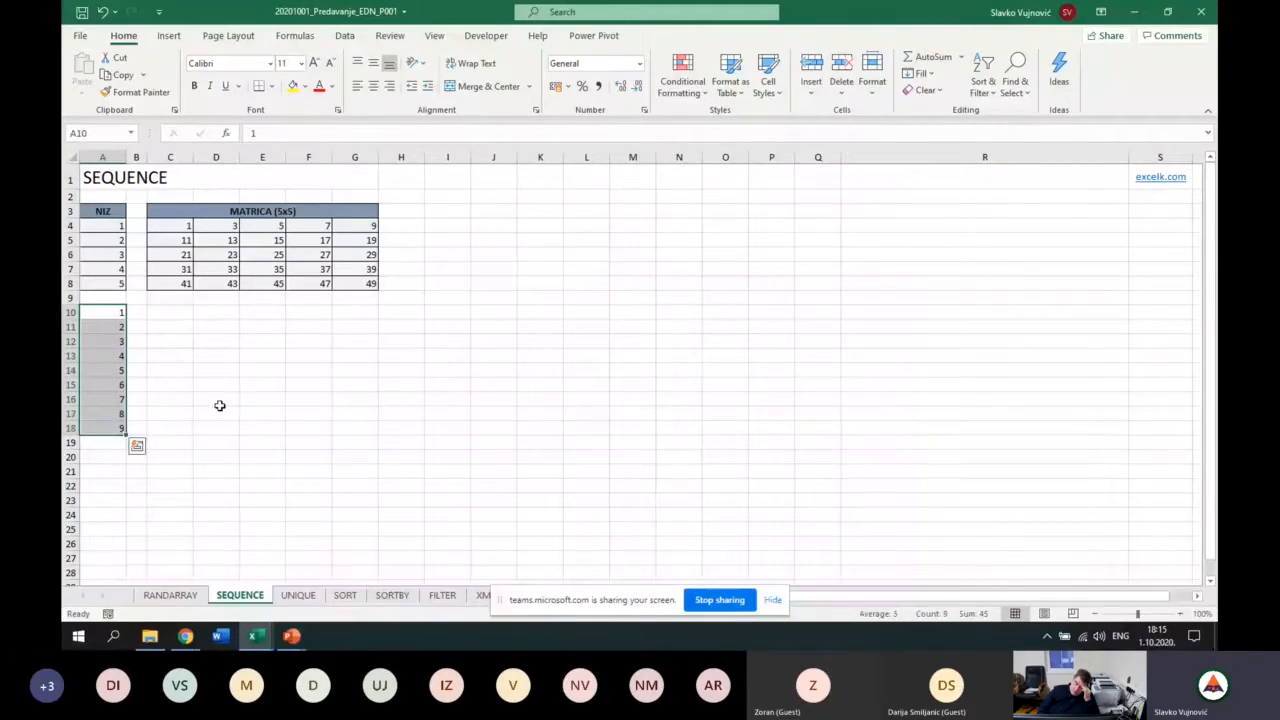
key("Delete")
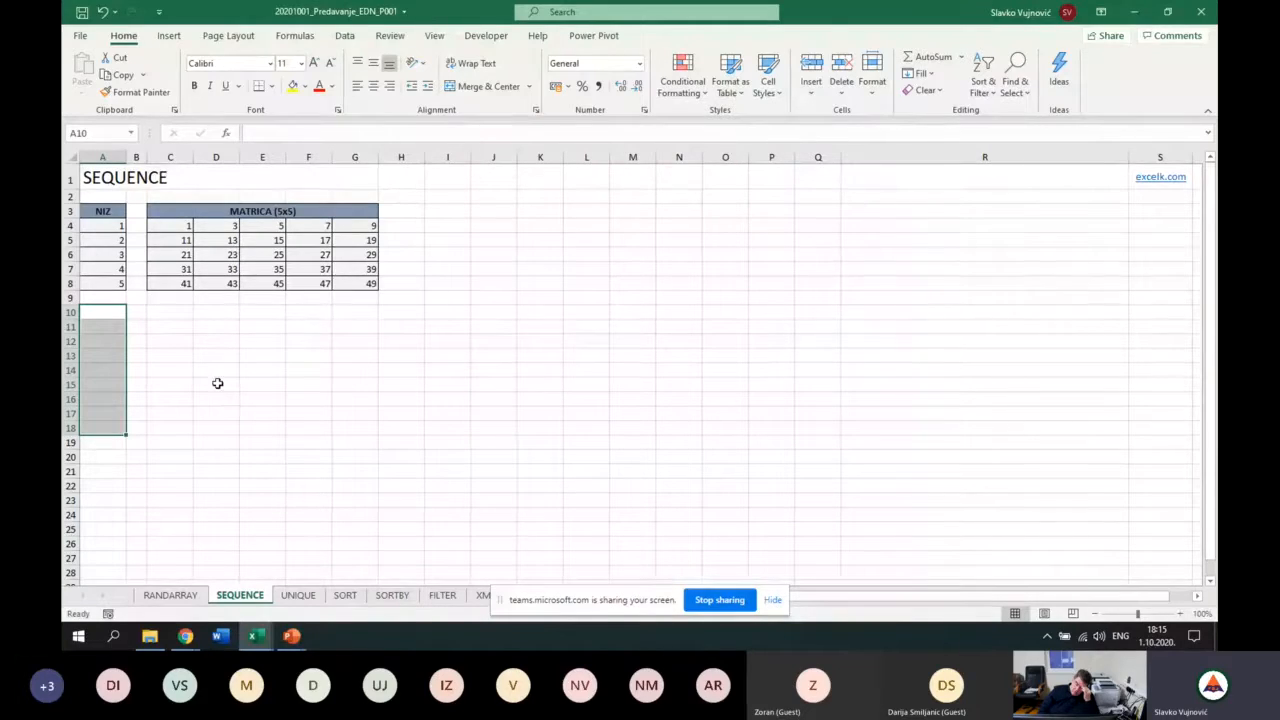
left_click(215, 383)
Enter the formula =SEQUENCE(5) in cell A10.
left_click(100, 313)
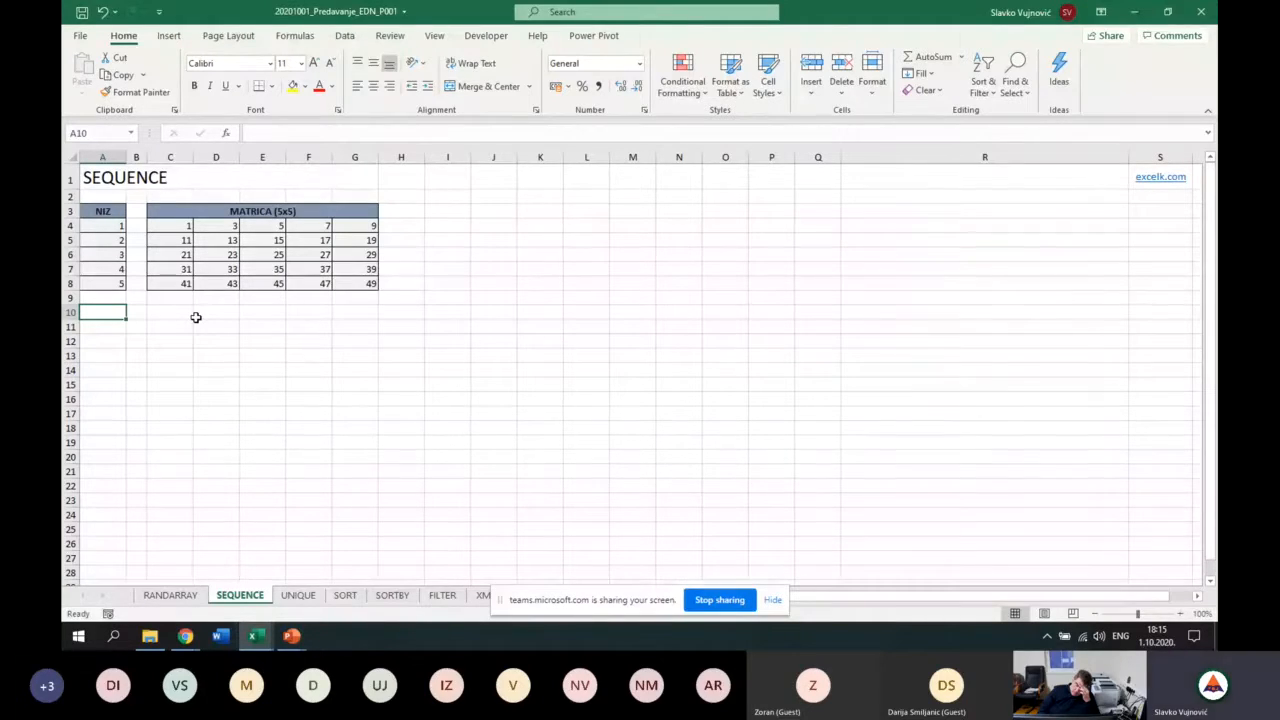
type("=sequ")
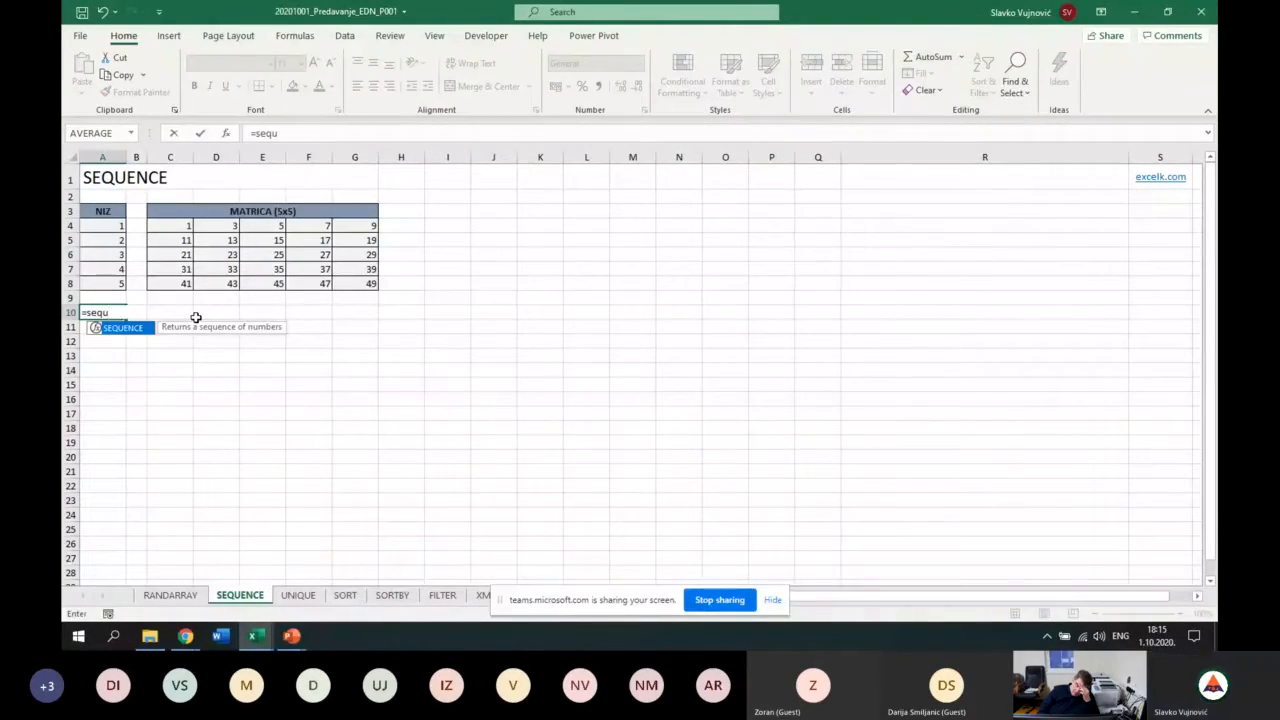
key("Tab")
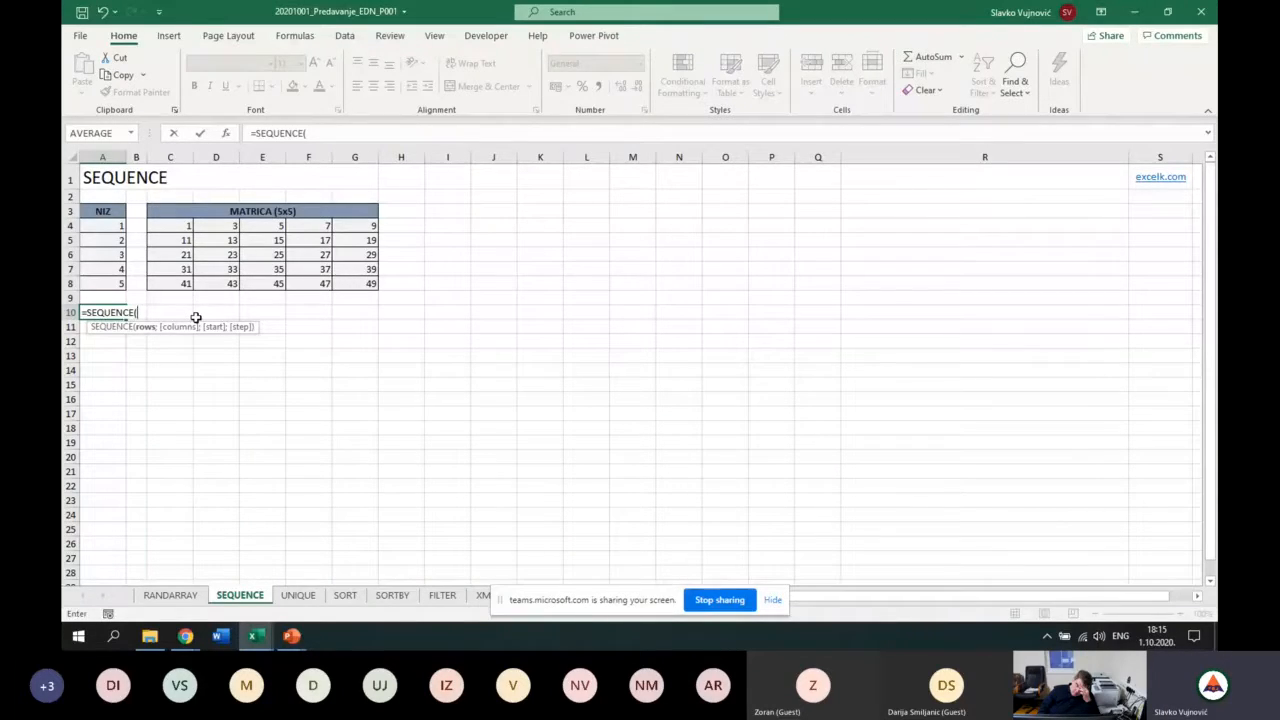
type("5")
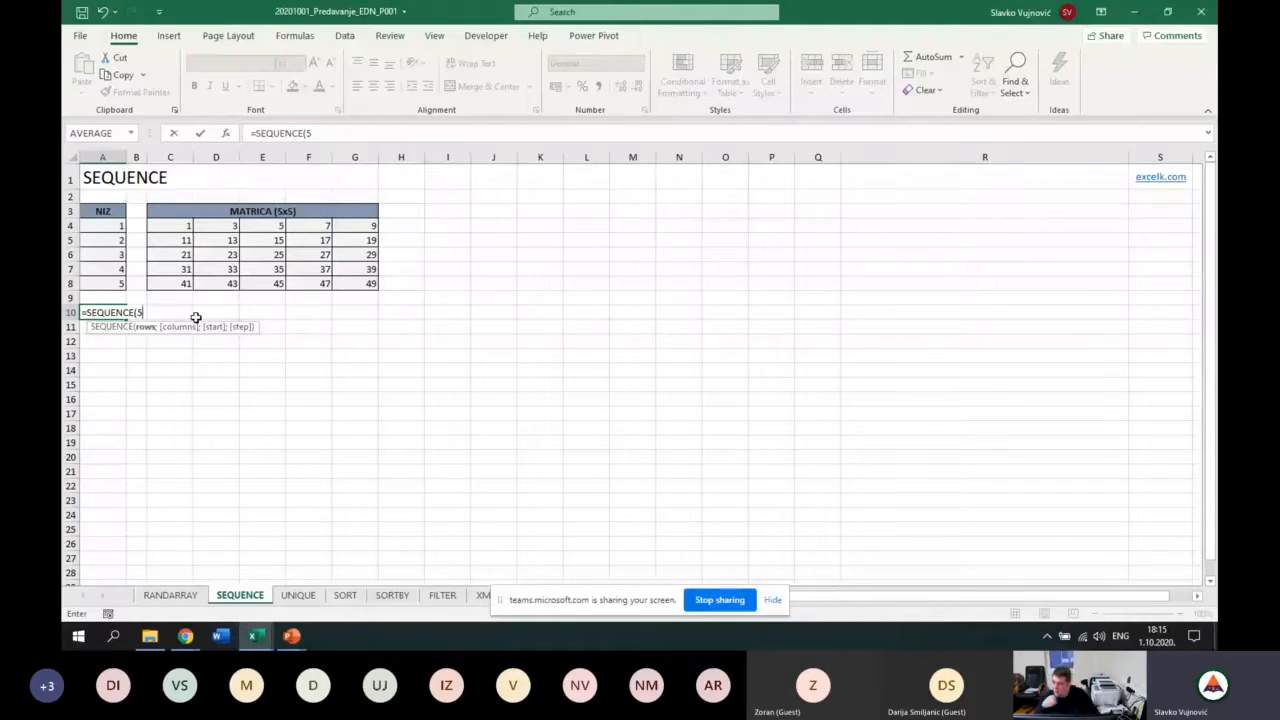
type(")")
key("Return")
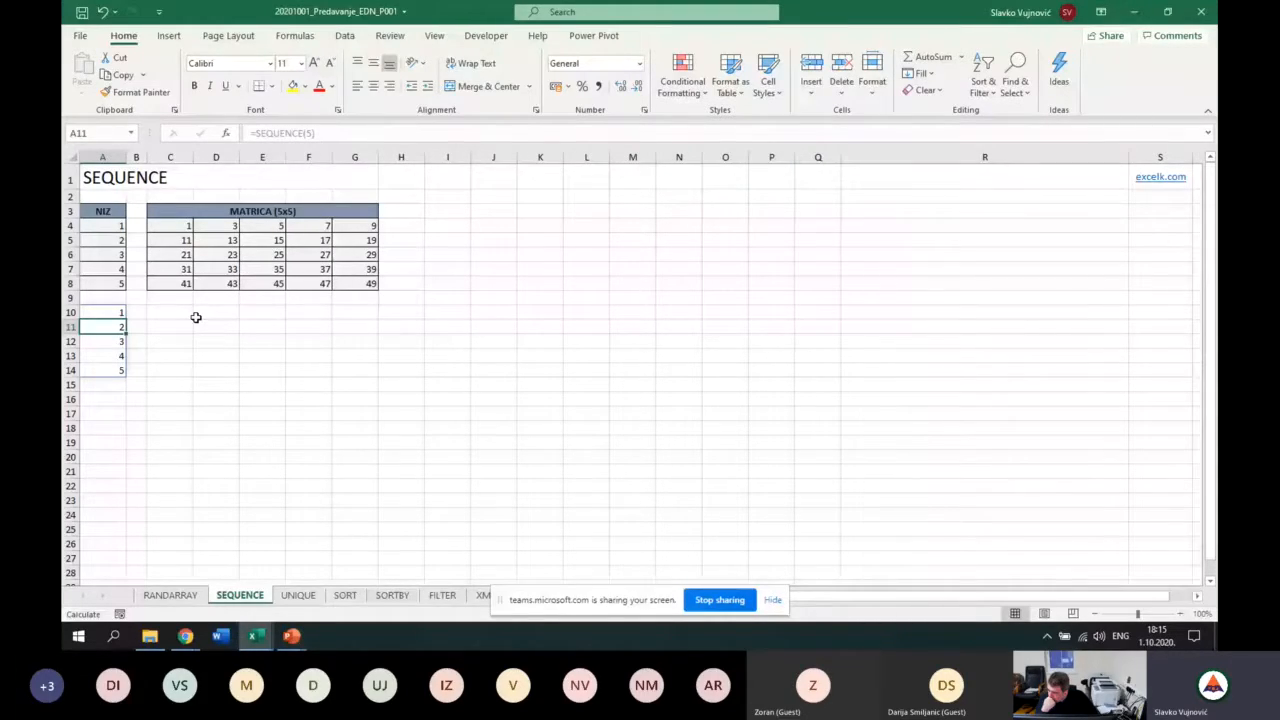
Enter the formula =SEQUENCE(5;5) in cell C10 to build a matrix of five rows and five columns.
left_click(190, 314)
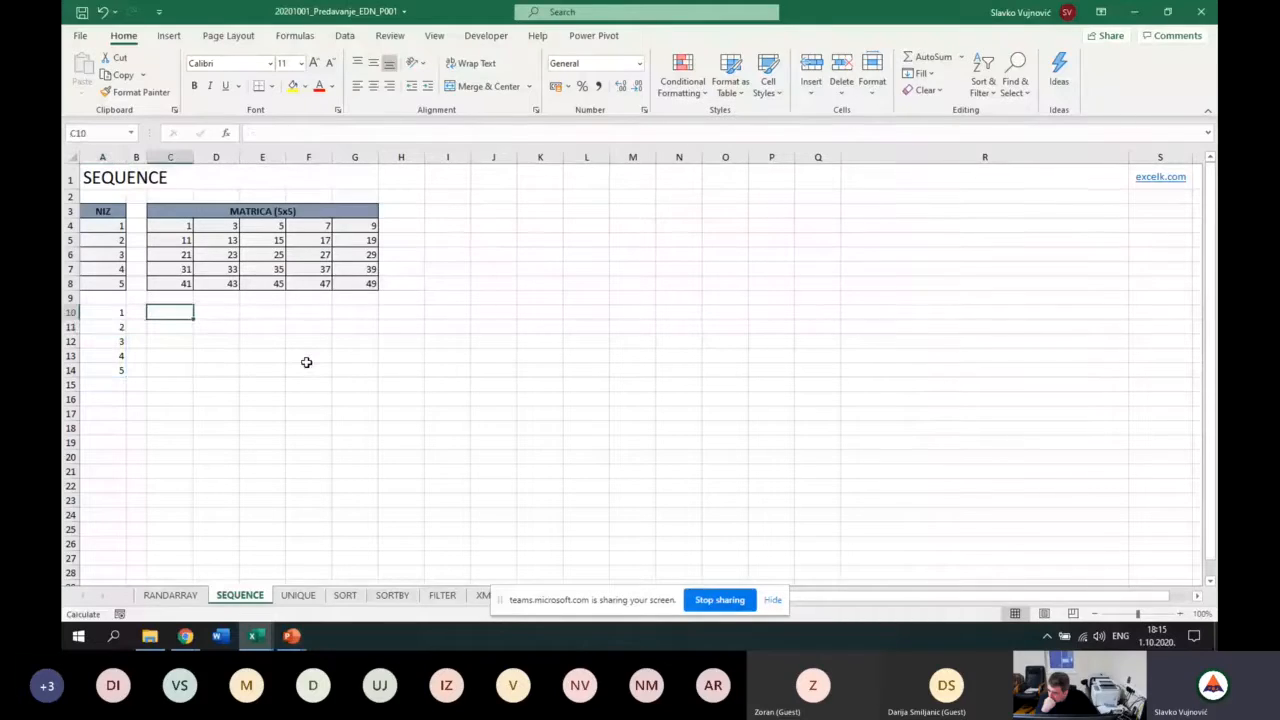
type("=")
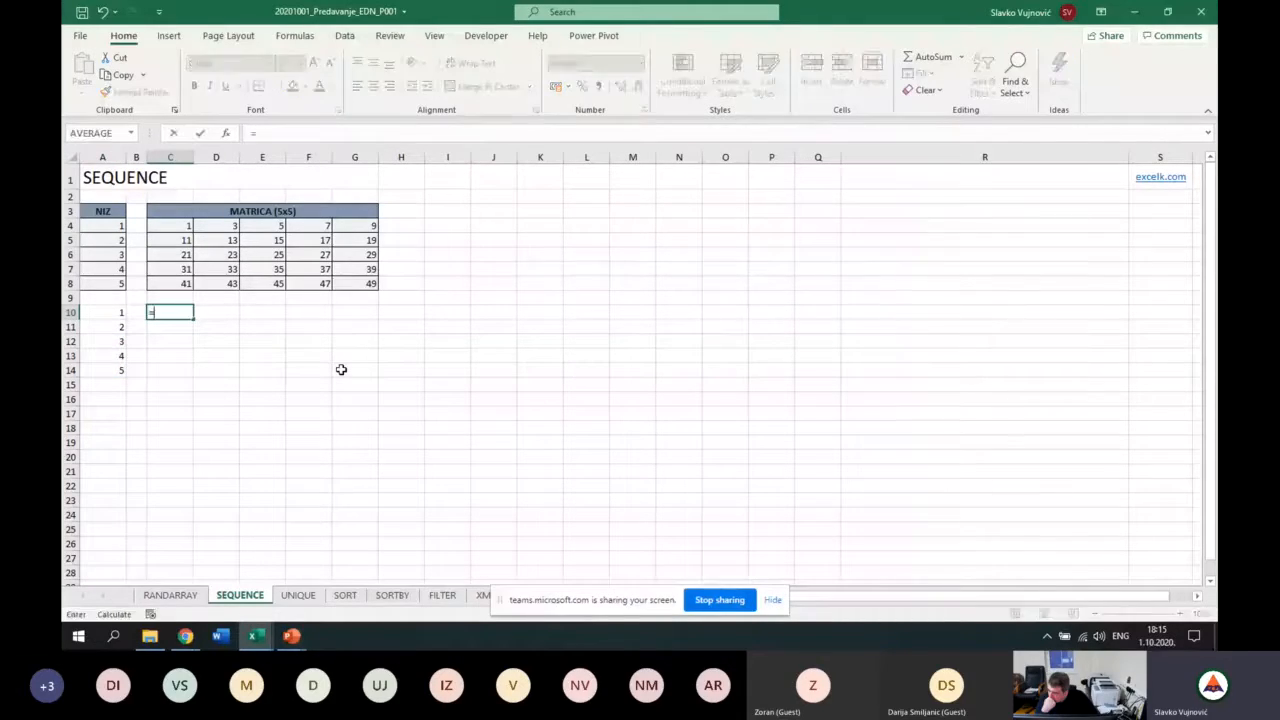
type("seq")
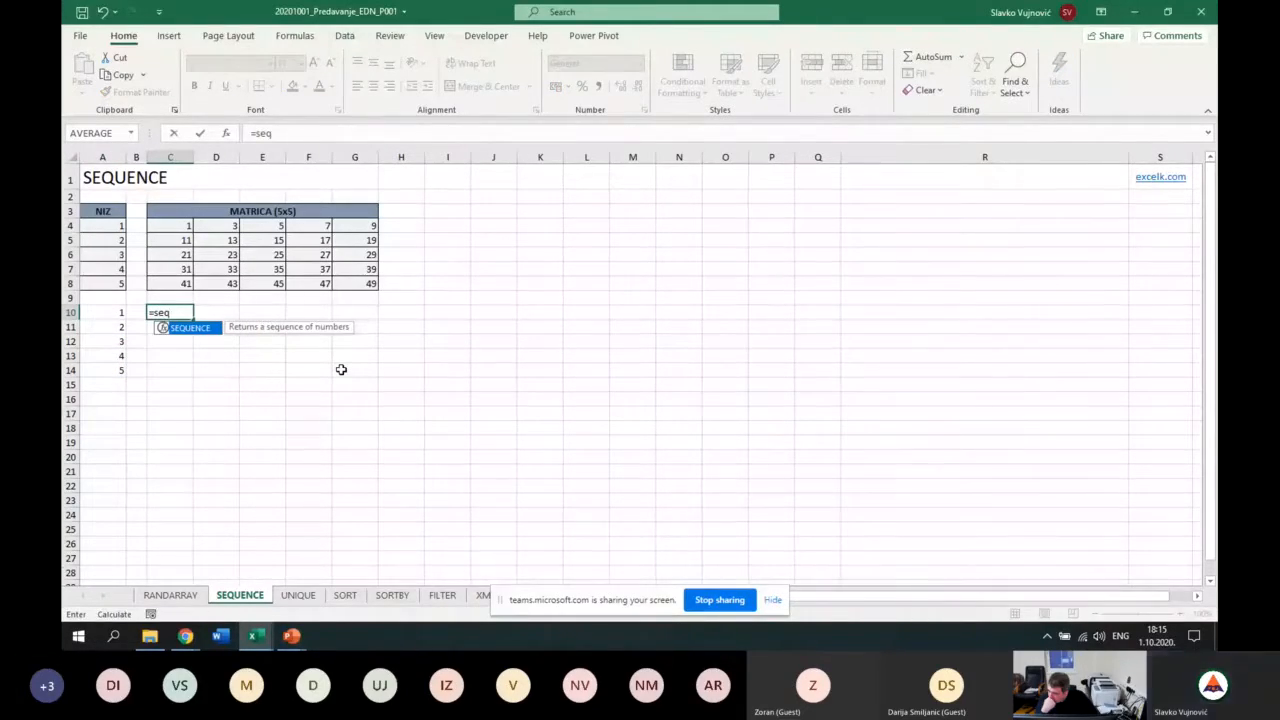
key("Tab")
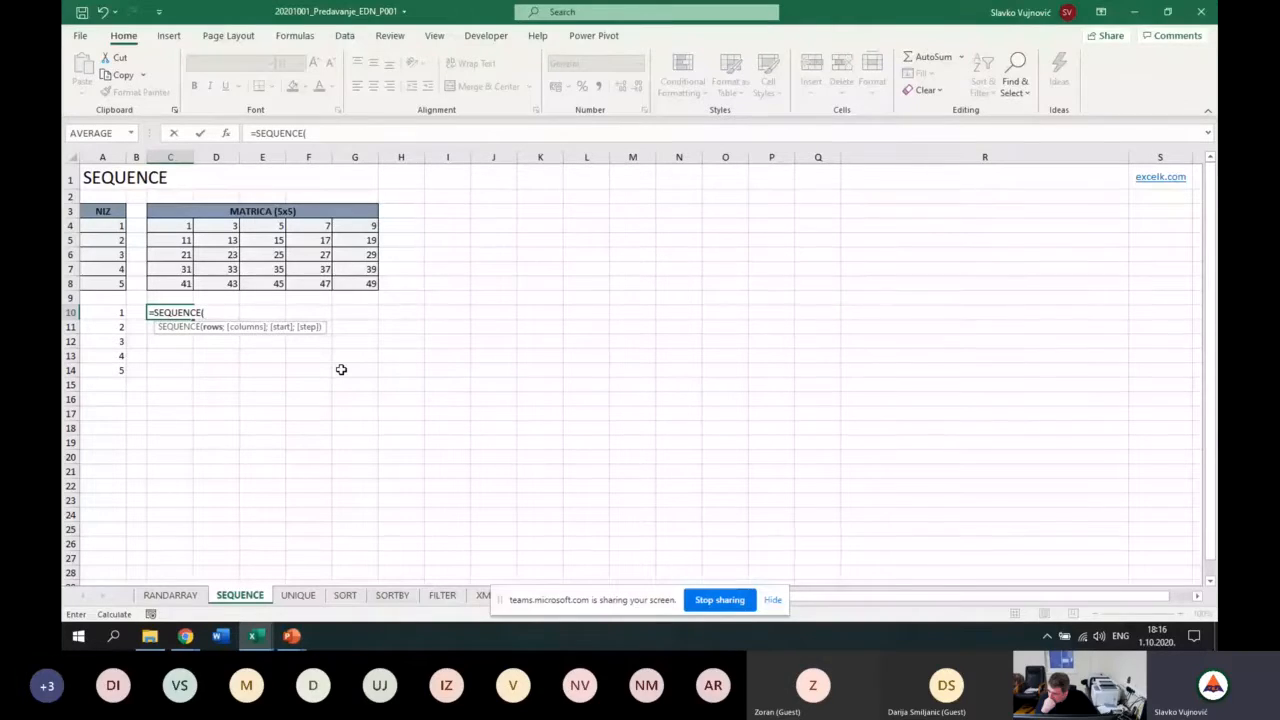
type("5;")
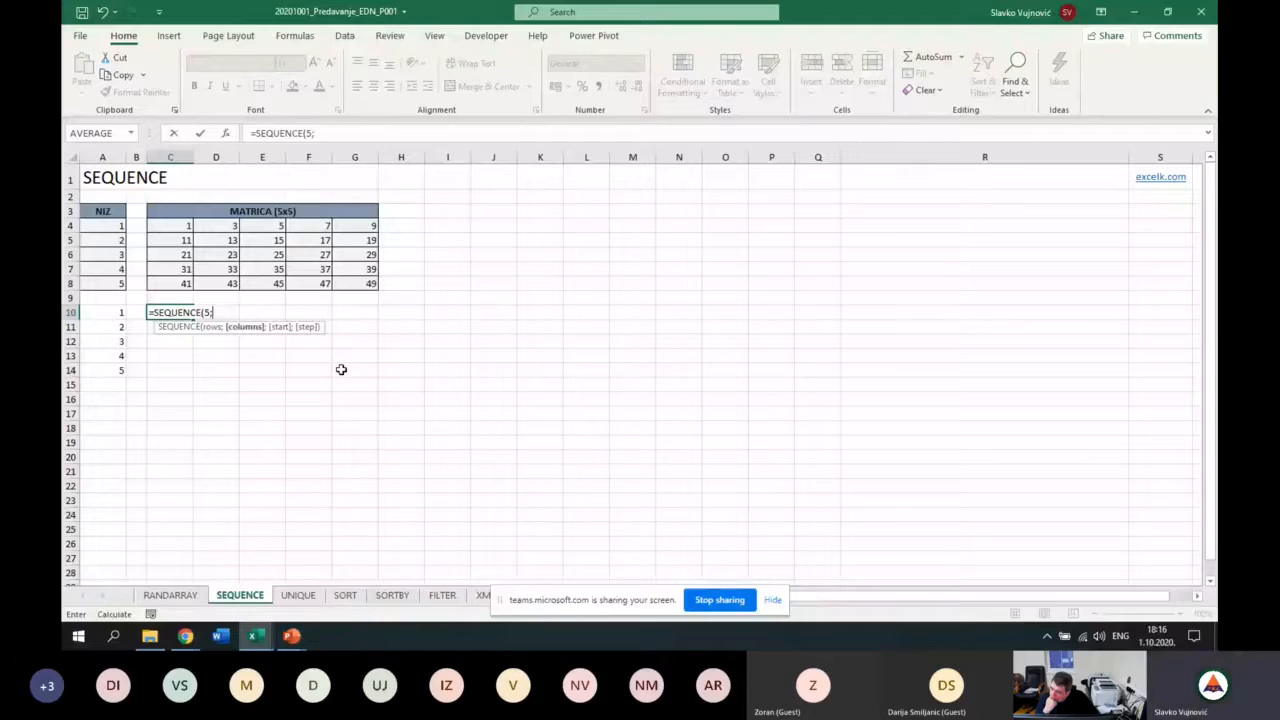
type("5)")
key("Return")
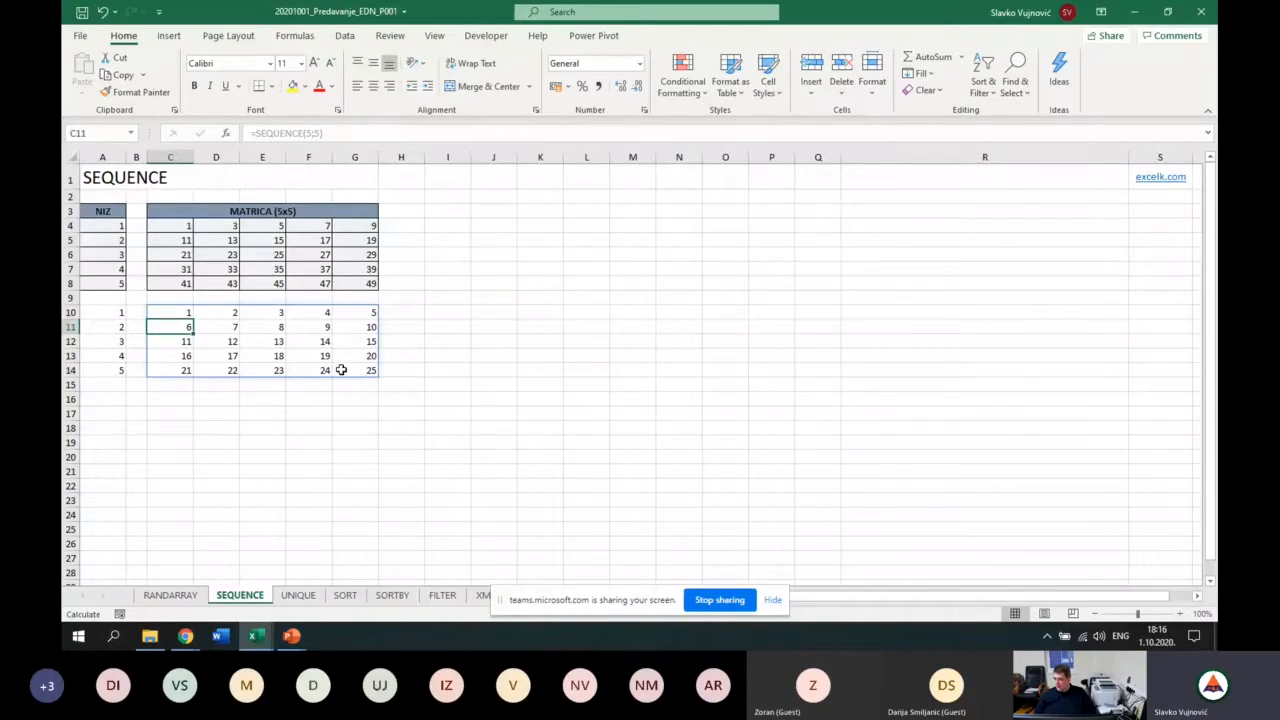
Extend the formula in C10 with start 1 and step 2, making it =SEQUENCE(5;5;1;2).
key("Up")
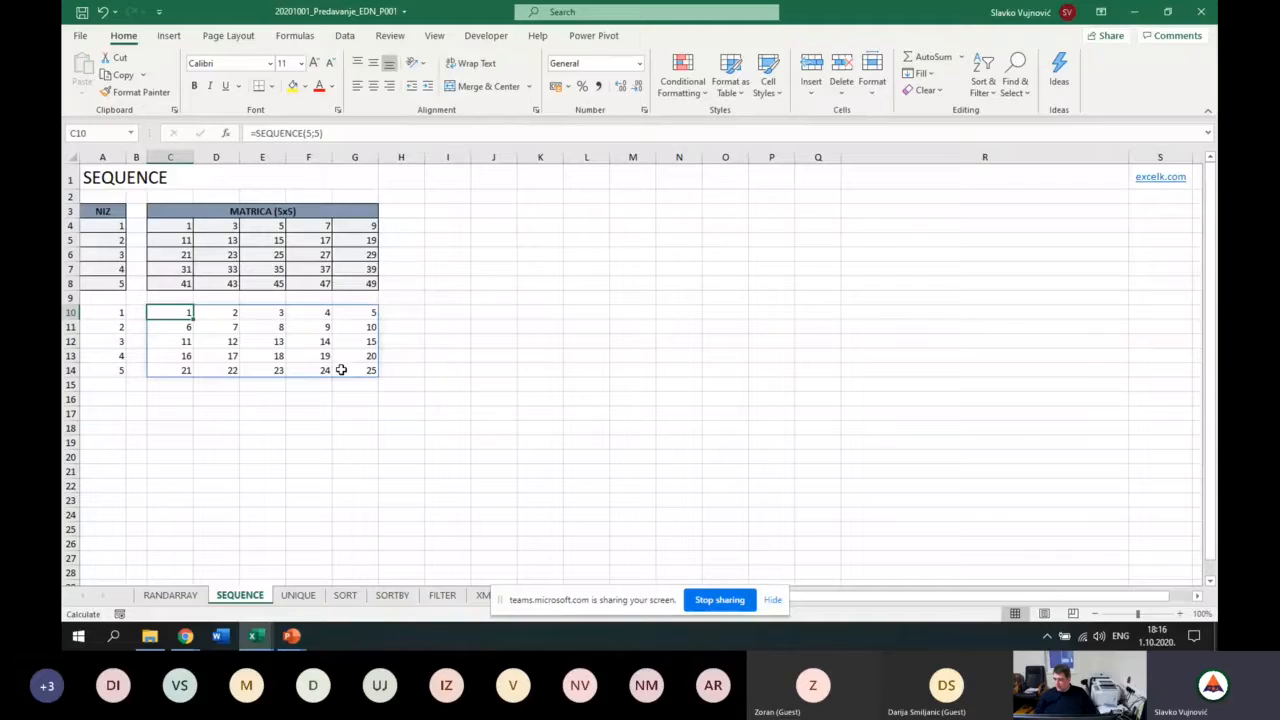
left_click(342, 134)
key("BackSpace")
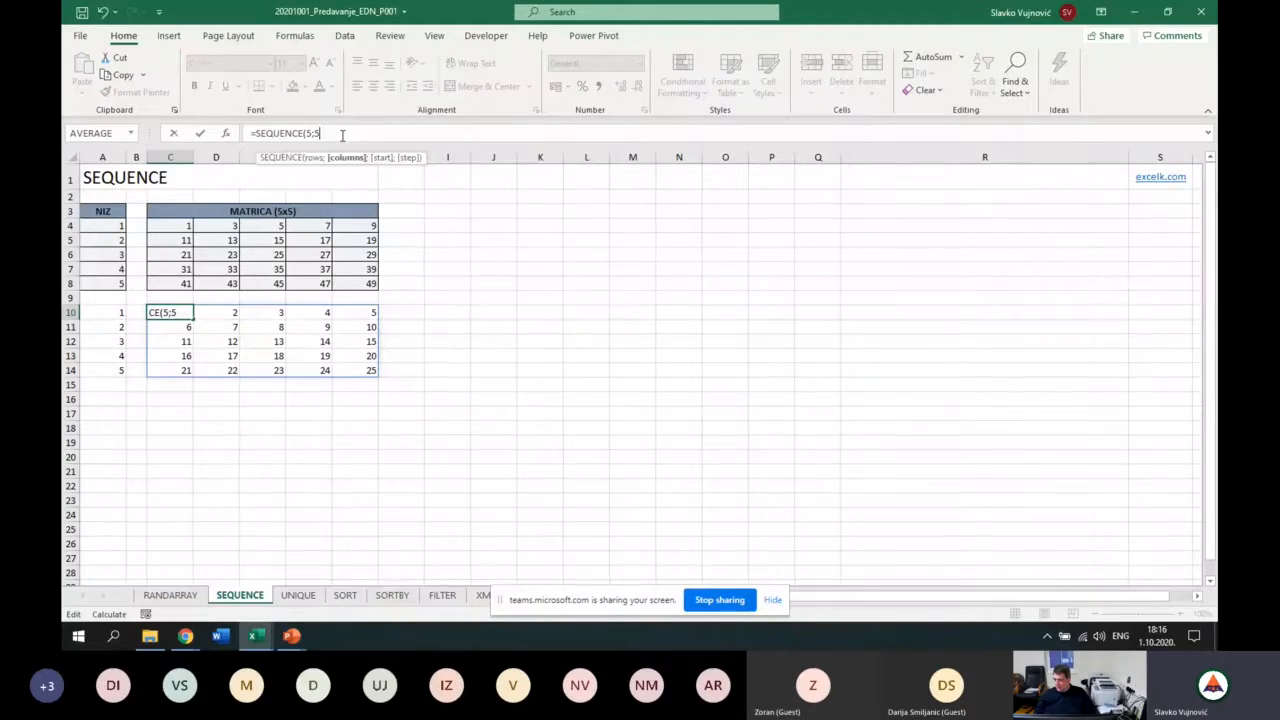
type(";1;")
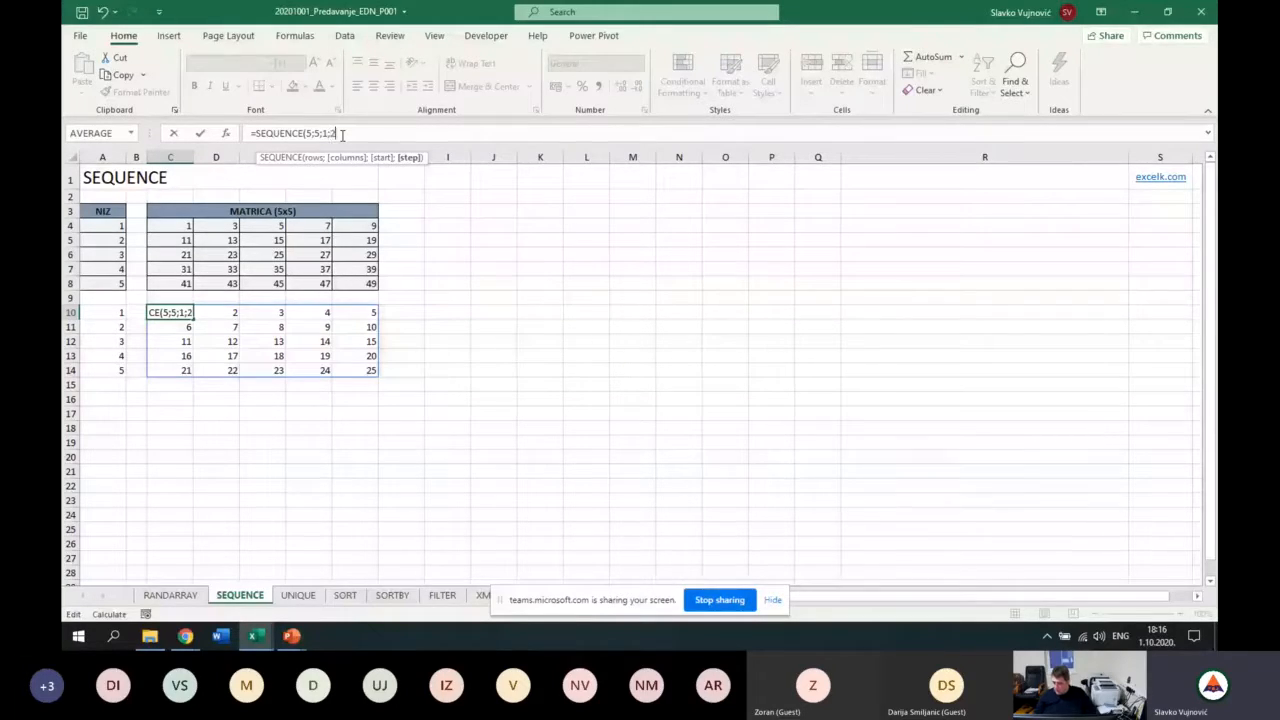
type("2)")
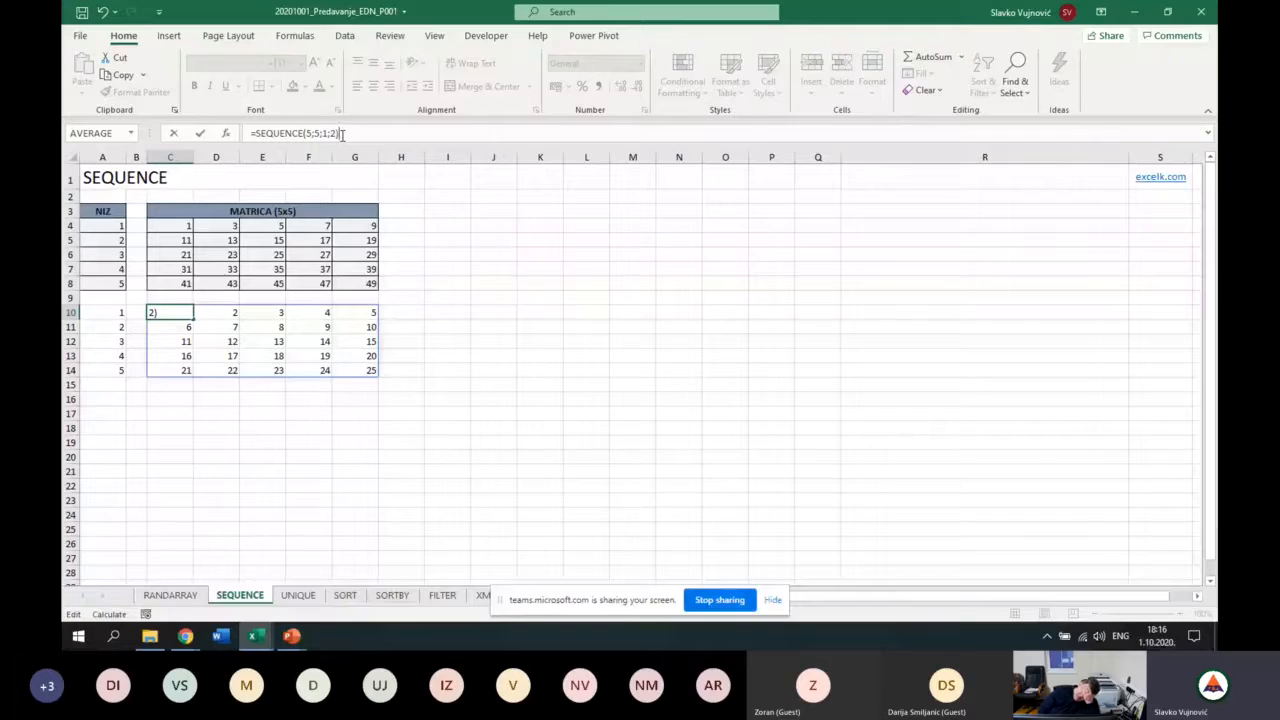
key("Return")
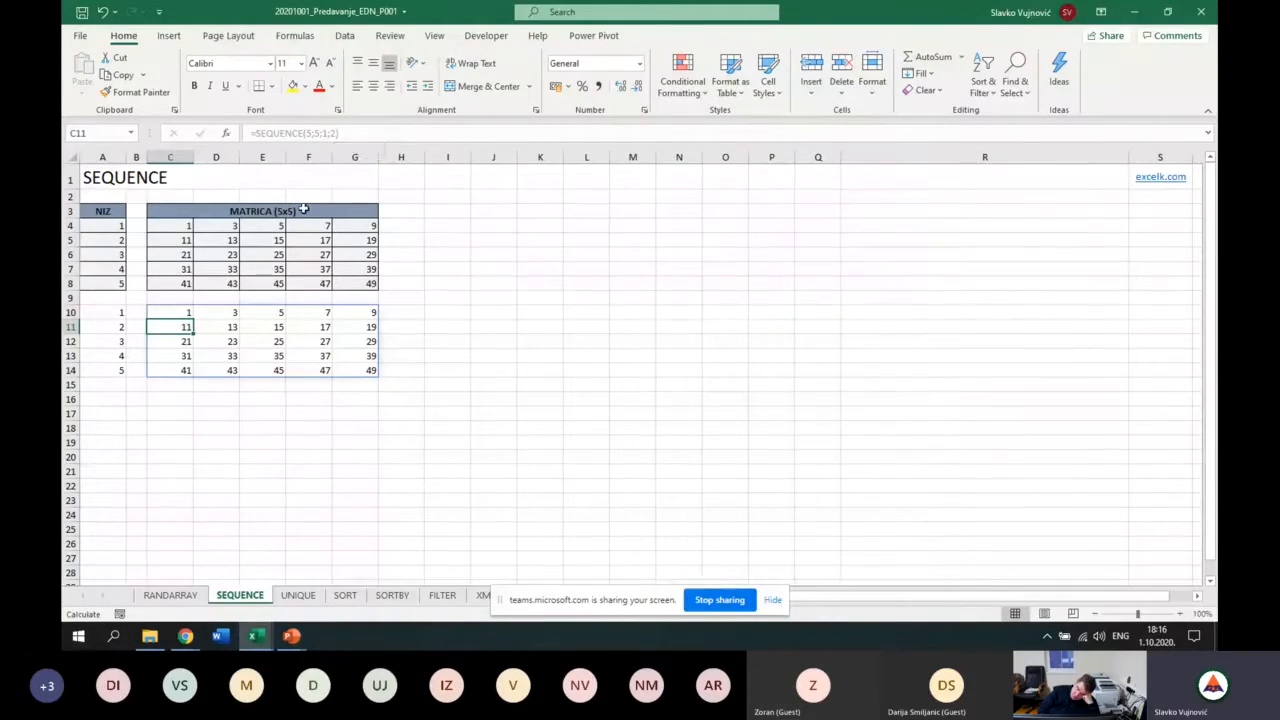
left_click(110, 410)
left_click(116, 396)
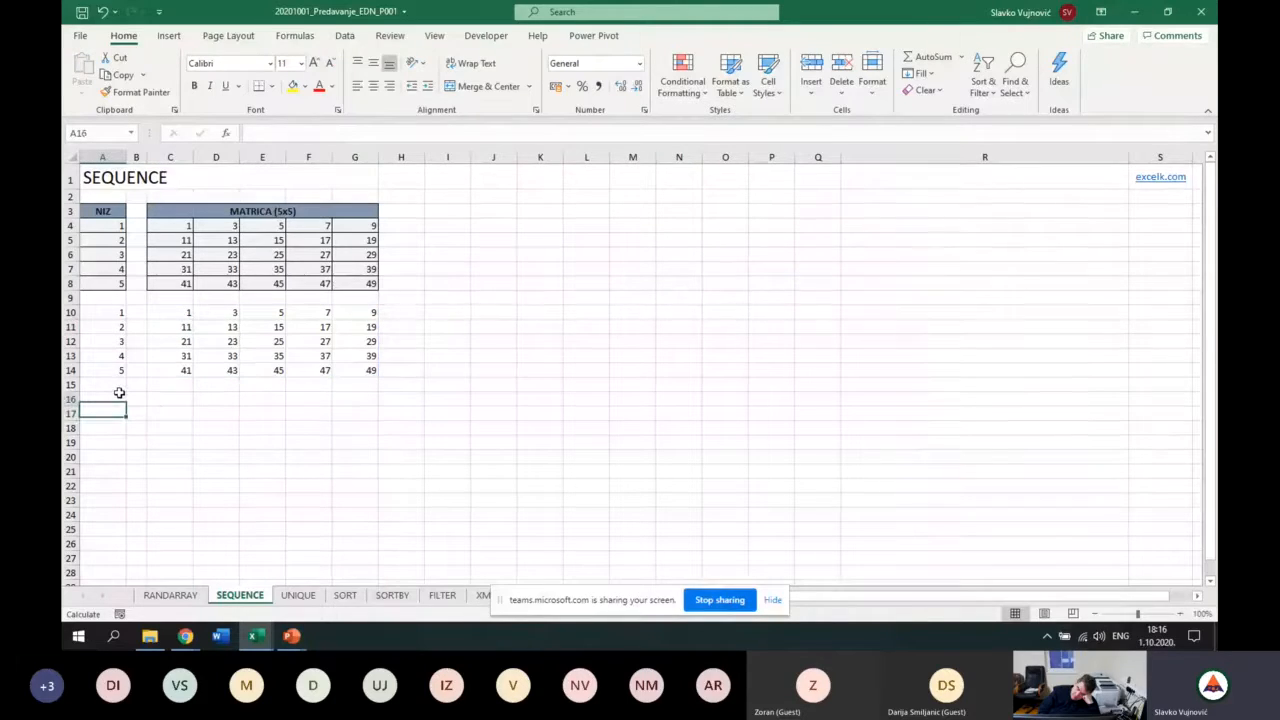
Switch to the UNIQUE worksheet and view the description of the Remove Duplicates command.
left_click(298, 595)
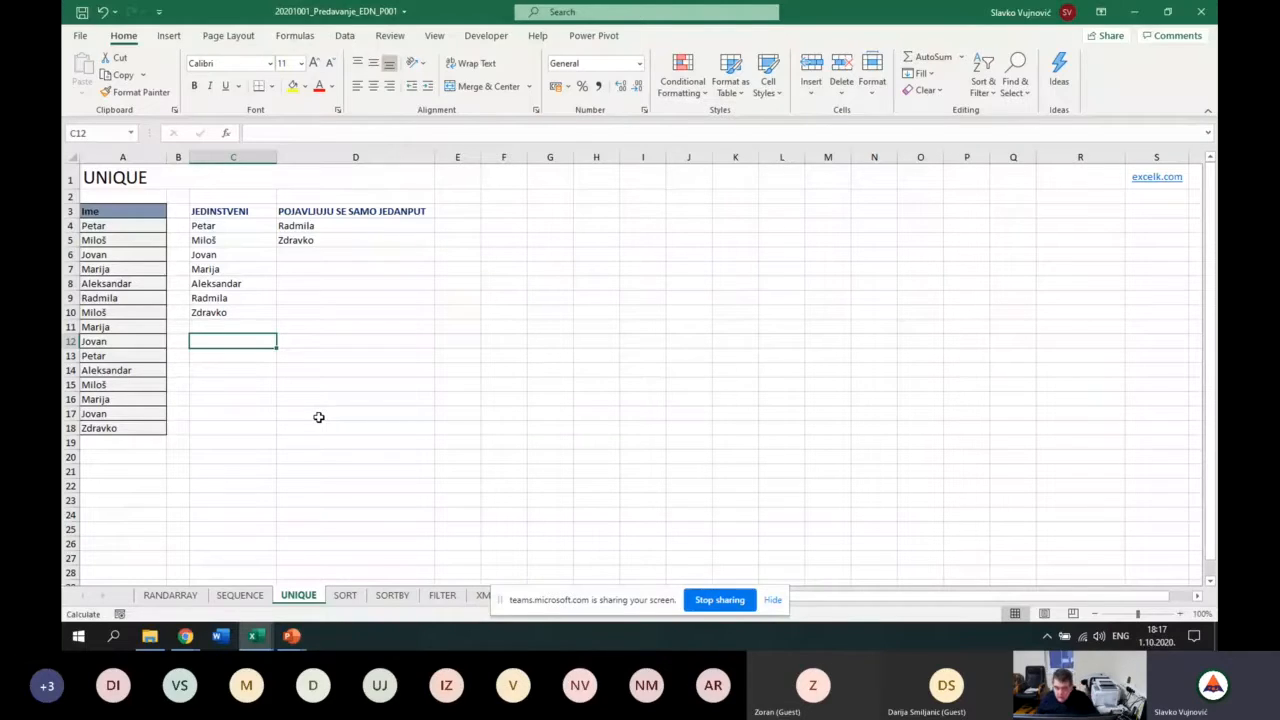
left_click(345, 36)
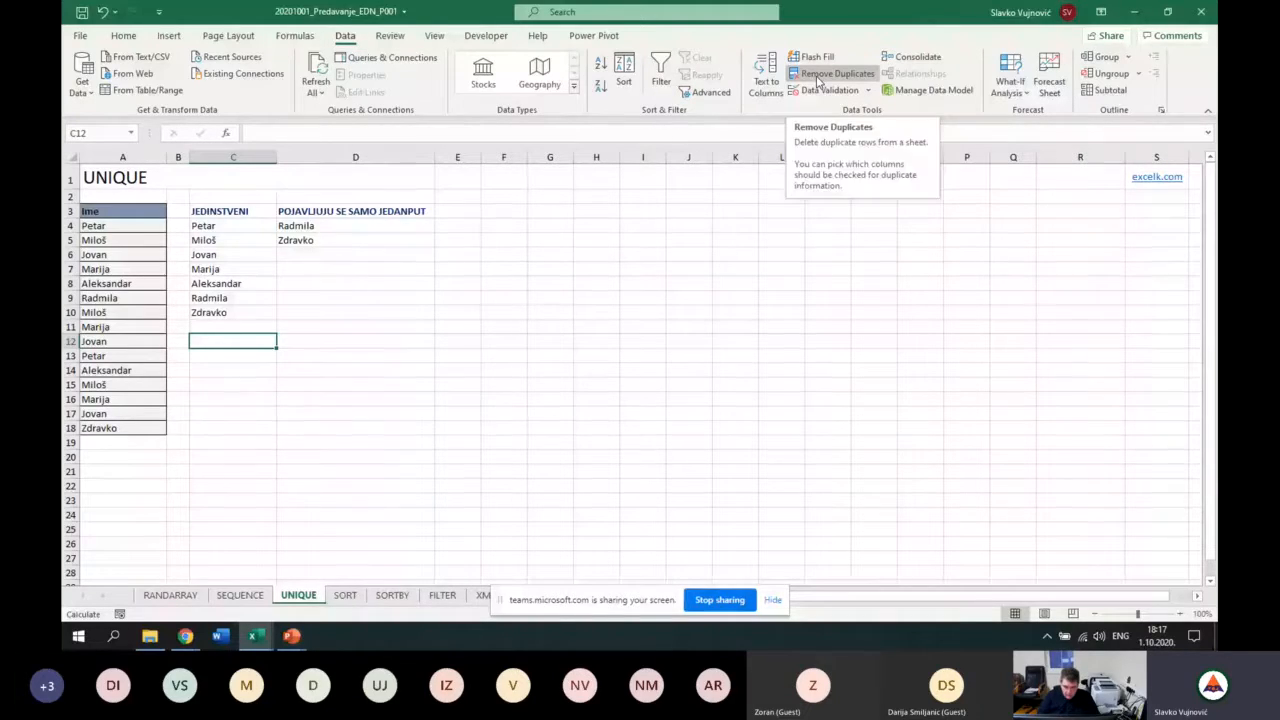
left_click(127, 38)
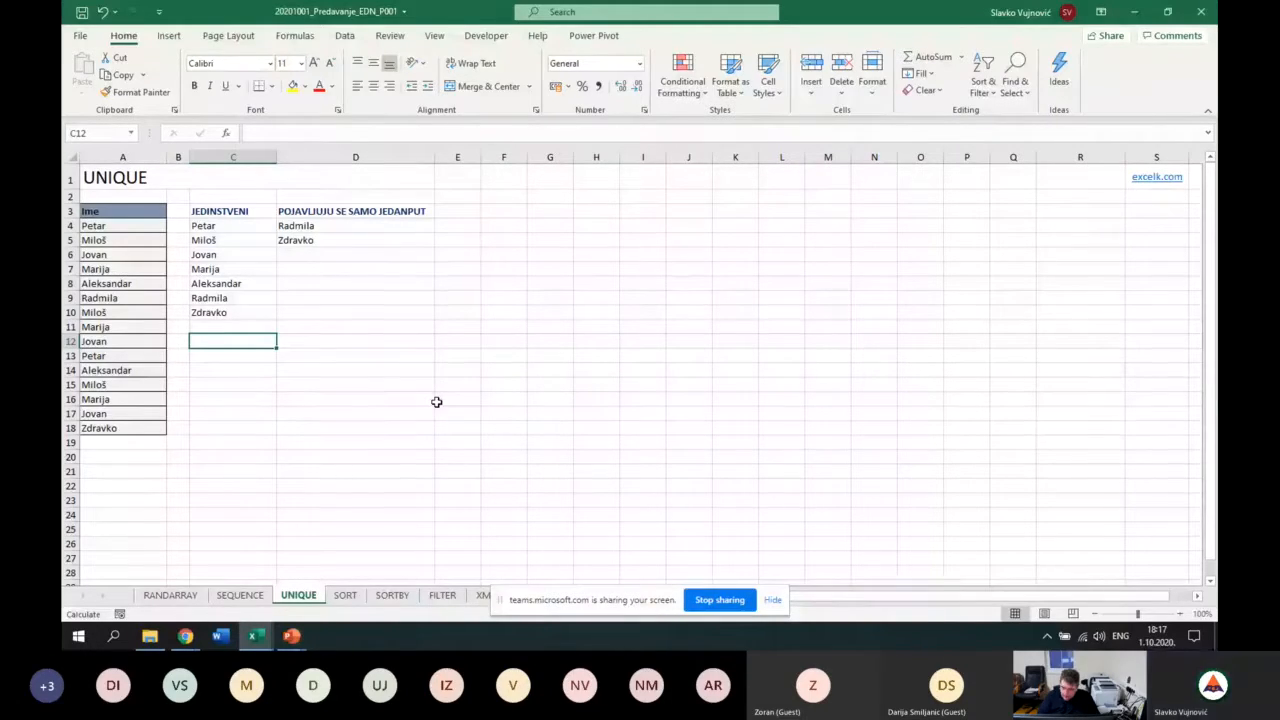
Enter the formula =UNIQUE(A4:A18) in cell C12 to list the distinct names.
type("=uni")
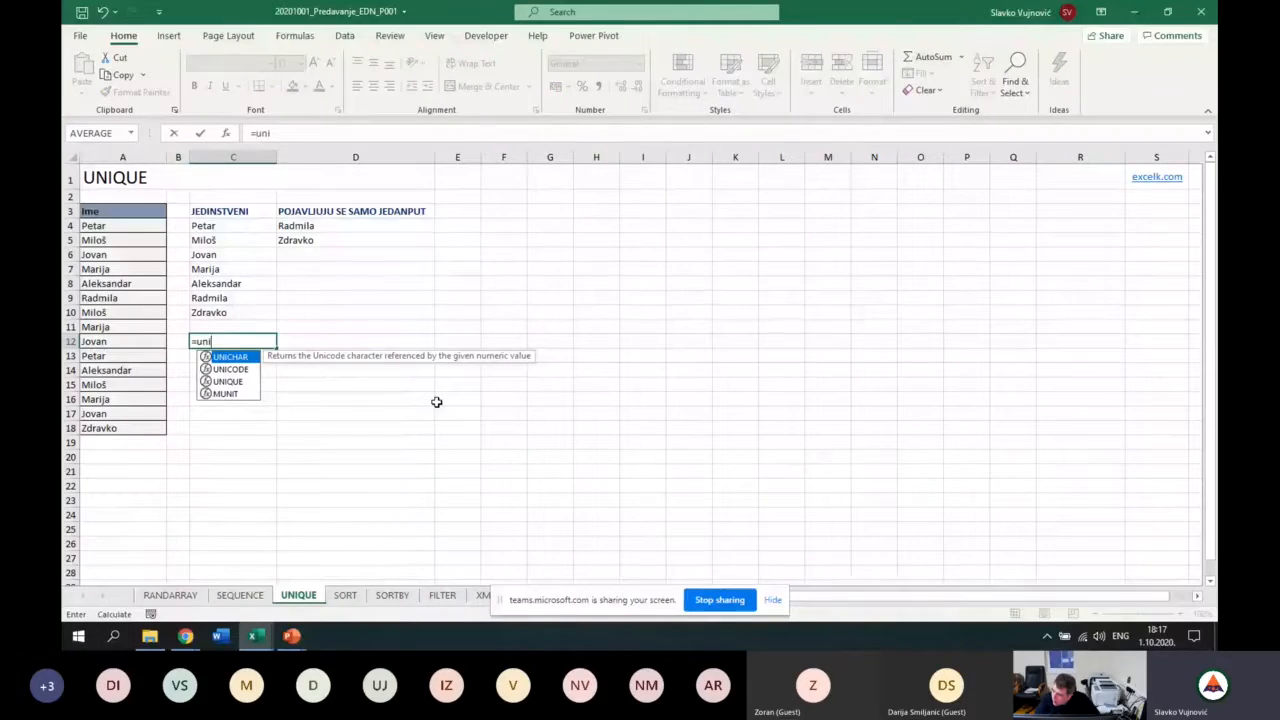
key("Down")
key("Down")
key("Tab")
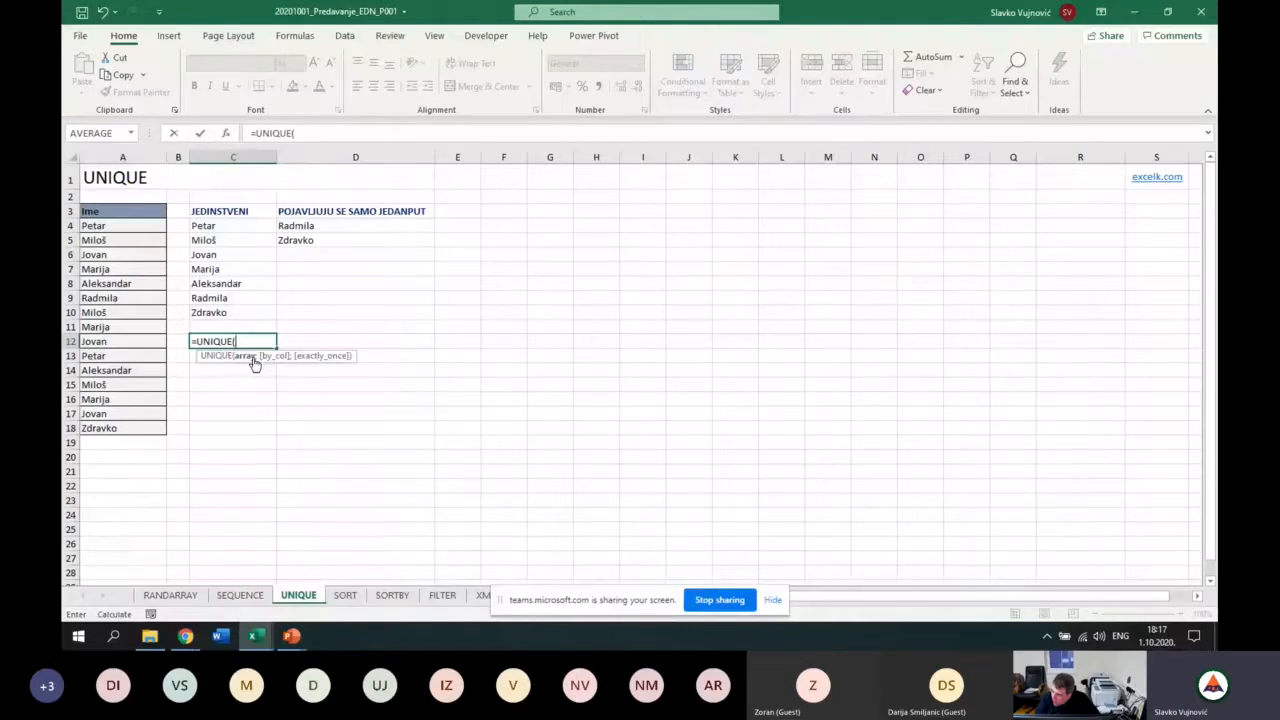
left_click_drag(140, 226, 130, 428)
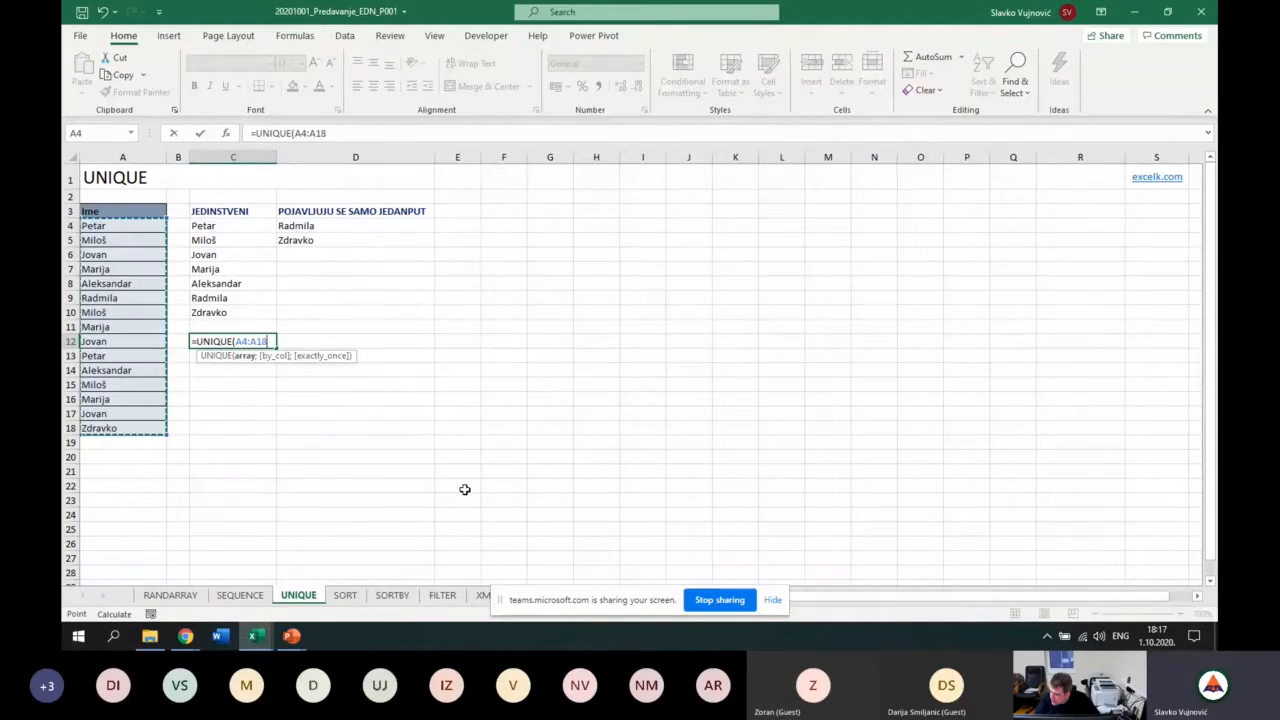
type(")")
key("Return")
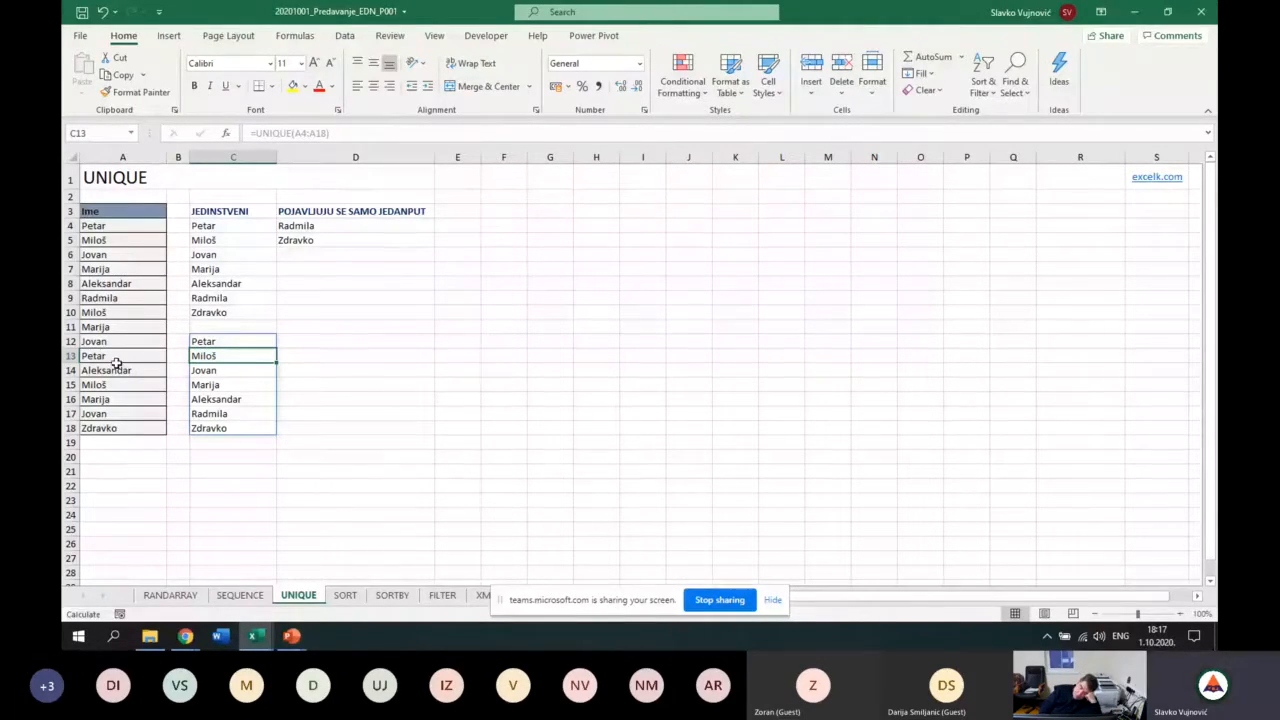
left_click(236, 341)
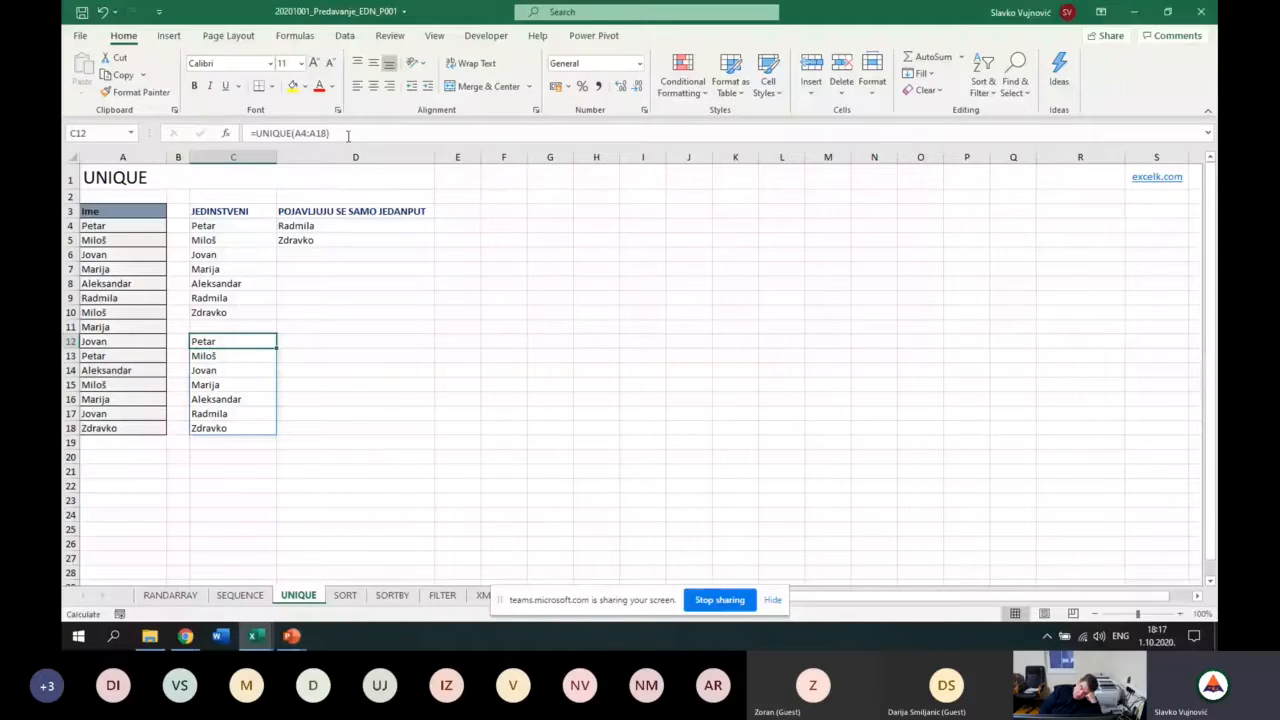
left_click(348, 134)
type(";")
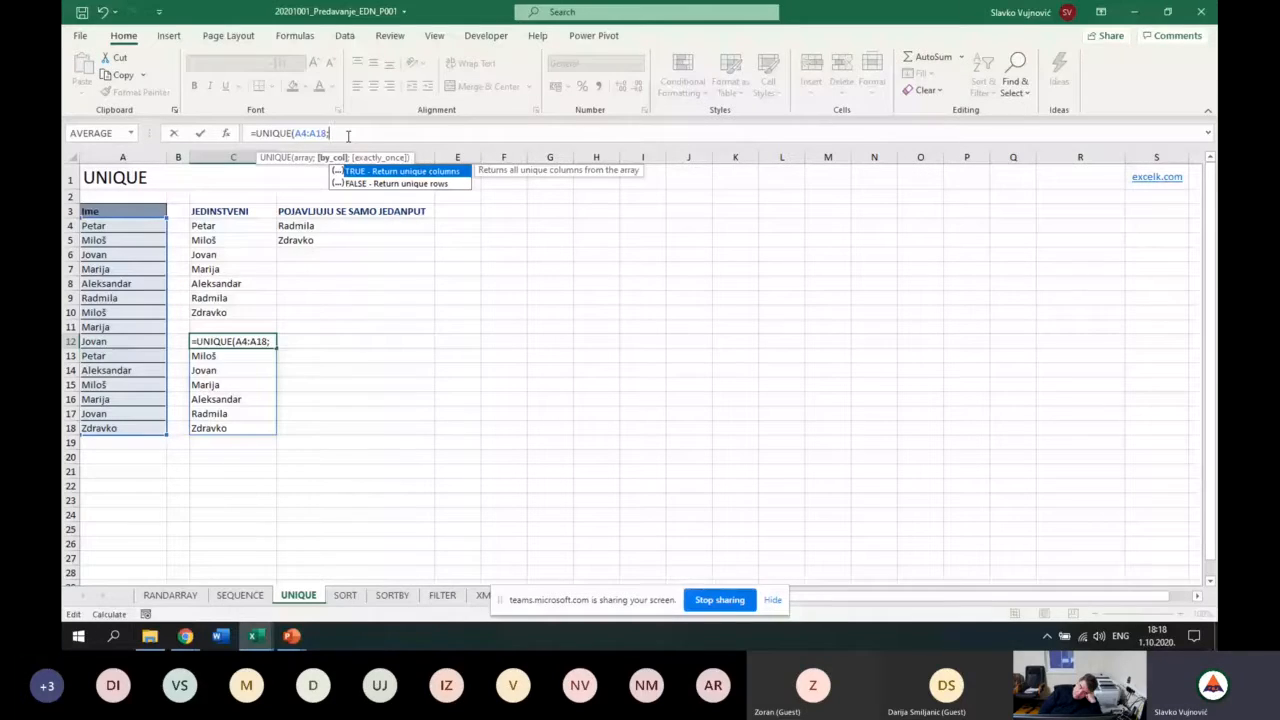
left_click(349, 80)
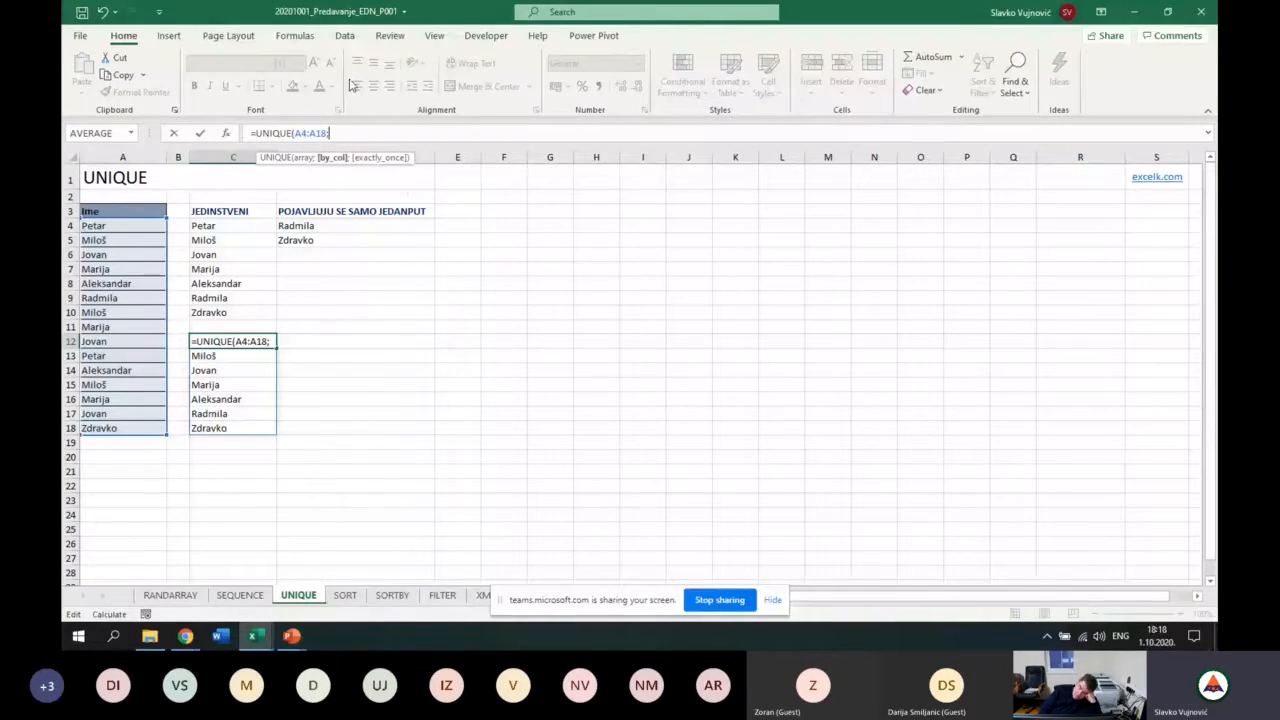
left_click(330, 345)
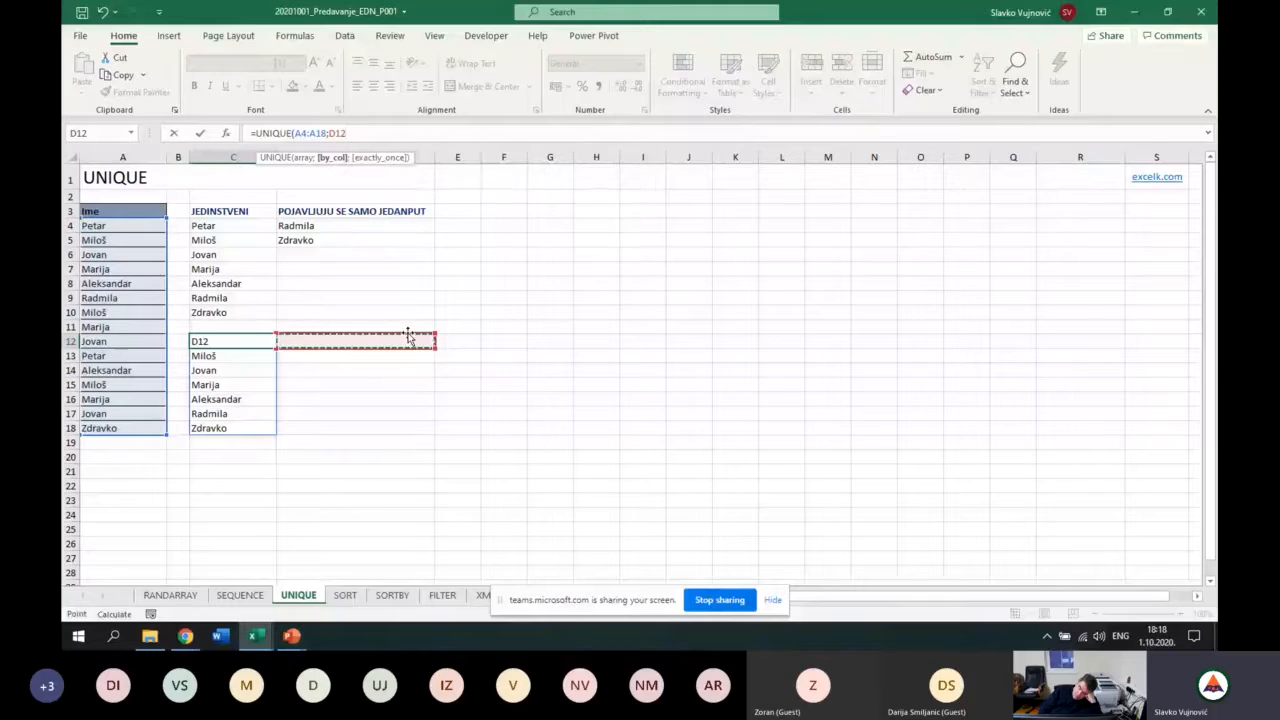
key("Return")
Enter the formula =UNIQUE(A4:A18;;TRUE) in cell D12 to list only the names that appear exactly once.
left_click(357, 340)
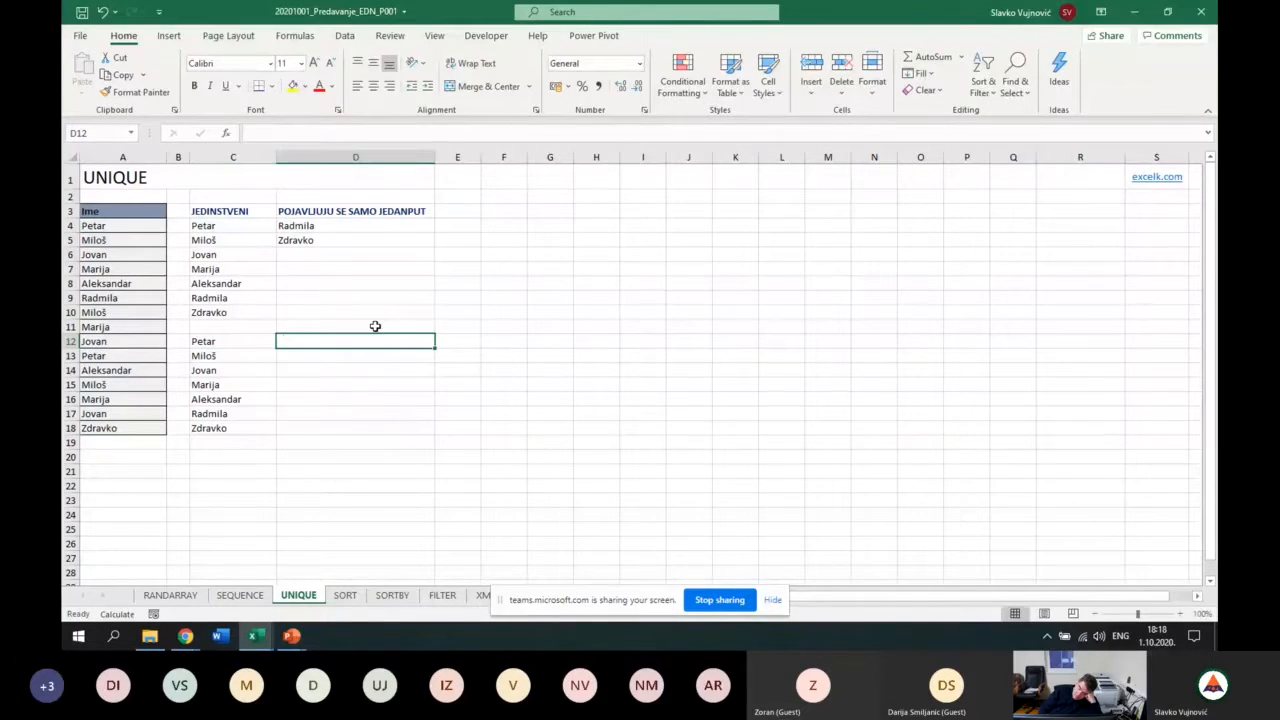
type("=uni")
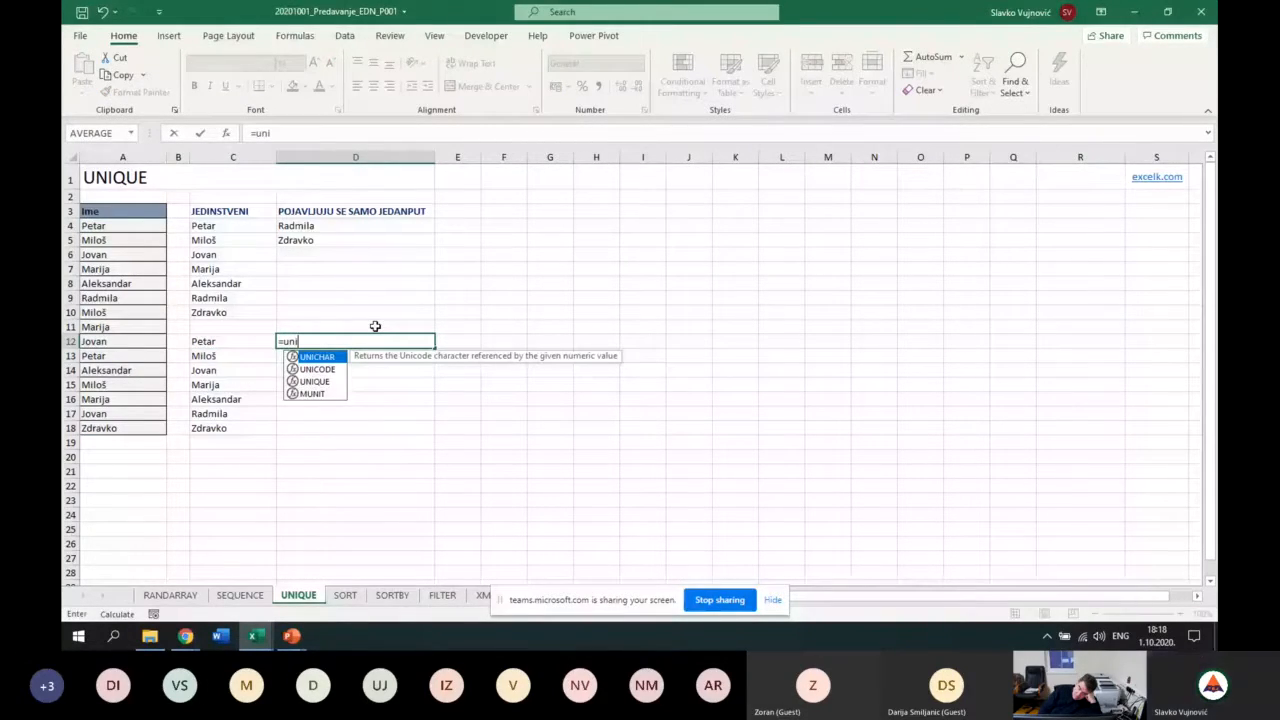
type("q")
key("Tab")
left_click_drag(110, 233, 108, 426)
type(";;")
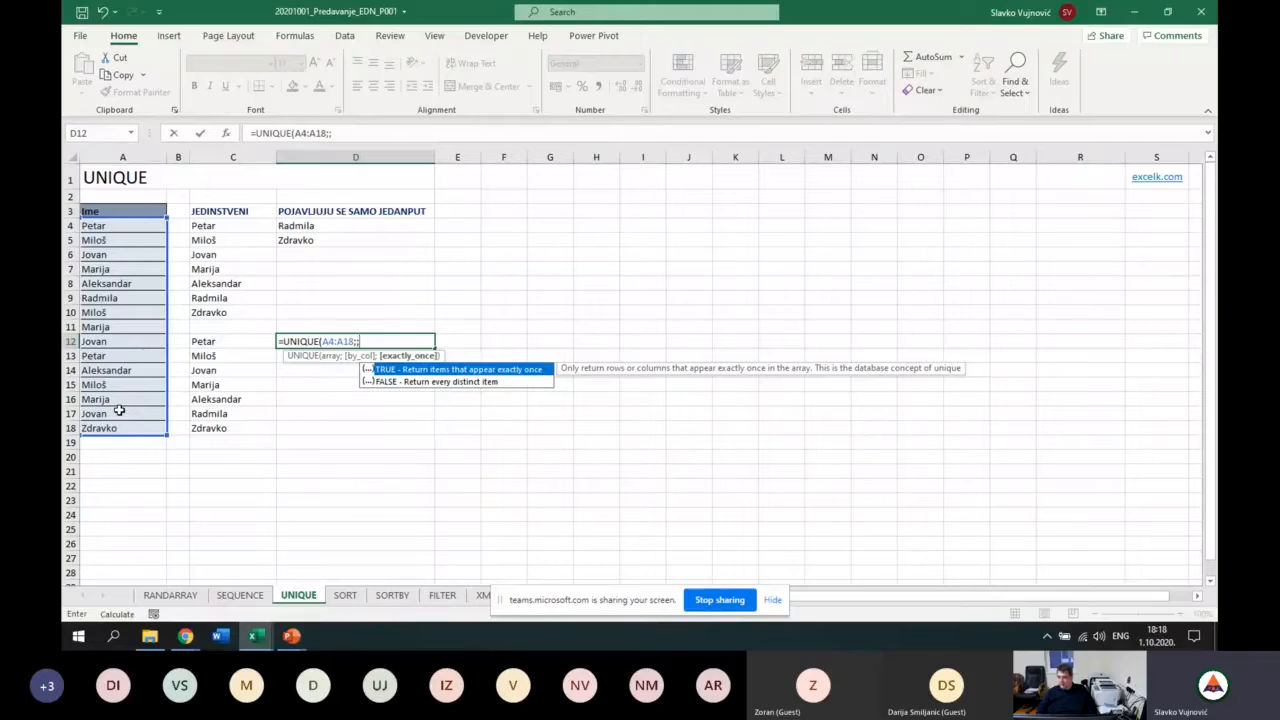
type("true)")
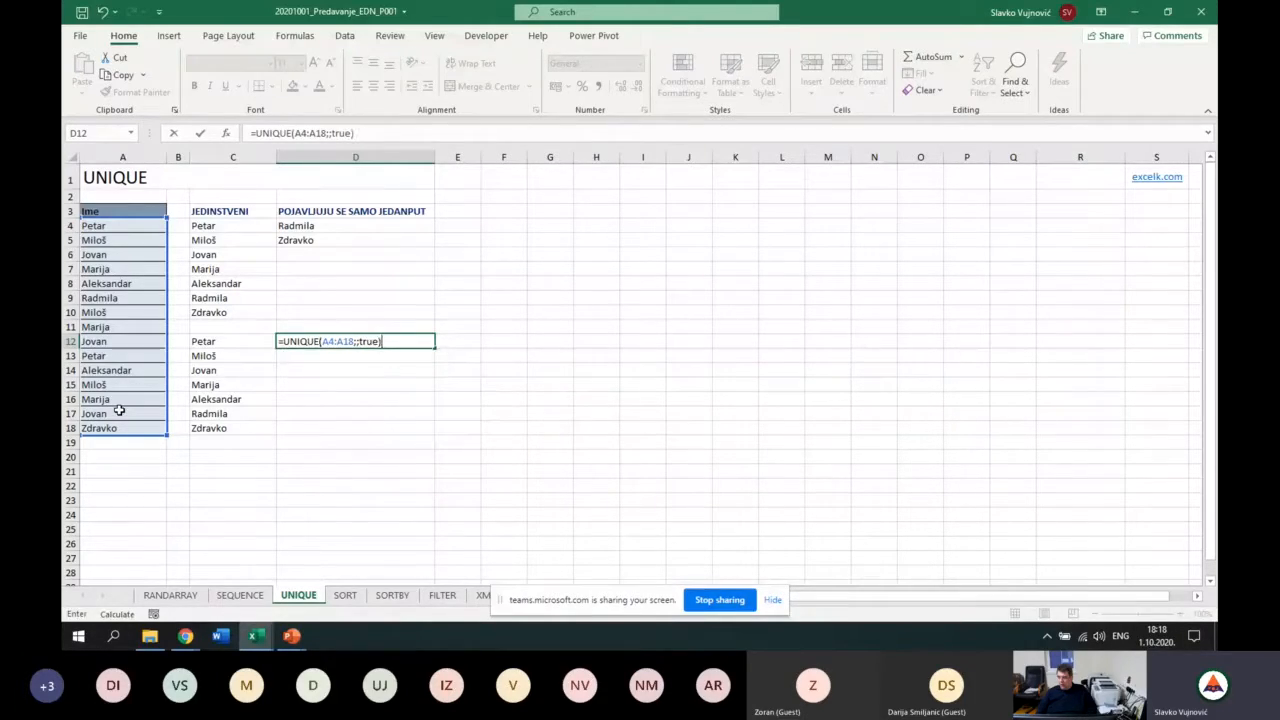
key("Return")
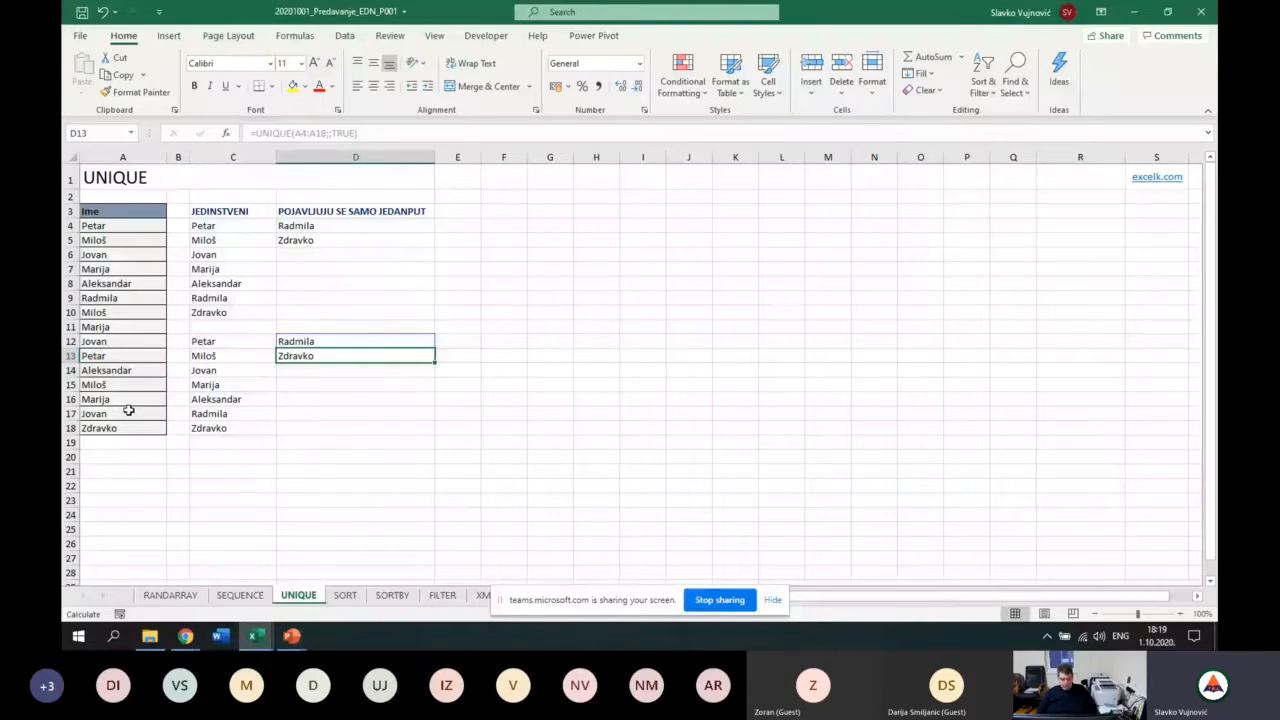
left_click(355, 430)
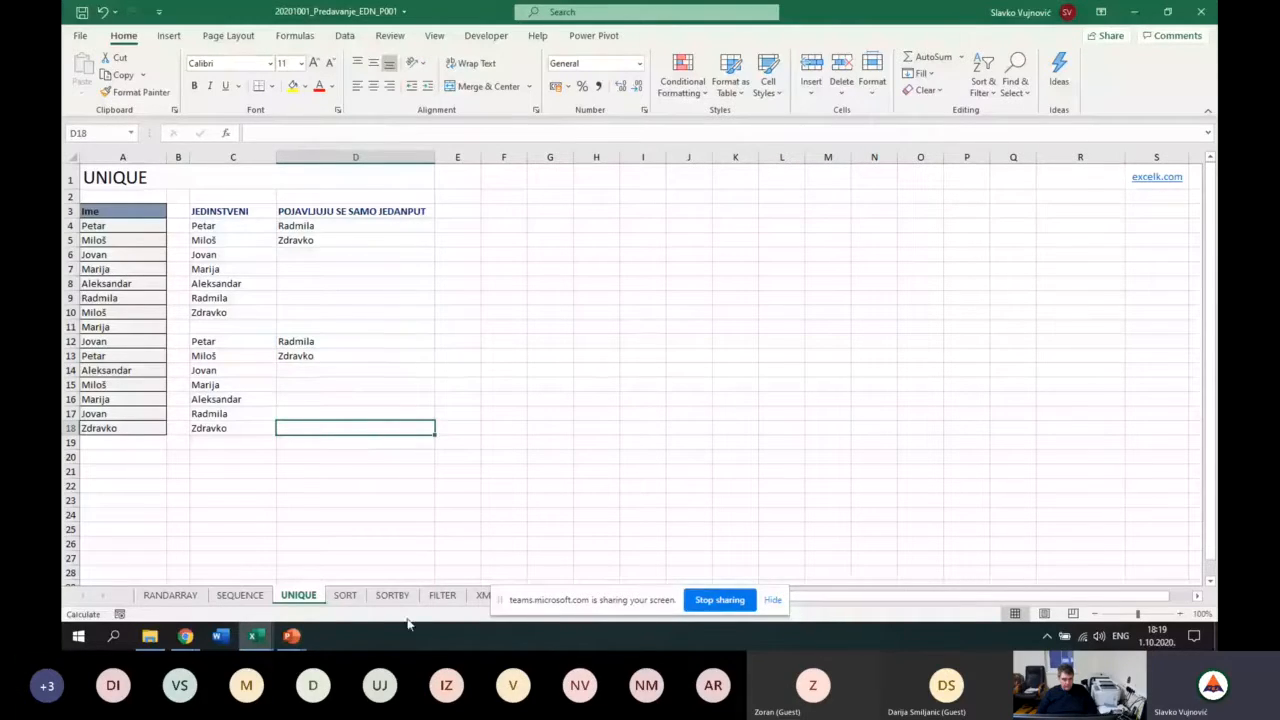
On the SORT worksheet, enter the formula =SORT(A4:A17) in cell I4 and fit column I to its contents.
left_click(345, 596)
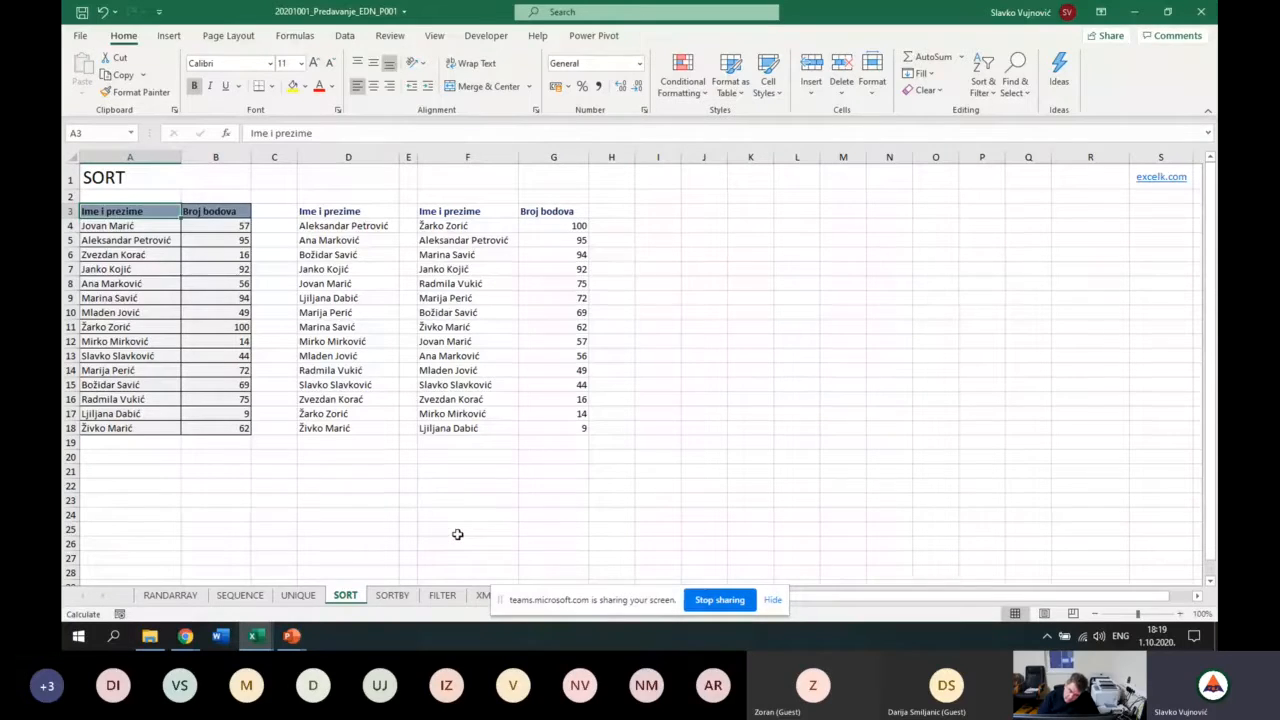
left_click(673, 226)
type("=sort(")
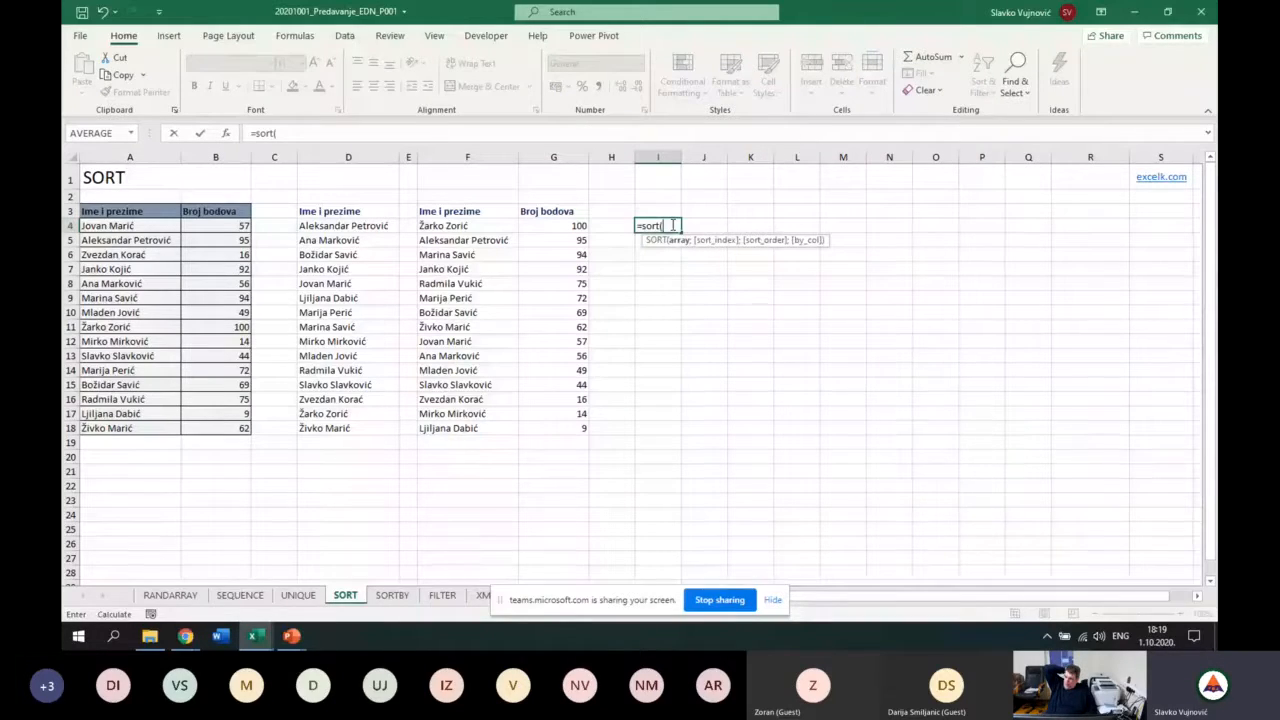
left_click_drag(118, 226, 122, 396)
type(")")
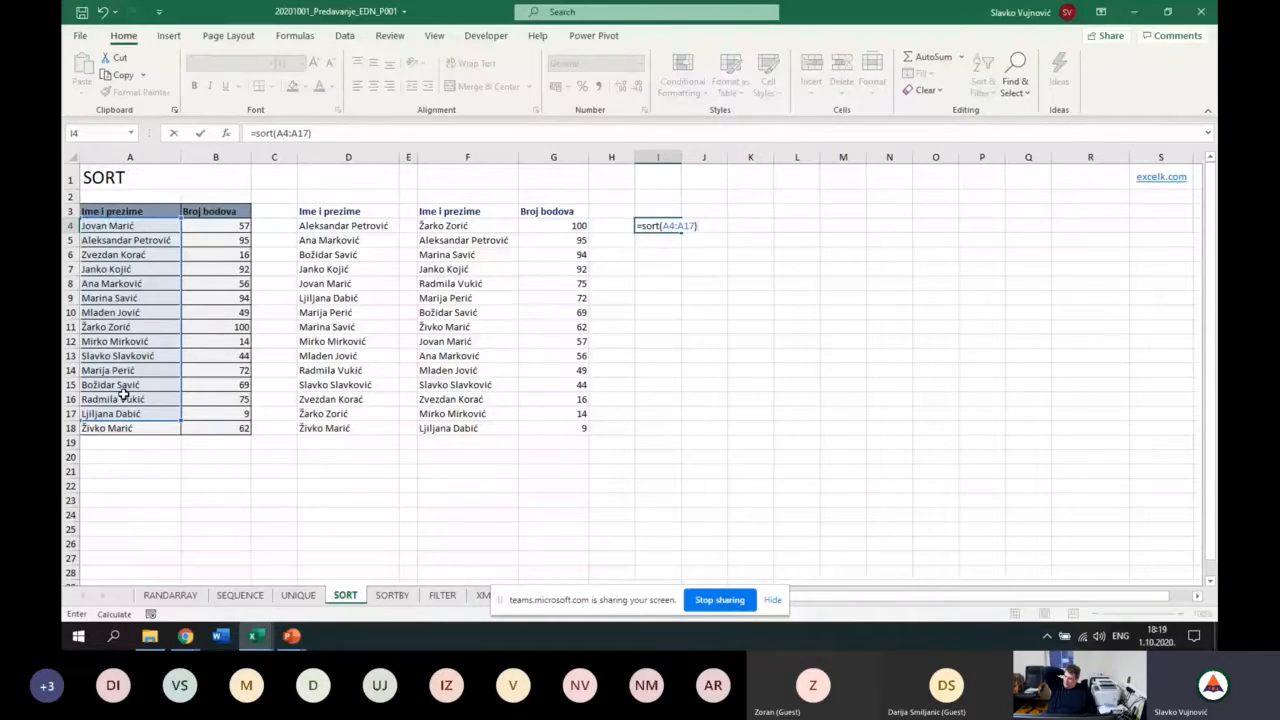
key("Return")
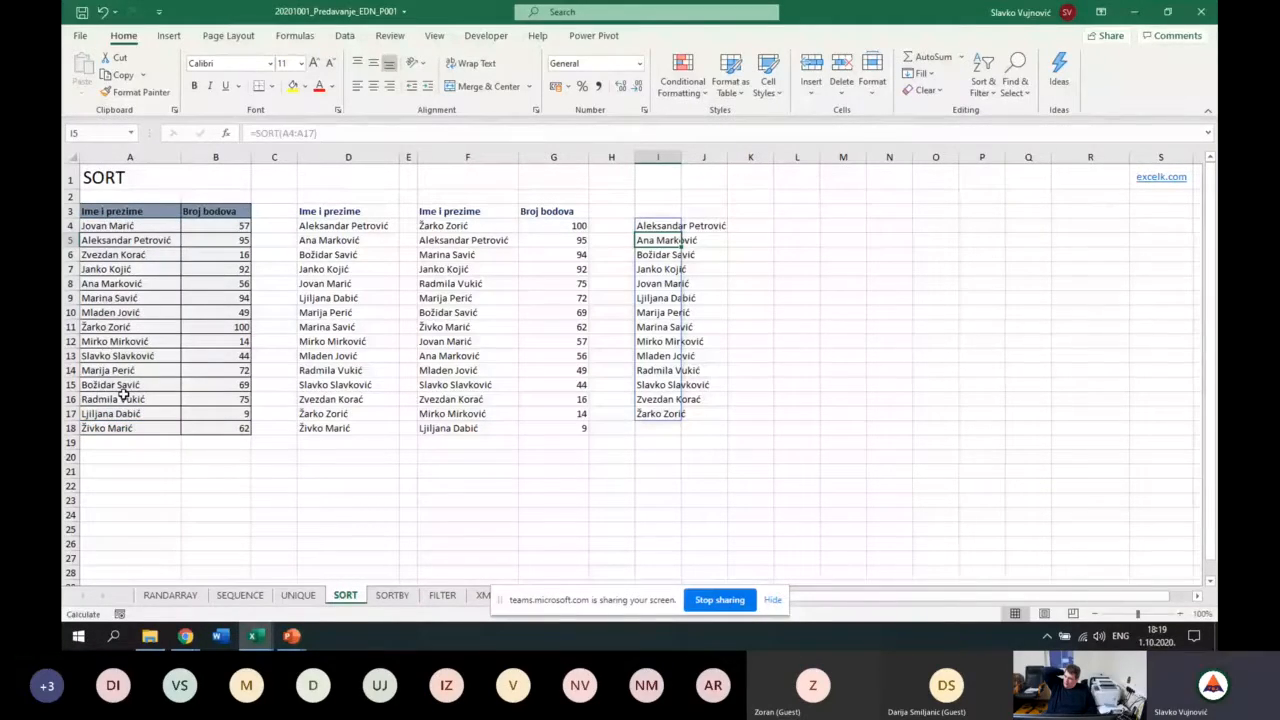
double_click(682, 157)
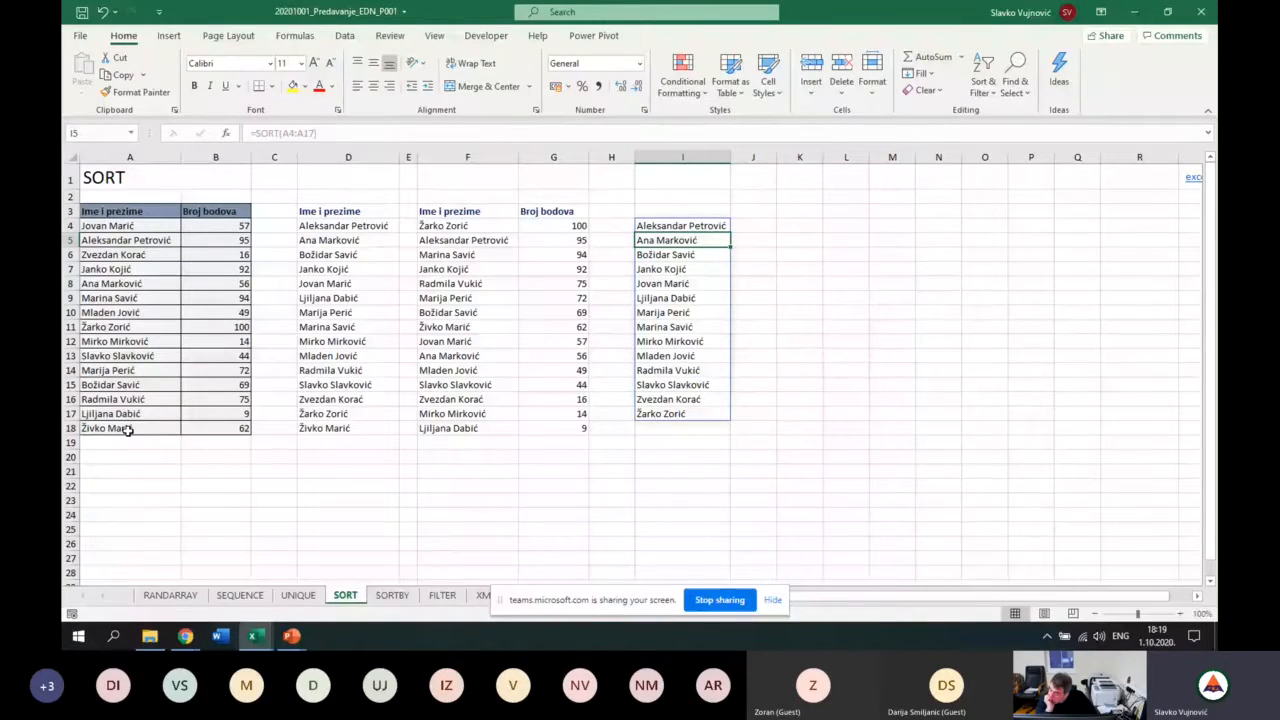
Change the formula in I4 to =SORT(A4:B18;2) to sort both columns by the number of points.
left_click(651, 226)
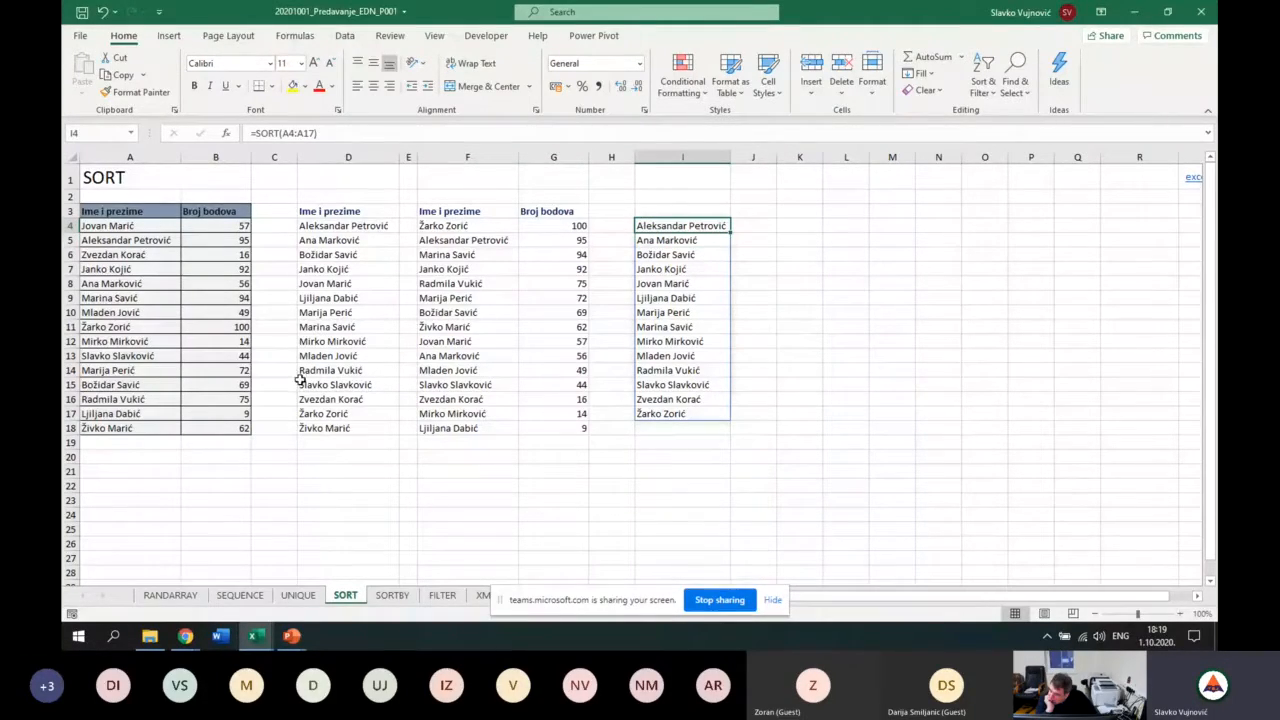
left_click(348, 130)
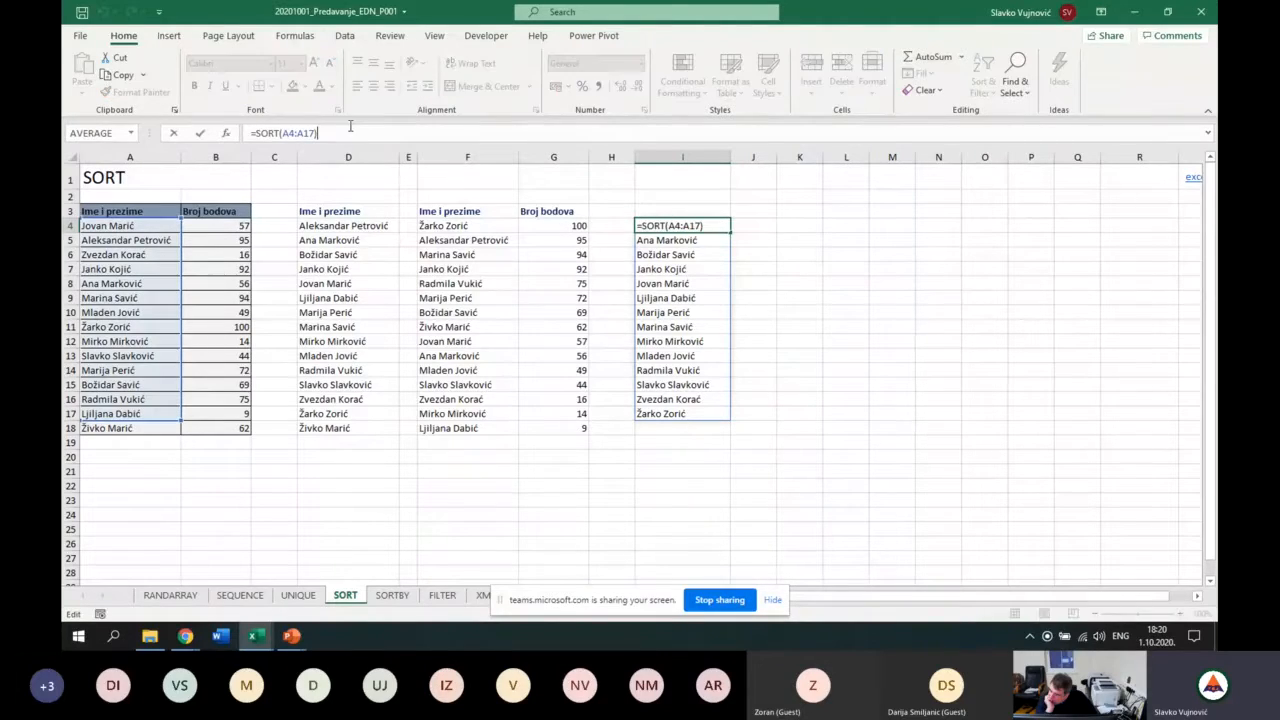
key("BackSpace")
key("BackSpace")
key("BackSpace")
key("BackSpace")
key("BackSpace")
key("BackSpace")
key("BackSpace")
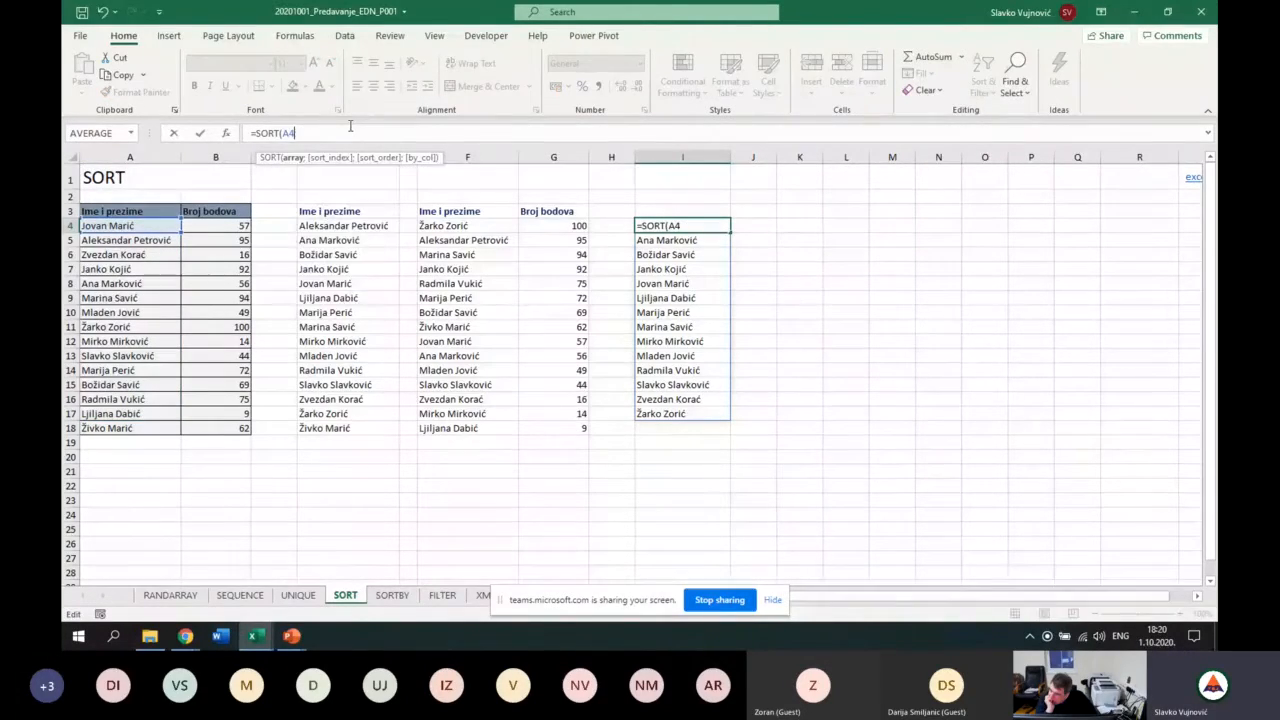
left_click_drag(129, 224, 212, 425)
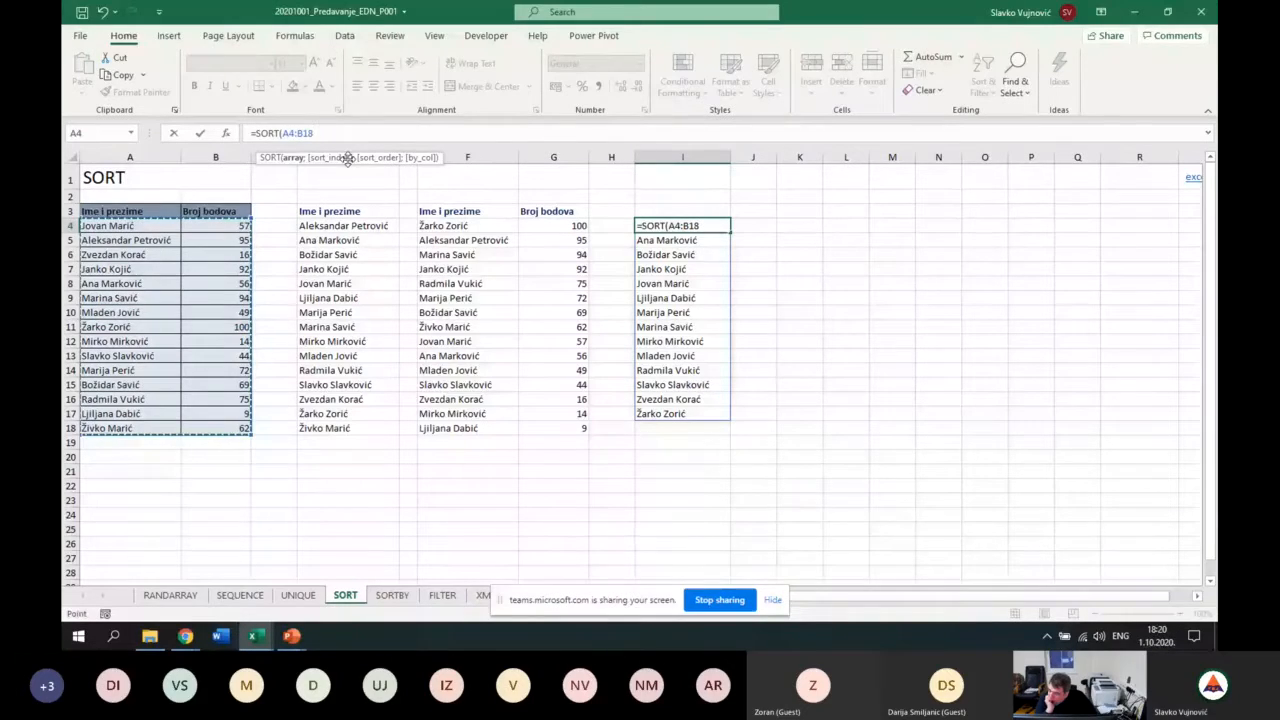
type(";")
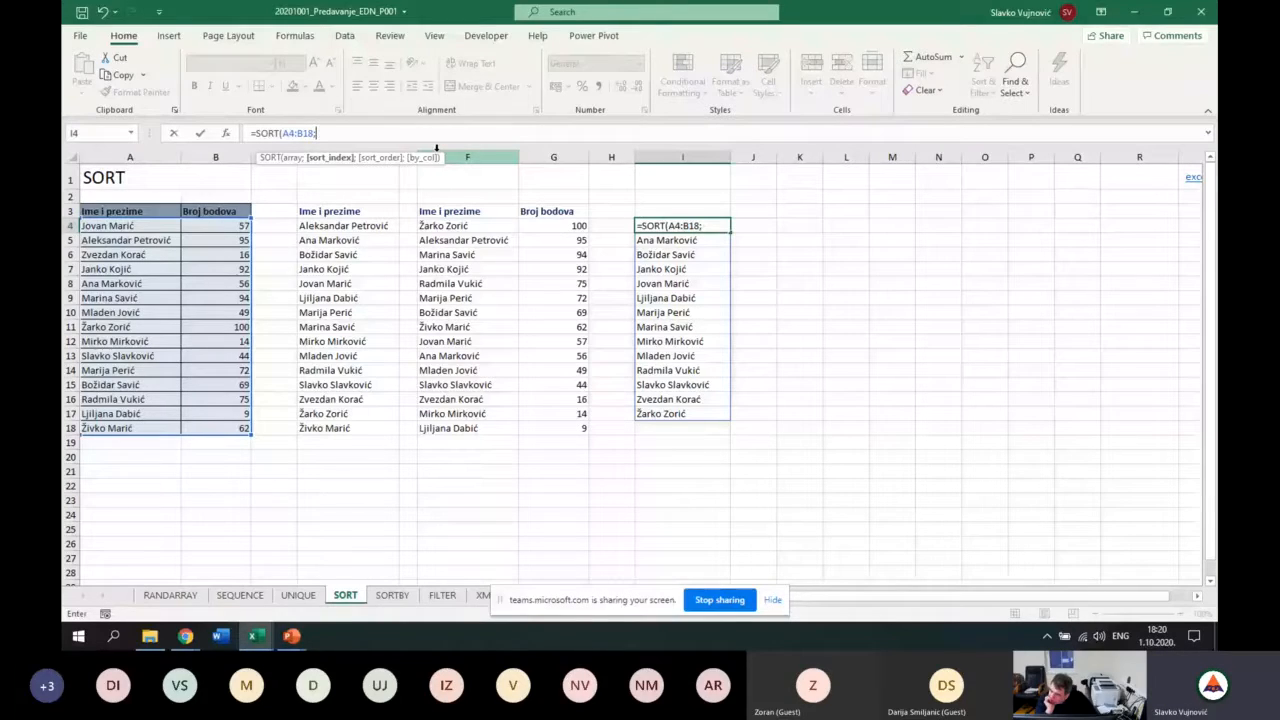
type("2)")
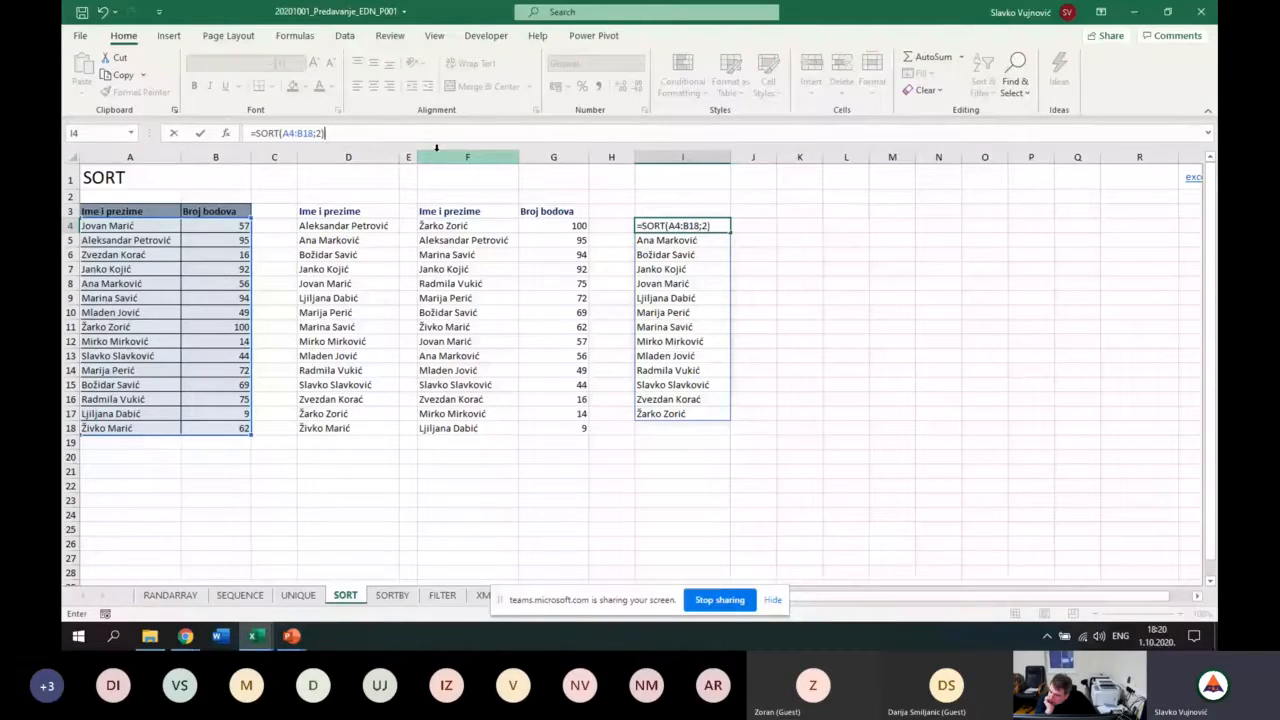
key("Return")
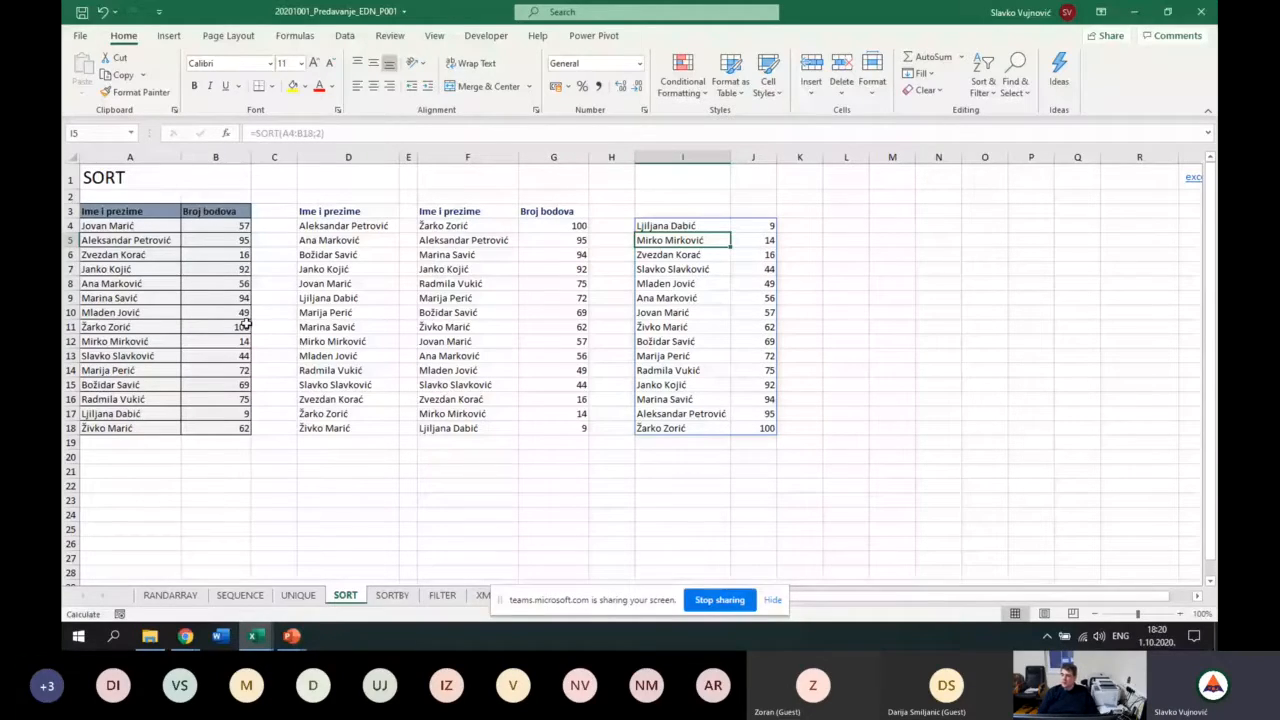
Add the descending sort order to the formula in I4, making it =SORT(A4:B18;2;-1).
left_click(697, 226)
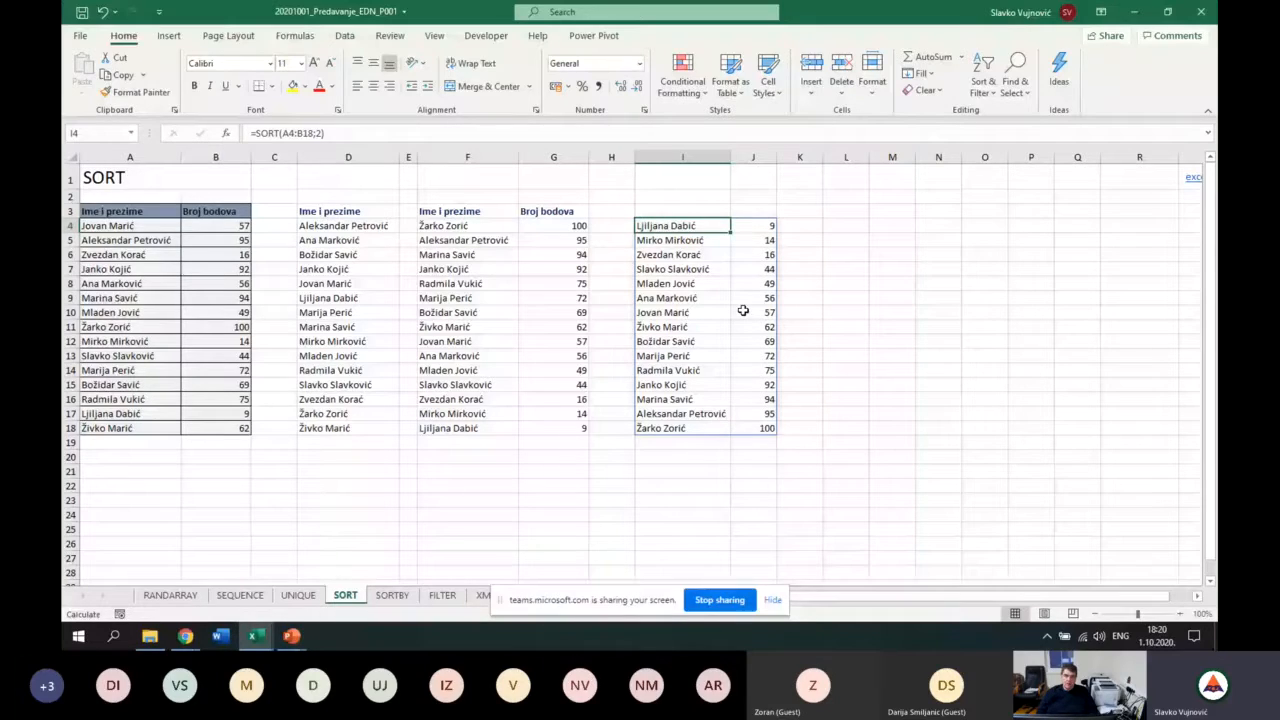
left_click(334, 131)
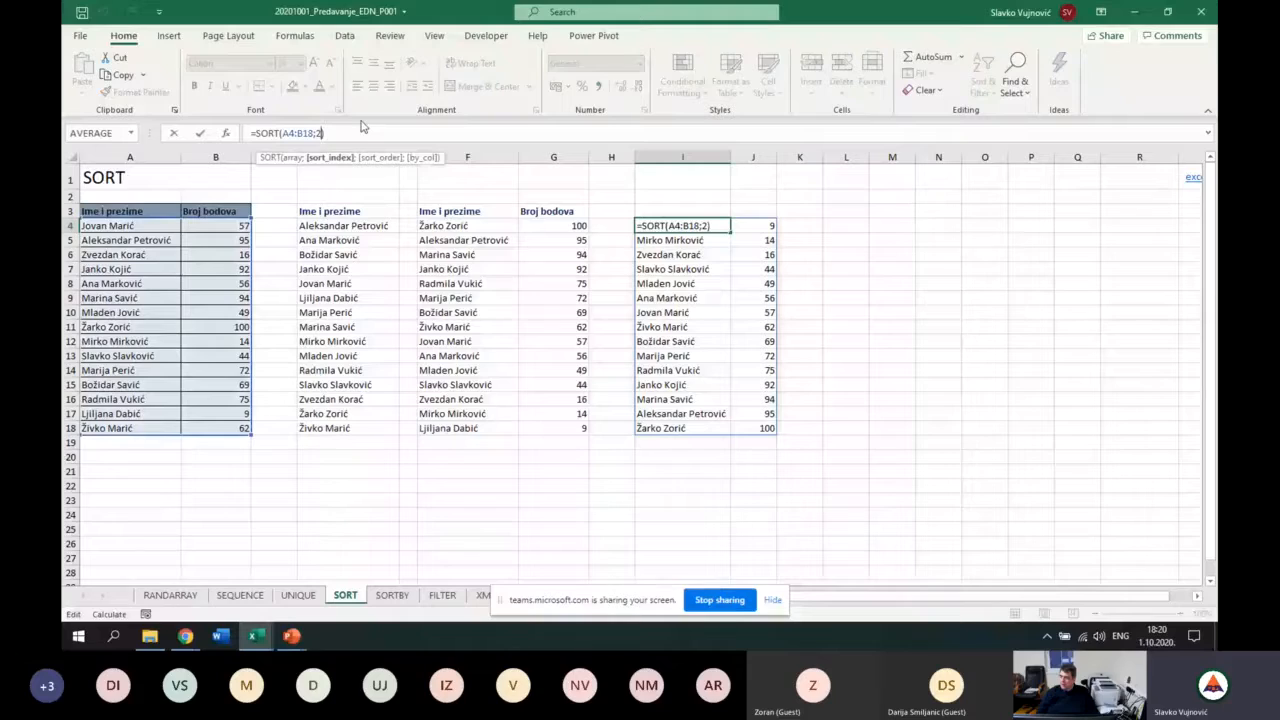
type(";")
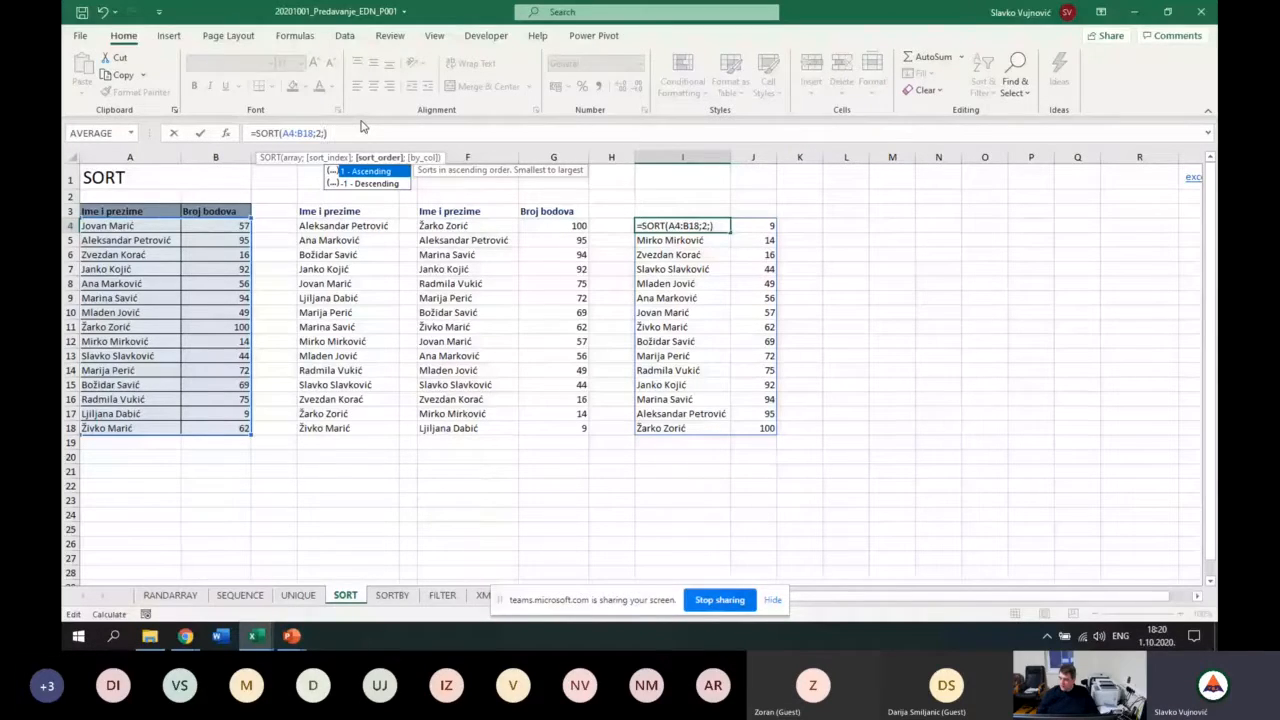
type("-1")
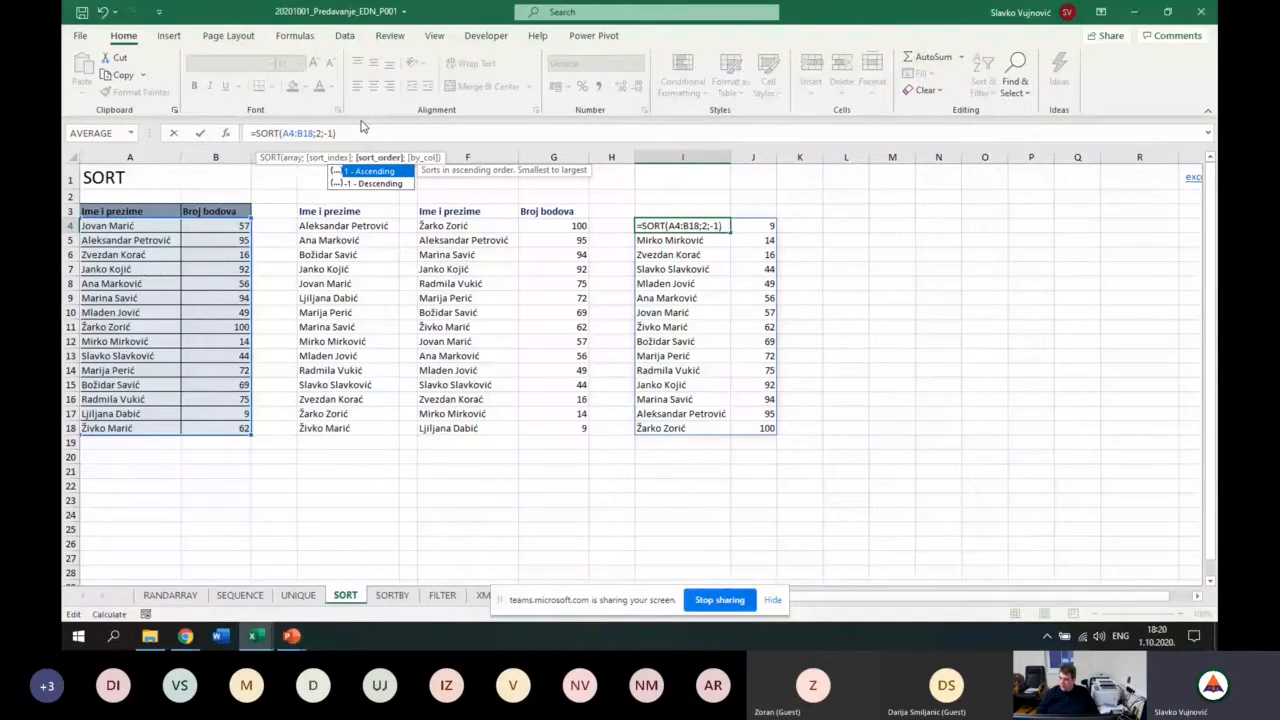
key("Return")
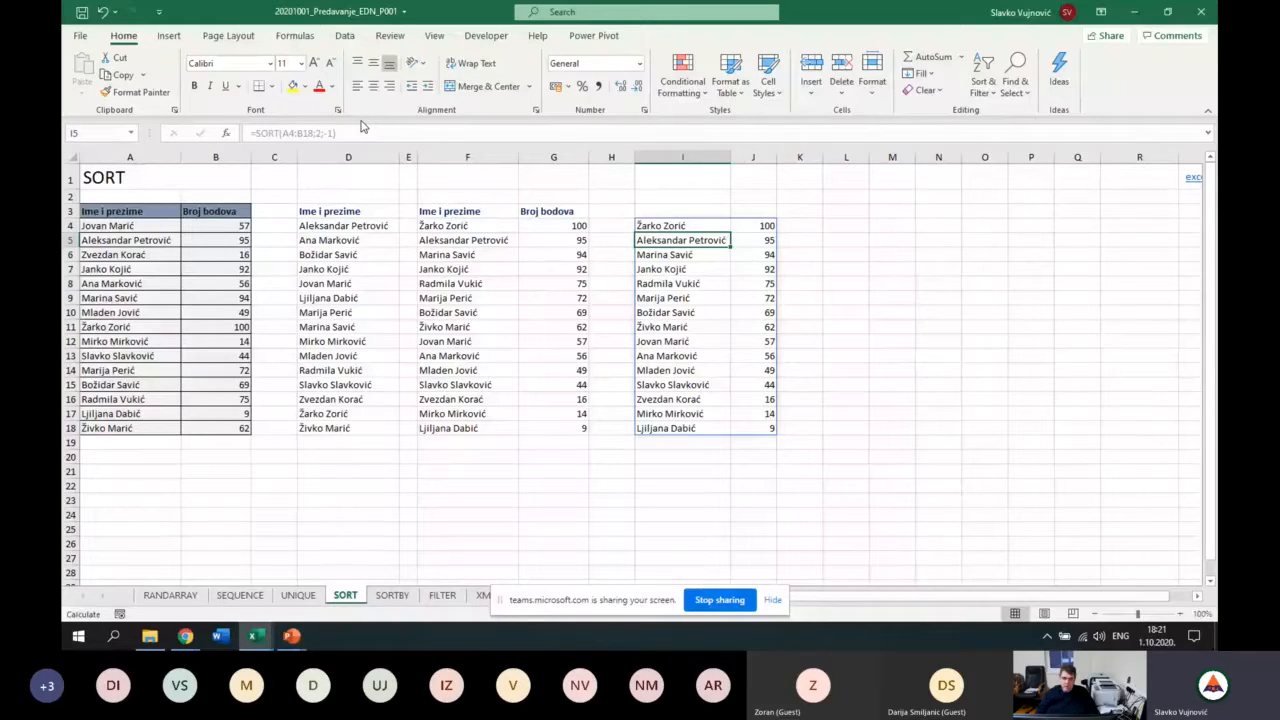
left_click(656, 222)
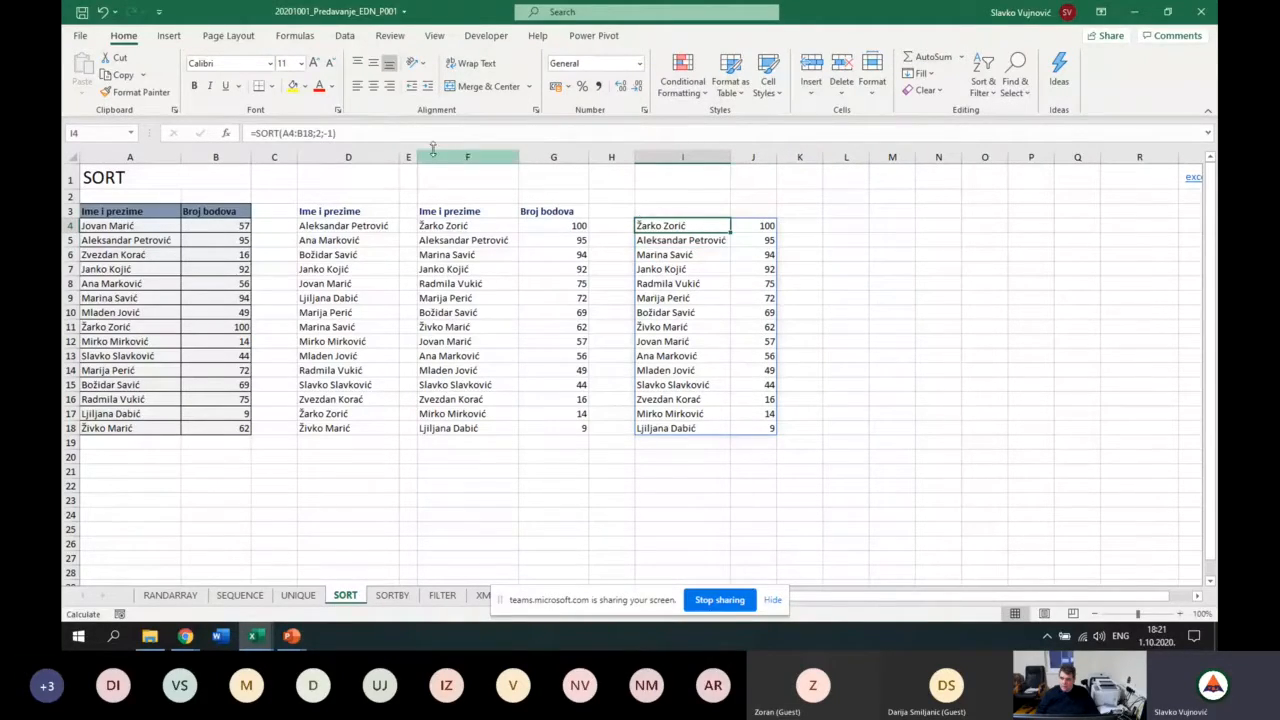
left_click(331, 133)
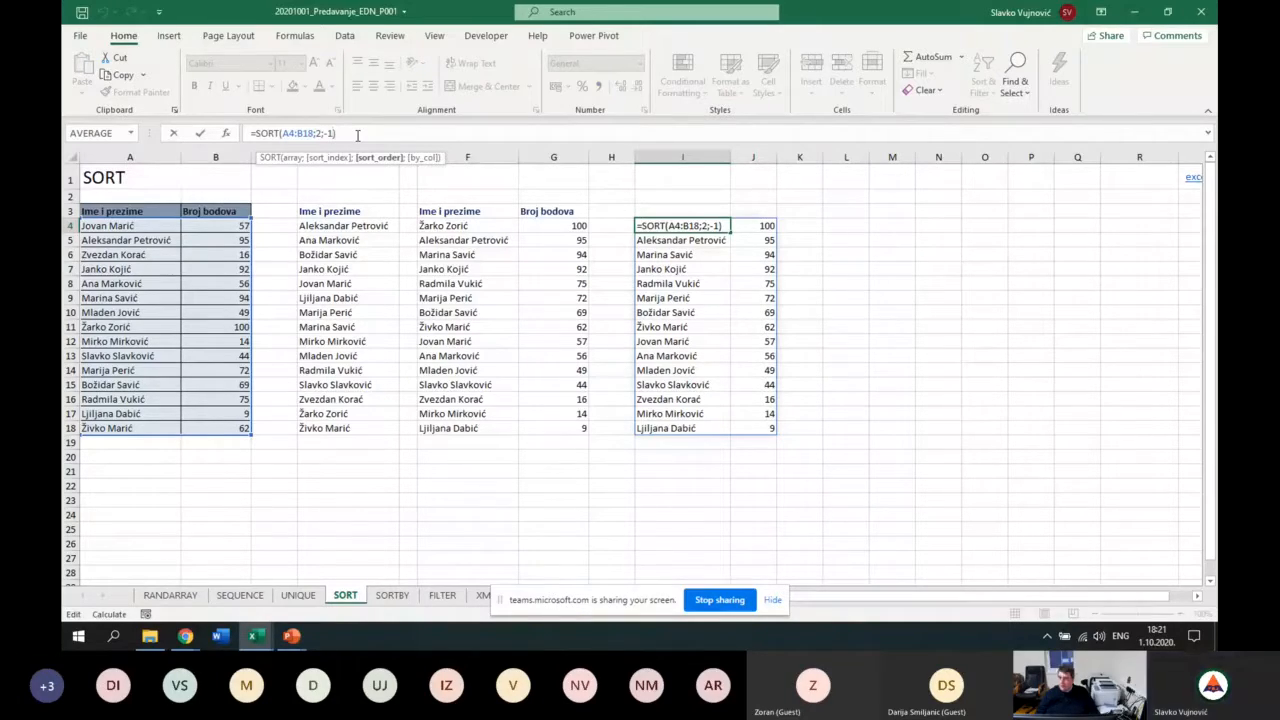
key("ctrl+Return")
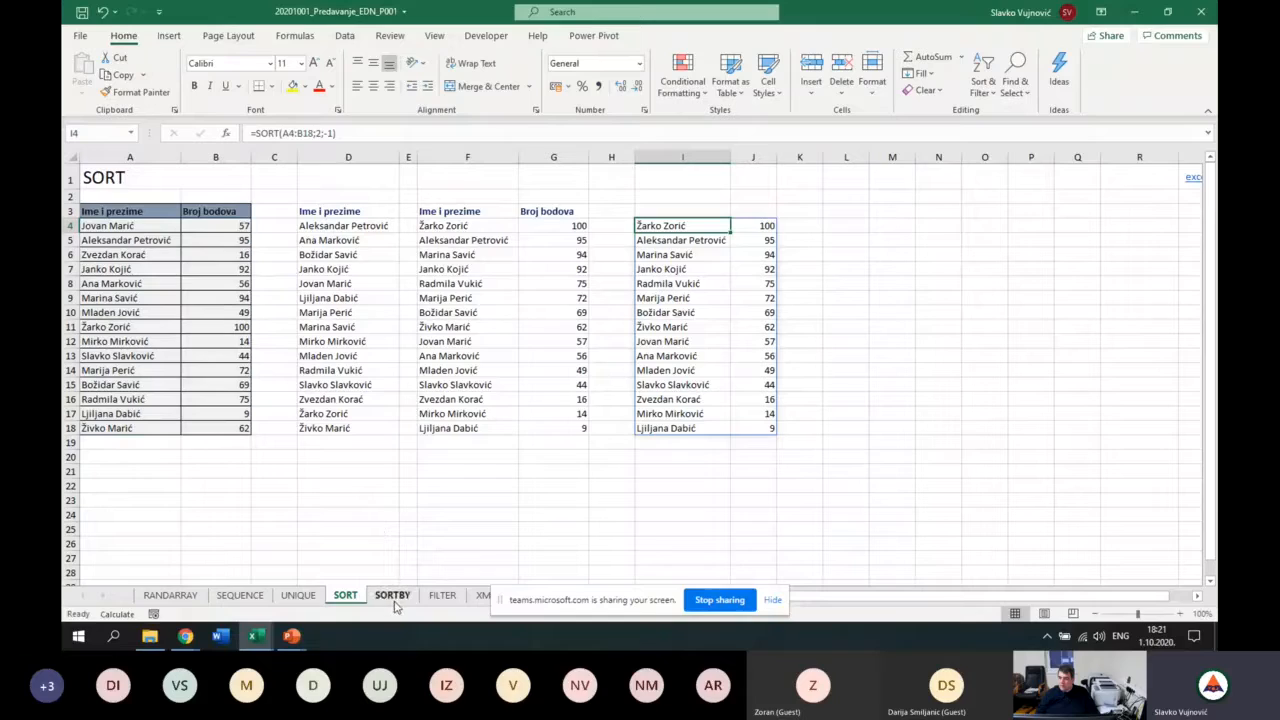
On the SORTBY worksheet, start a SORTBY formula in cell F4 with the names A4:A18 as the array and the points B4:B18 as the sort-by array.
left_click(393, 596)
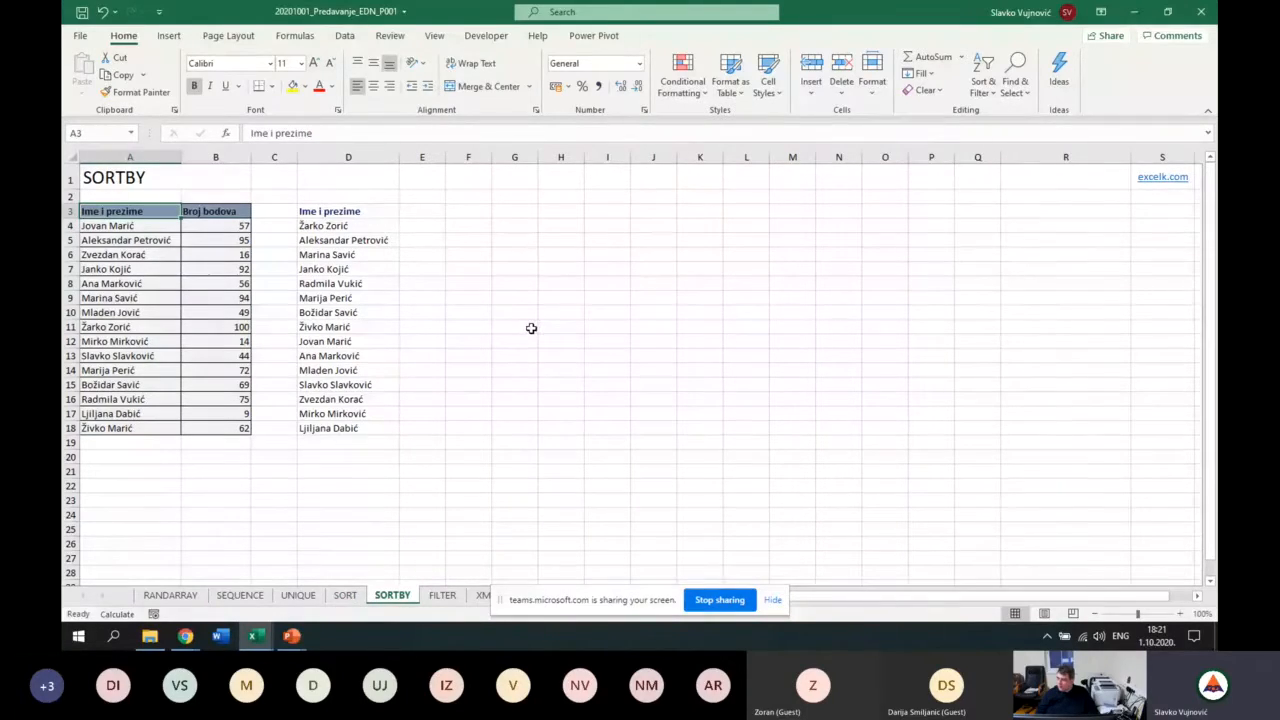
left_click(470, 223)
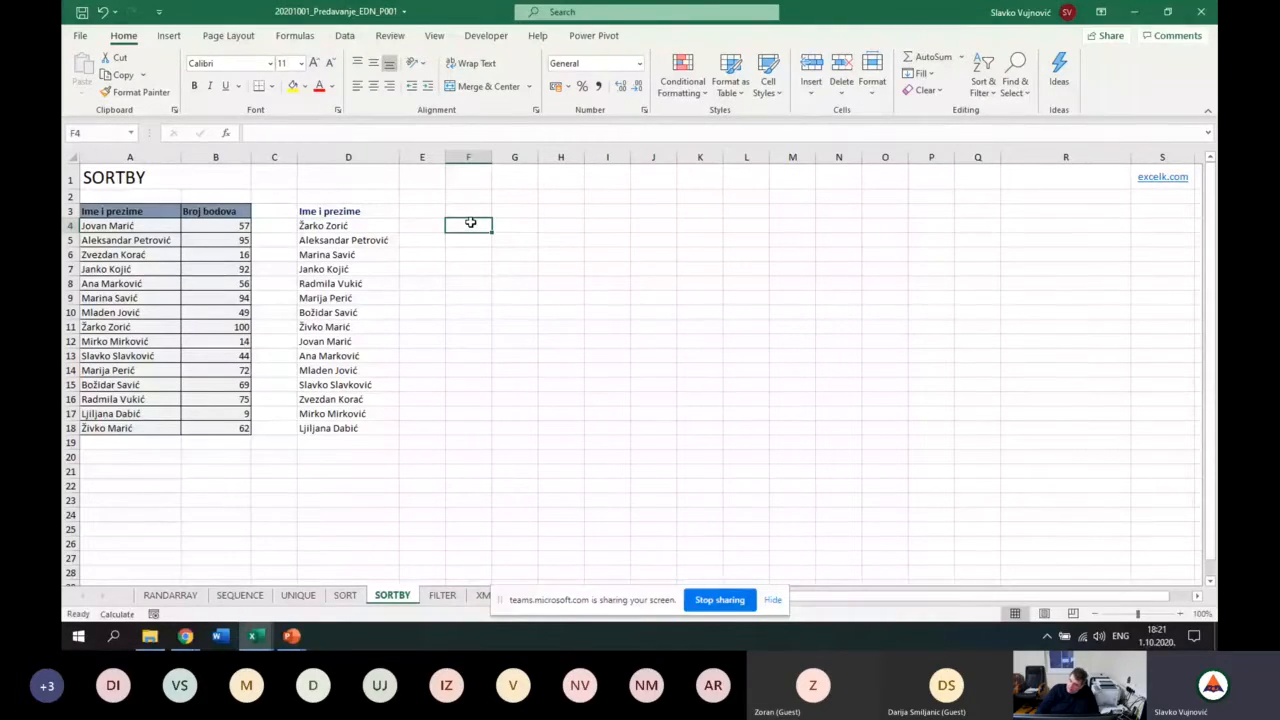
type("=")
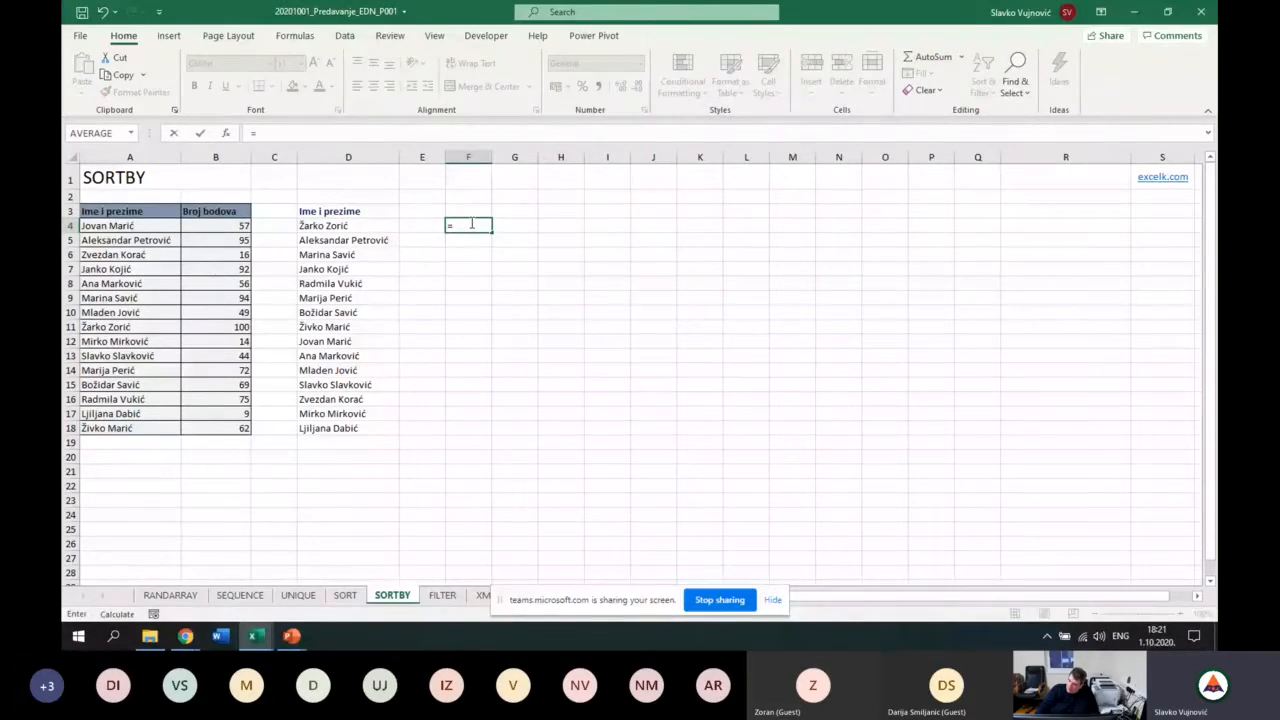
type("sortby")
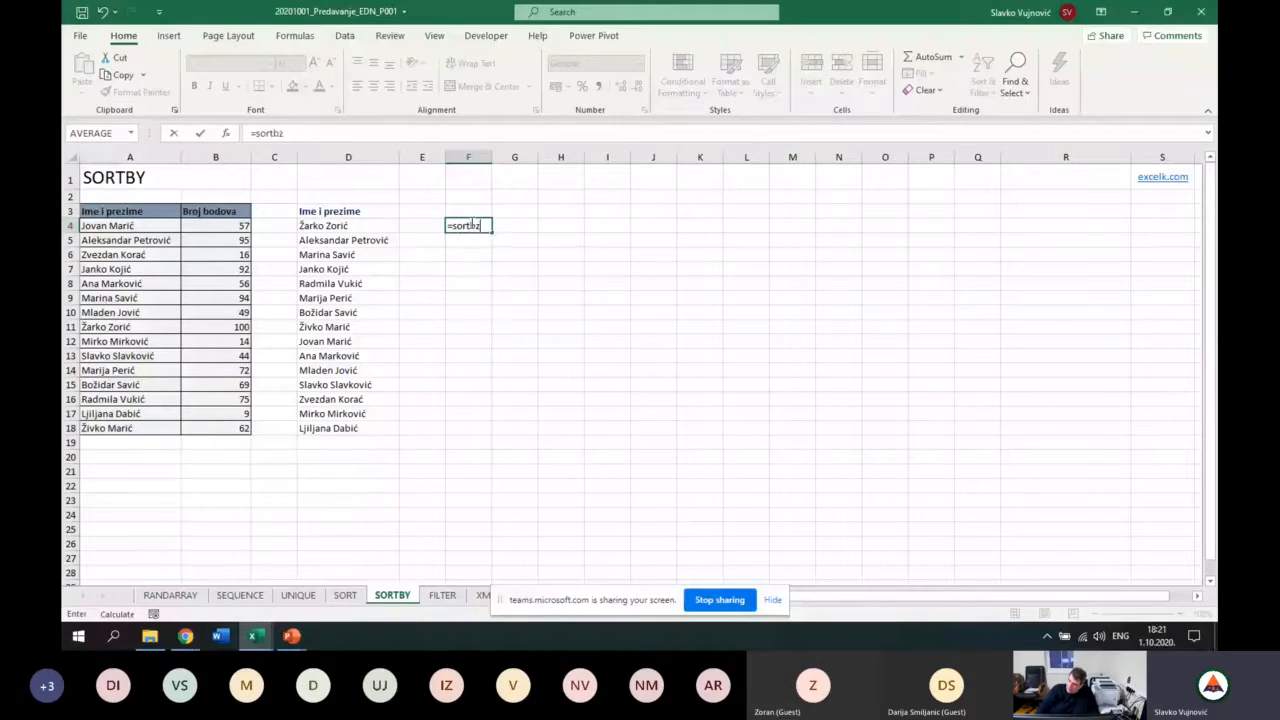
type("(")
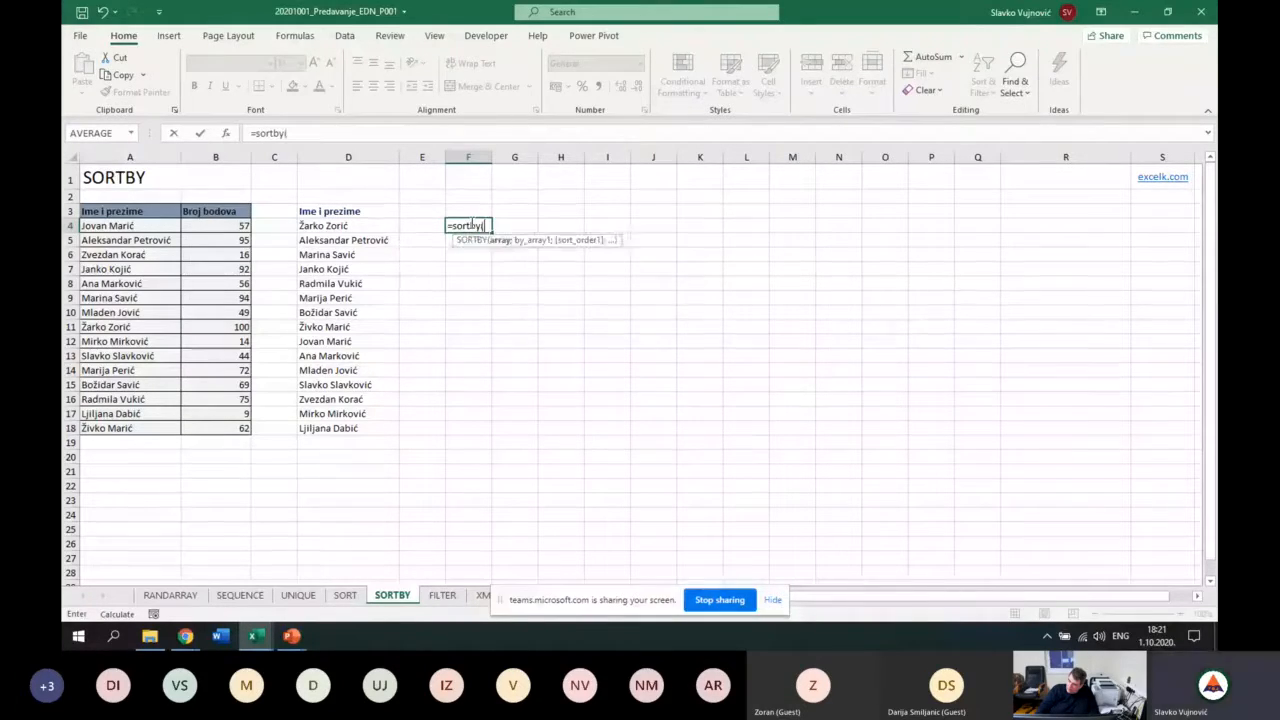
left_click_drag(104, 221, 114, 430)
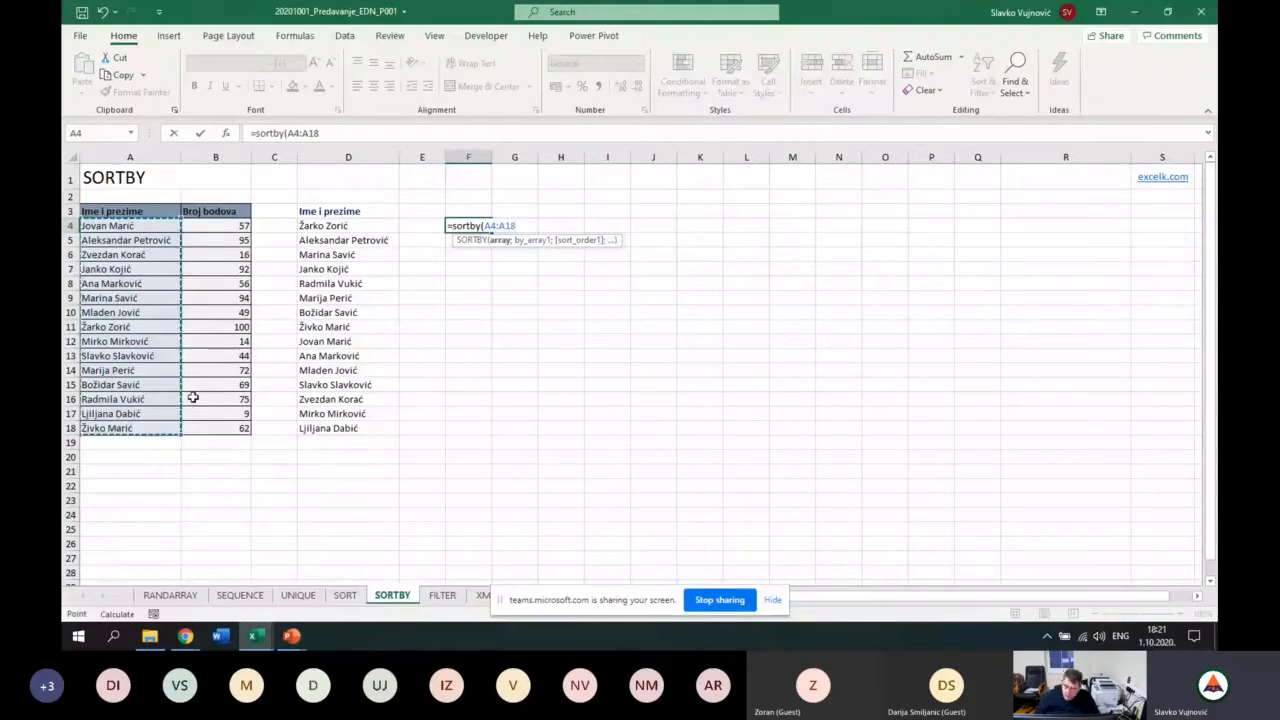
type(";")
left_click_drag(232, 228, 214, 428)
Complete the F4 formula with descending order as =SORTBY(A4:A18;B4:B18;-1) and fit column F to its contents.
type(";")
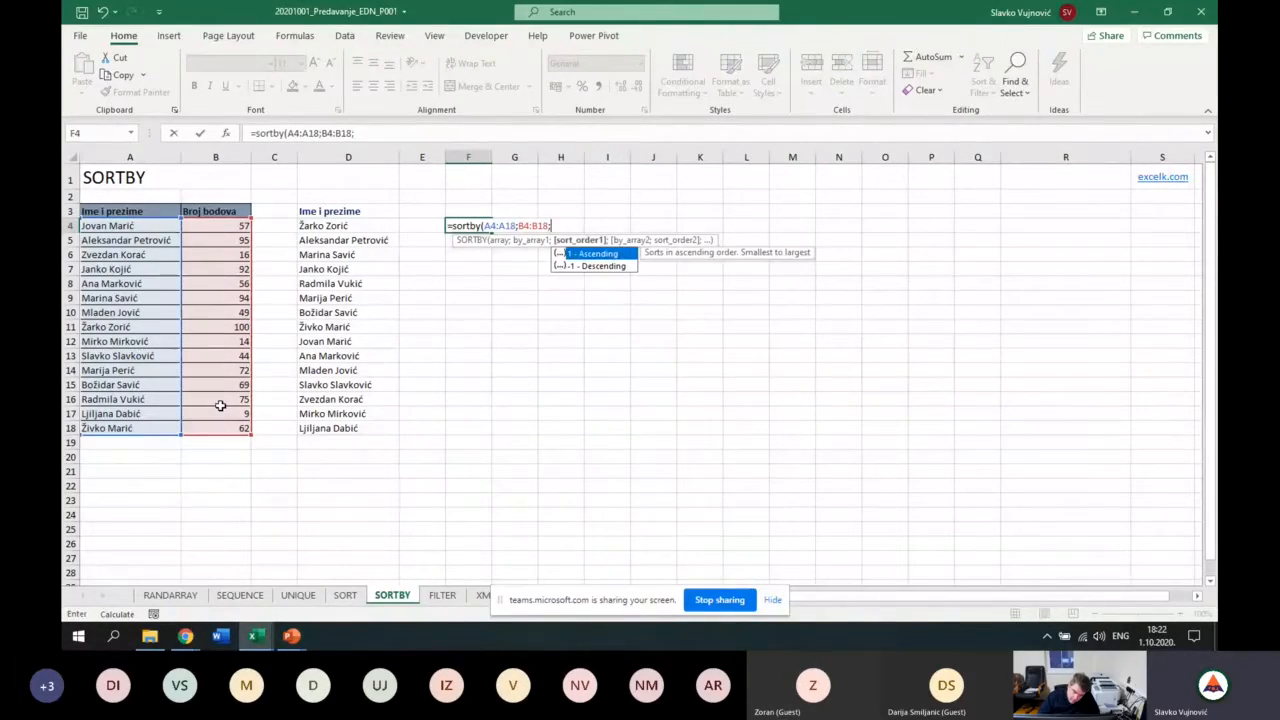
key("Down")
key("Tab")
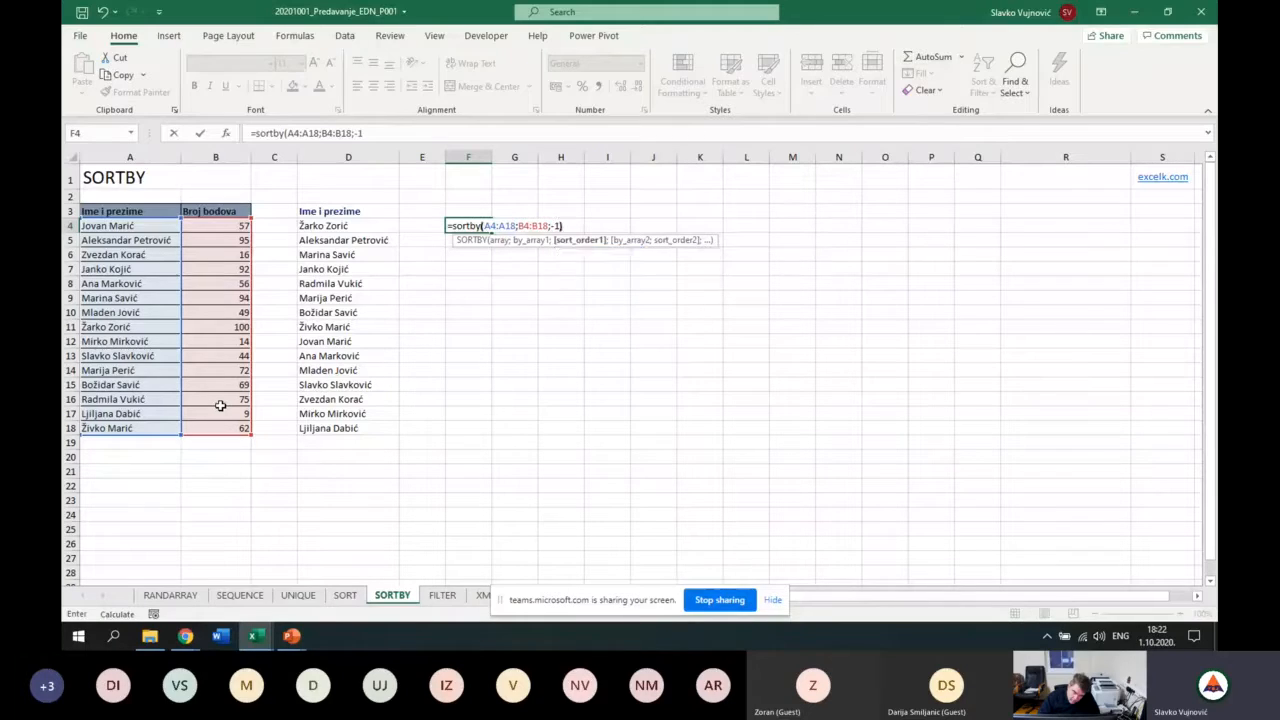
type(")")
key("Return")
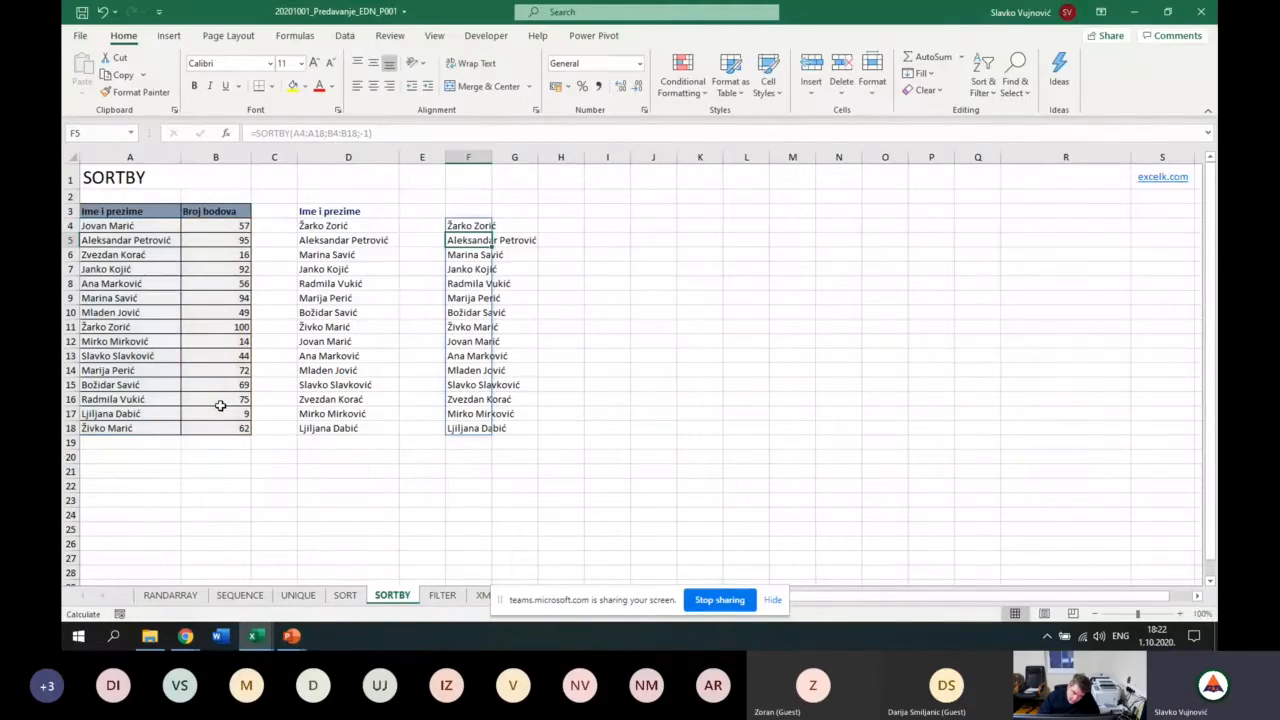
double_click(492, 157)
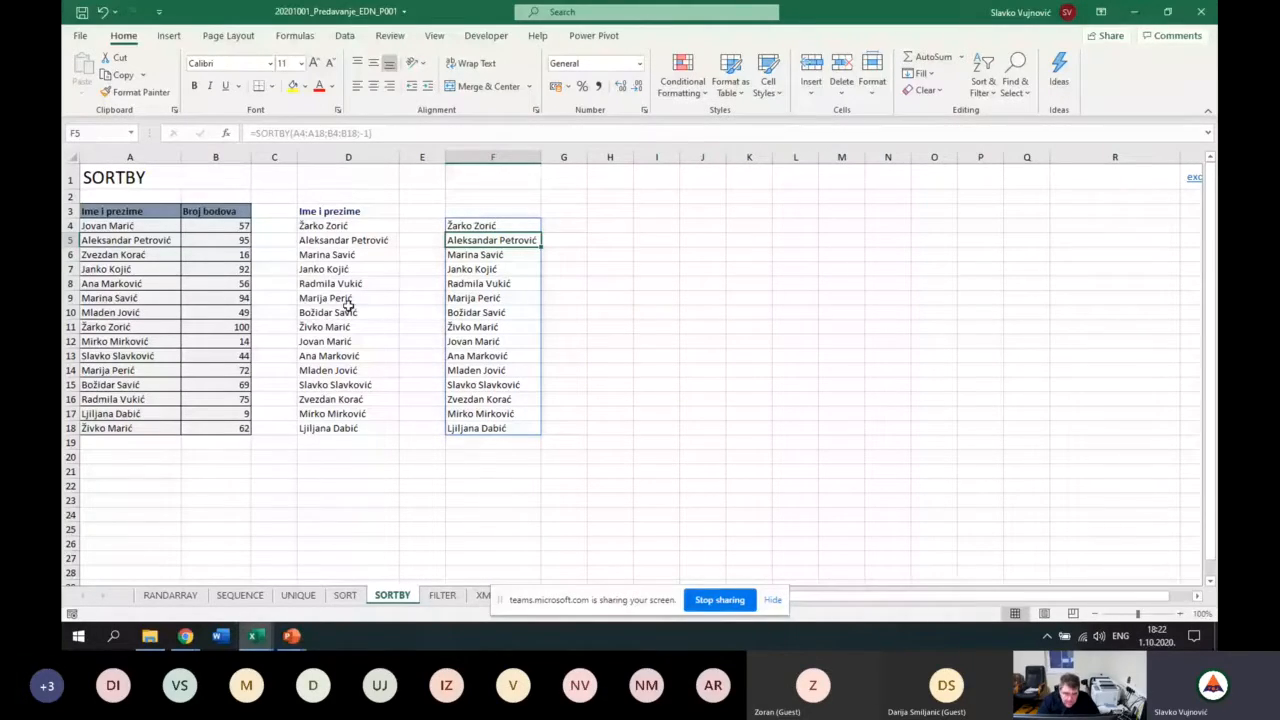
Compare the SORTBY list with the two-column sorted result on the SORT worksheet.
left_click(345, 596)
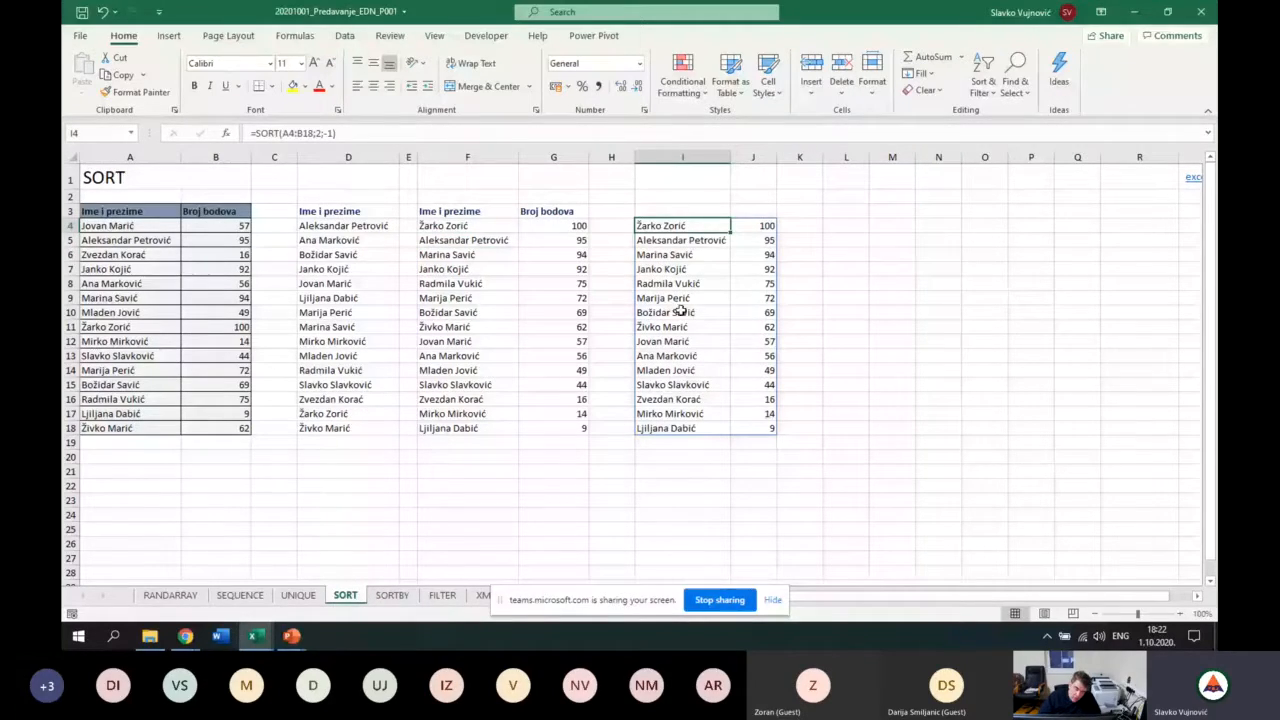
left_click(392, 595)
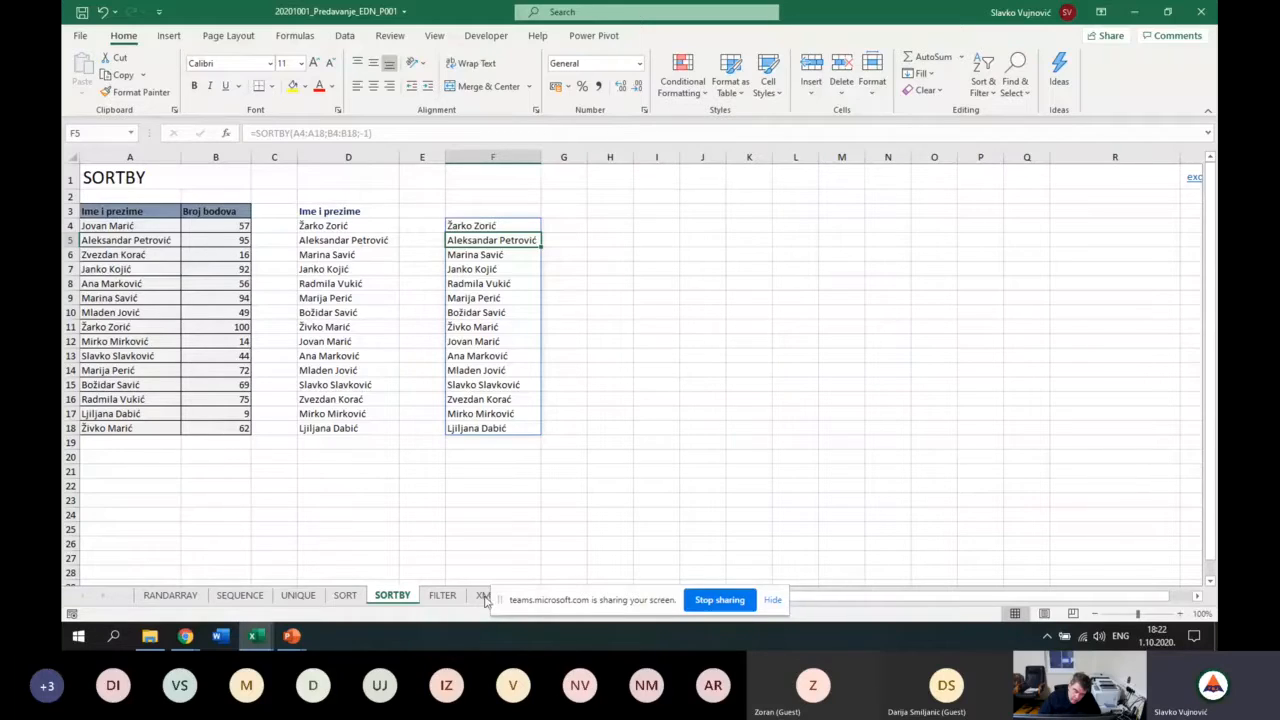
On the FILTER worksheet, enter the formula =FILTER(A4:E13;D4:D13="NECTAR";"nema rezultata") in cell G3.
left_click(442, 595)
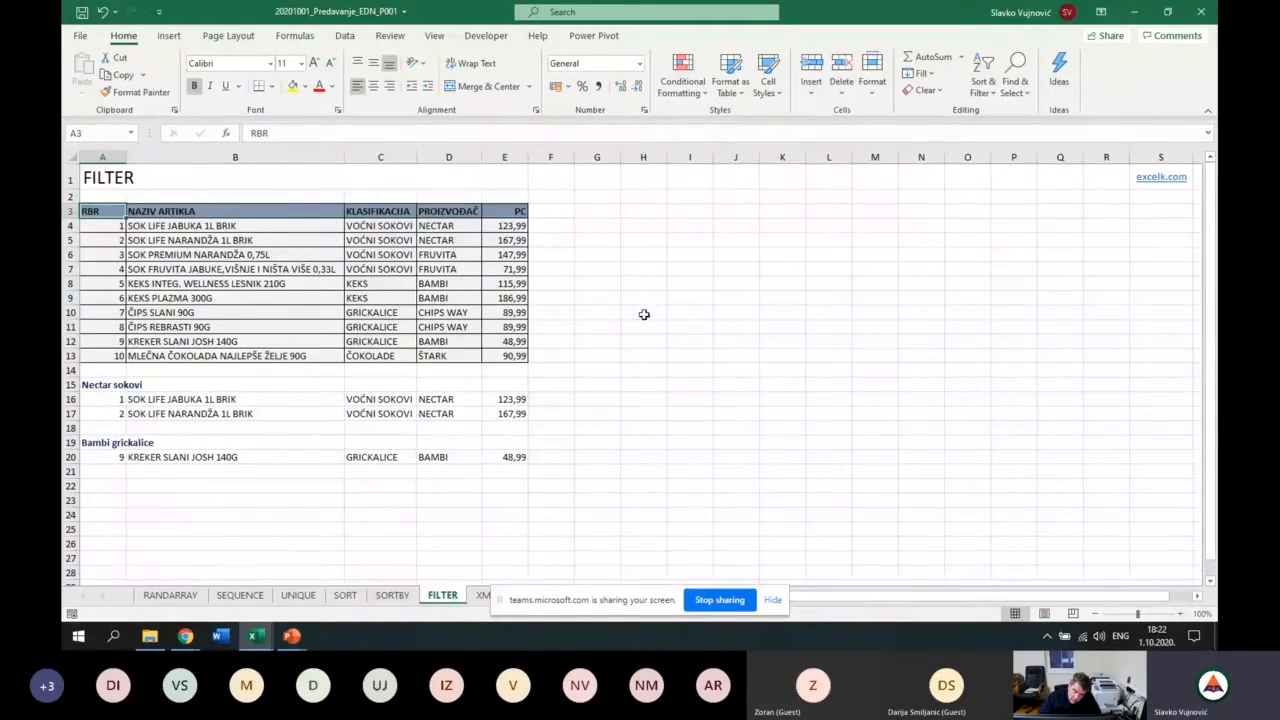
left_click(612, 211)
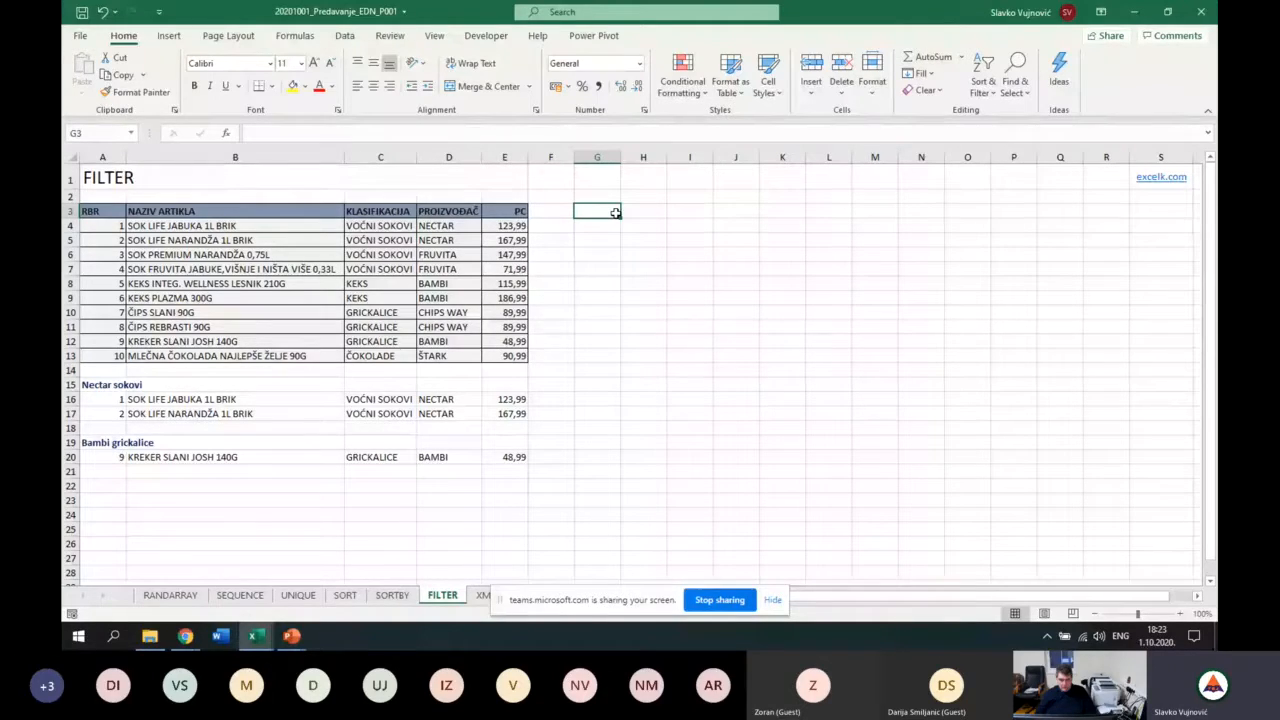
type("=f")
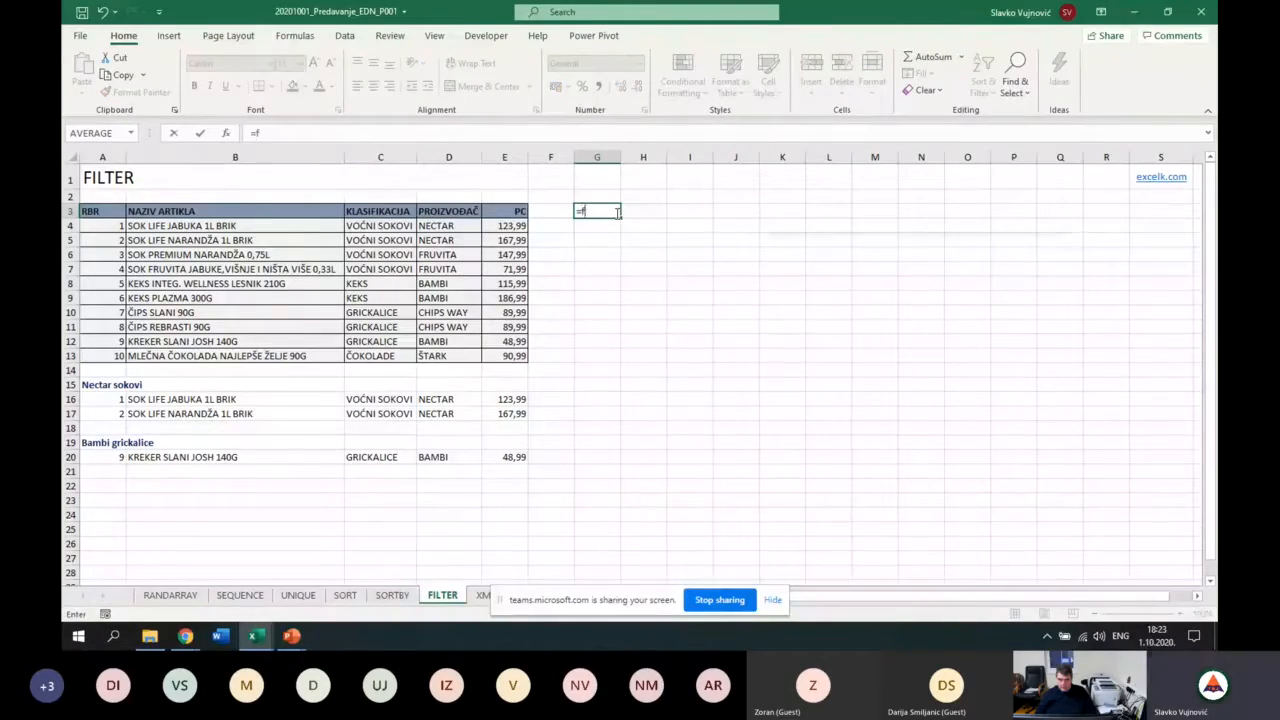
type("ilter(")
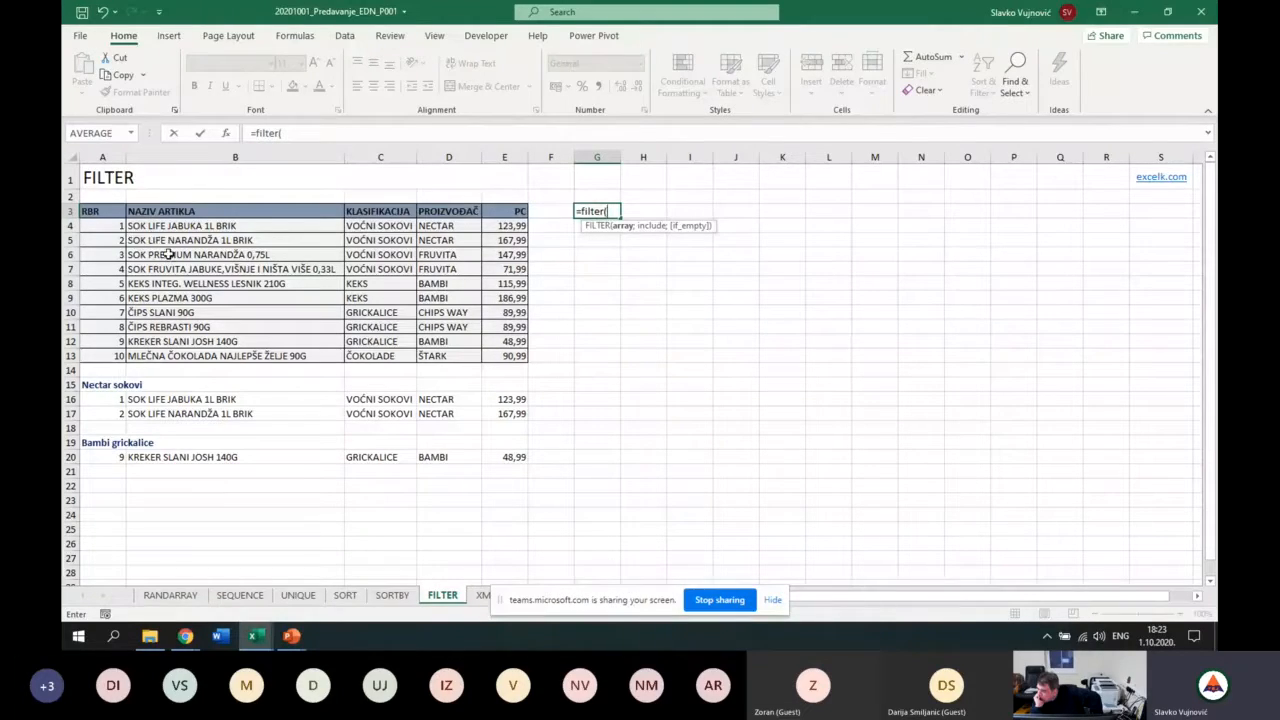
left_click_drag(102, 230, 525, 368)
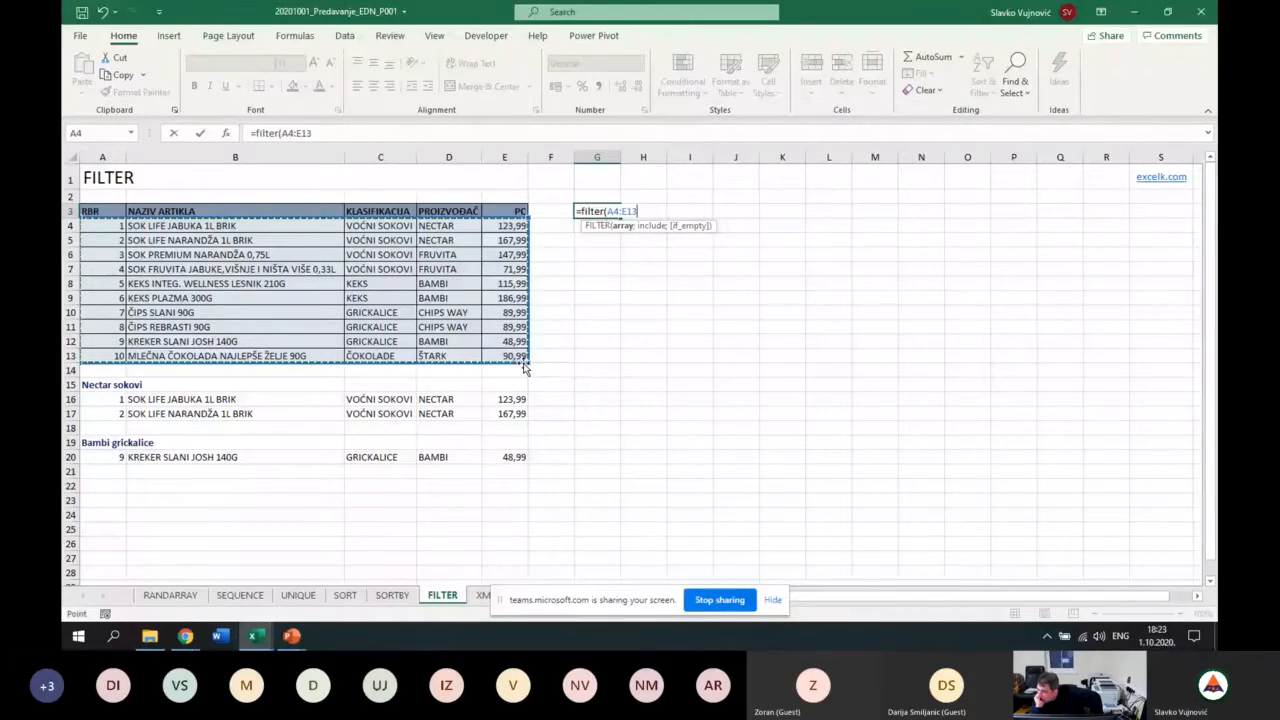
type(";")
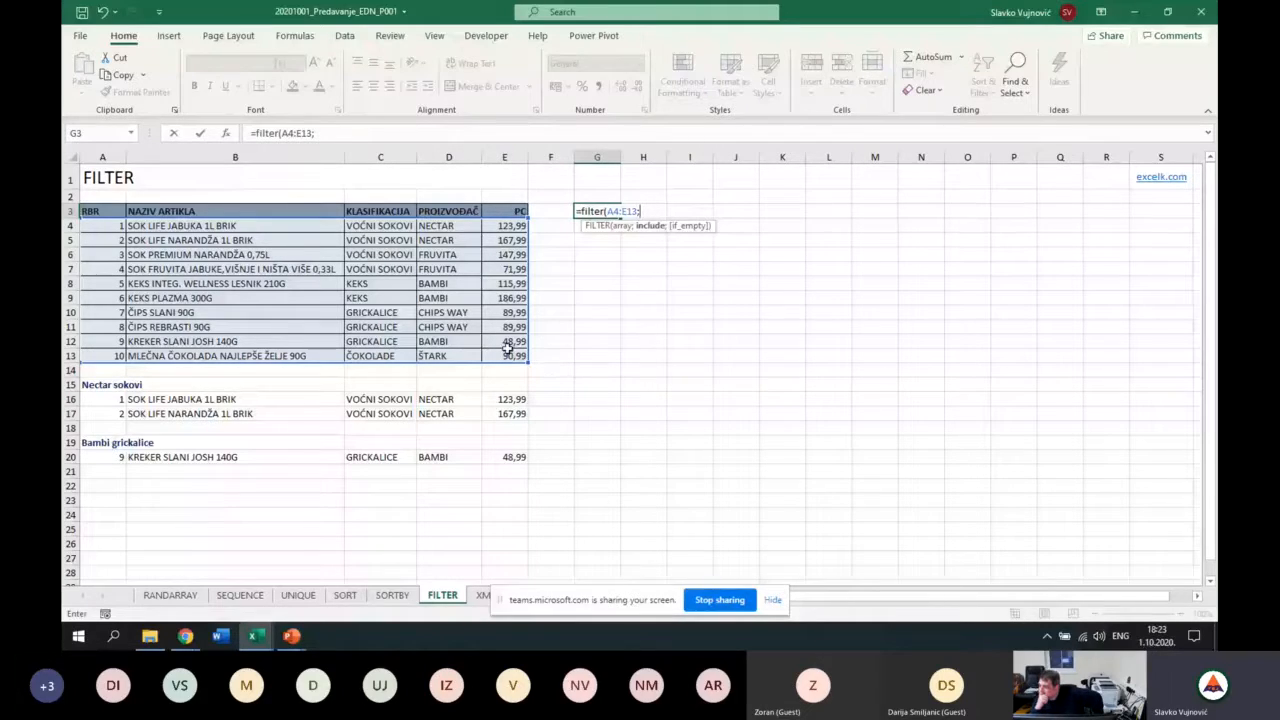
left_click_drag(443, 226, 455, 356)
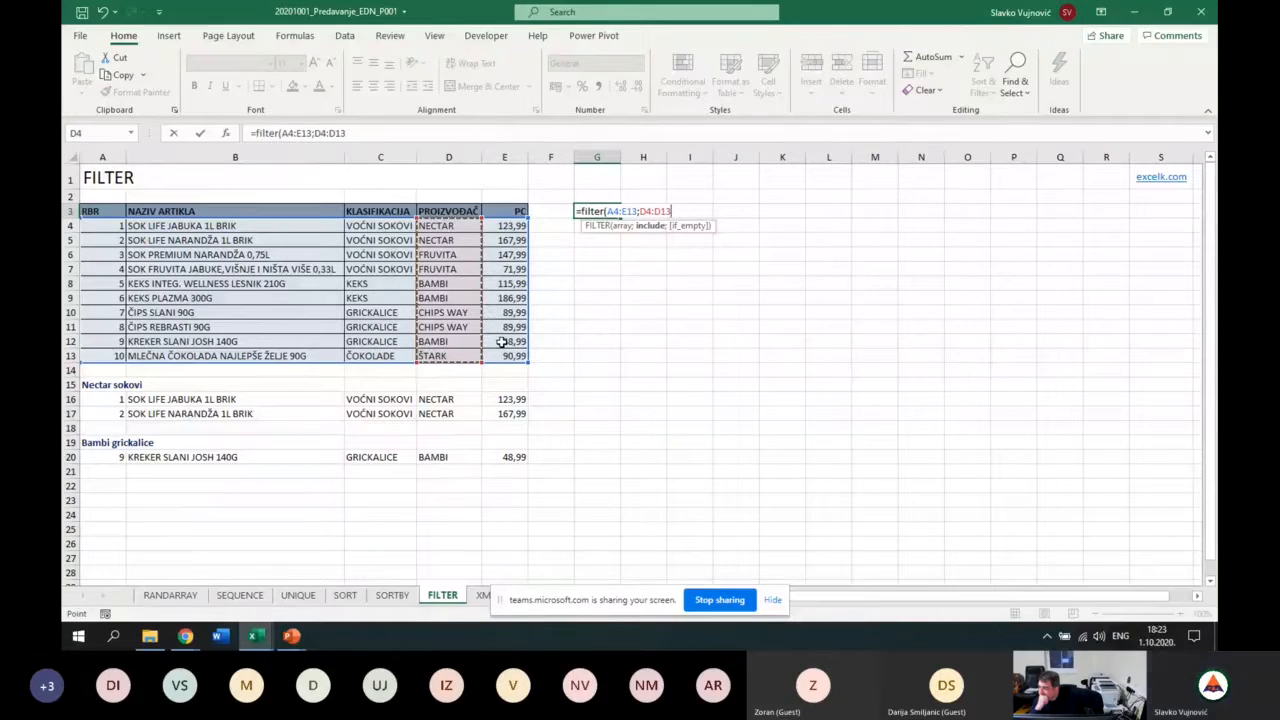
type("=\"")
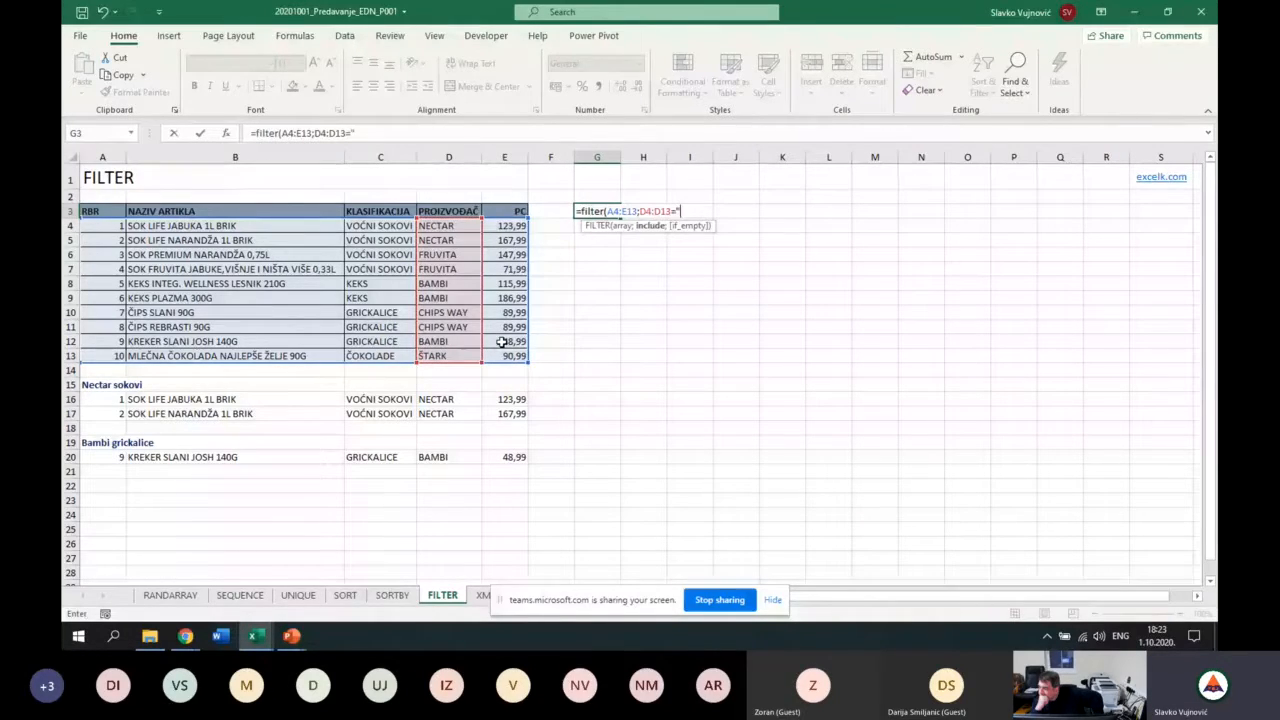
type("NECTAR\"")
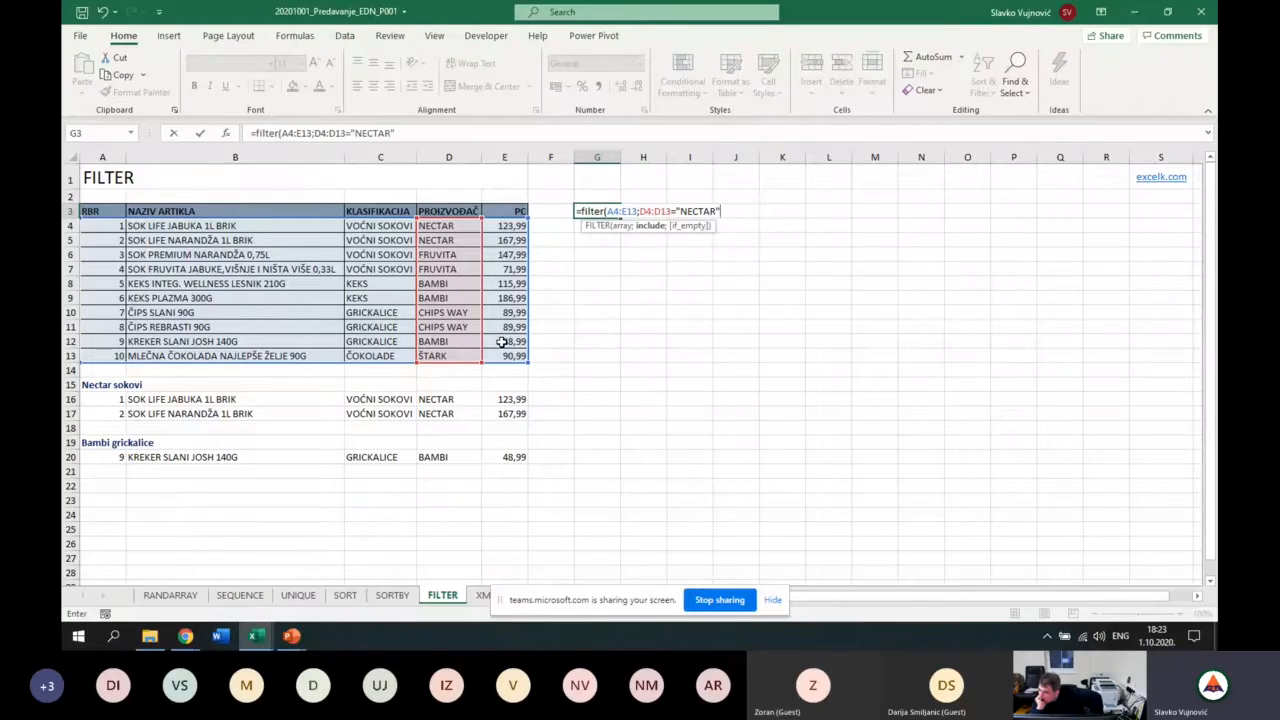
type(";\"")
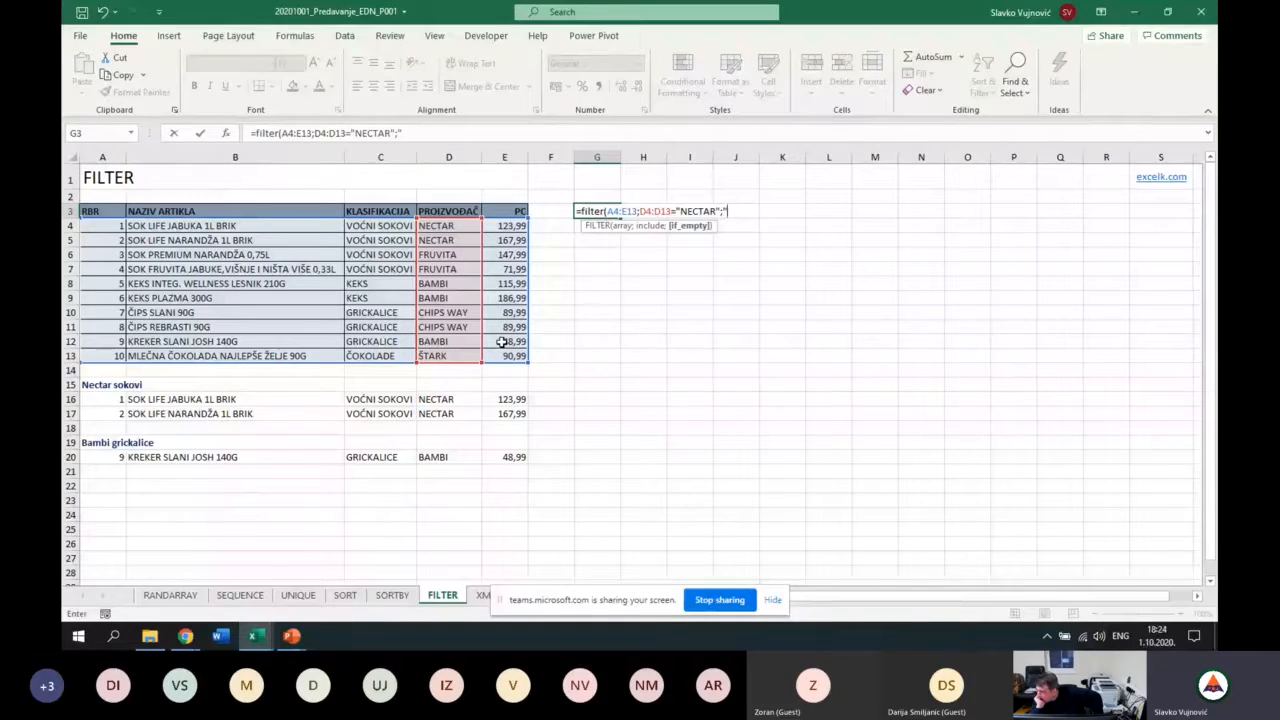
type("nema rezultata\")")
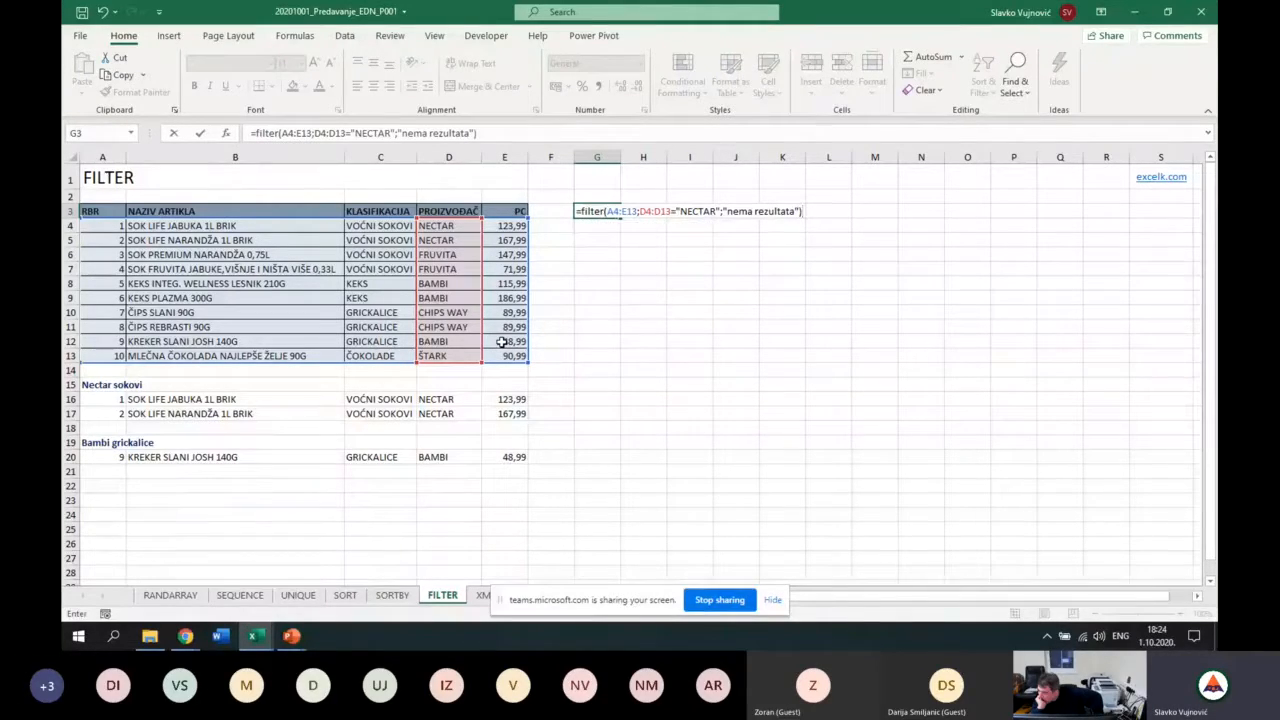
key("Return")
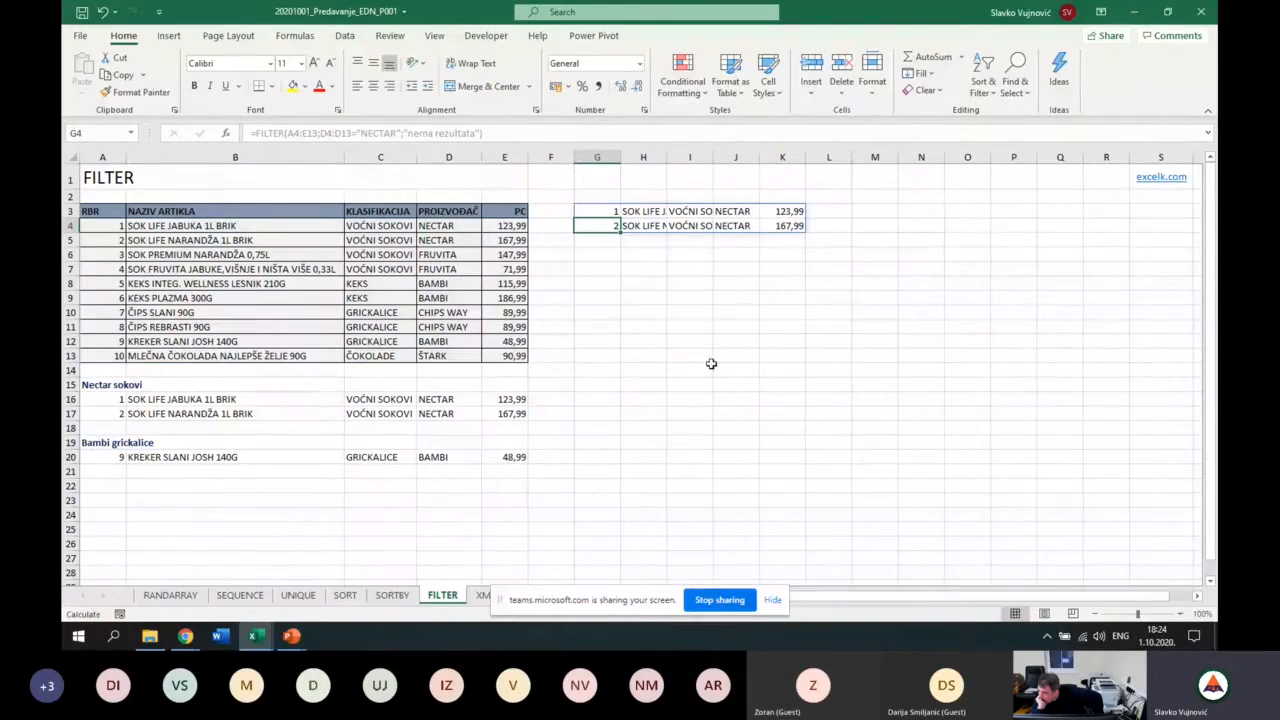
Fit columns H, I and J to the contents of the filtered articles.
double_click(667, 152)
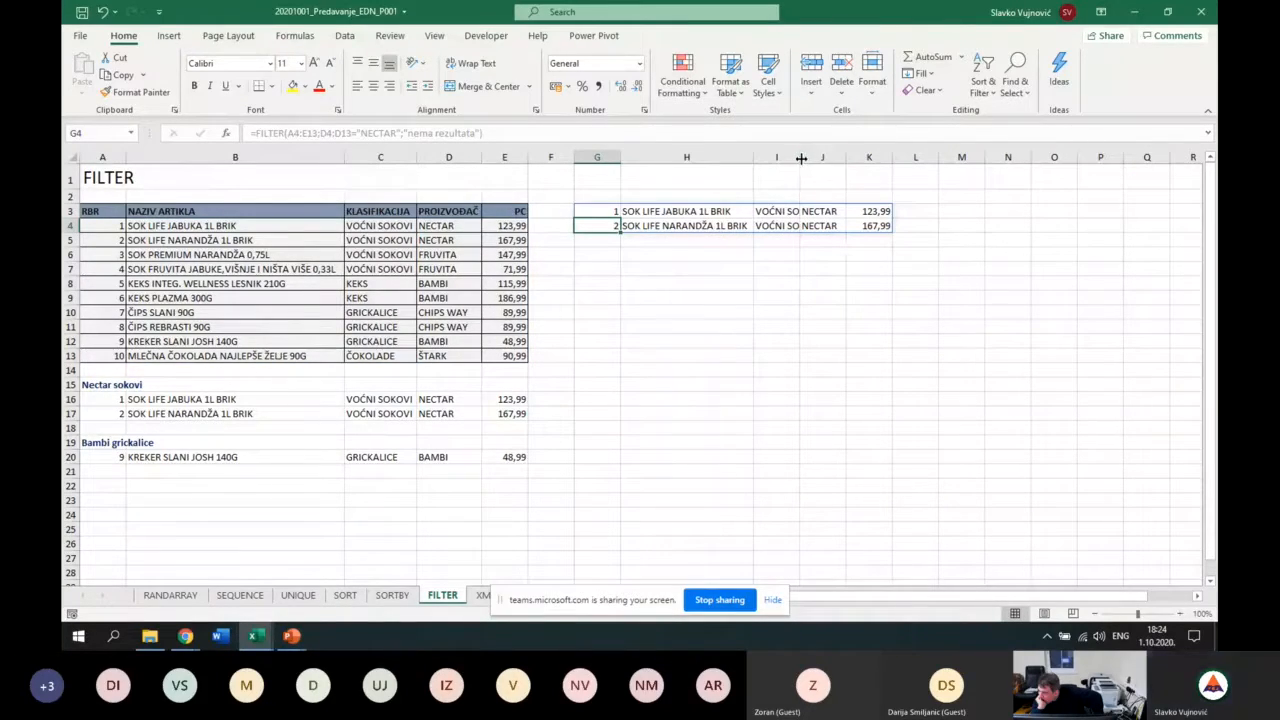
double_click(799, 152)
double_click(872, 155)
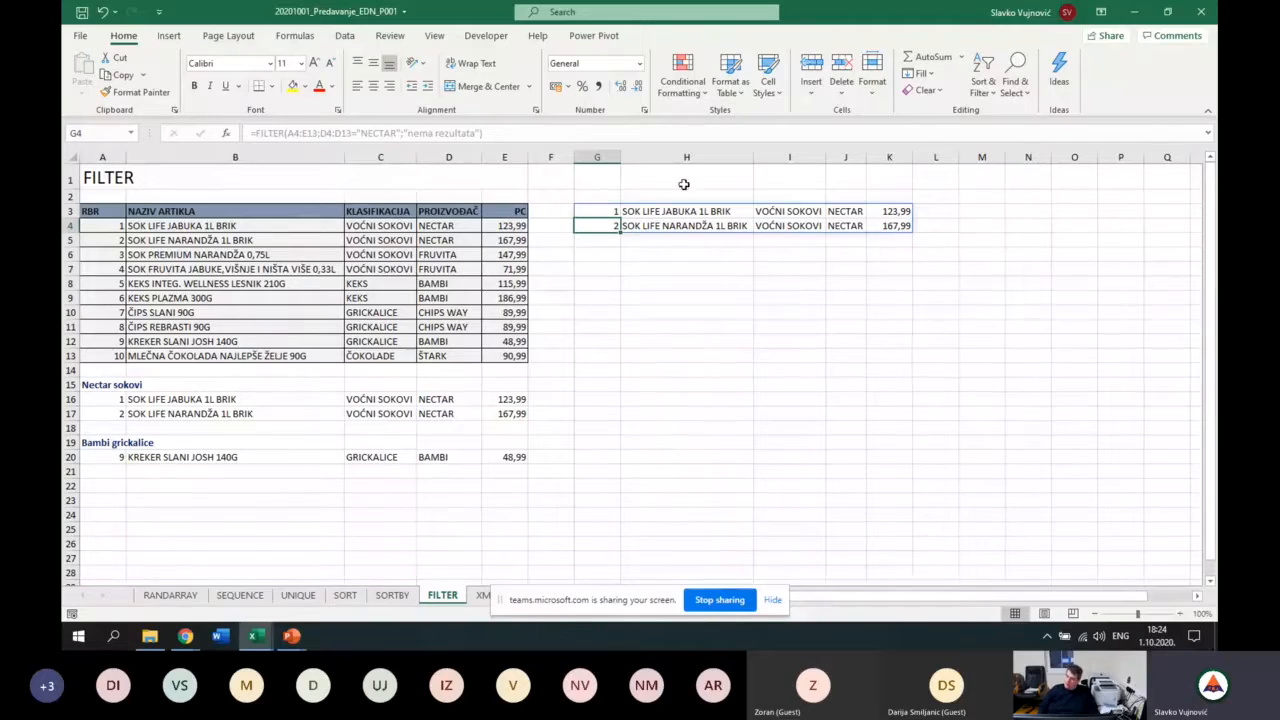
Shorten the manufacturer criterion in the G3 FILTER formula to "NEC" to test the empty-result text.
left_click(602, 210)
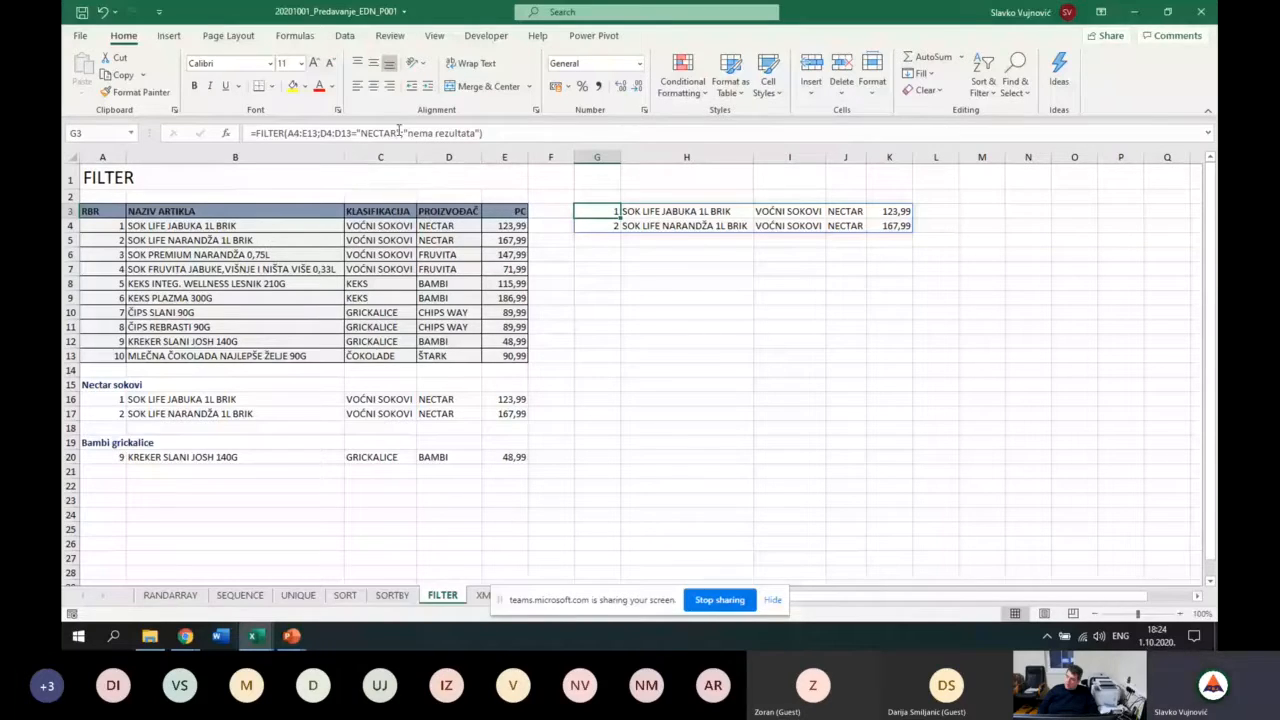
left_click(398, 133)
key("BackSpace")
key("BackSpace")
key("BackSpace")
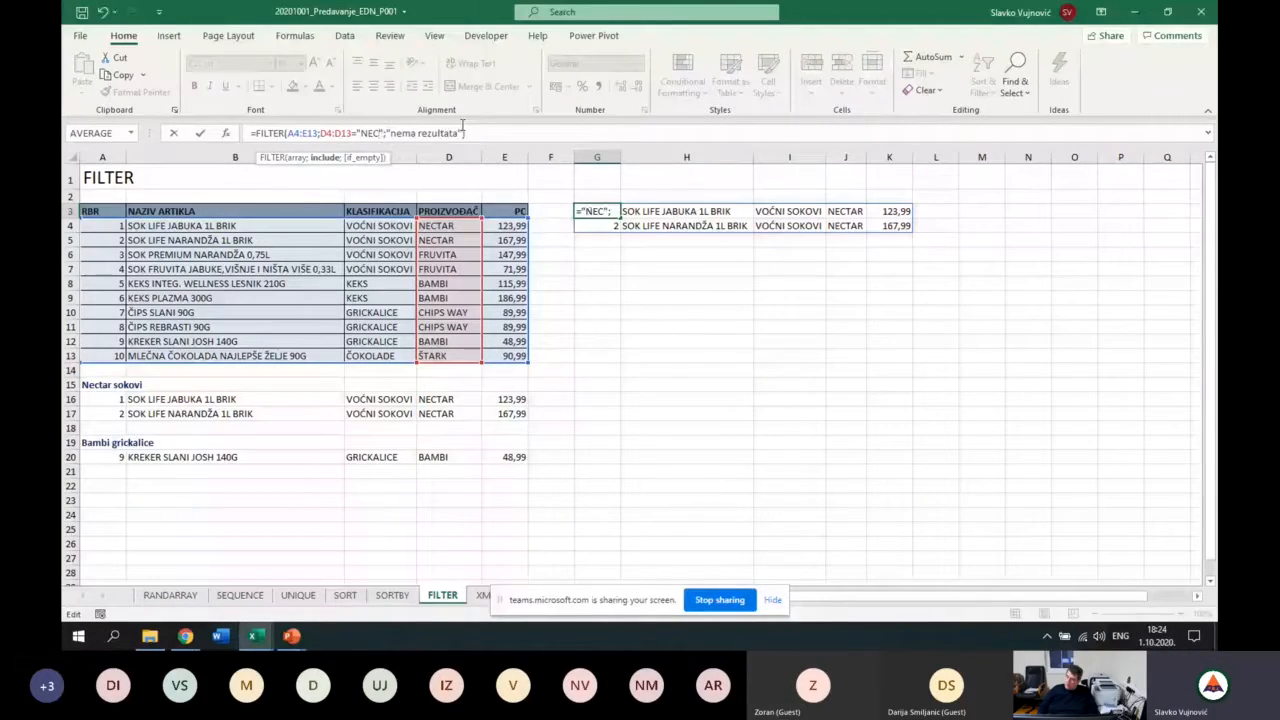
key("Return")
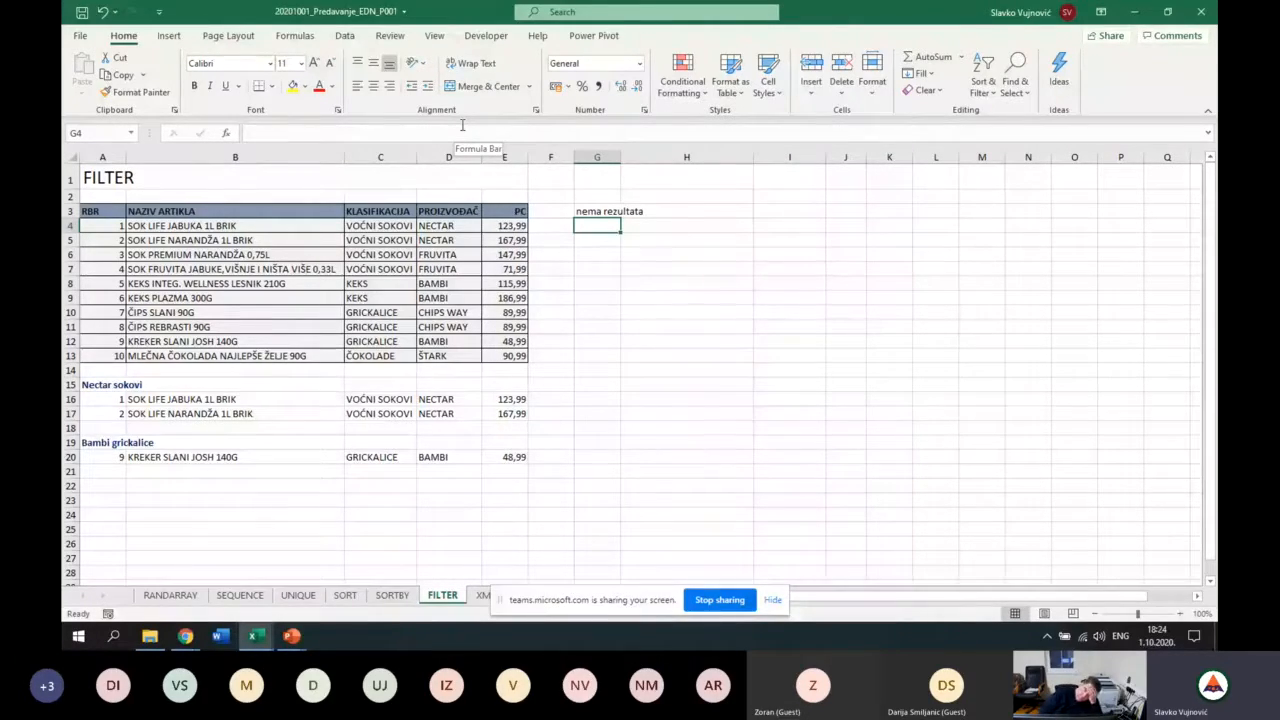
Examine the prepared FILTER formulas under Nectar sokovi and Bambi grickalice, including how the latter combines two conditions.
left_click(245, 401)
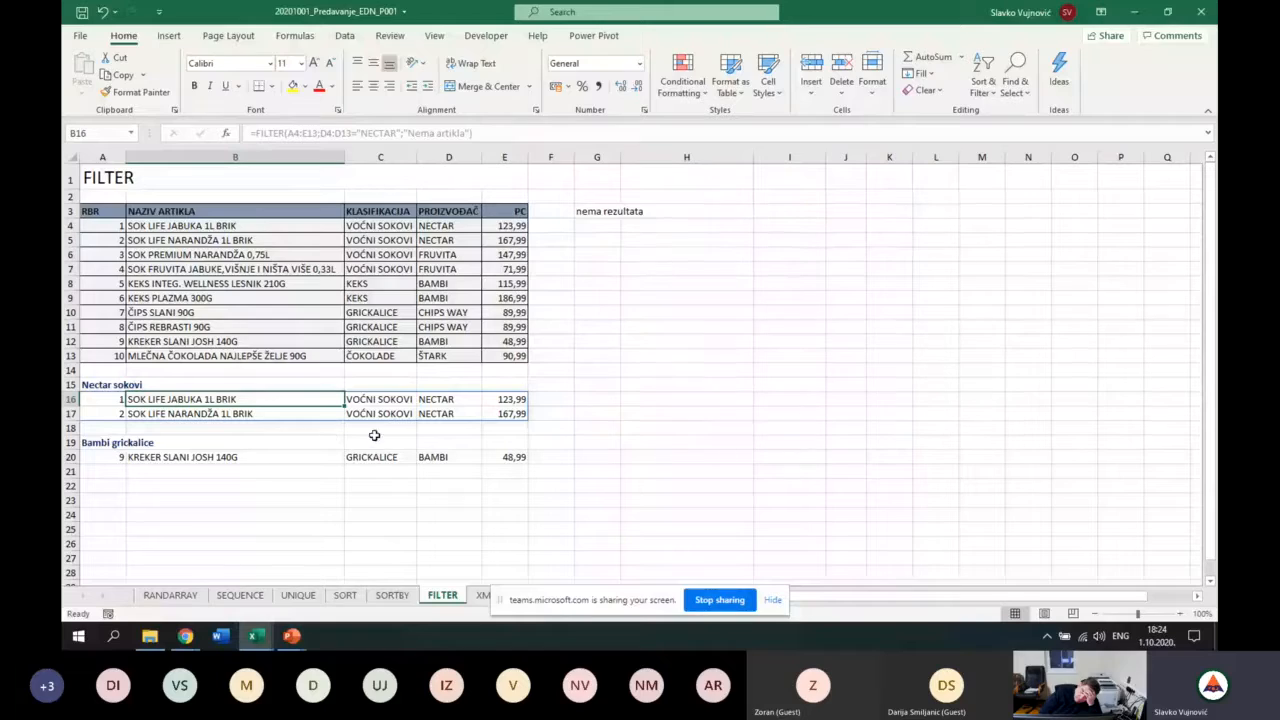
left_click(623, 417)
left_click(265, 456)
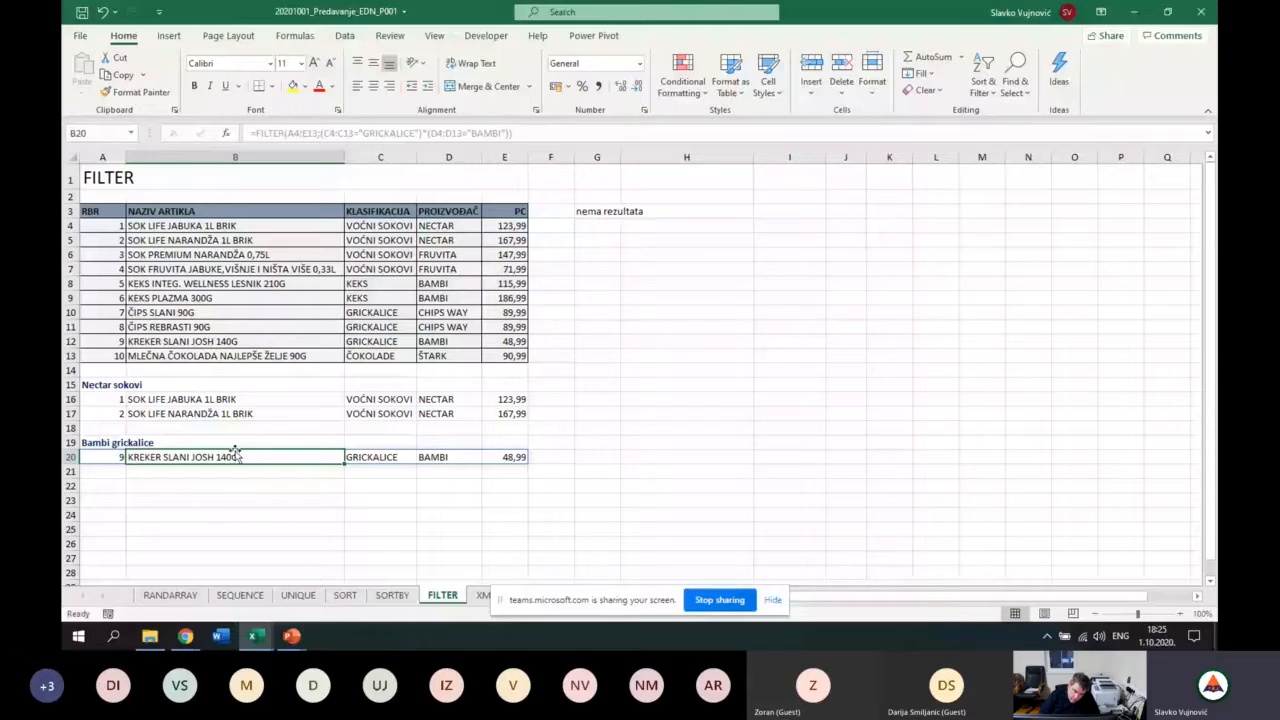
On the XMATCH worksheet, enter the formula =XMATCH("NECTAR";D4:D13;0;1) in cell G3.
left_click(481, 595)
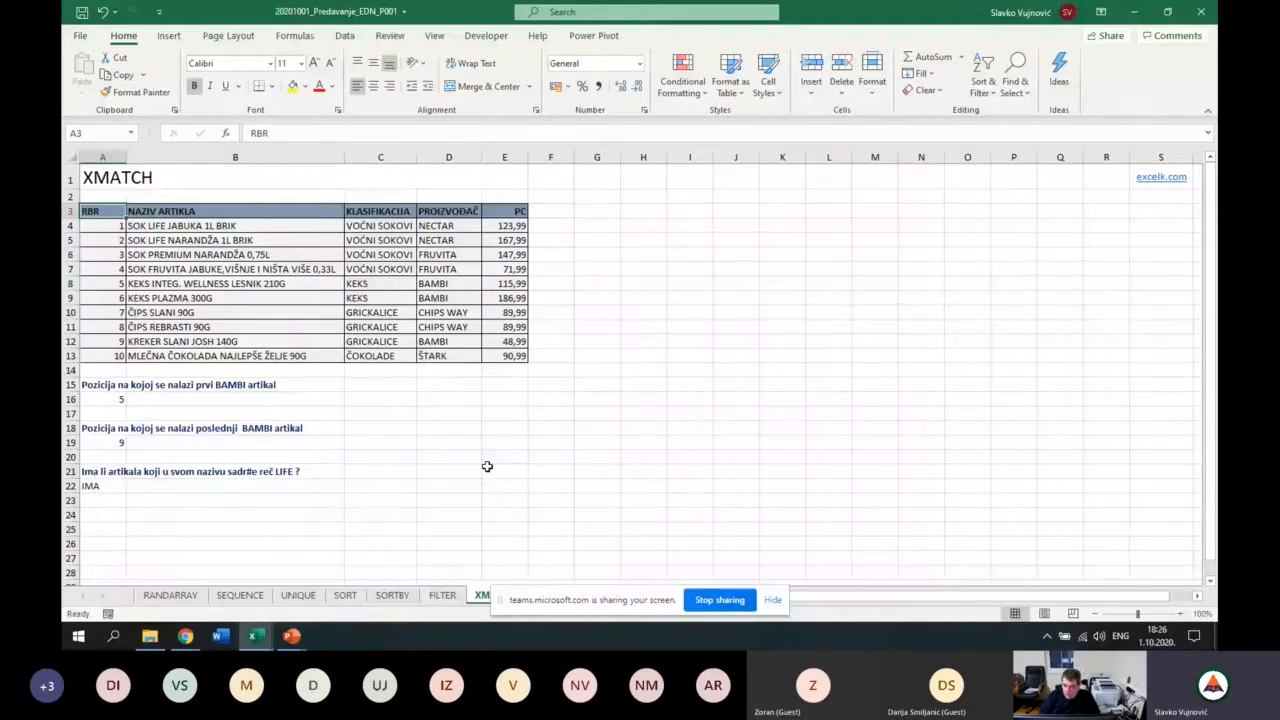
double_click(600, 207)
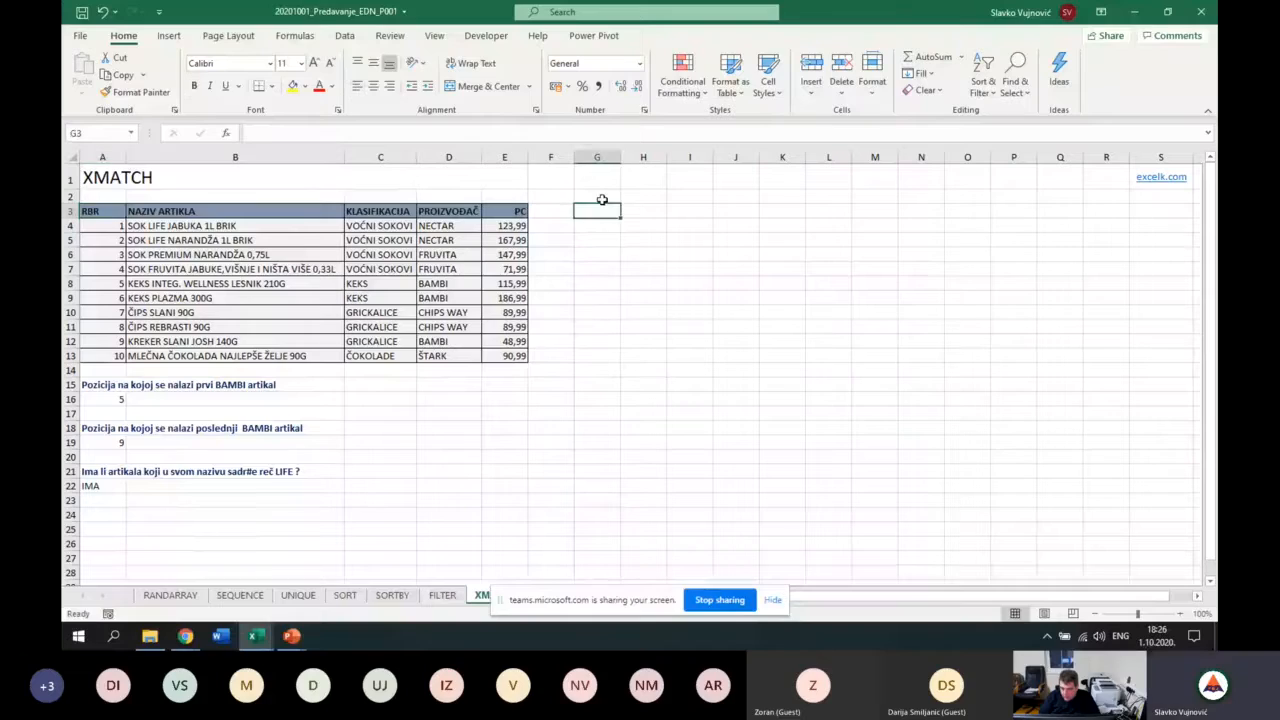
type("=xm")
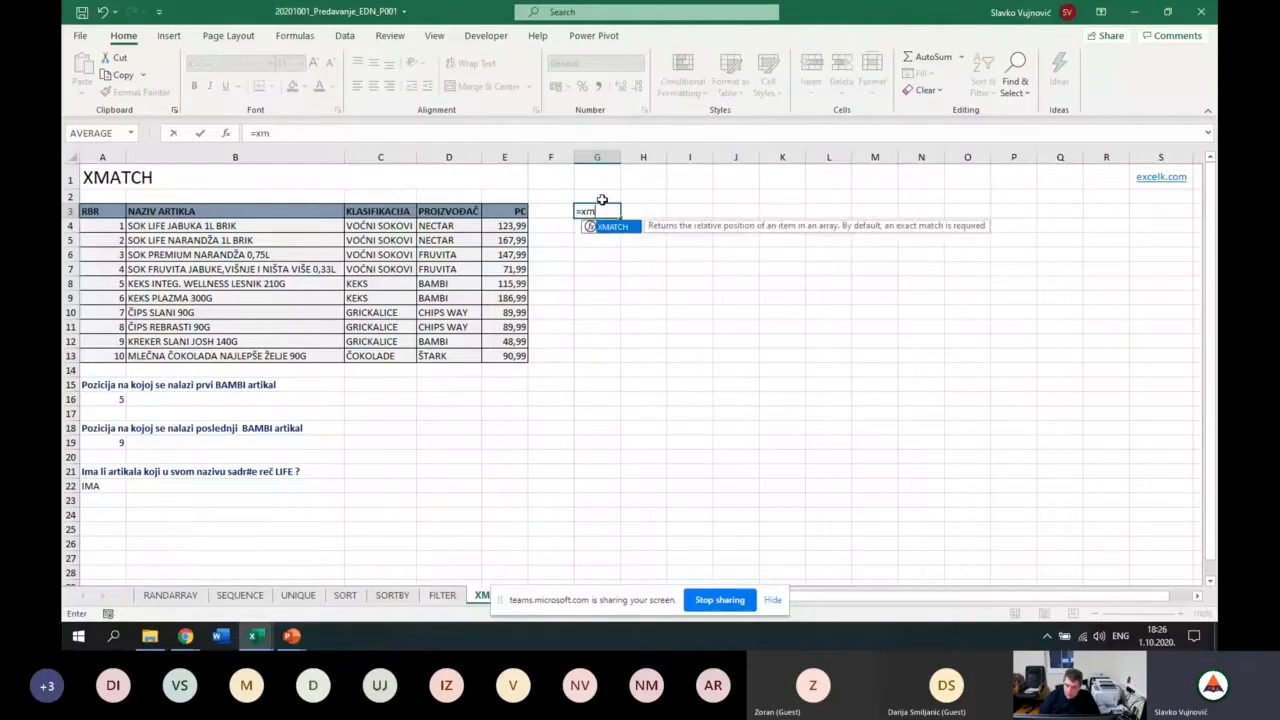
type("atch(")
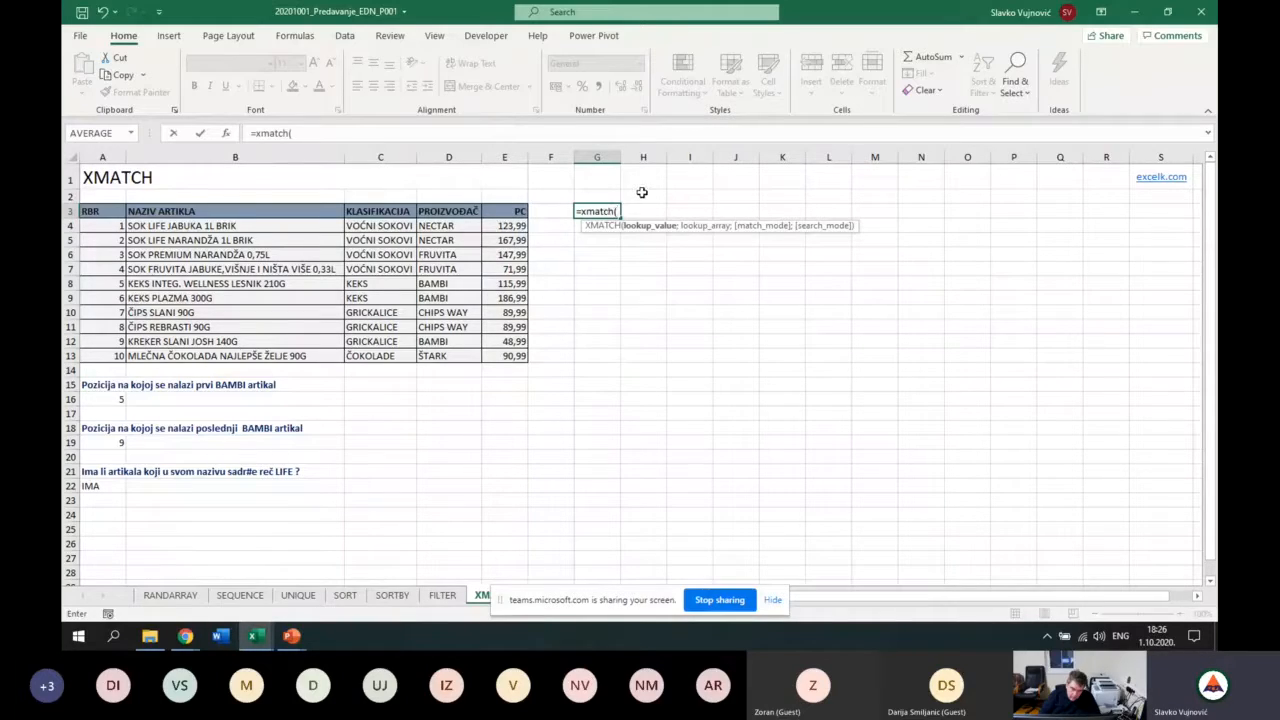
type("\"NECTAR\"")
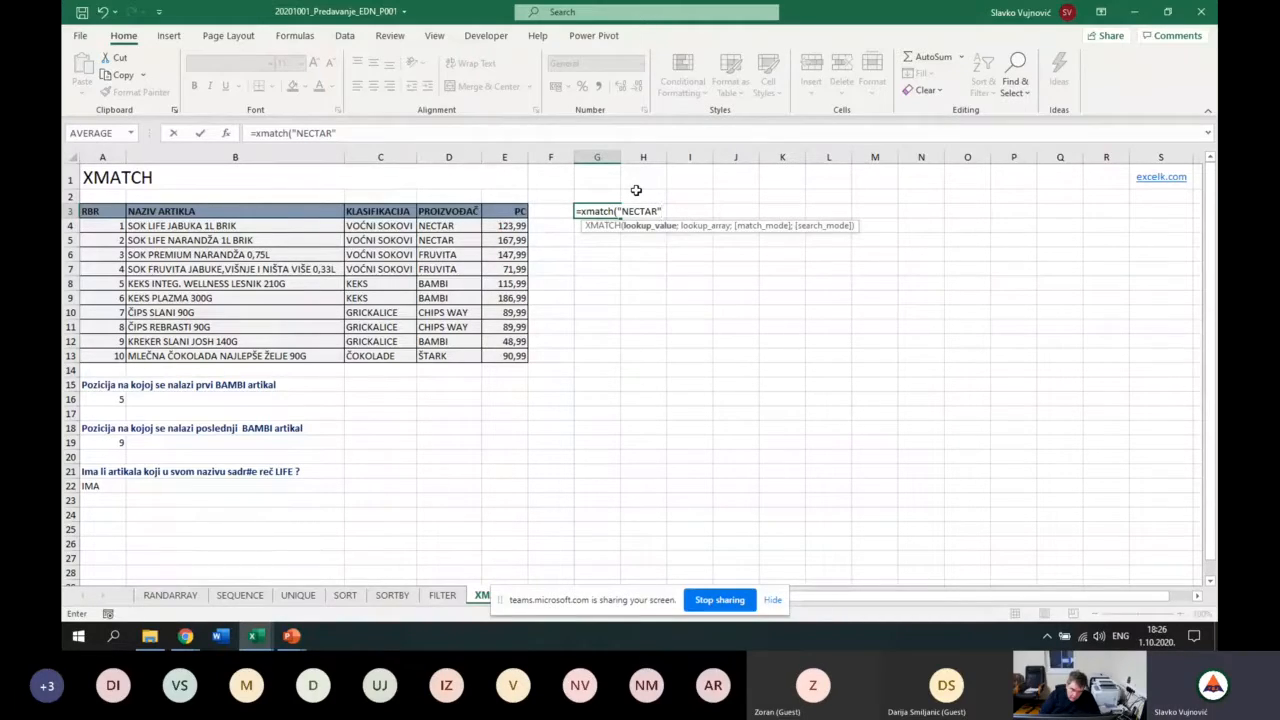
type(";")
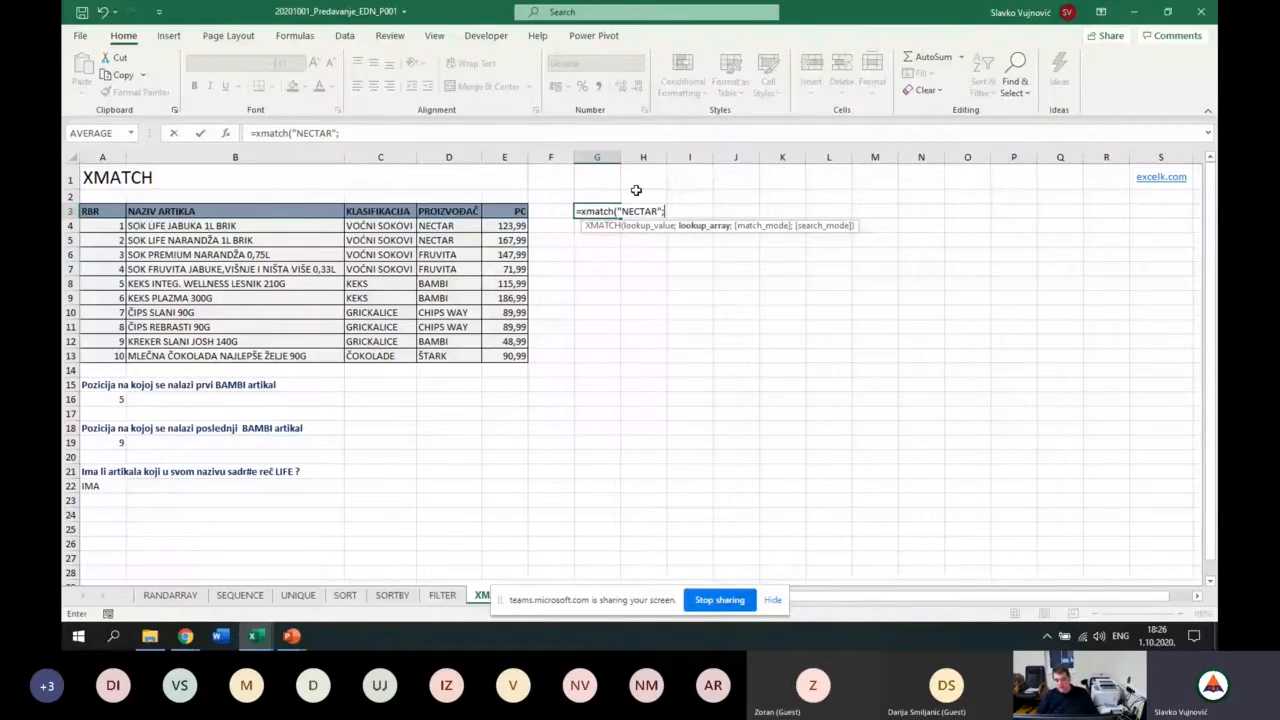
left_click_drag(445, 226, 443, 356)
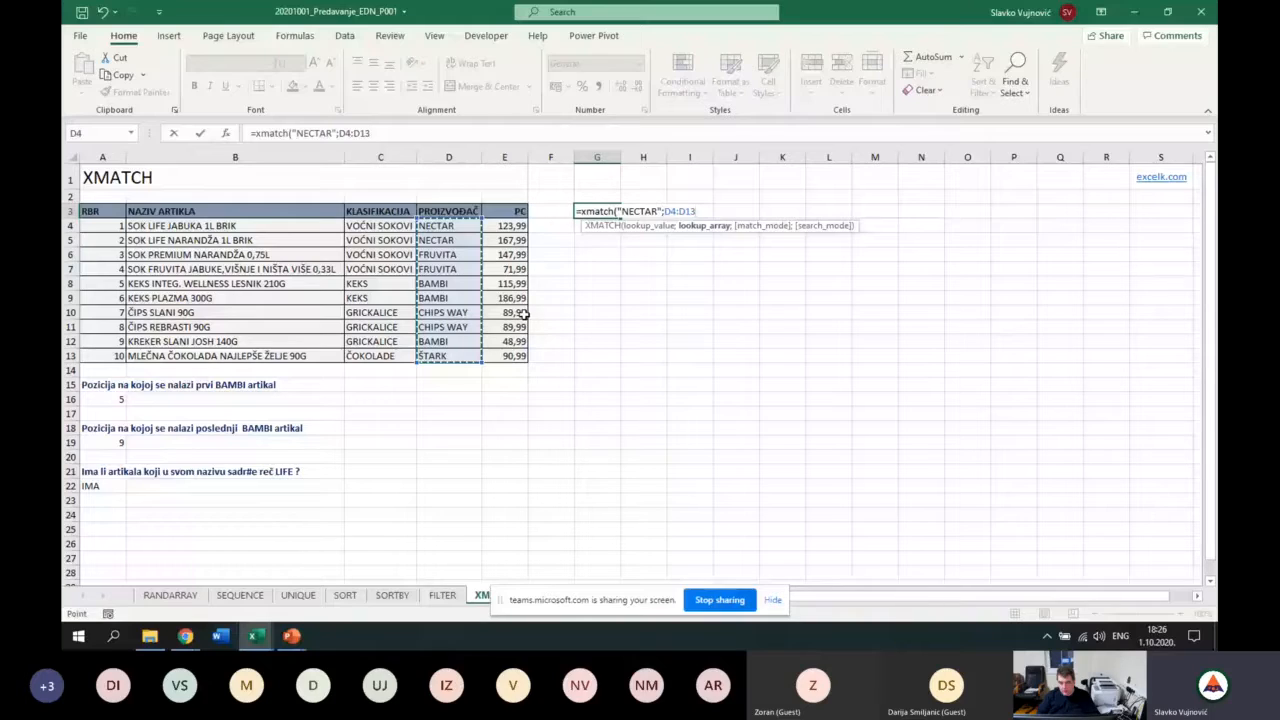
type(";")
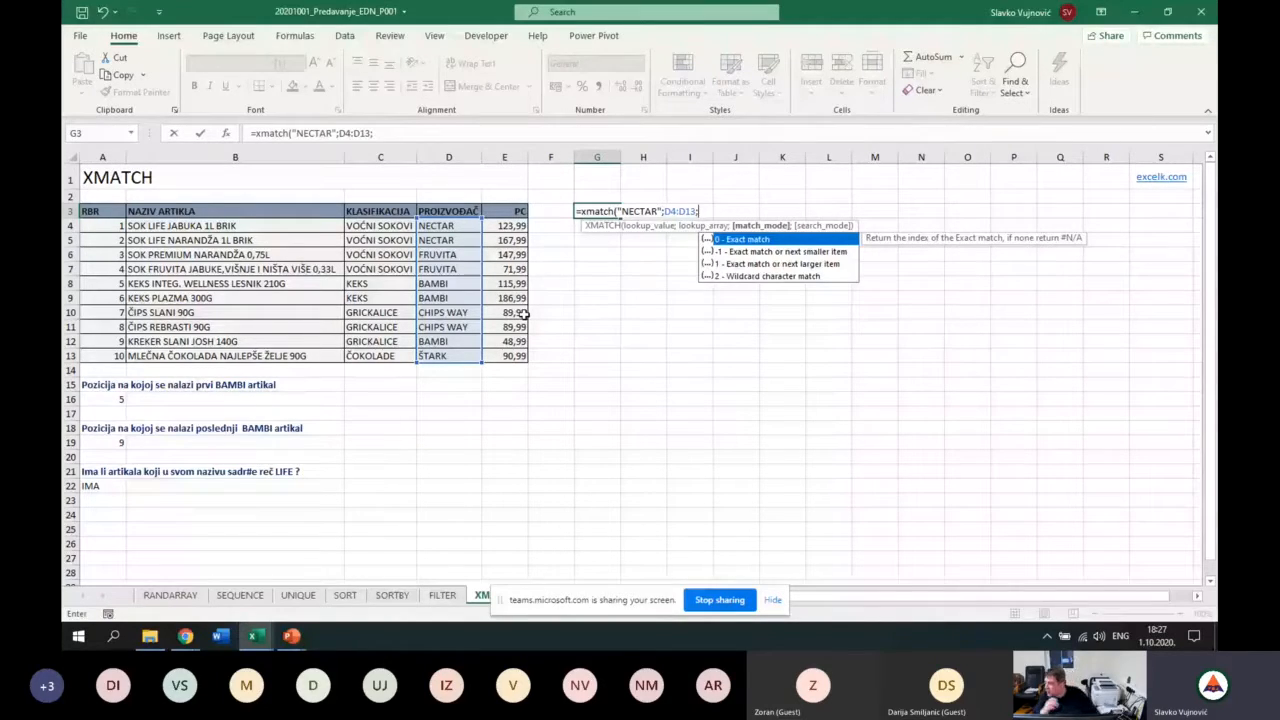
type("0")
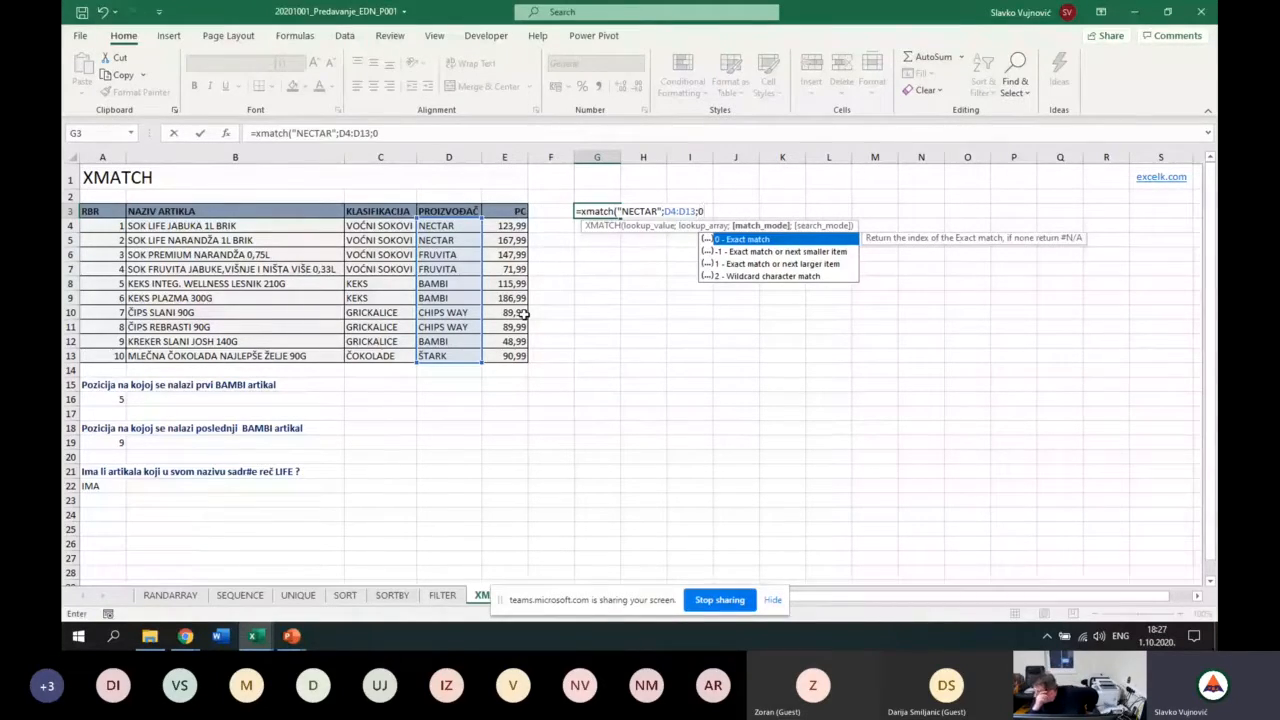
type(";")
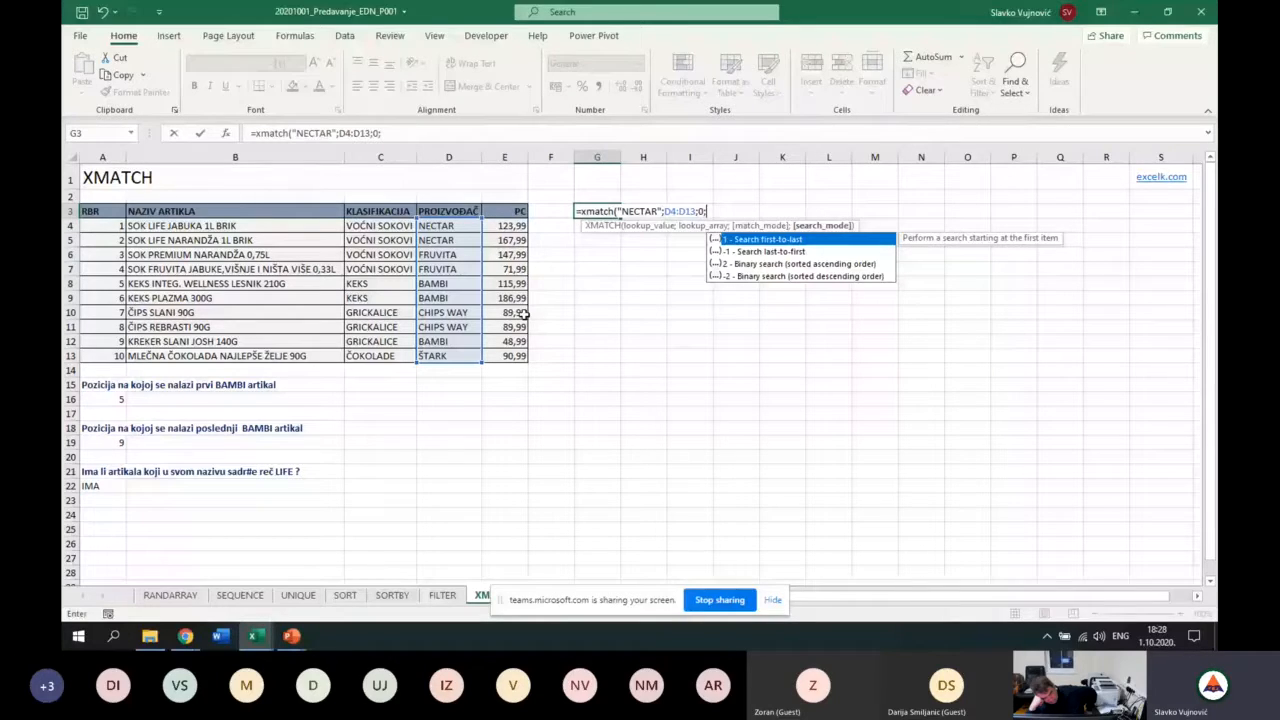
type("1)")
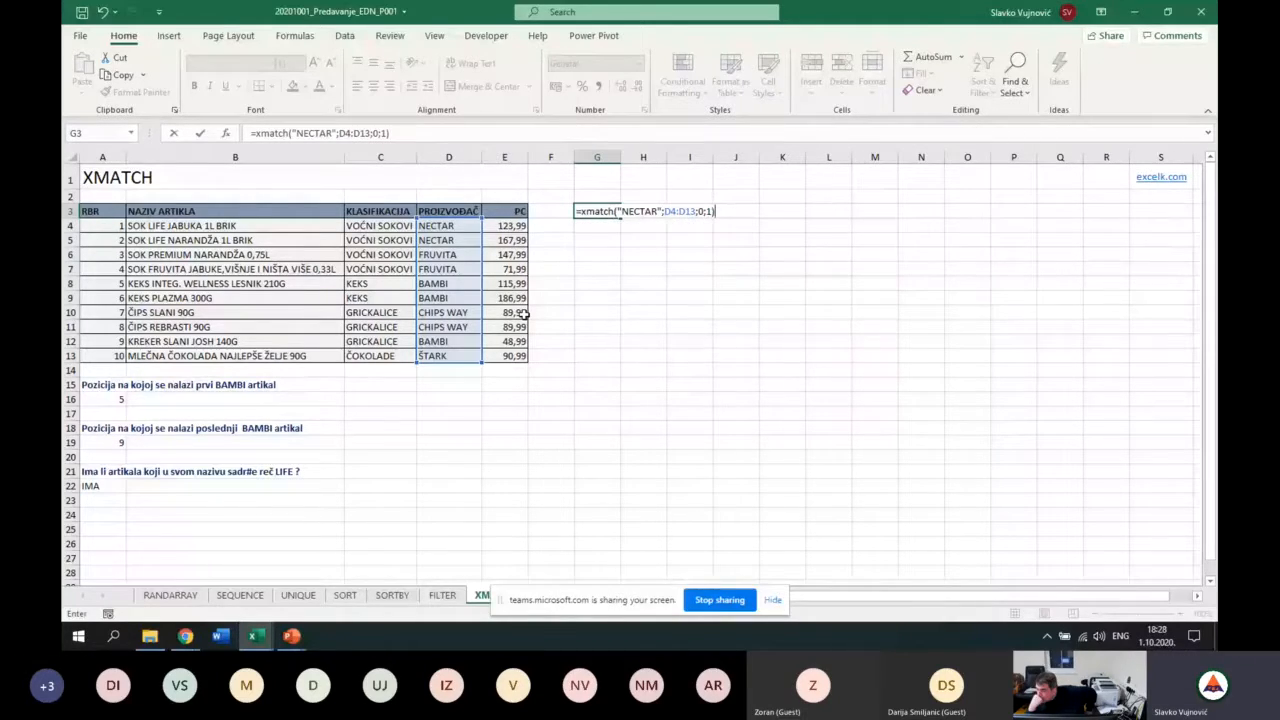
key("Return")
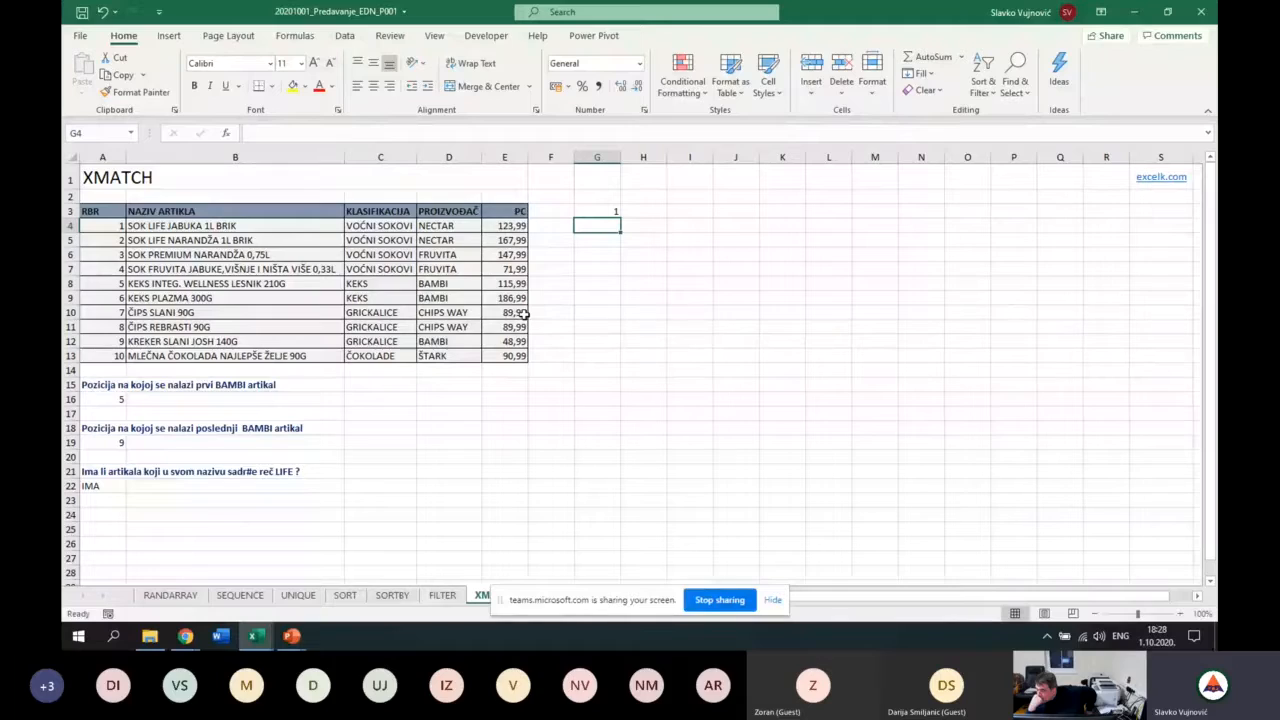
Set the search mode of the G3 XMATCH formula to -1, searching last-to-first.
key("Up")
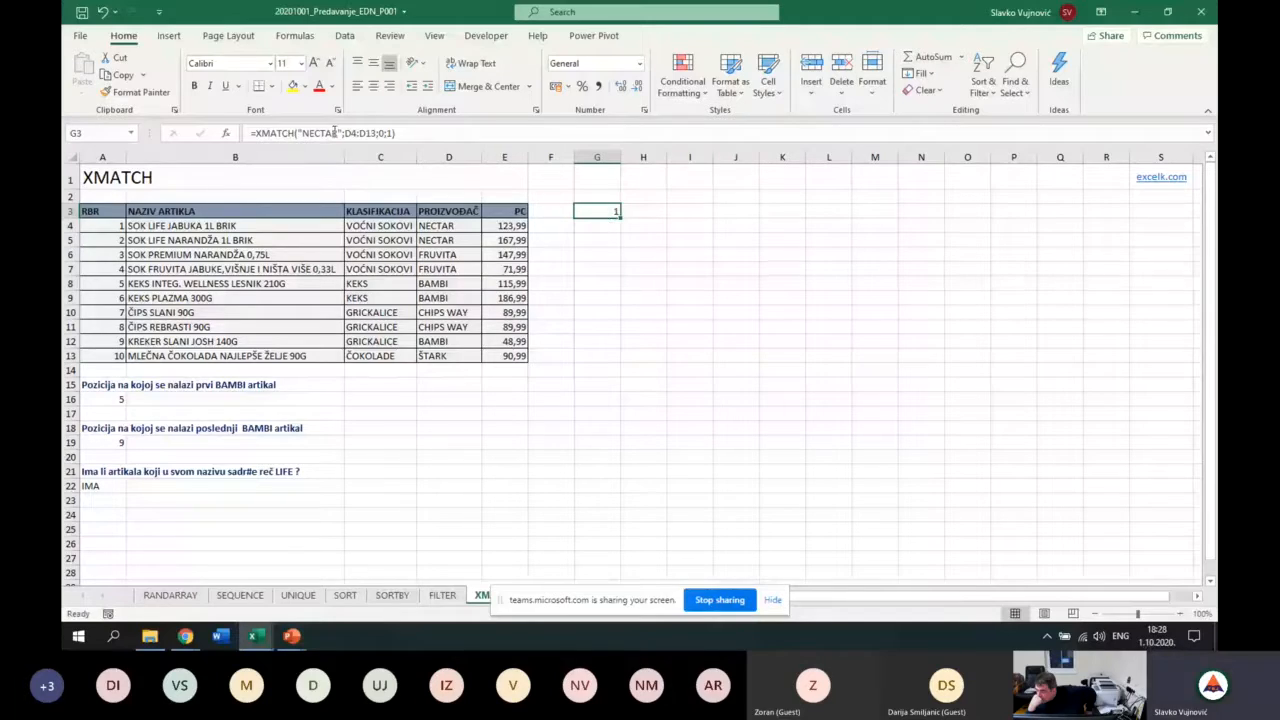
left_click(386, 133)
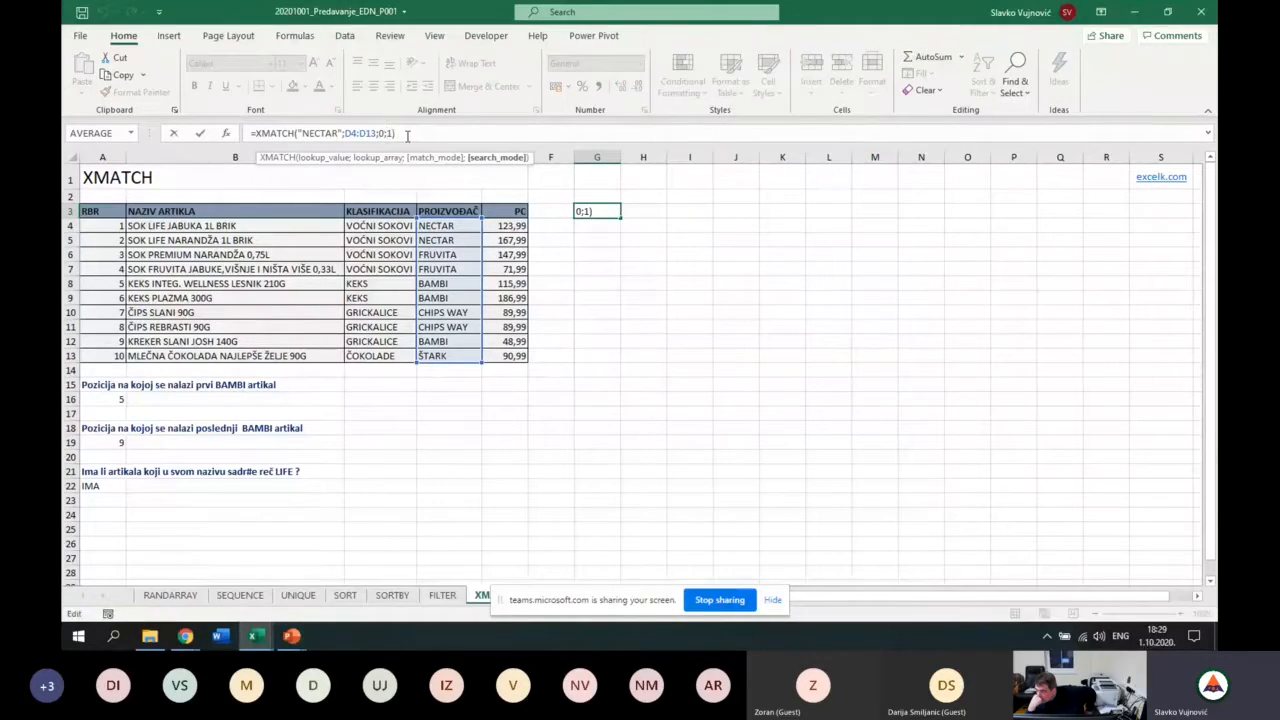
type("-")
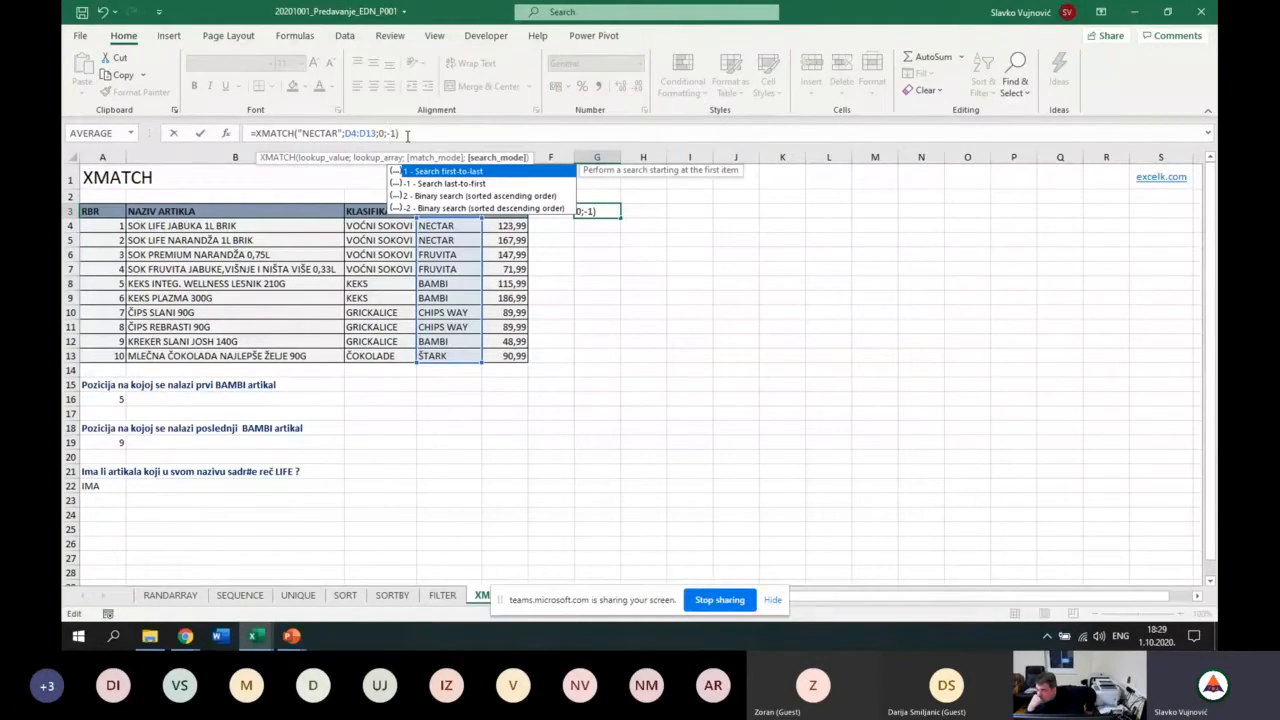
key("Return")
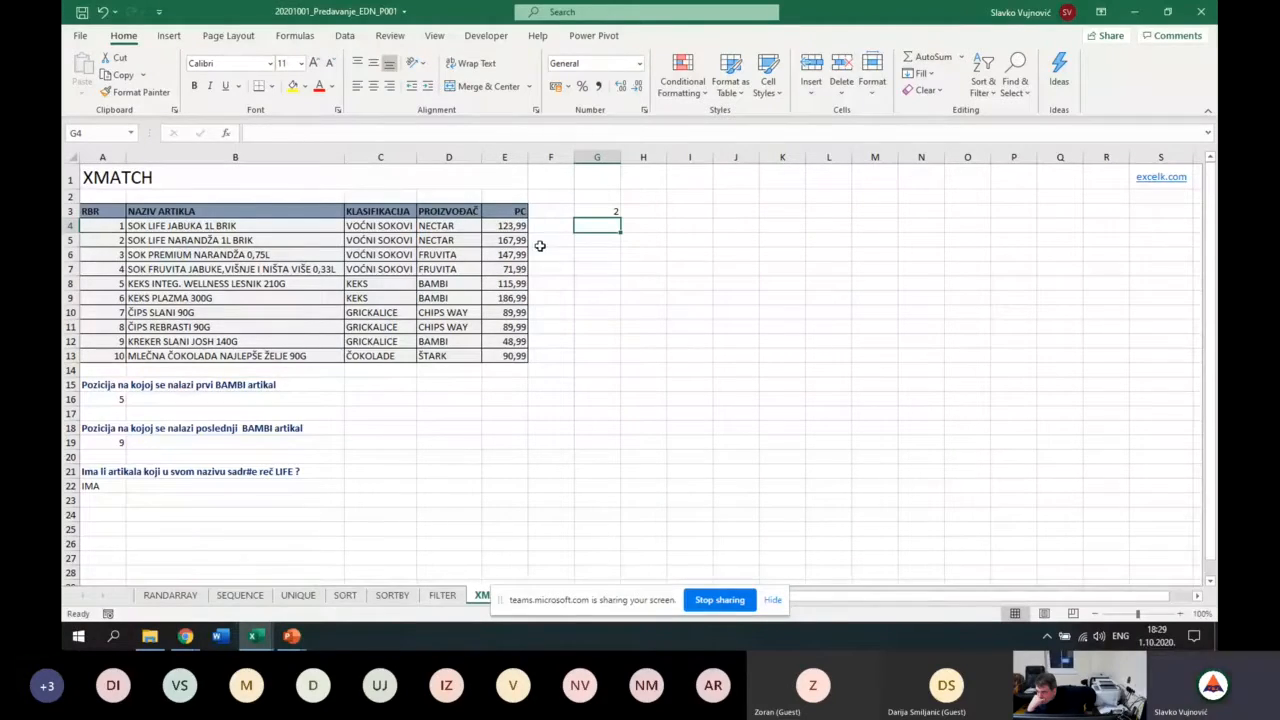
Change the G3 XMATCH formula to wildcard match mode 2 with "NEC*" as the lookup value.
left_click(612, 208)
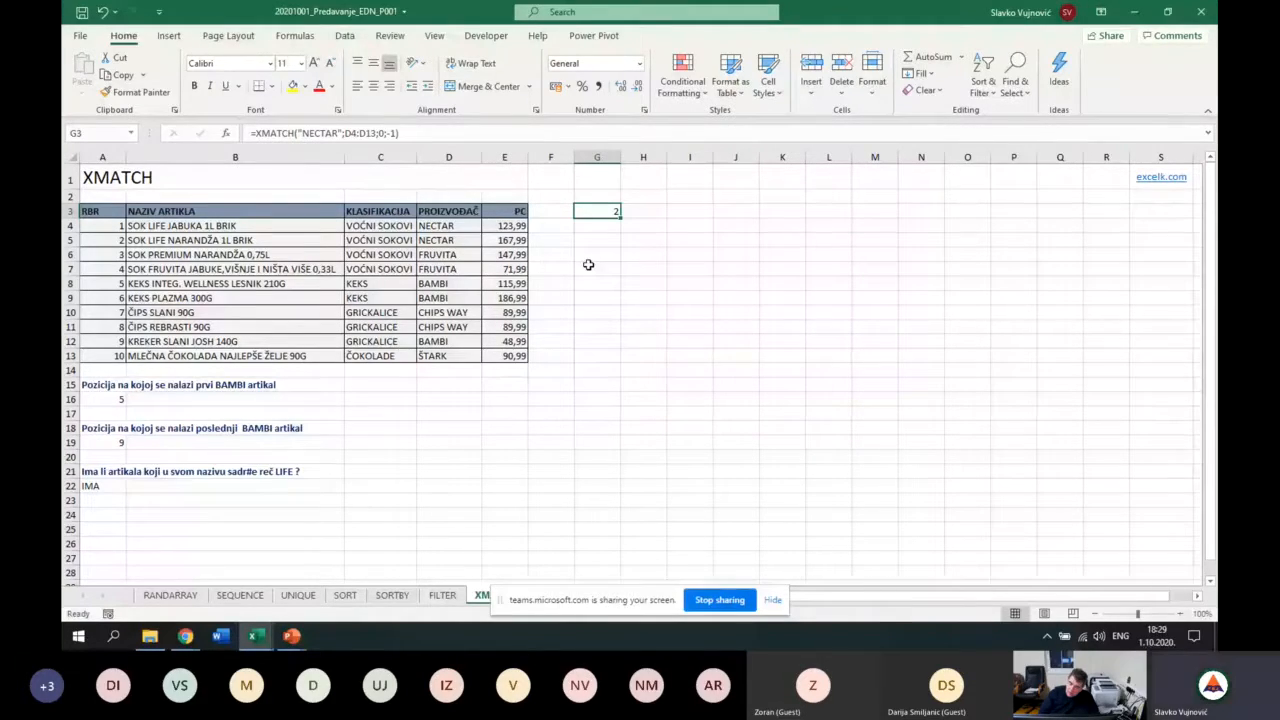
left_click(381, 133)
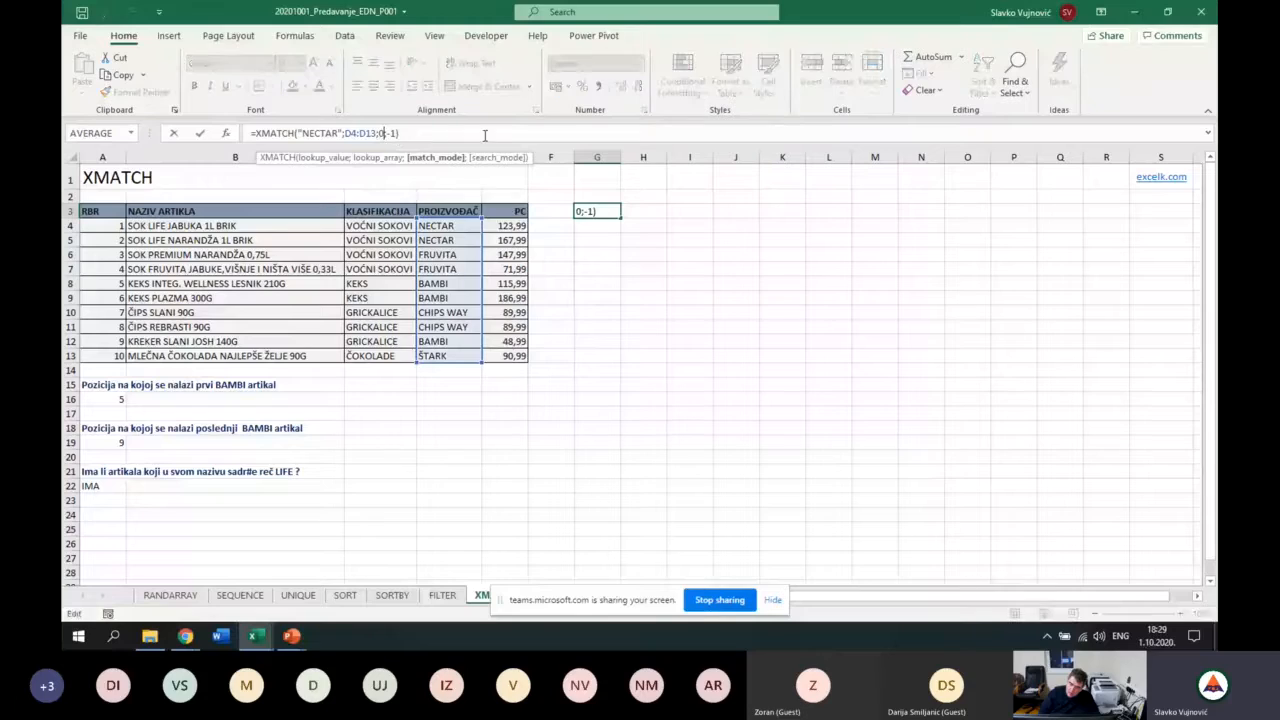
key("BackSpace")
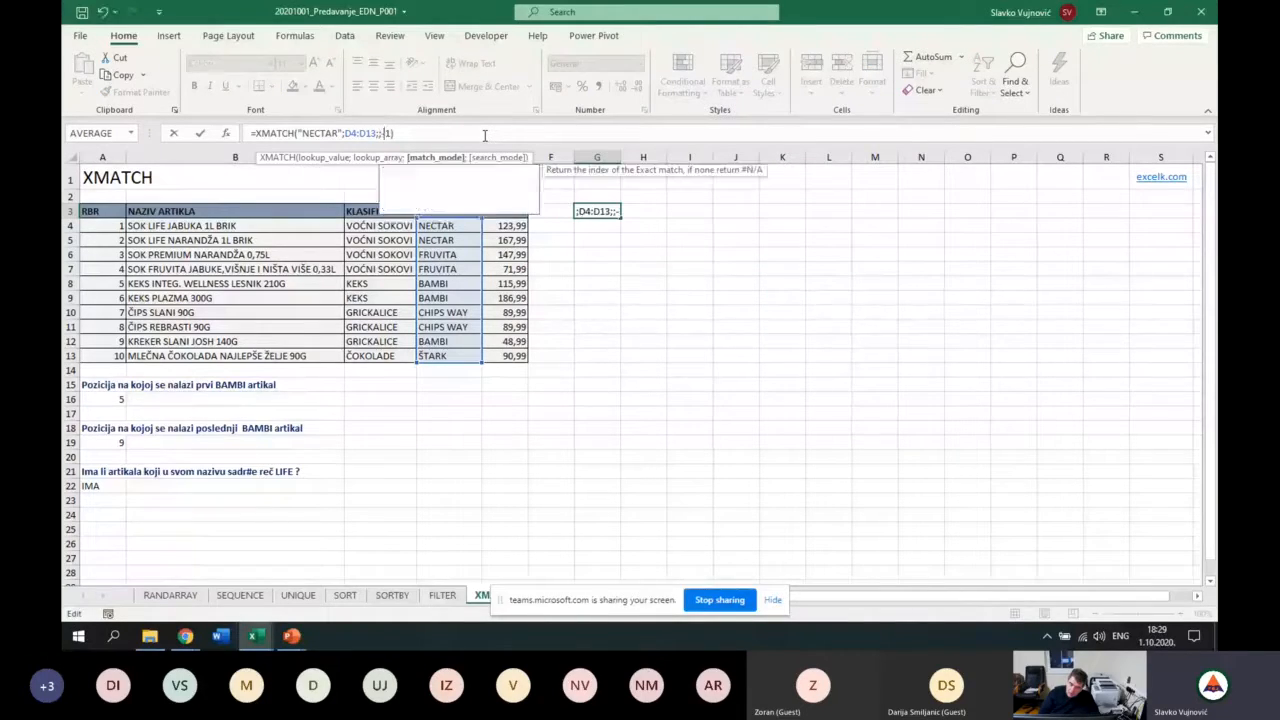
type("2")
left_click(339, 133)
key("BackSpace")
key("BackSpace")
key("BackSpace")
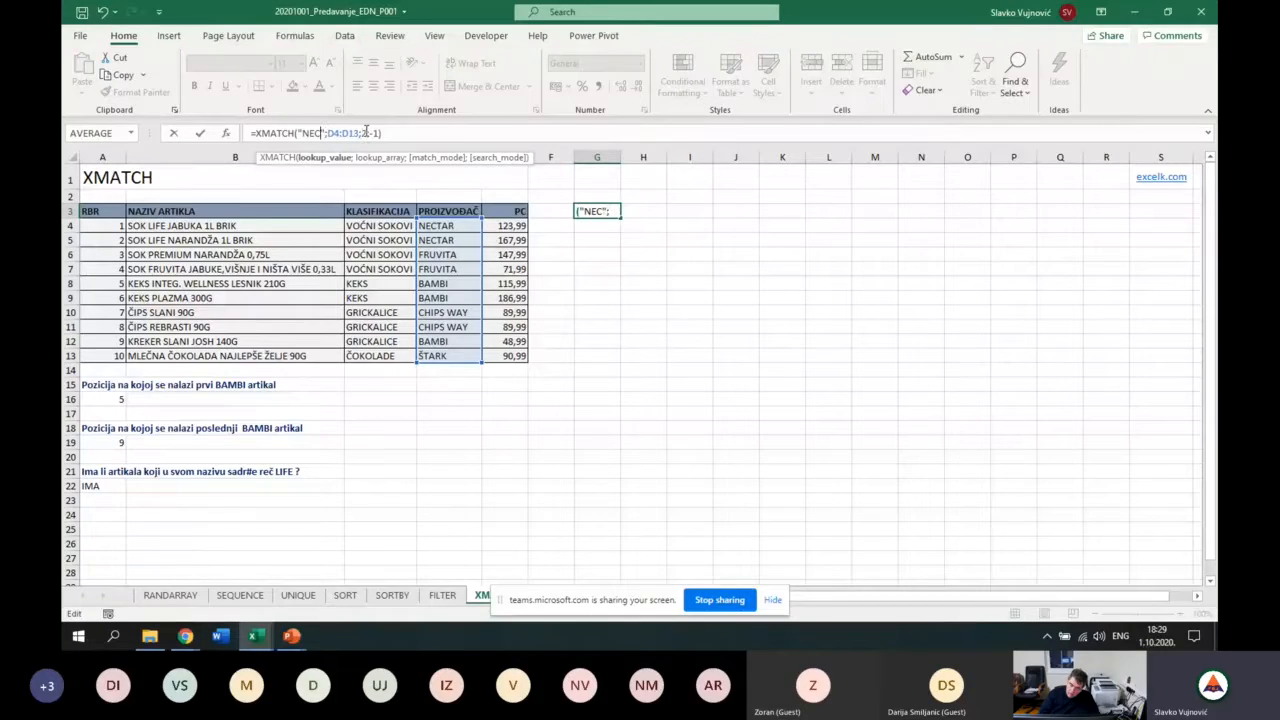
type("*")
key("Return")
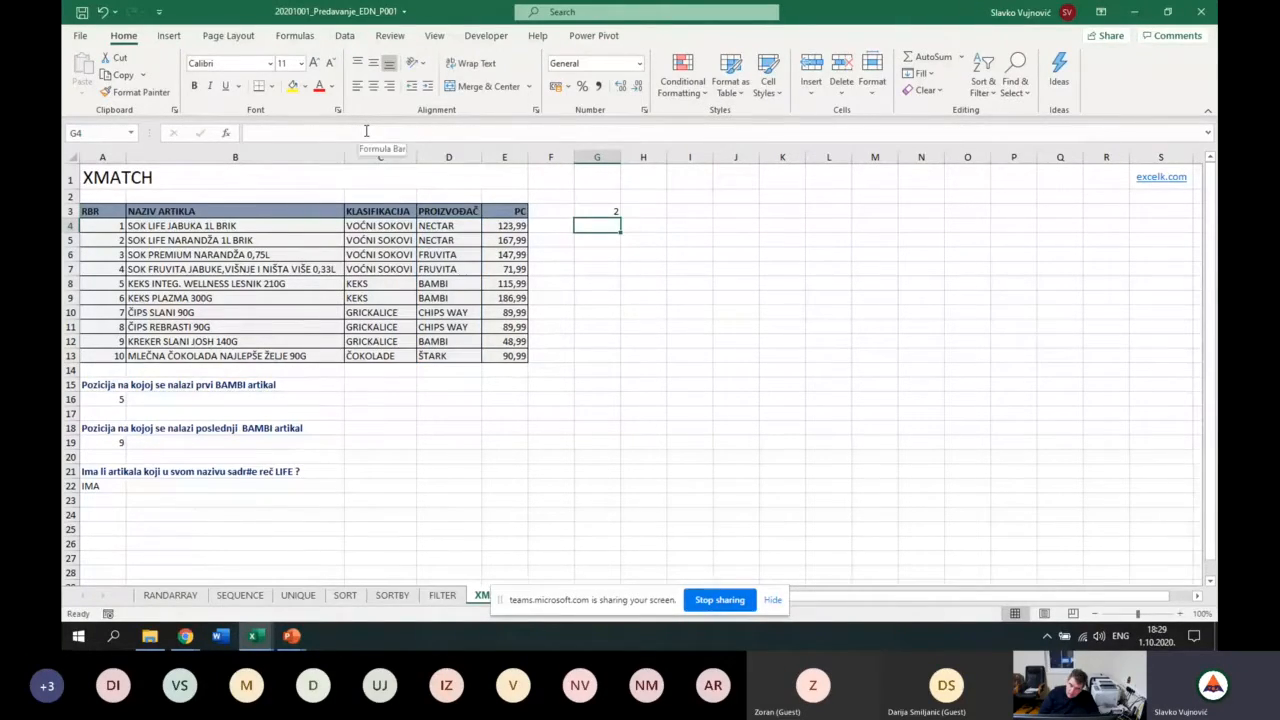
left_click(589, 211)
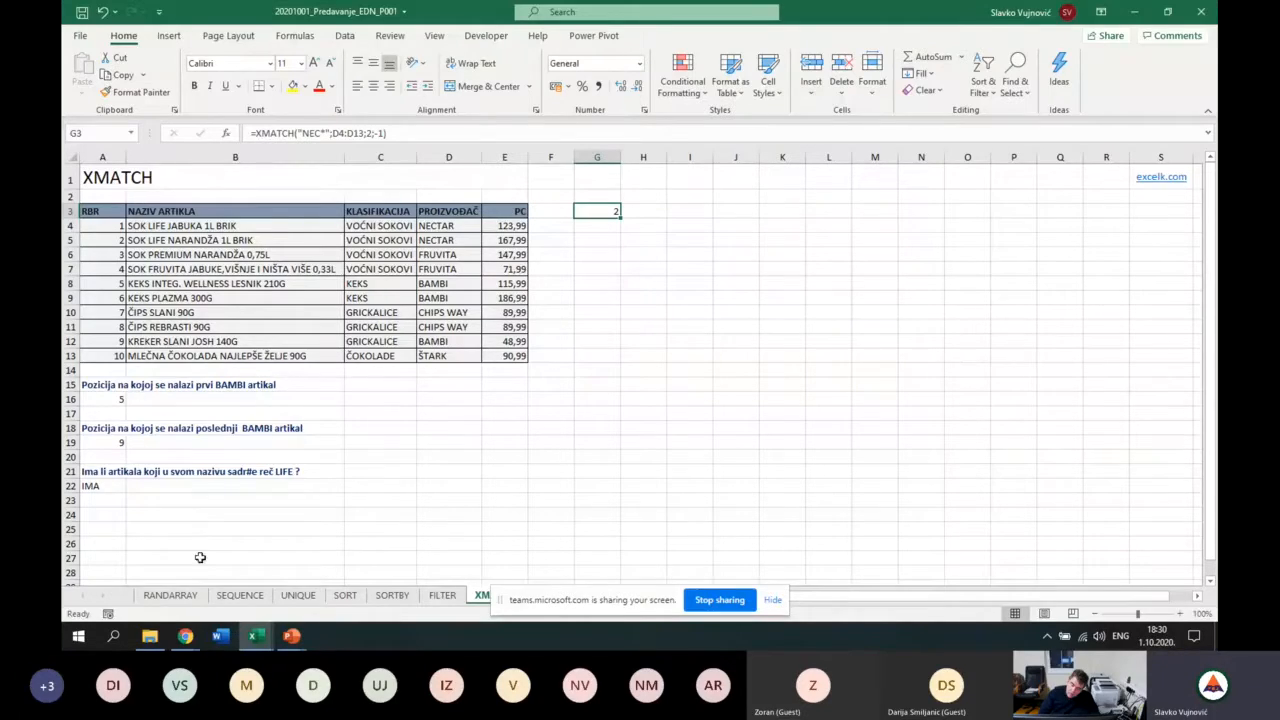
Examine the prepared XMATCH formulas for the first and last BAMBI article and for article names containing LIFE.
left_click(107, 399)
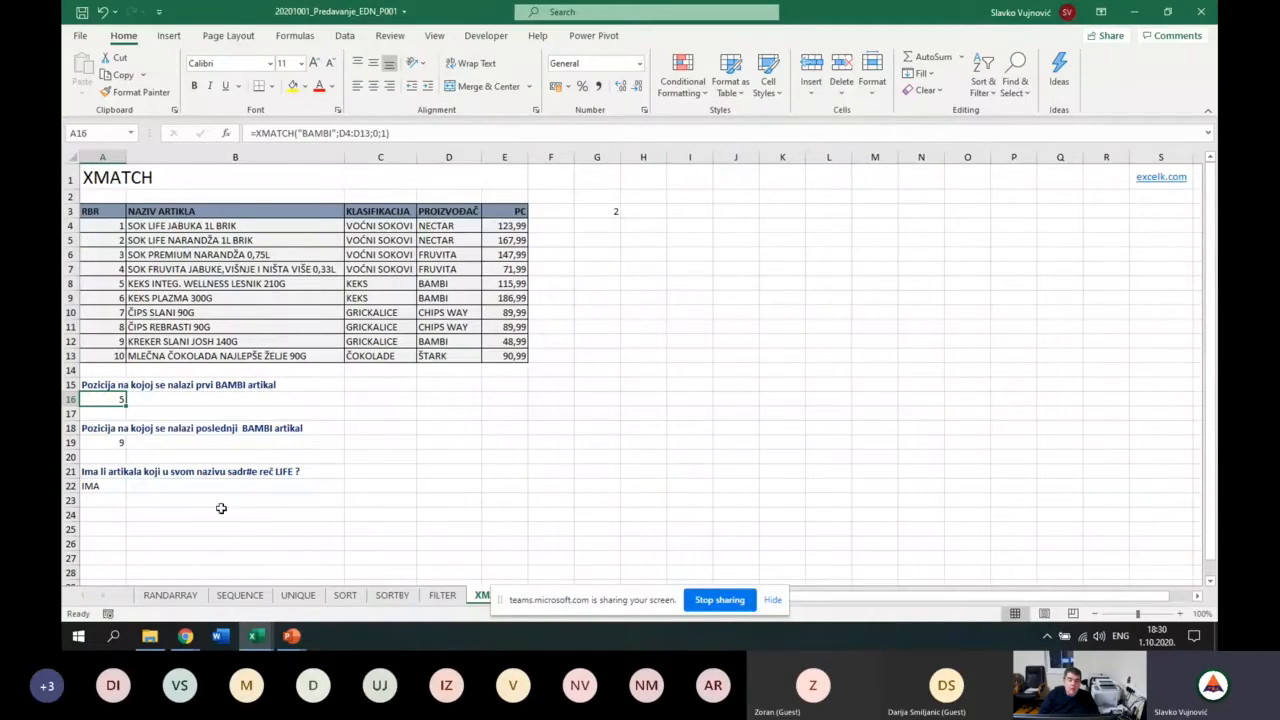
left_click(111, 442)
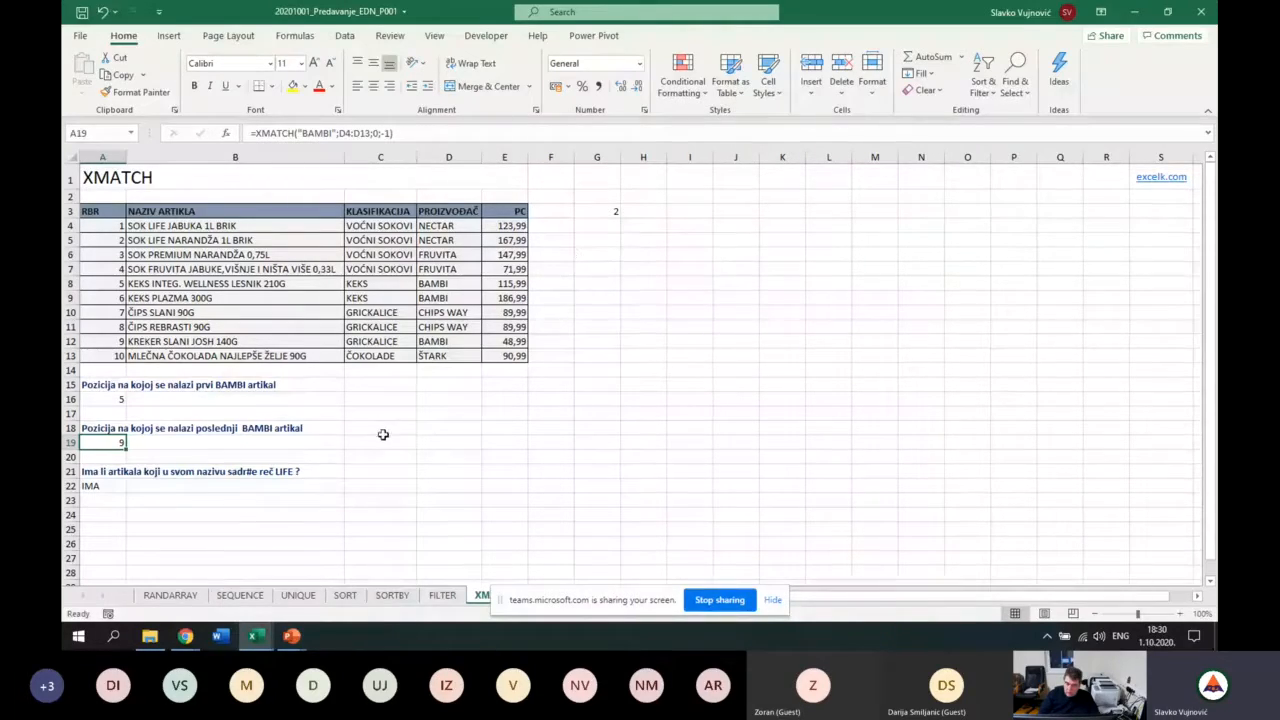
left_click(98, 486)
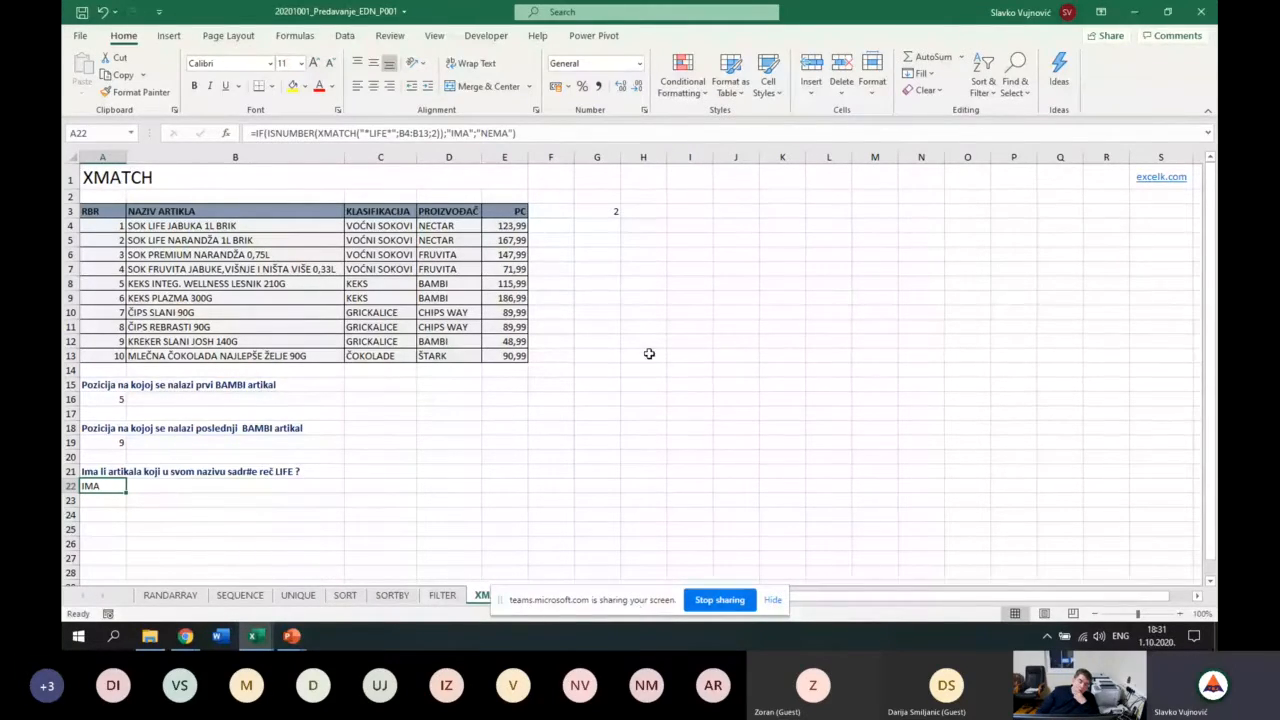
left_click_drag(822, 10, 735, 2)
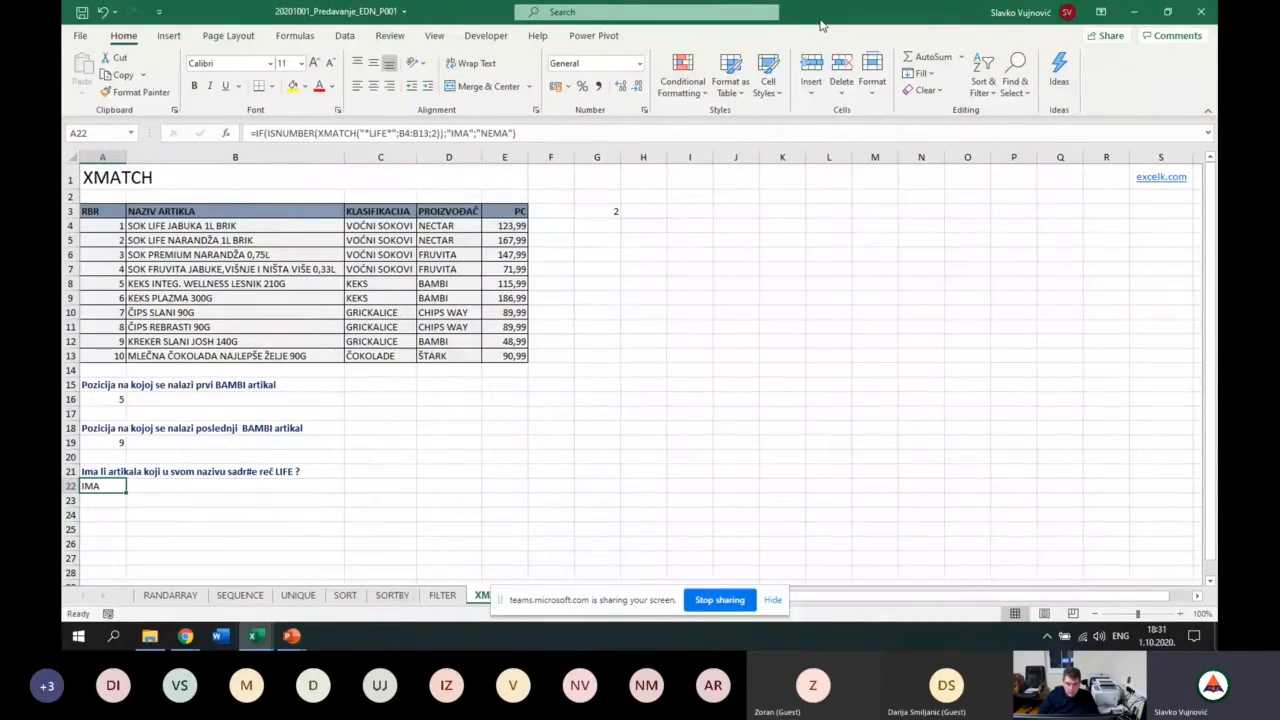
key("shift+Page_Down")
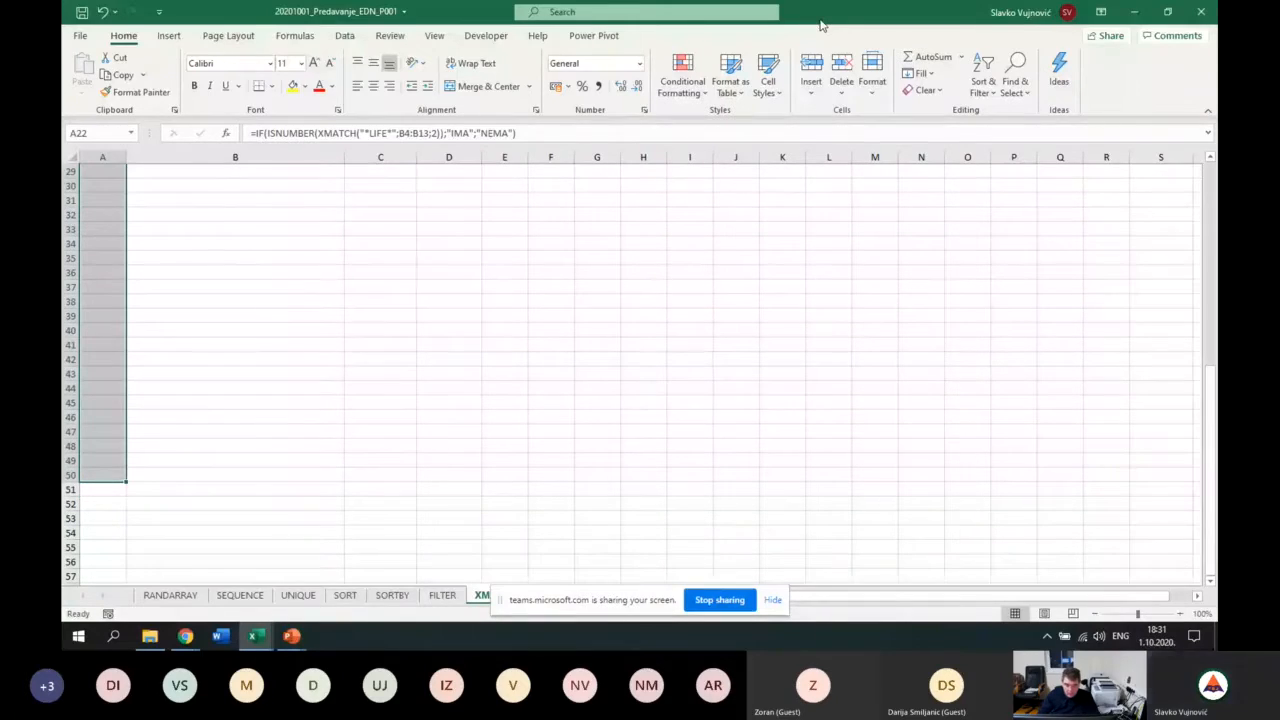
scroll(1147, 355, "up", 3)
left_click_drag(1209, 345, 1217, 187)
left_click(471, 557)
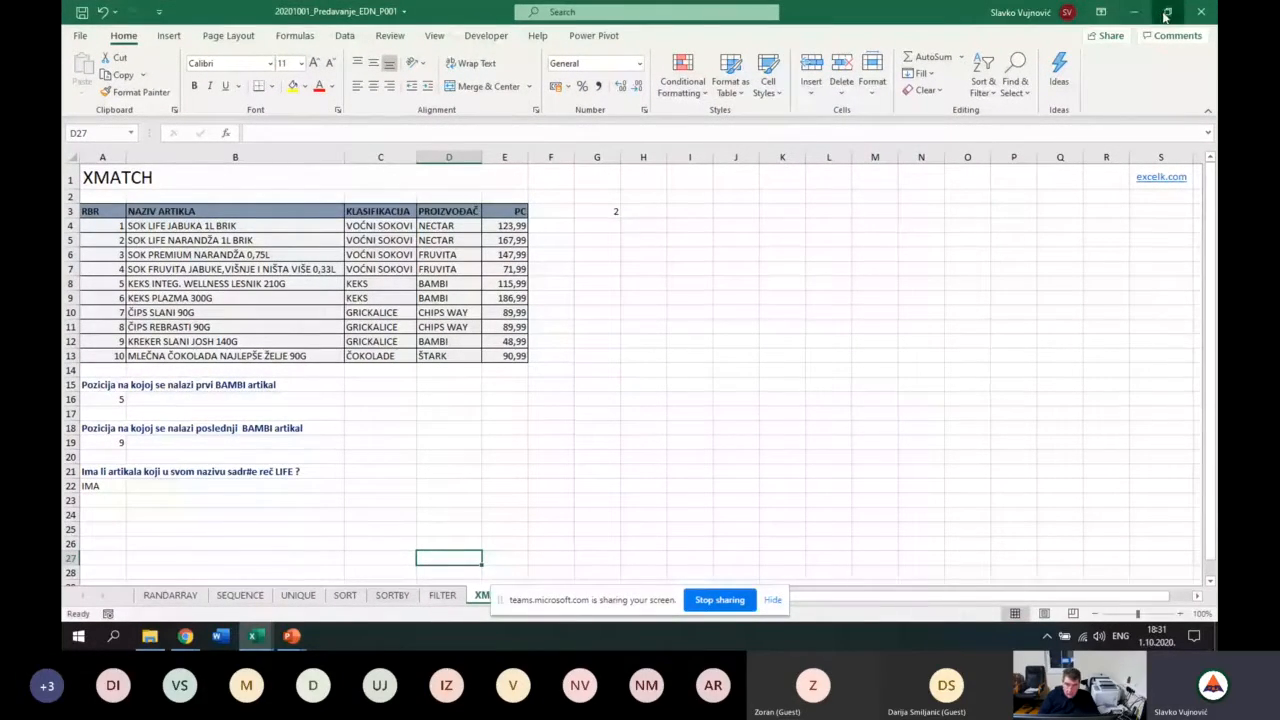
Go to the XLOOKUP worksheet and maximize the workbook window.
key("ctrl+Page_Down")
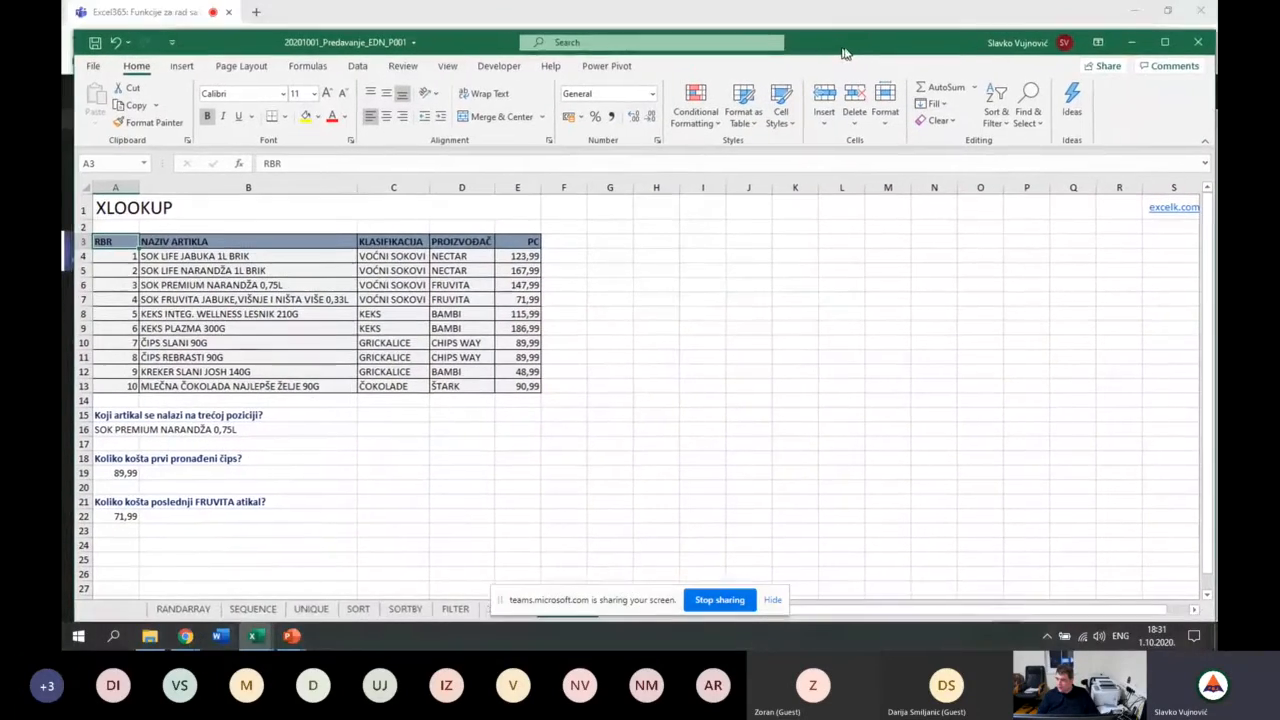
left_click(1173, 43)
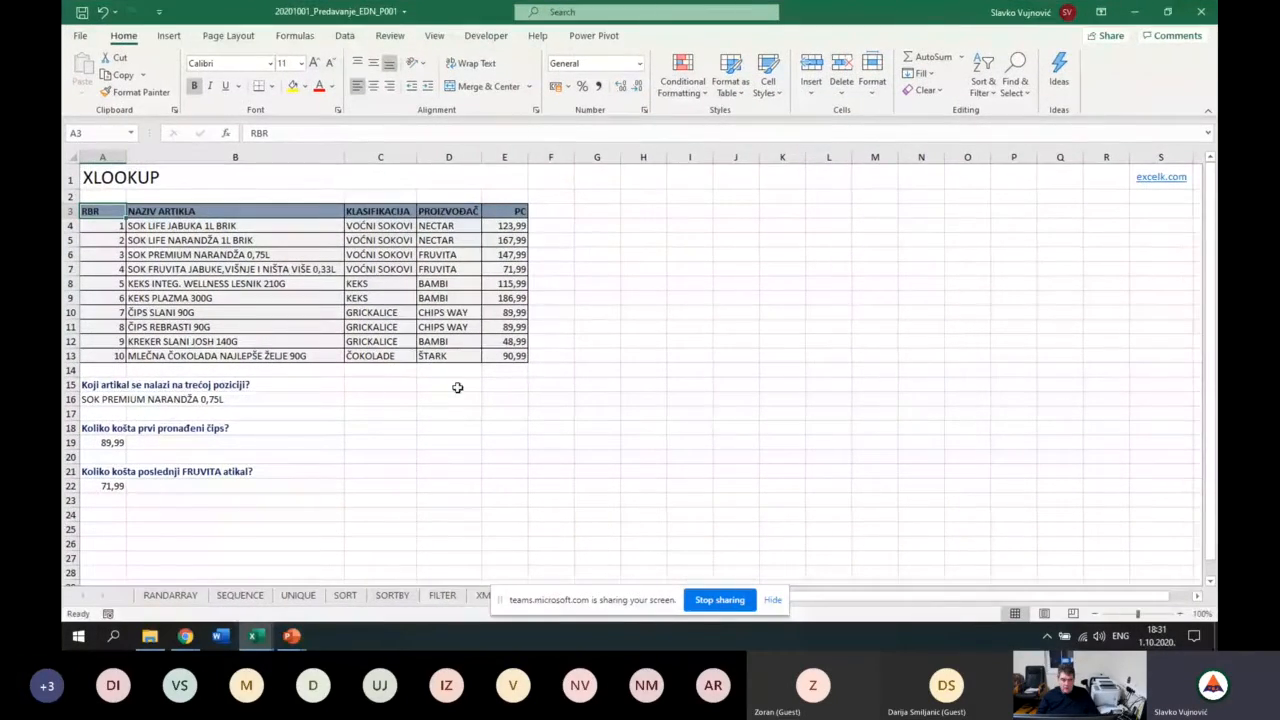
left_click(505, 384)
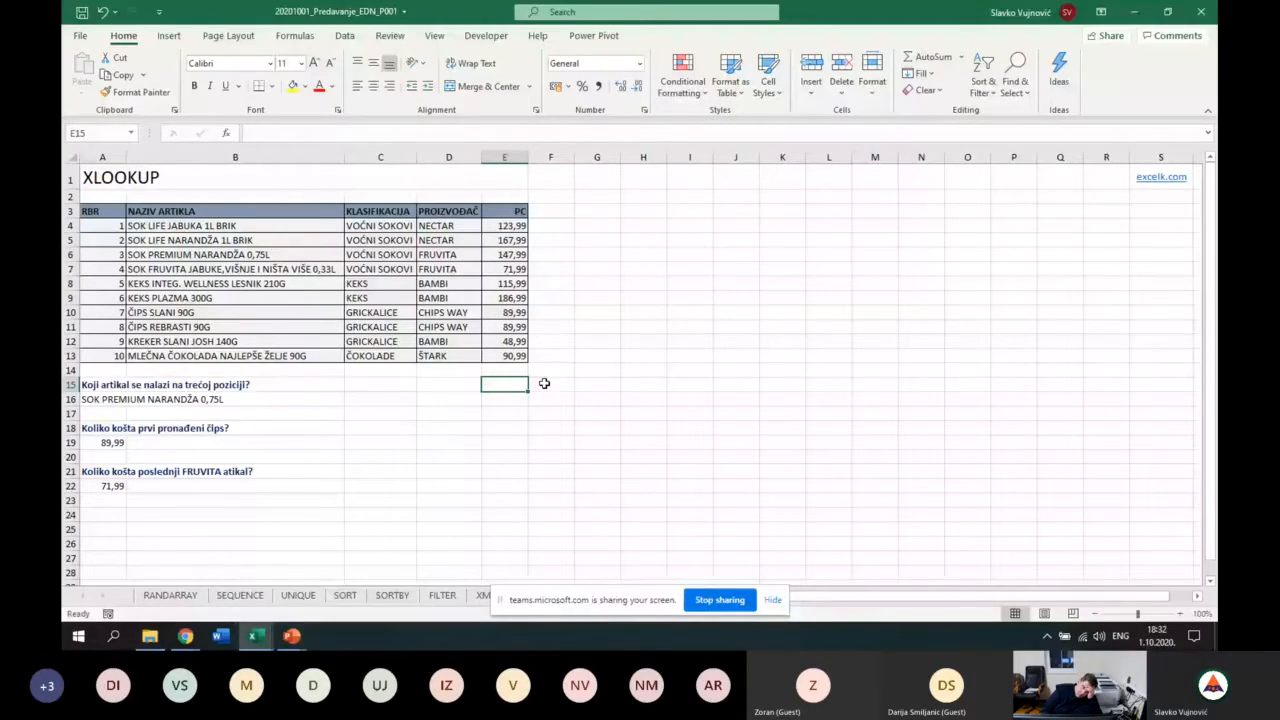
Start an XLOOKUP formula in G3 with lookup value "NECTAR", lookup array D4:D13 and return array E4:E13.
left_click(612, 211)
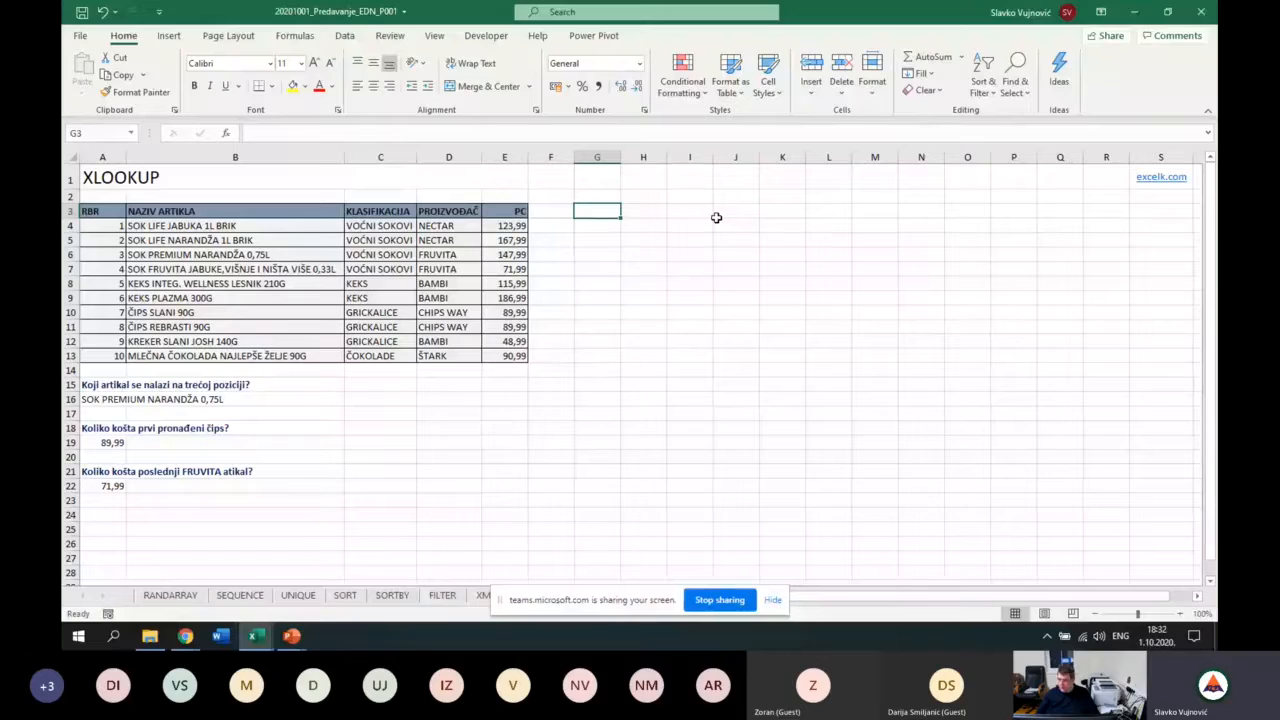
type("=x")
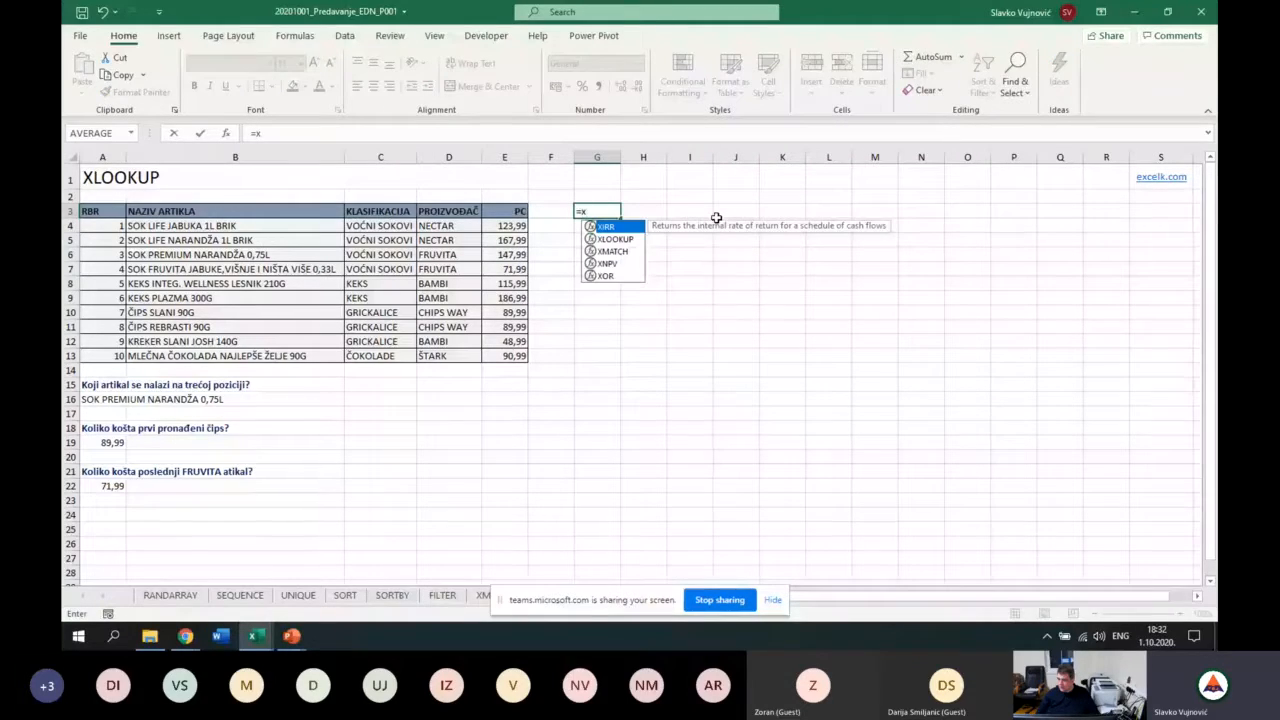
type("lo")
key("Tab")
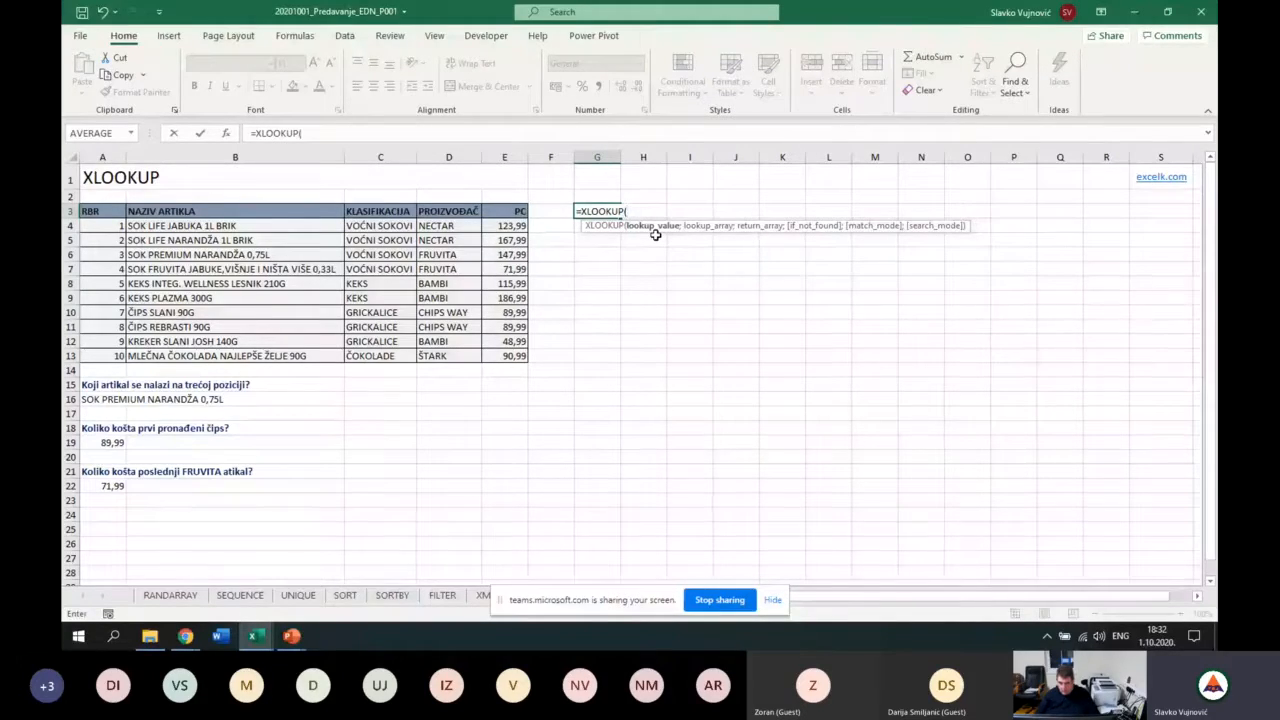
type("\"N")
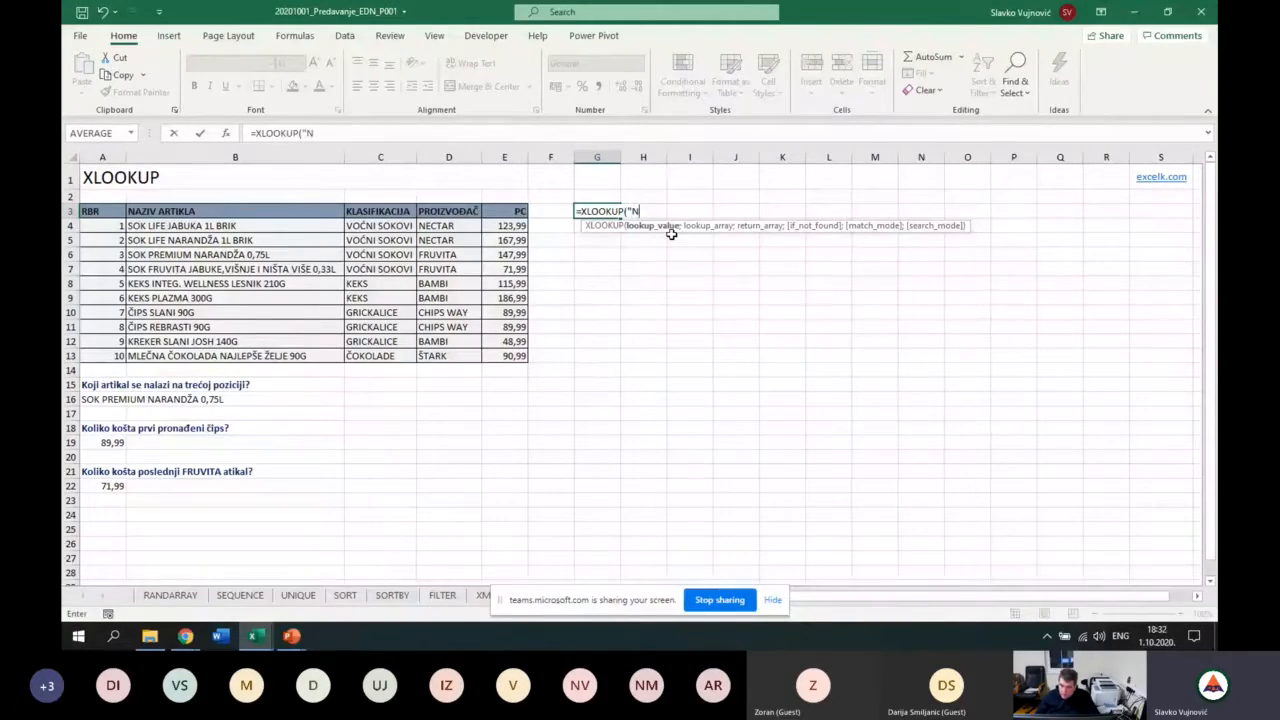
type("ECTAR\"")
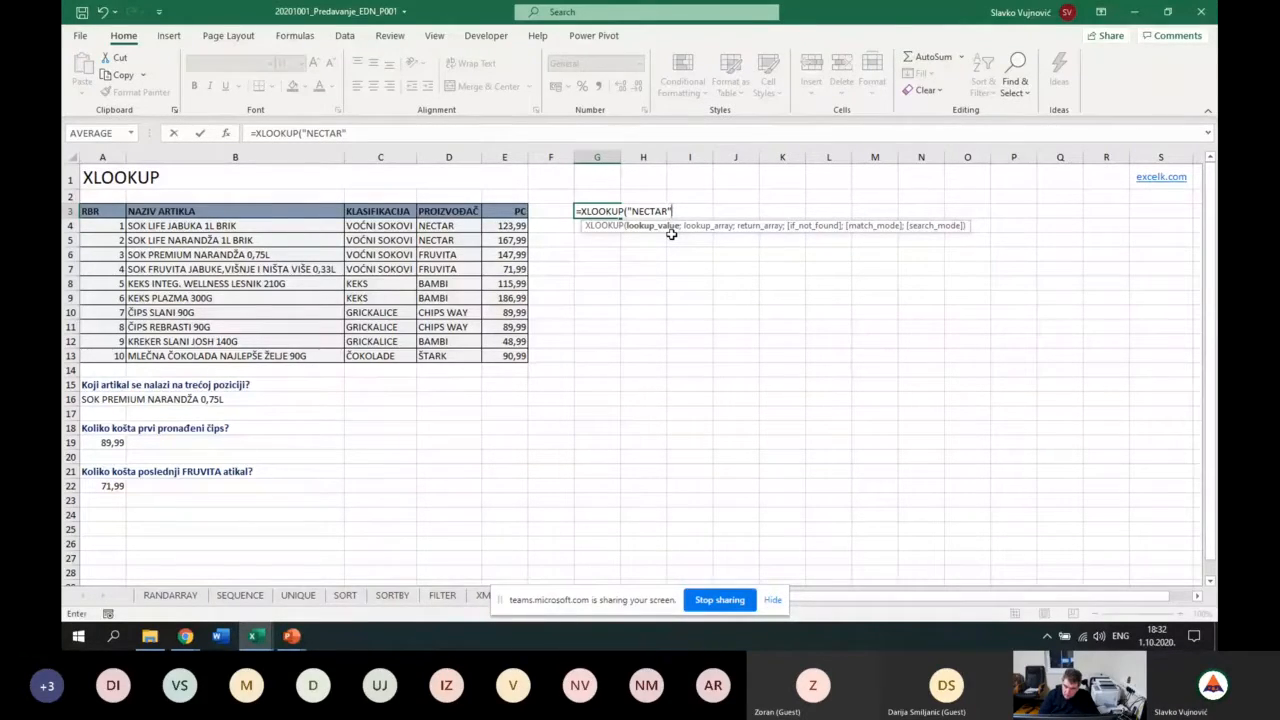
type(";")
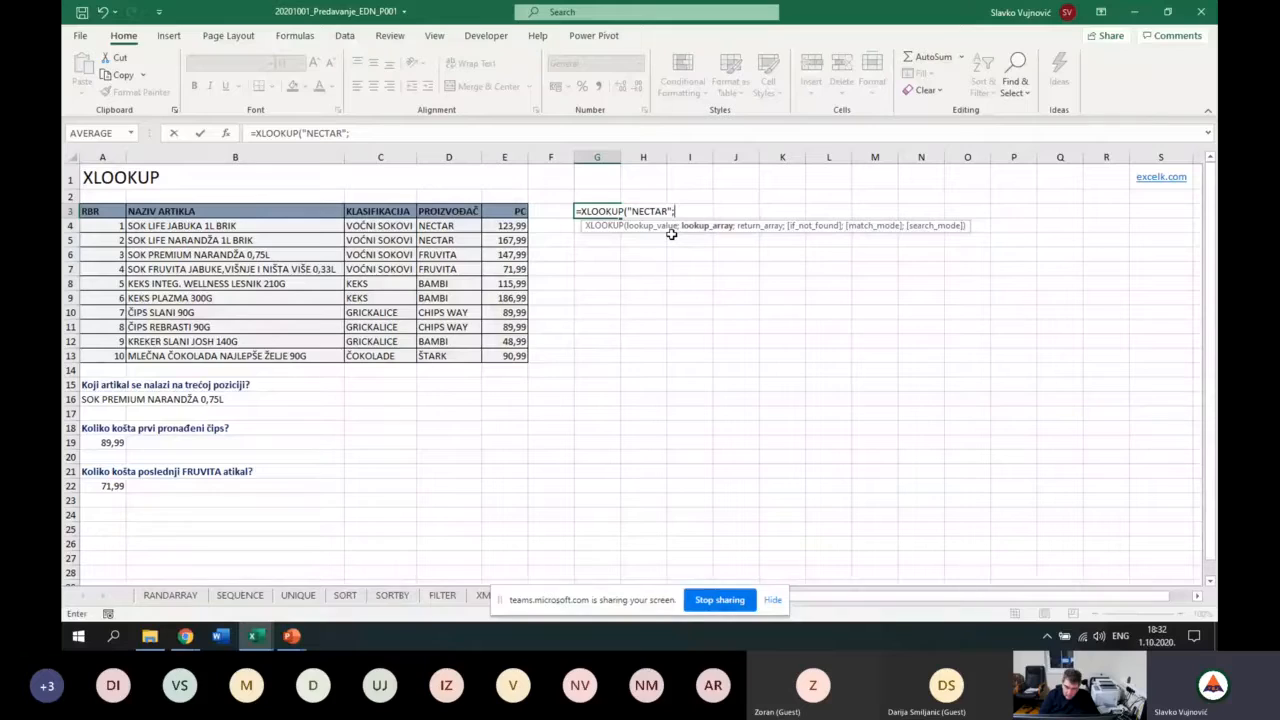
left_click_drag(449, 225, 446, 357)
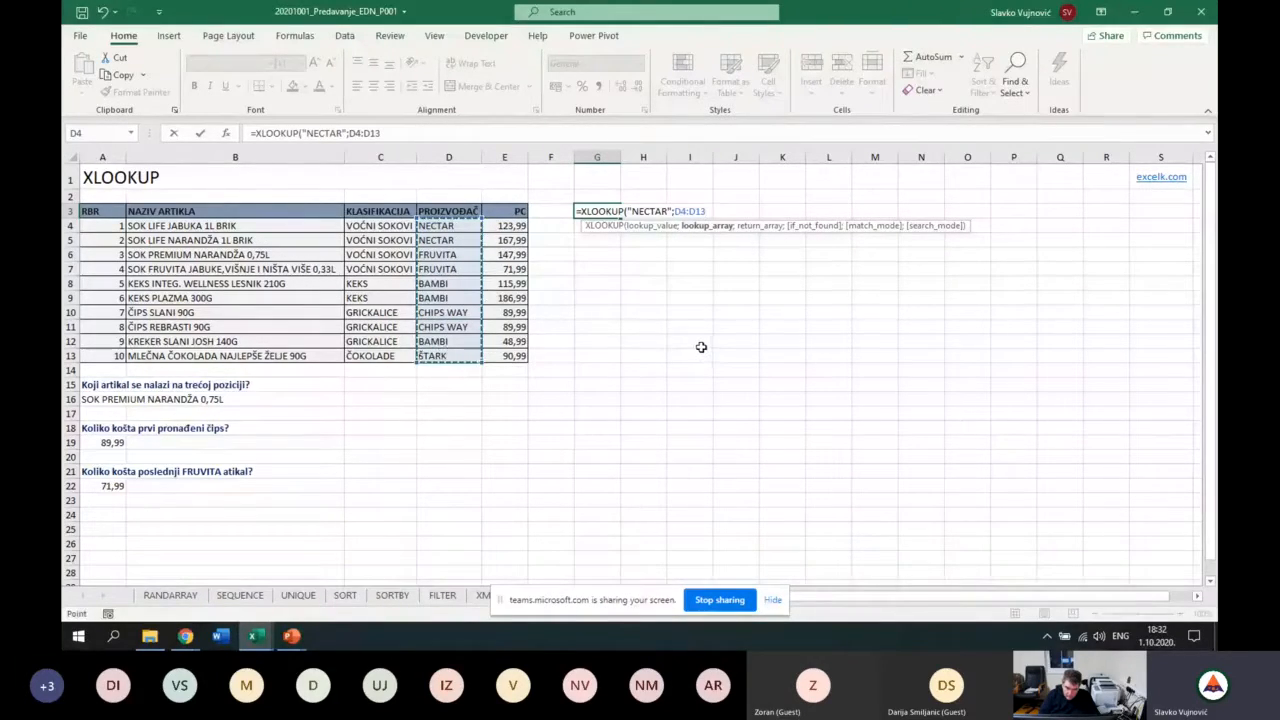
type(";")
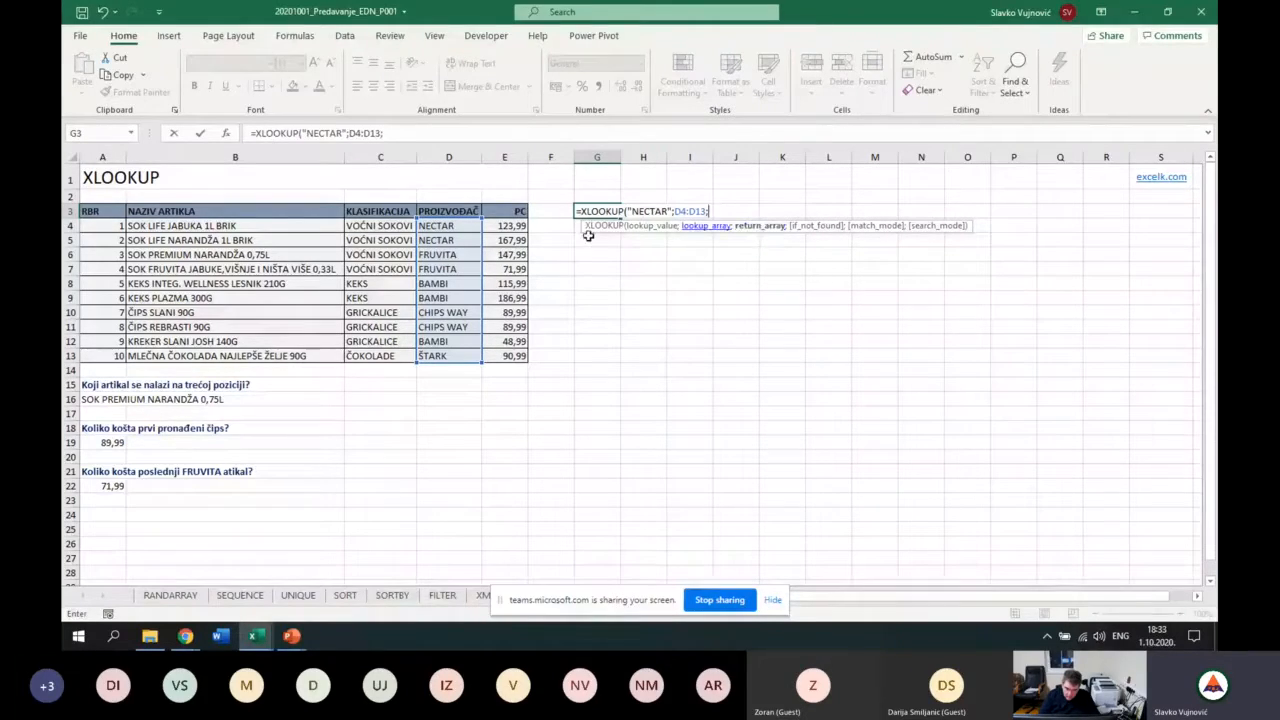
left_click_drag(506, 225, 511, 359)
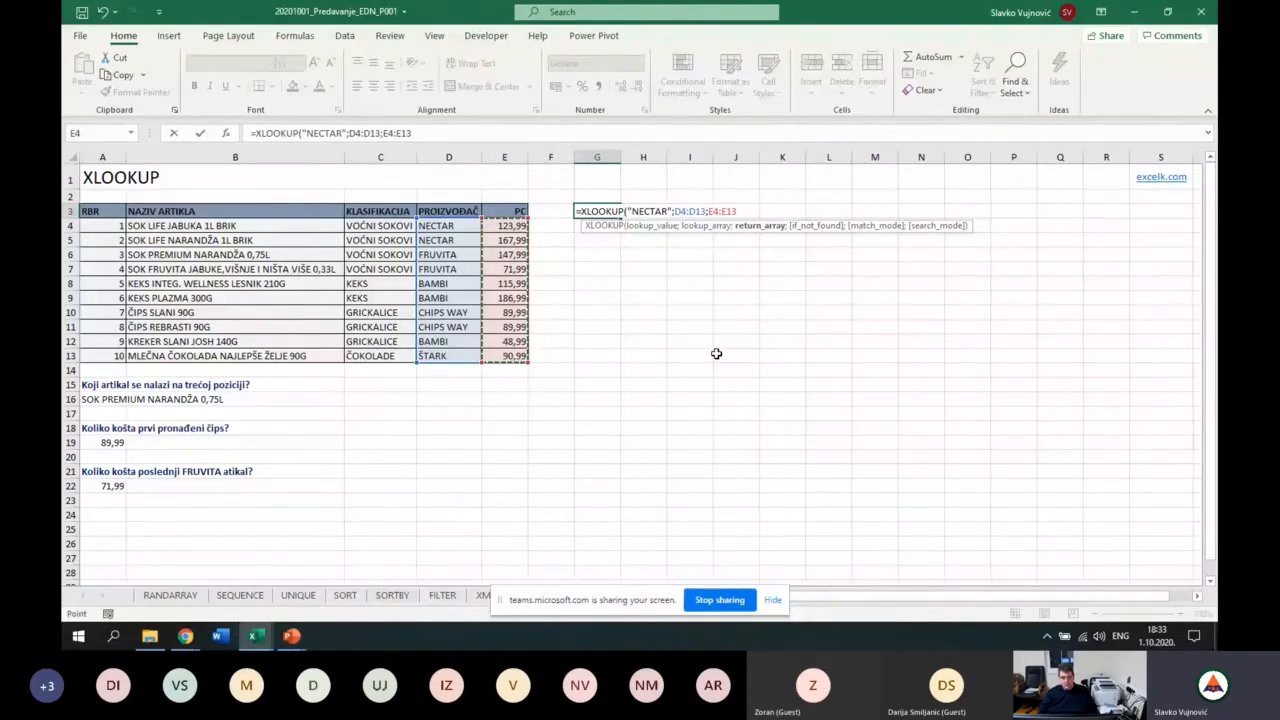
Complete the G3 XLOOKUP with "nije pronađen rezultat" as the not-found text, match mode 0 and search mode 1.
type(";")
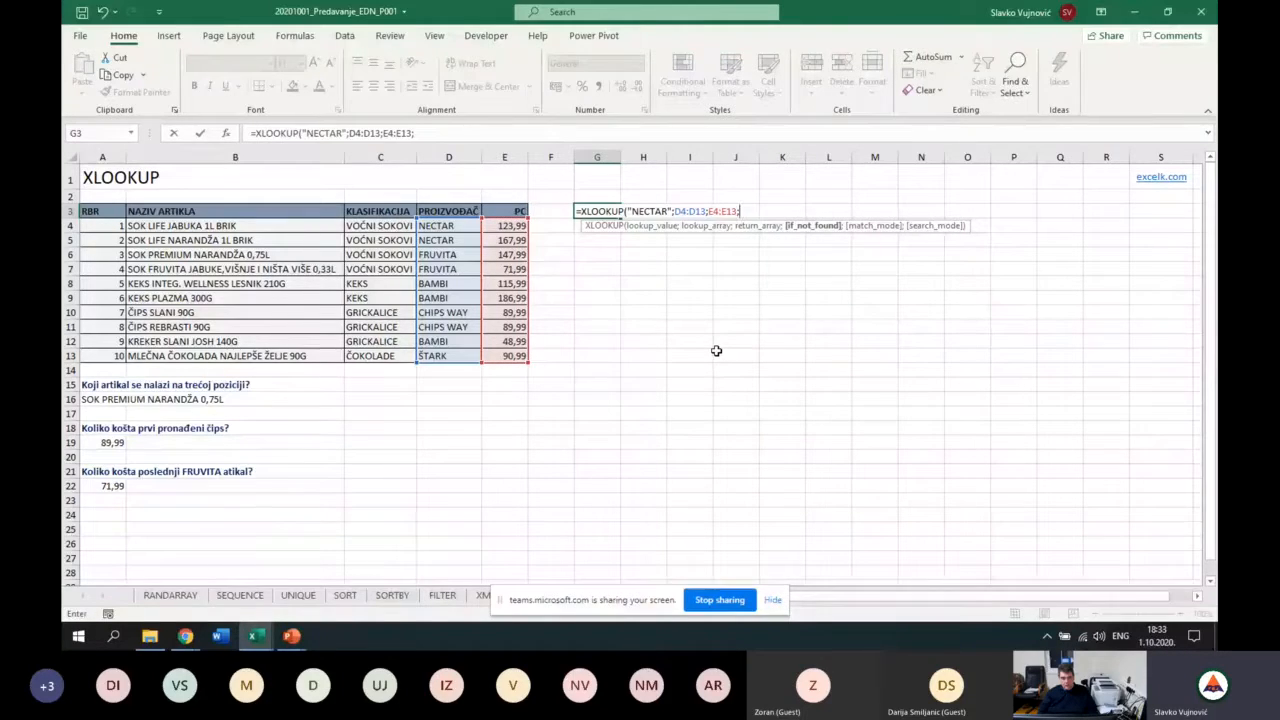
type("\"nije prona)")
key("BackSpace")
key("alt+shift")
type("đen rezultat\"")
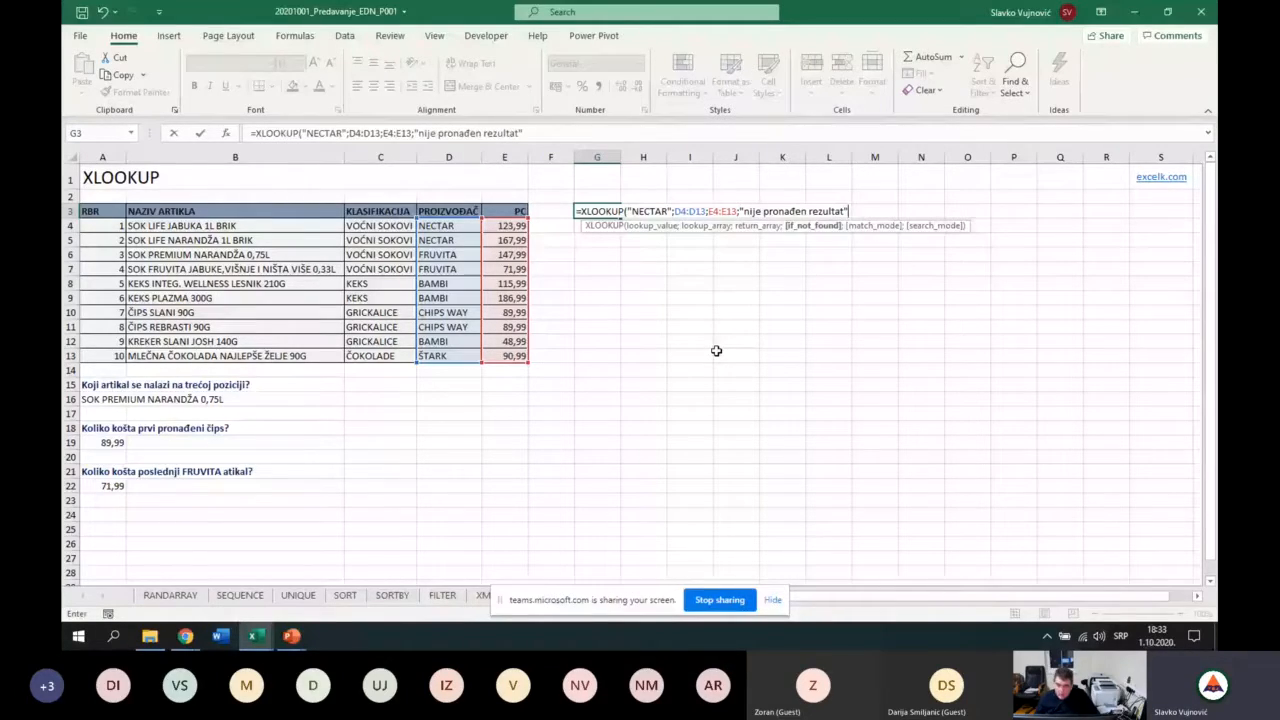
key("alt+shift")
type(";")
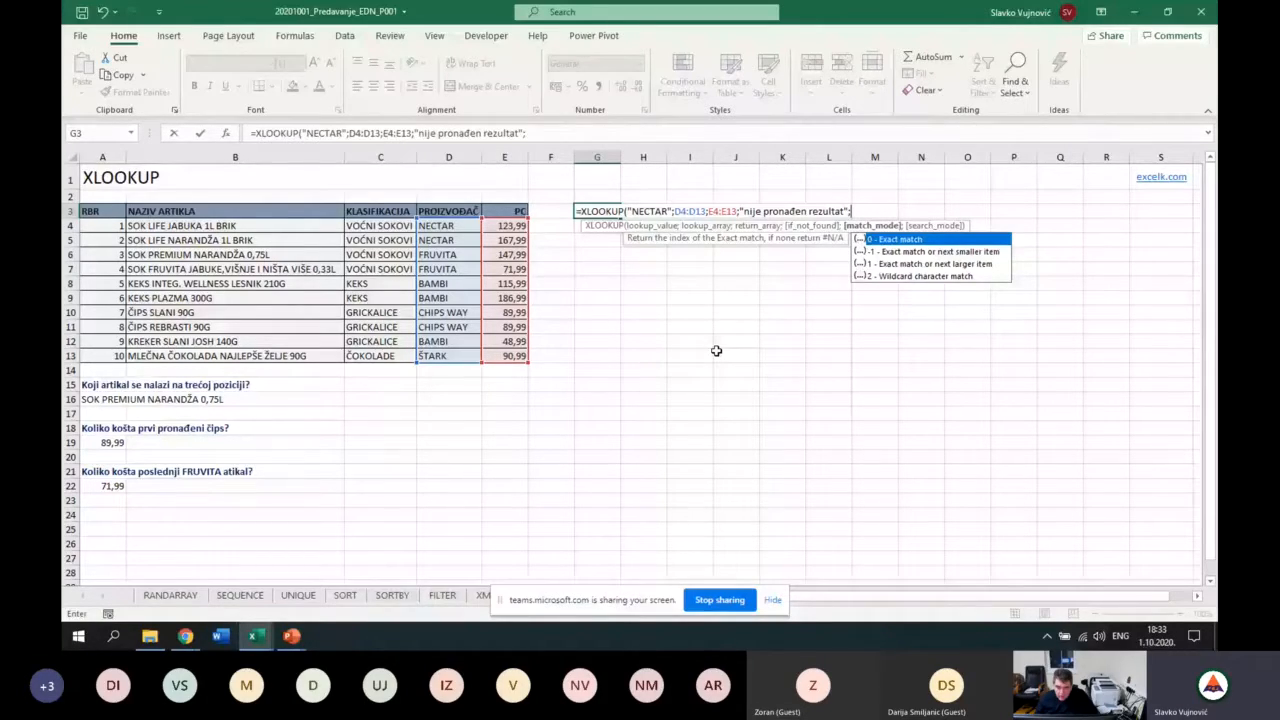
type("0;")
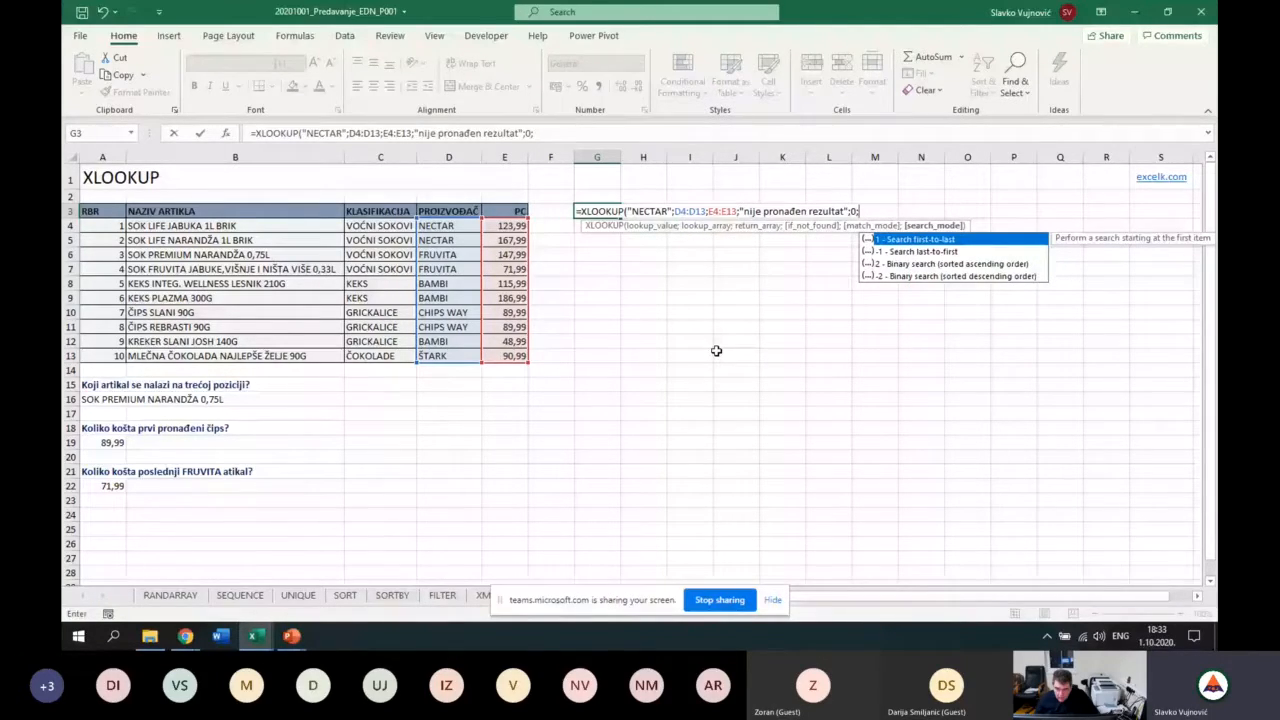
type("1)")
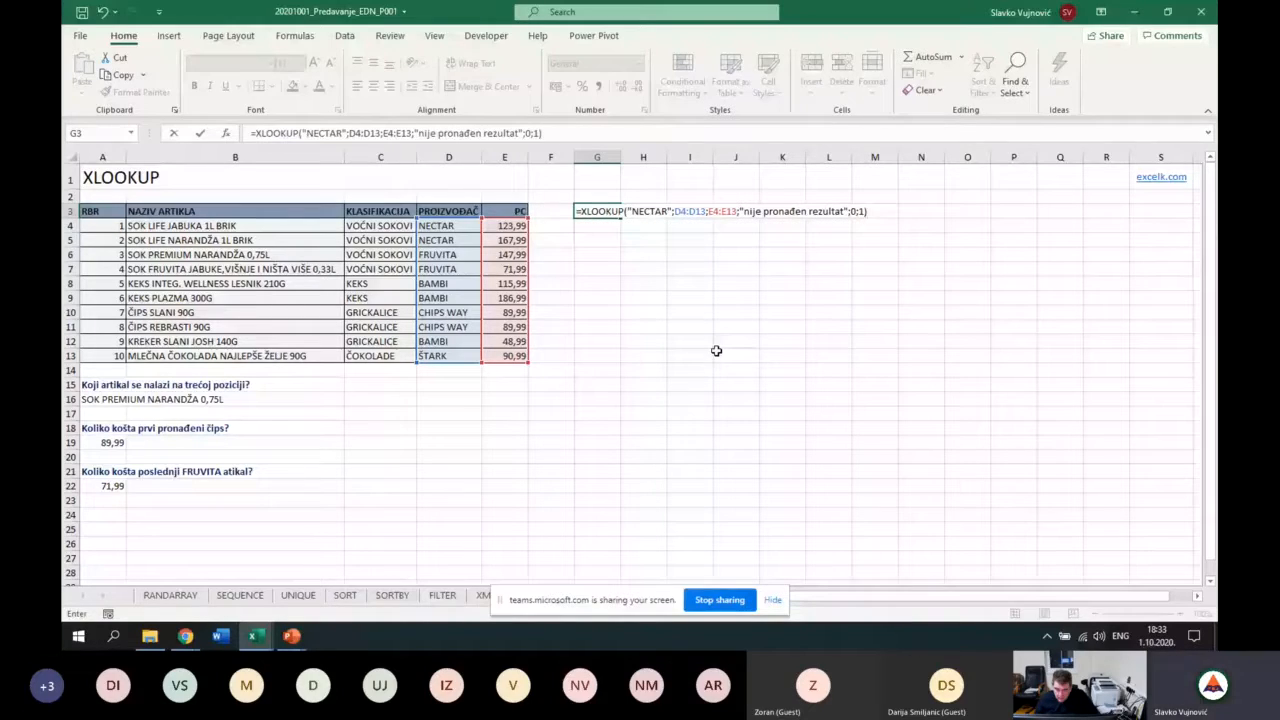
key("Return")
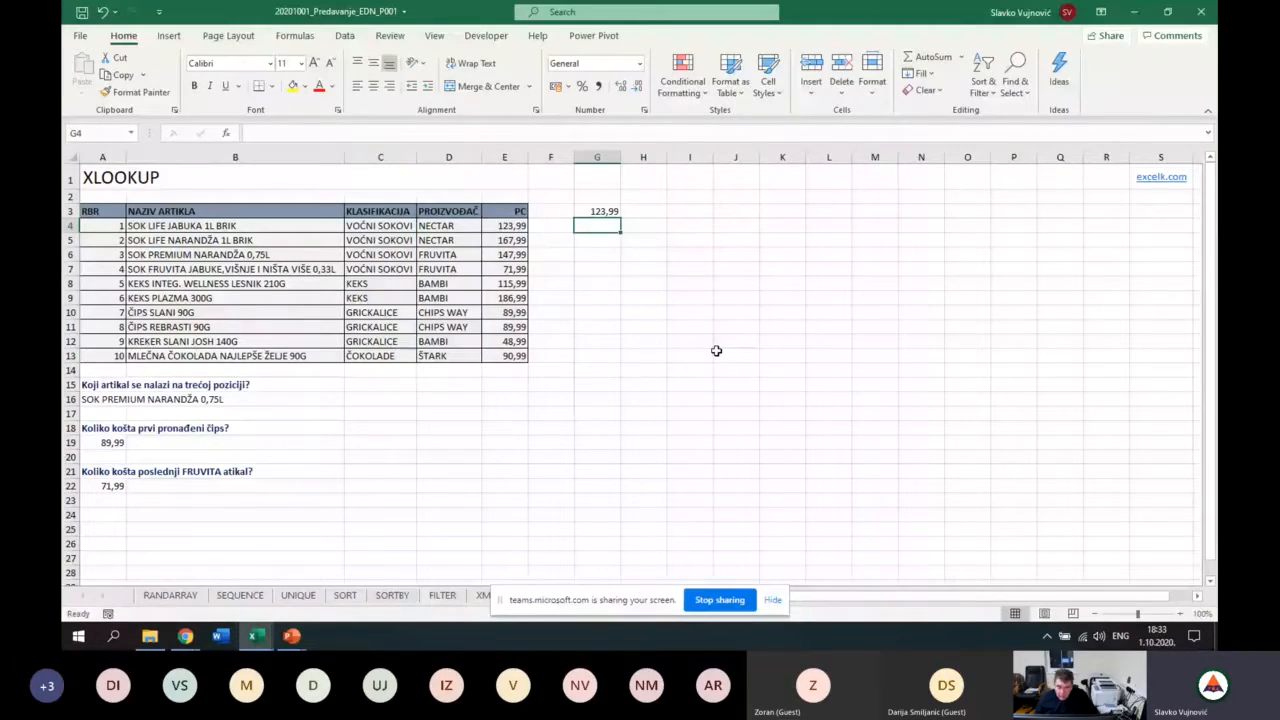
Compare the G3 result with the manufacturer entries in column D and the price of the first NECTAR article.
key("Up")
key("Left")
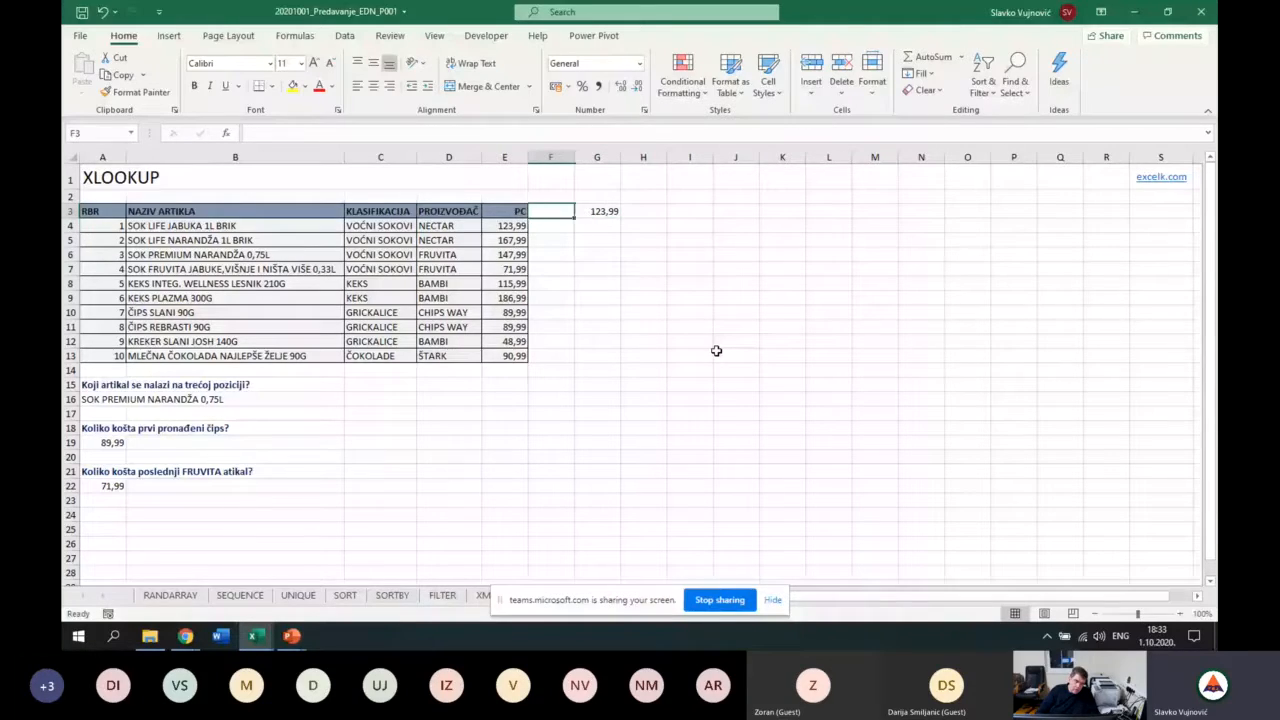
key("Left")
key("Left")
key("Down")
key("Down")
key("Down")
key("Down")
key("Down")
key("Up")
key("Up")
key("Up")
key("Up")
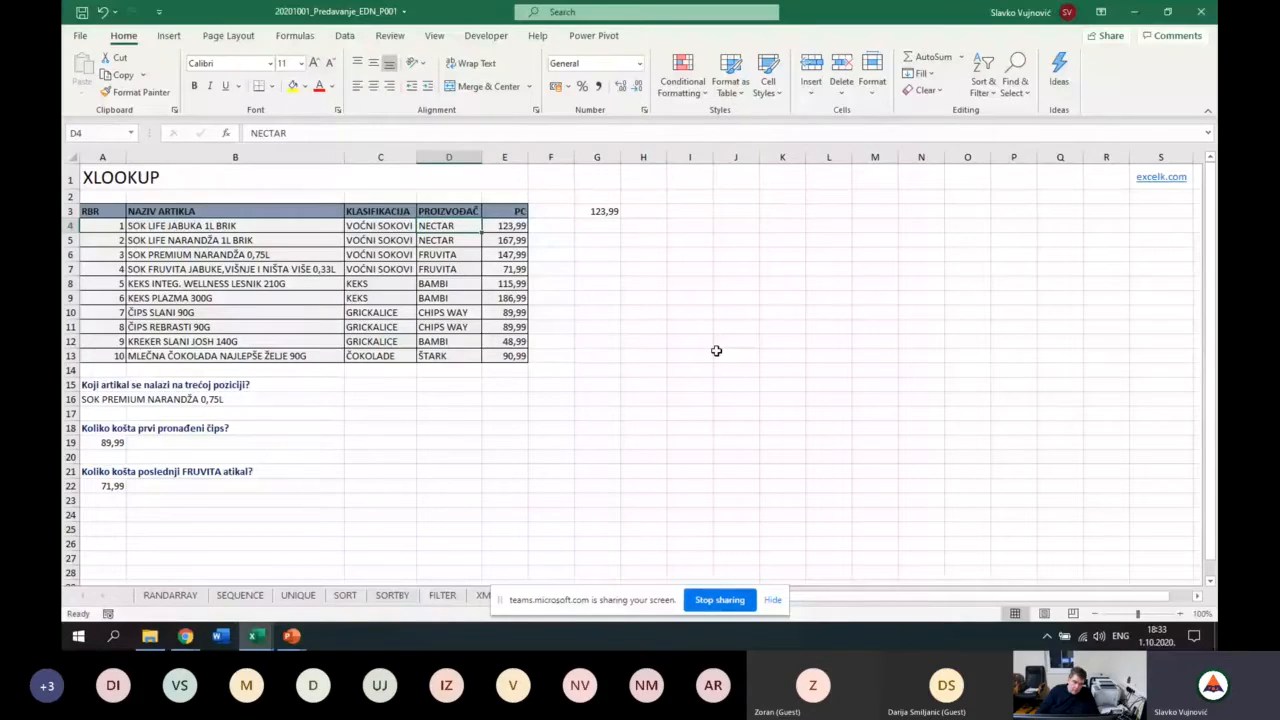
key("Right")
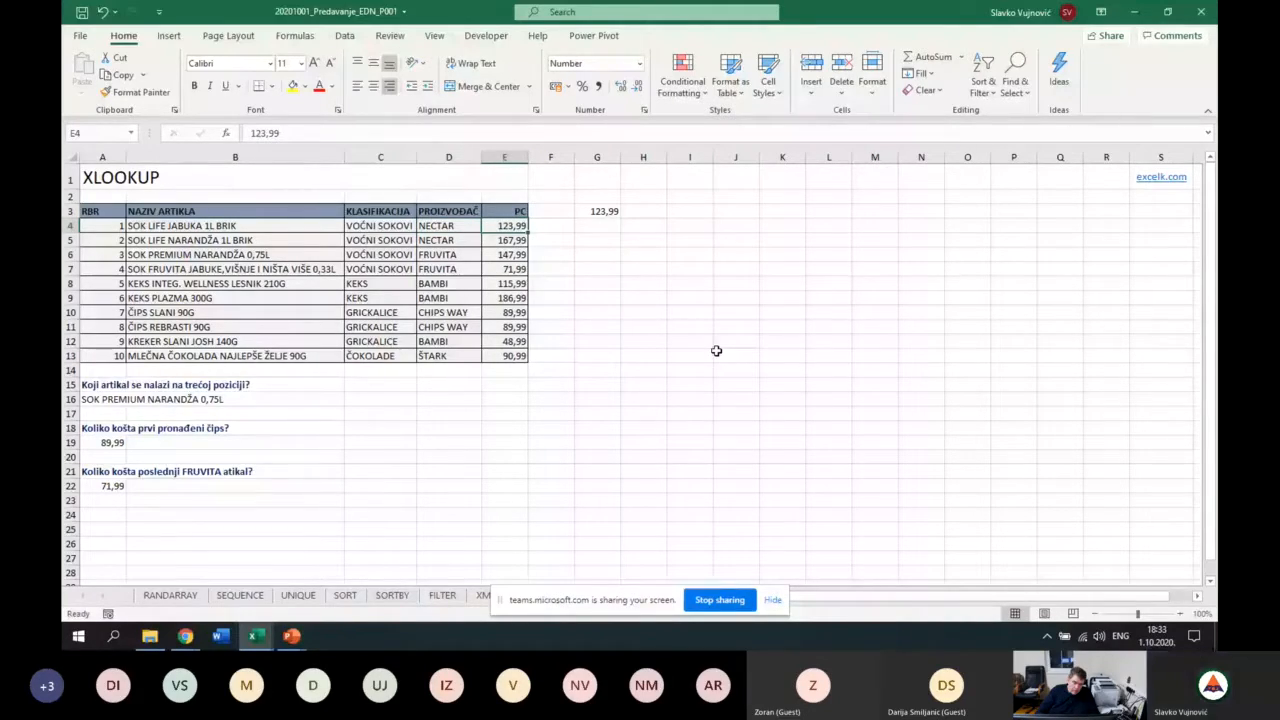
key("Left")
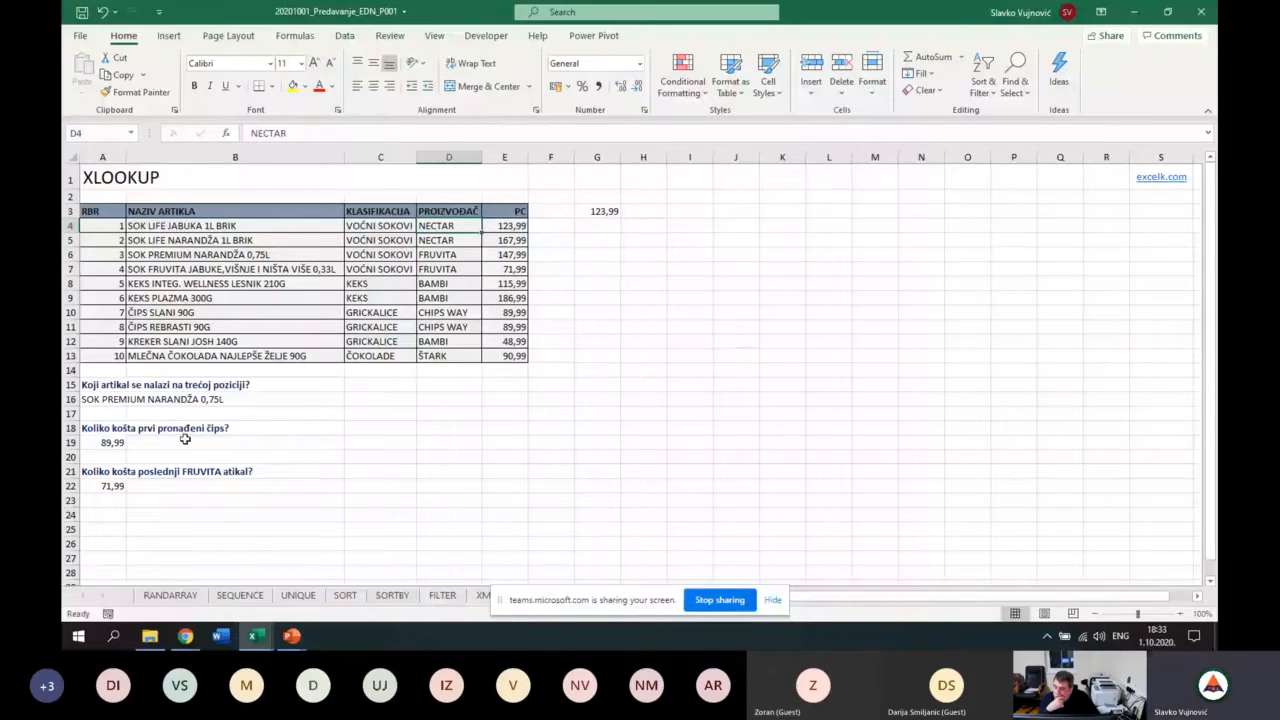
Examine the prepared XLOOKUP formulas in A16, A19 and A22 for the third article, first chips and last FRUVITA article.
left_click(105, 399)
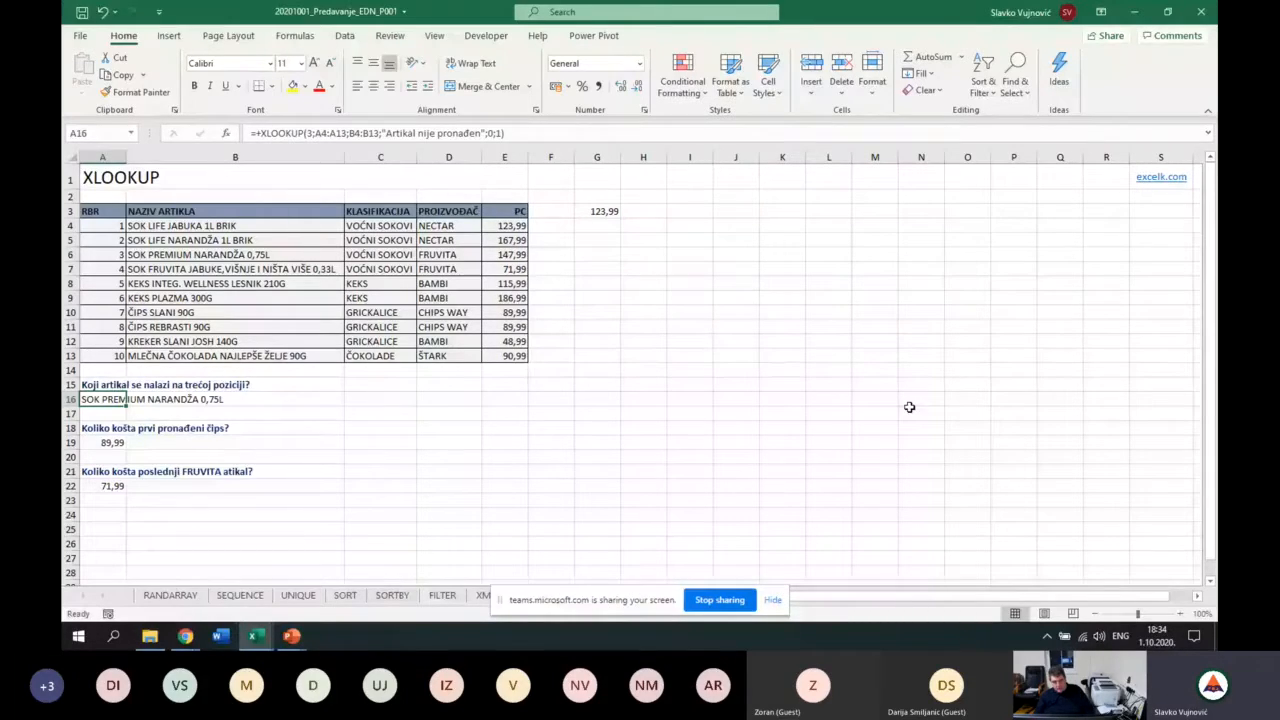
key("Down")
key("Down")
key("Down")
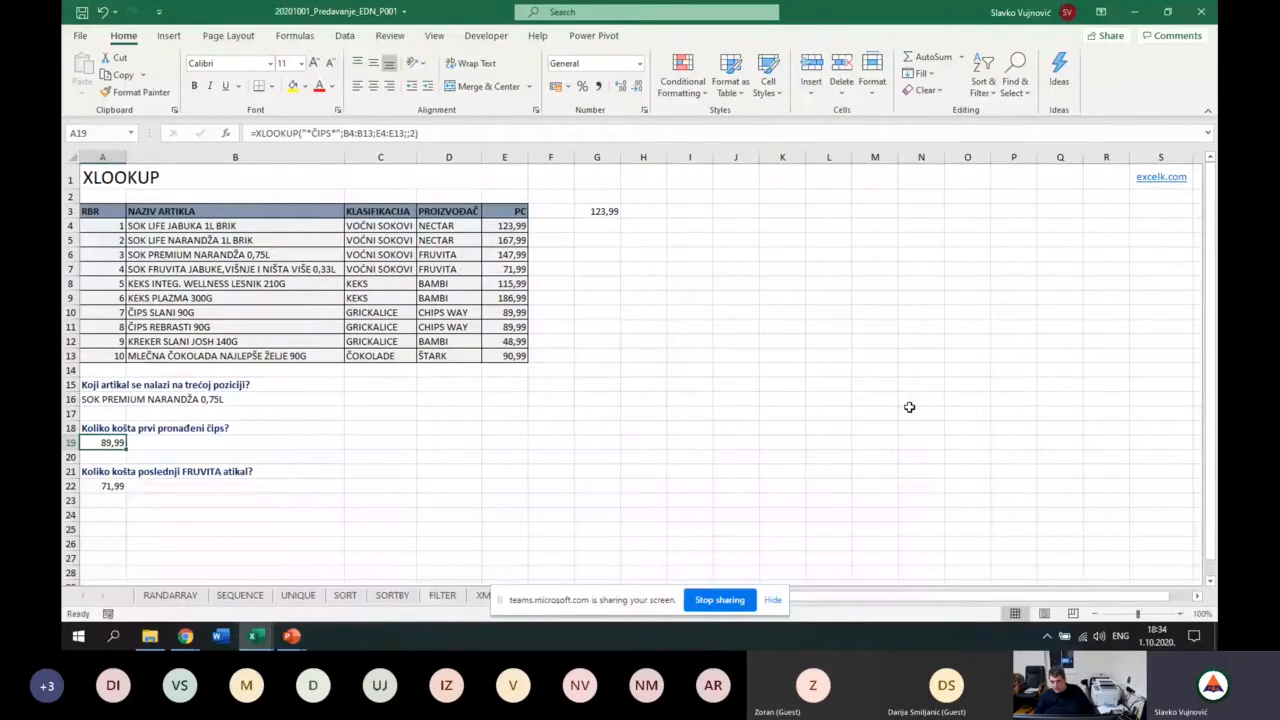
key("Down")
key("Down")
key("Down")
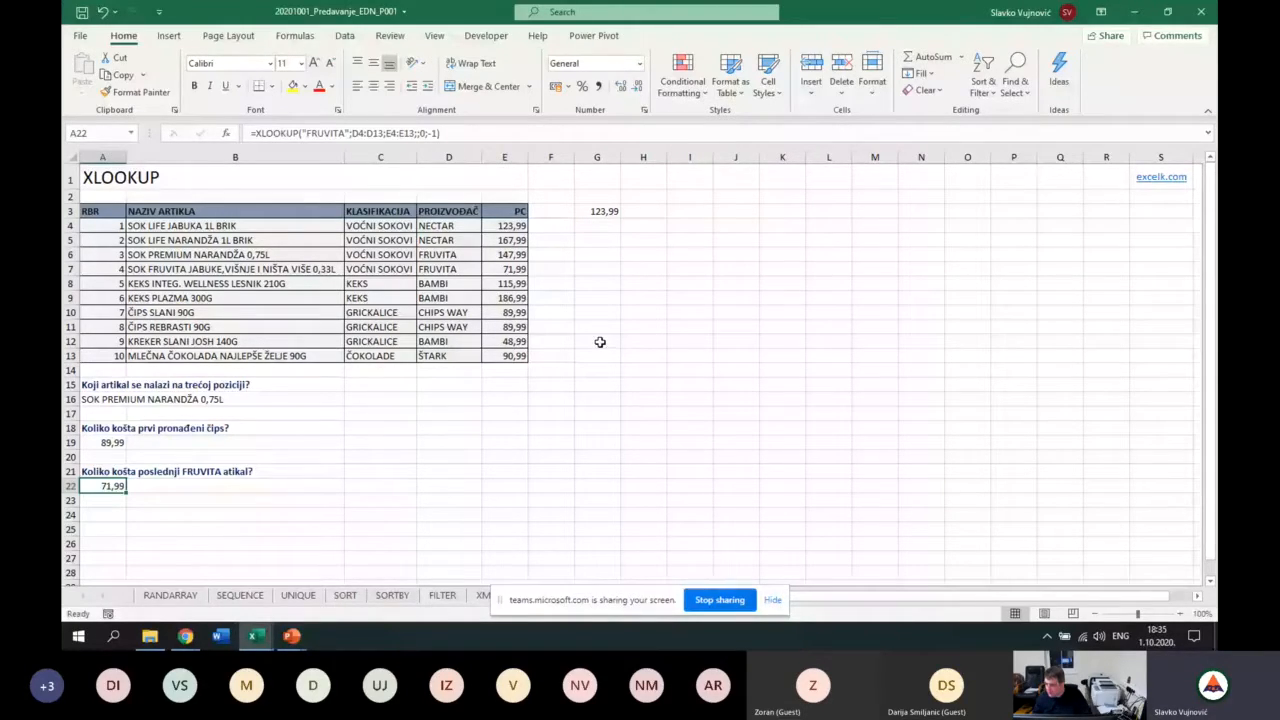
left_click(597, 240)
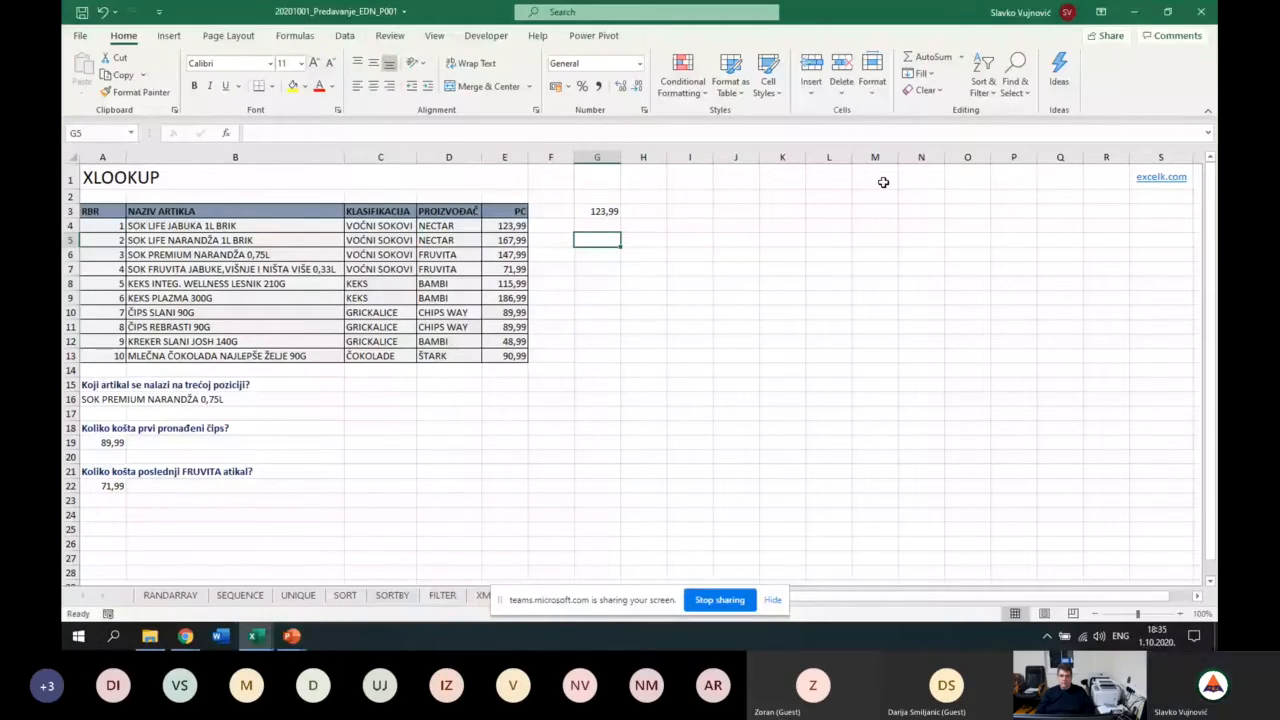
Check the Teams meeting in Chrome and return to the G3 formula on the XLOOKUP worksheet in Excel.
mouse_move(185, 638)
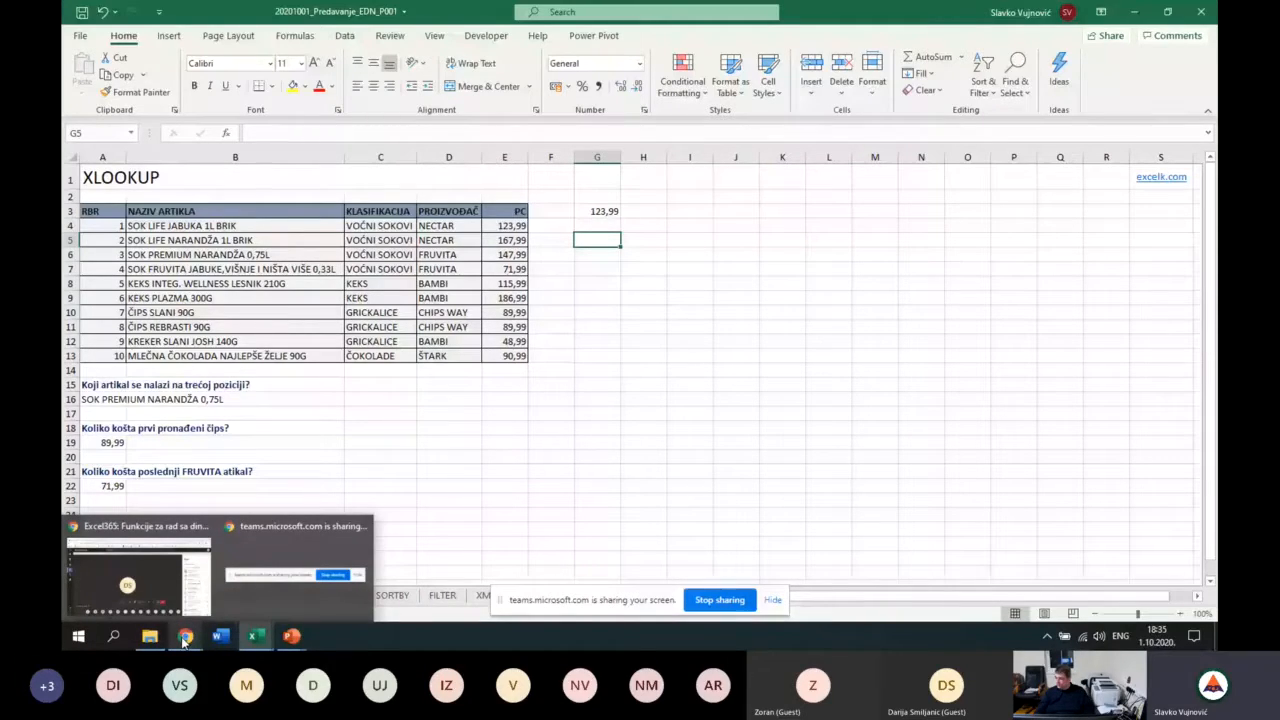
left_click(139, 575)
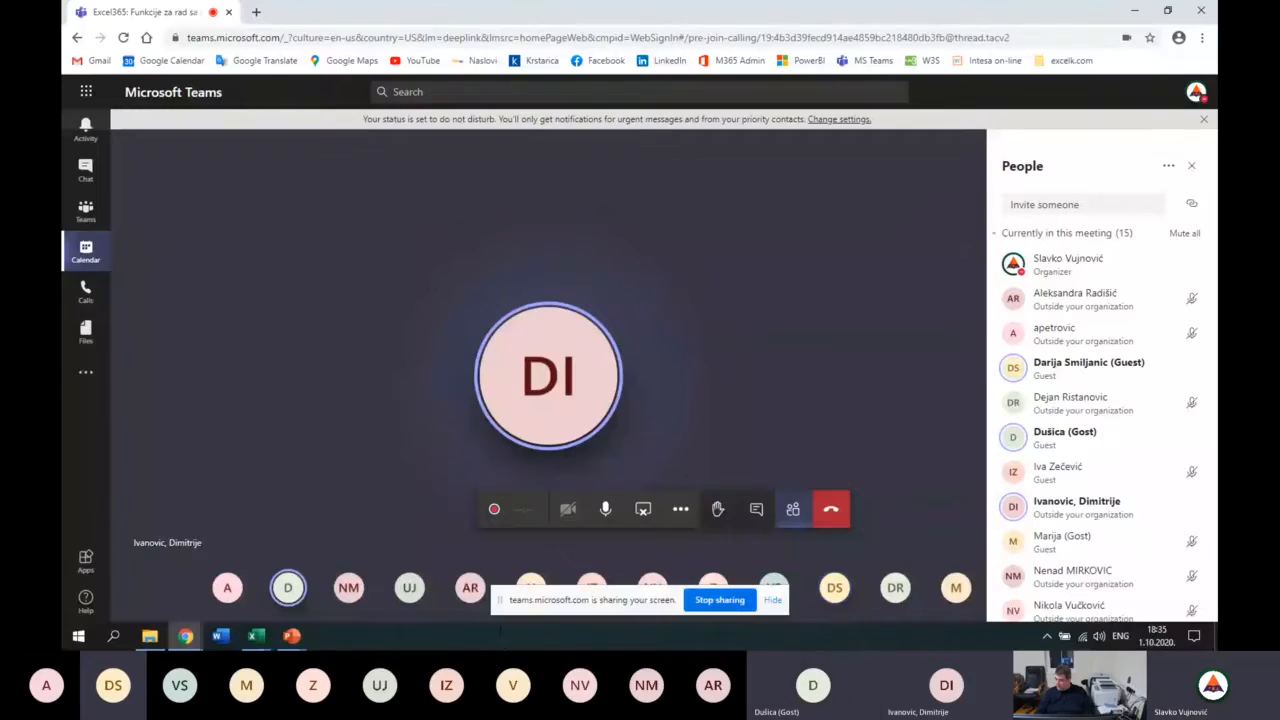
mouse_move(252, 640)
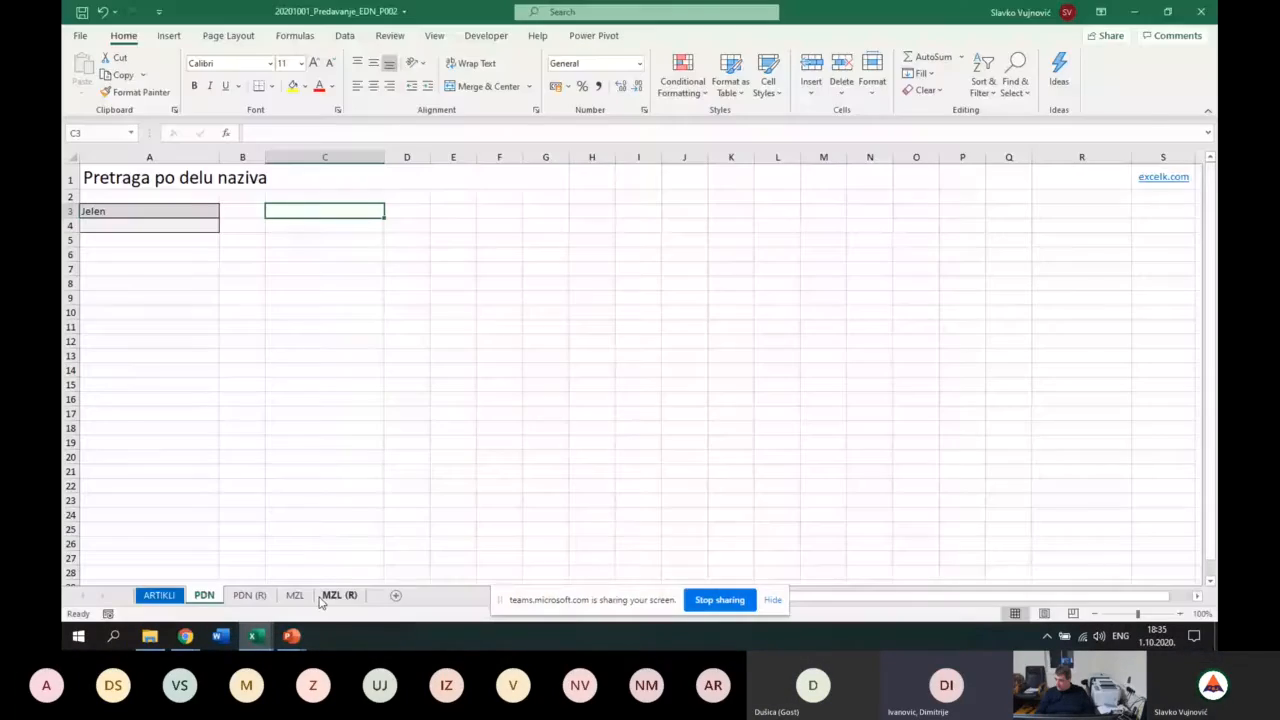
left_click(322, 598)
mouse_move(252, 636)
left_click(206, 590)
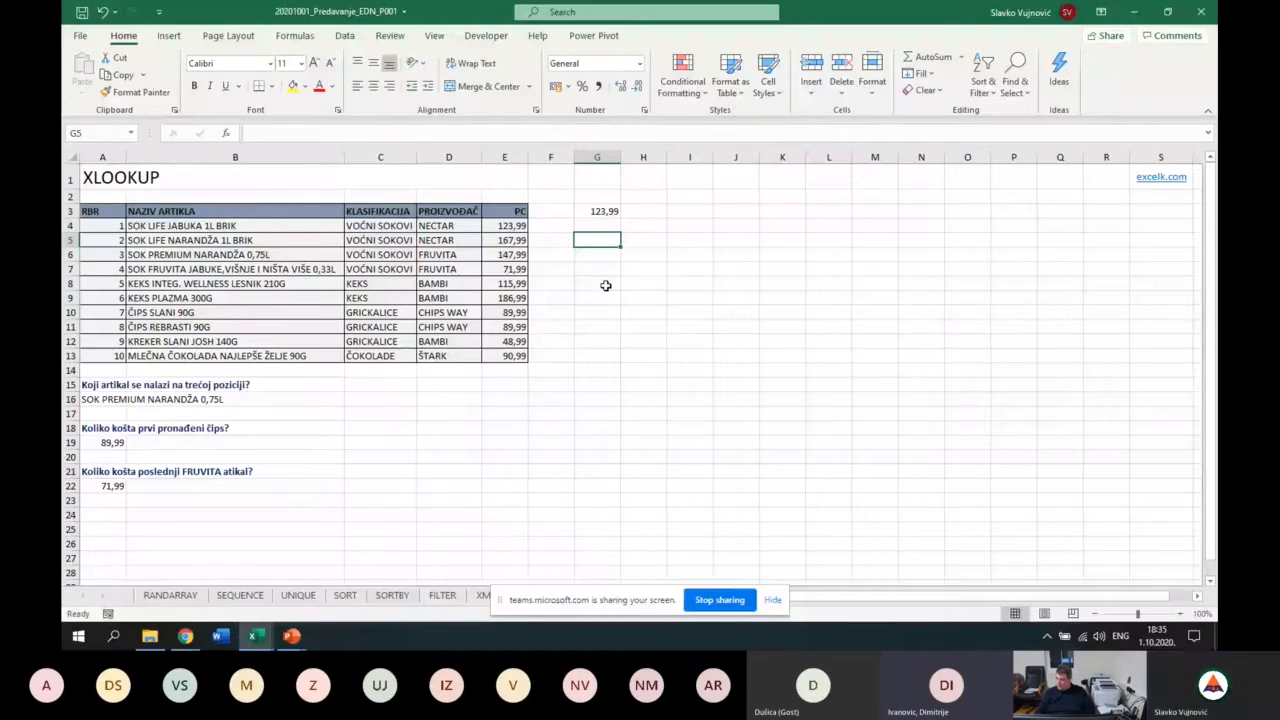
key("Up")
key("Up")
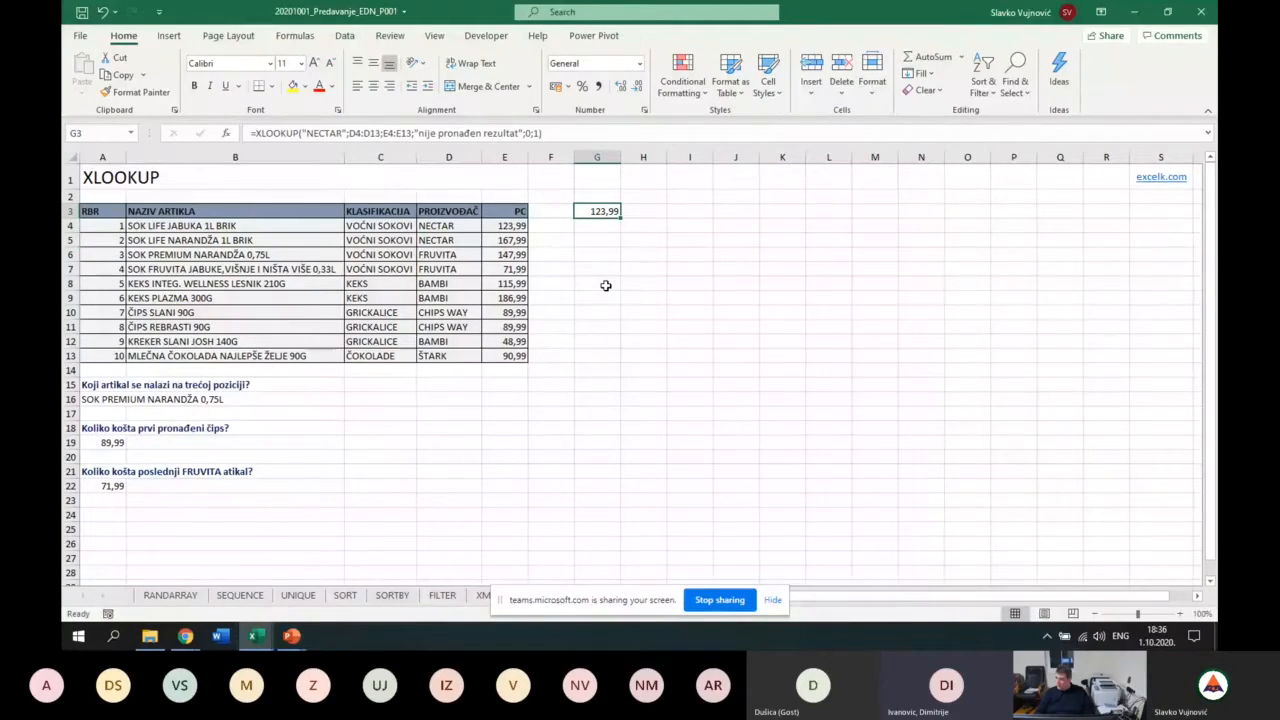
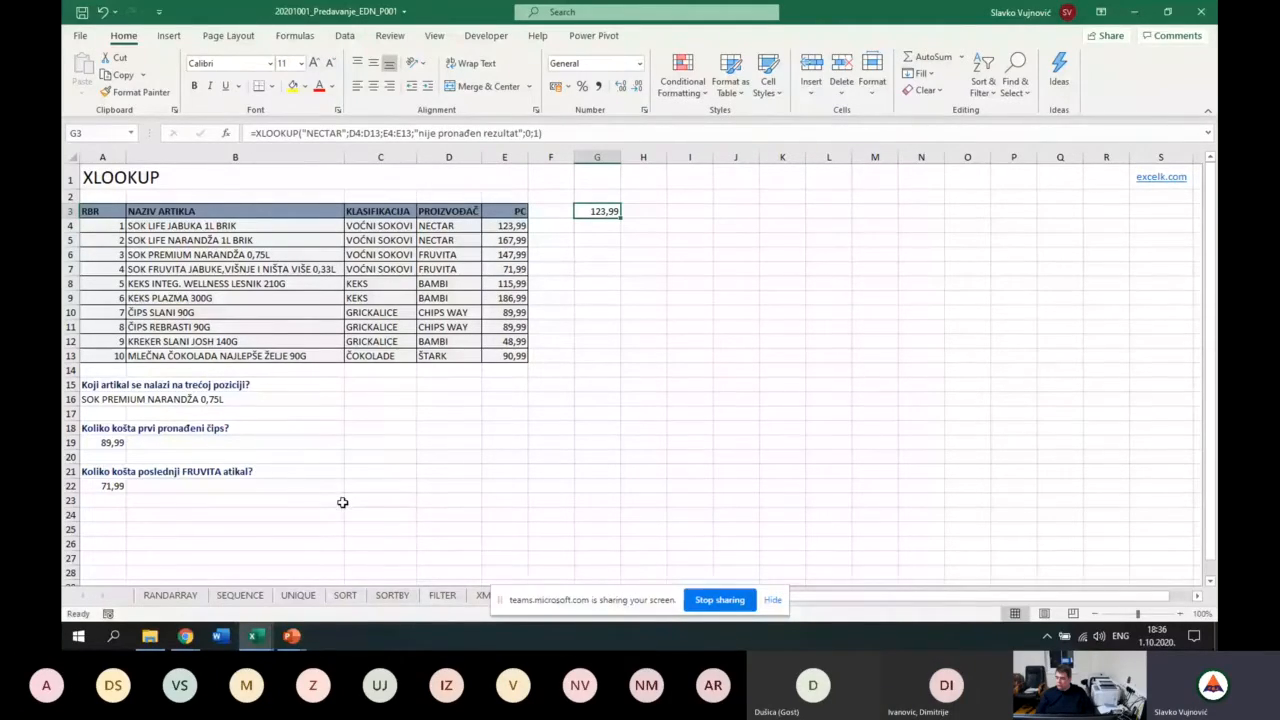
Switch to the 20201001_Predavanje_EDN_P002 workbook with the search-by-part-of-name sheet PDN.
key("alt+Tab")
key("alt+Tab")
key("alt+Tab")
key("alt+Tab")
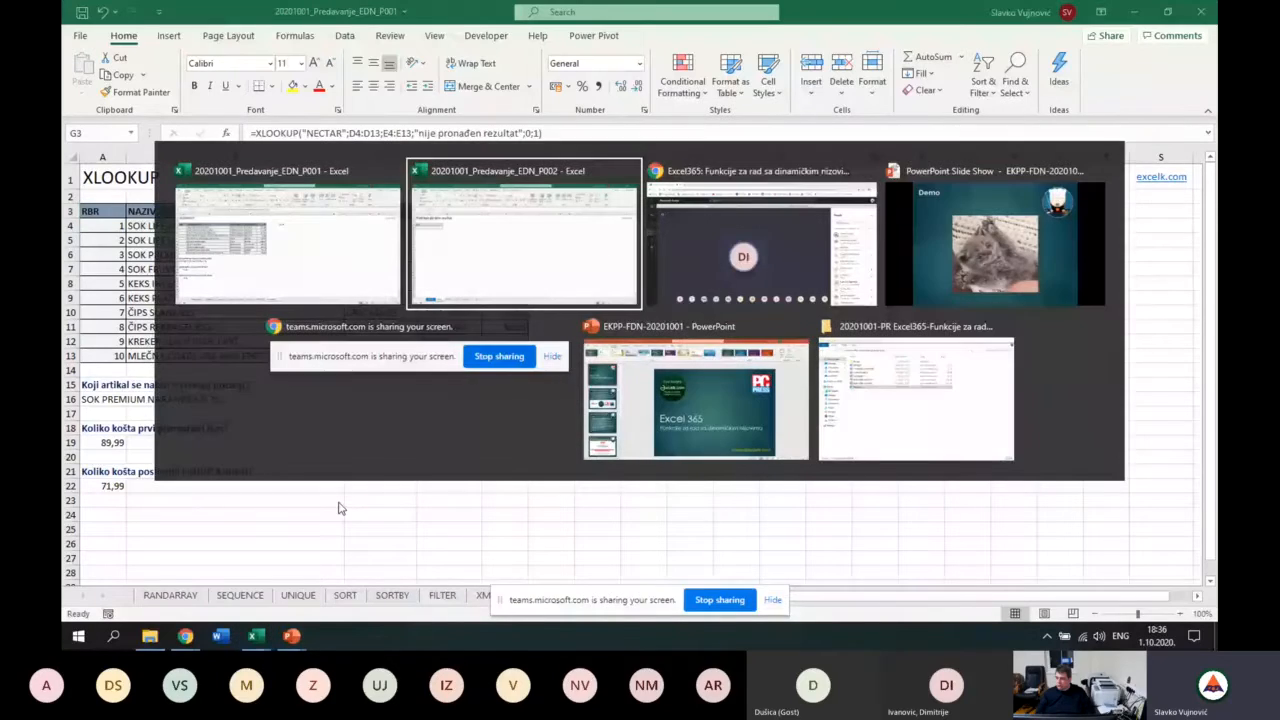
key("alt+Tab")
key("alt+Tab")
key("alt+Tab")
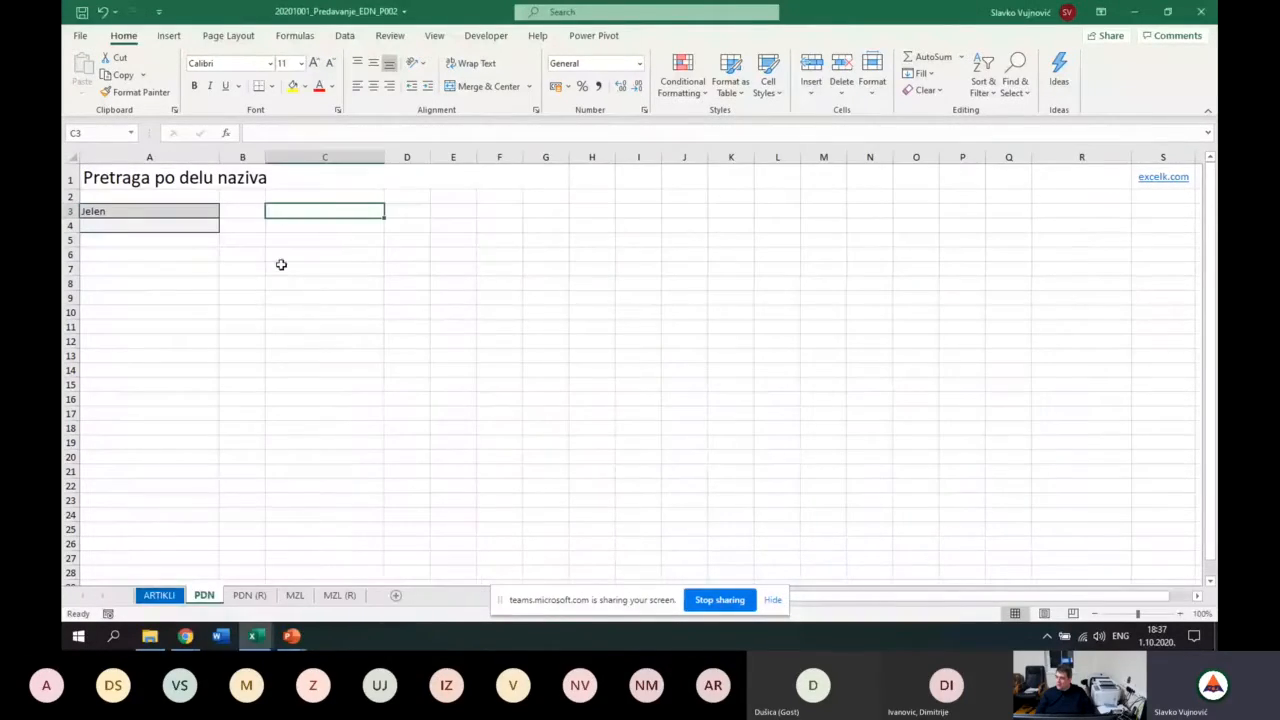
Open the ARTIKLI worksheet and look through its article list, including manufacturers, brands, sales groups, classifications and prices.
left_click(155, 595)
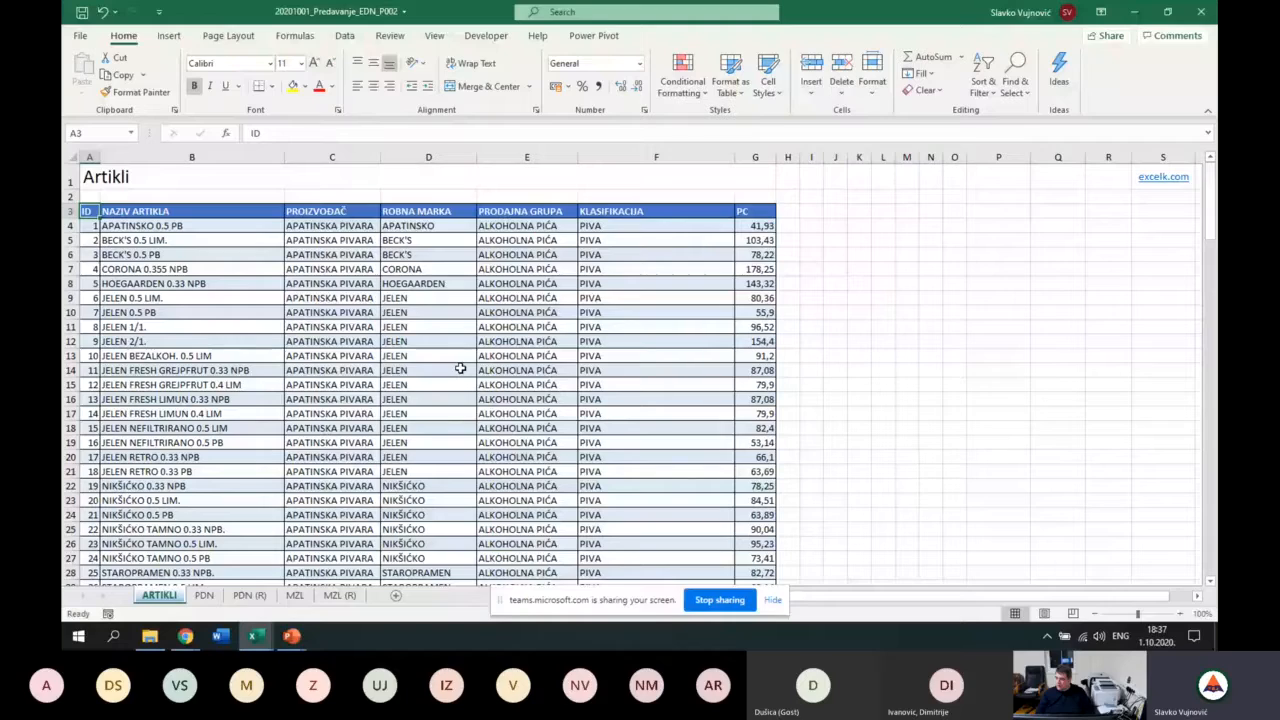
scroll(470, 512, "down", 9)
scroll(468, 510, "down", 9)
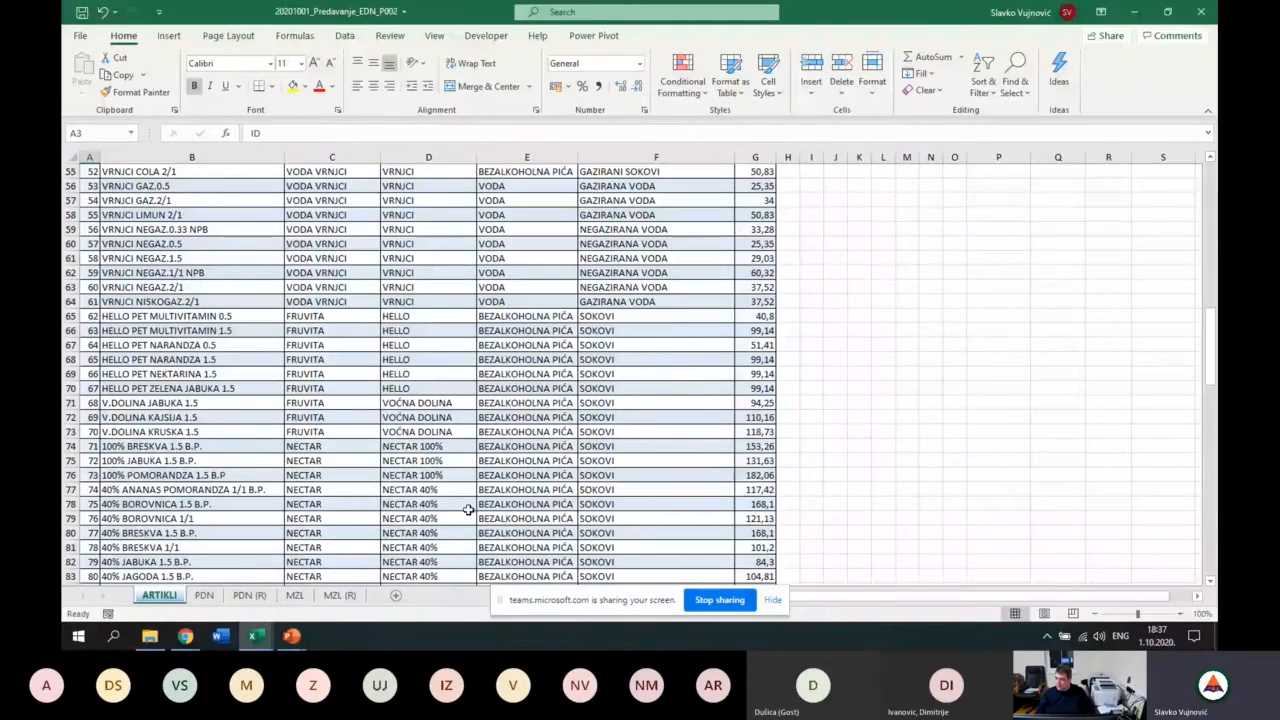
scroll(468, 512, "down", 1)
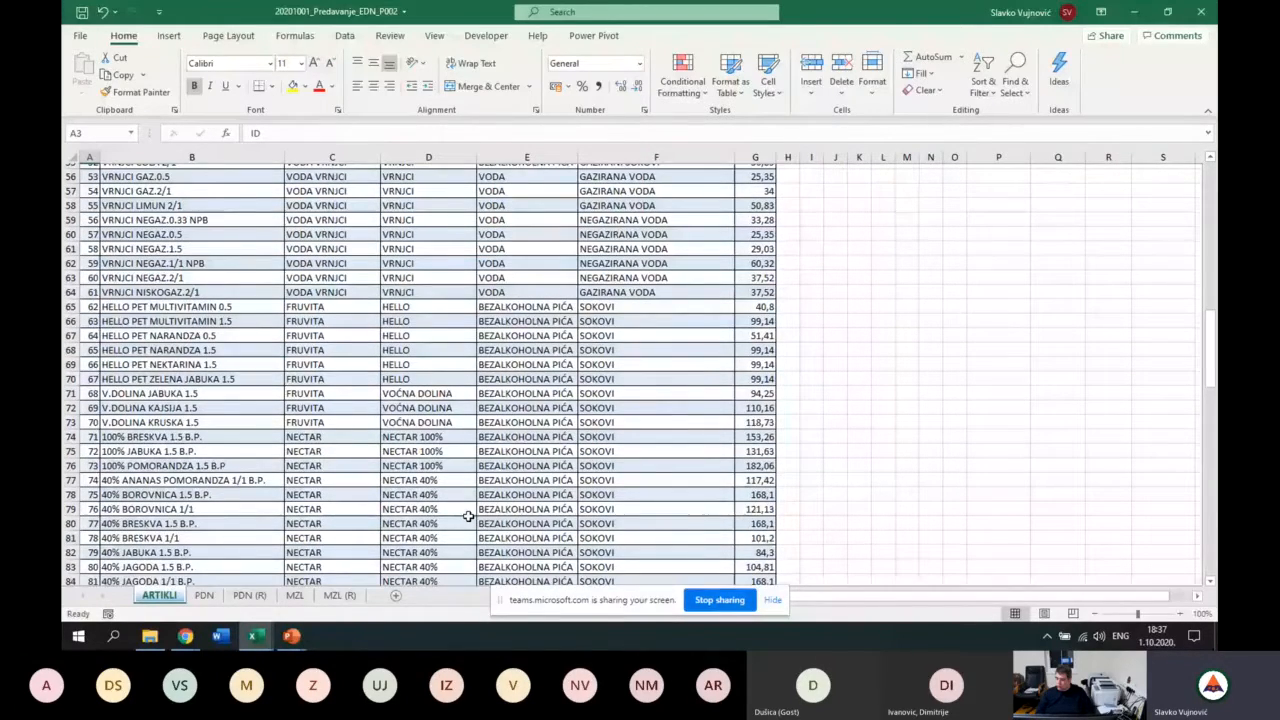
scroll(466, 516, "down", 20)
scroll(460, 515, "up", 16)
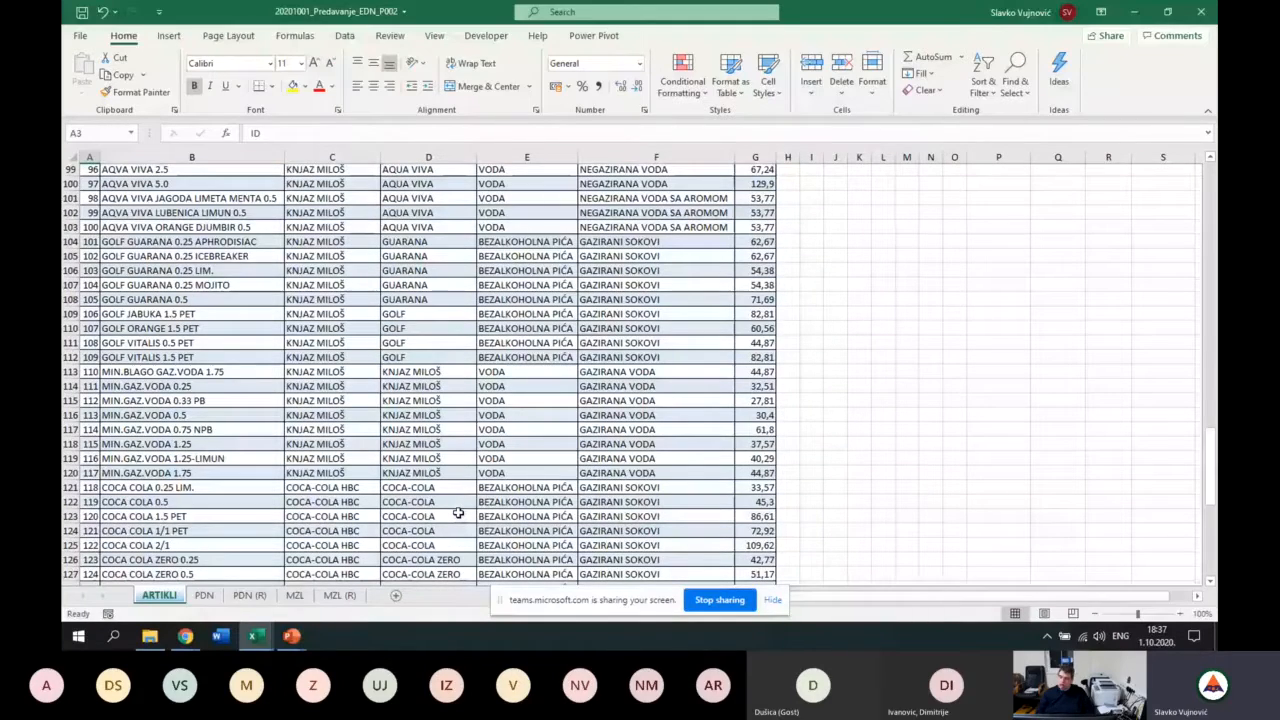
Examine the finished search example on the PDN (R) sheet, including its search cell A3 and the A4 dropdown choices.
scroll(458, 513, "up", 20)
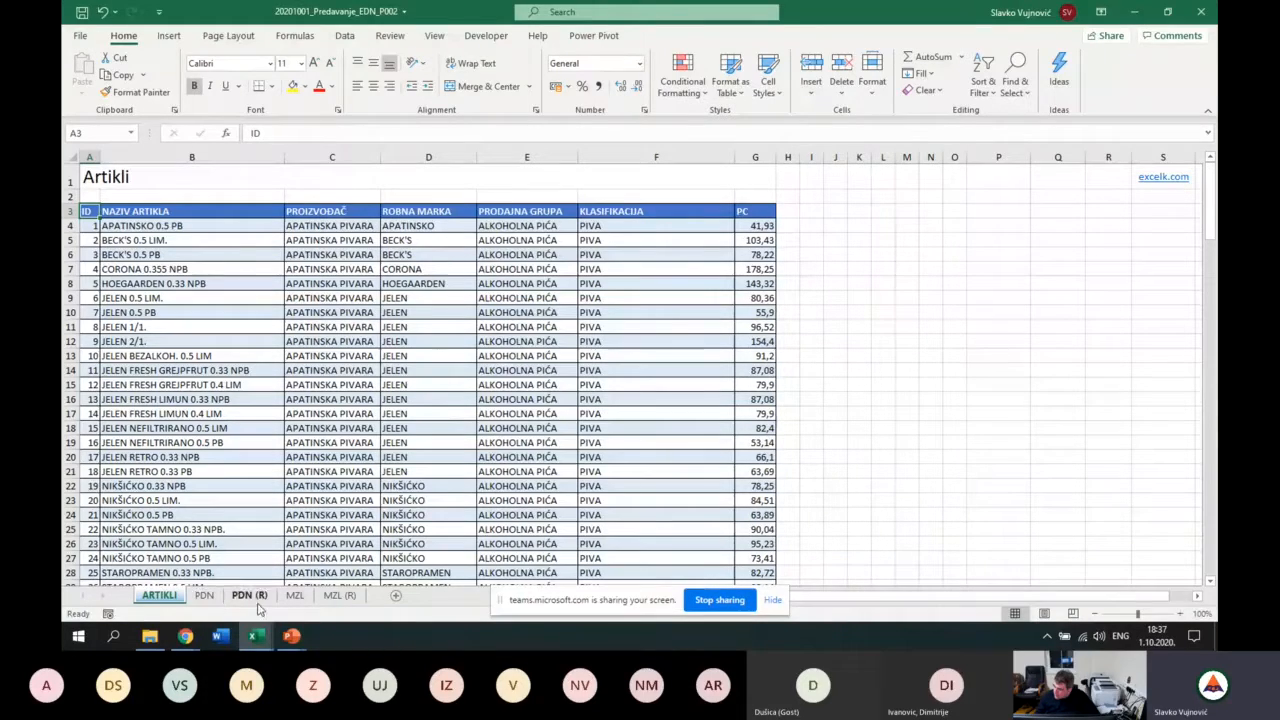
left_click(250, 596)
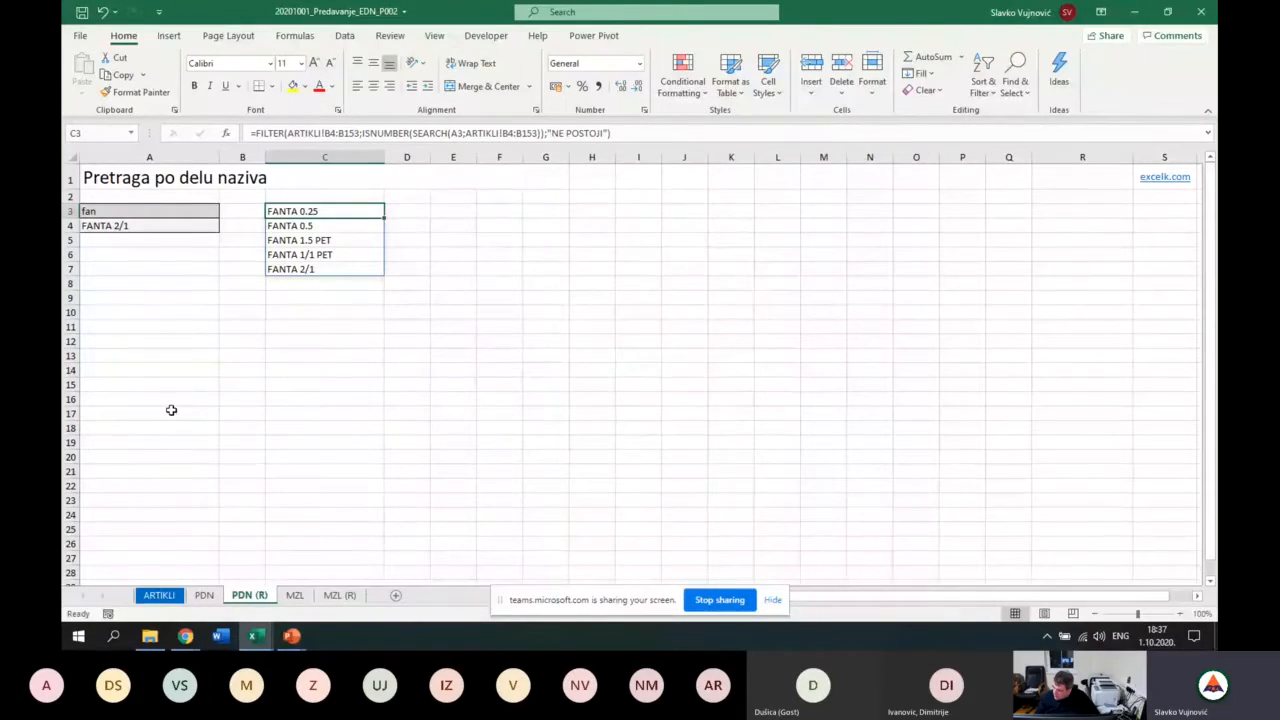
left_click(164, 212)
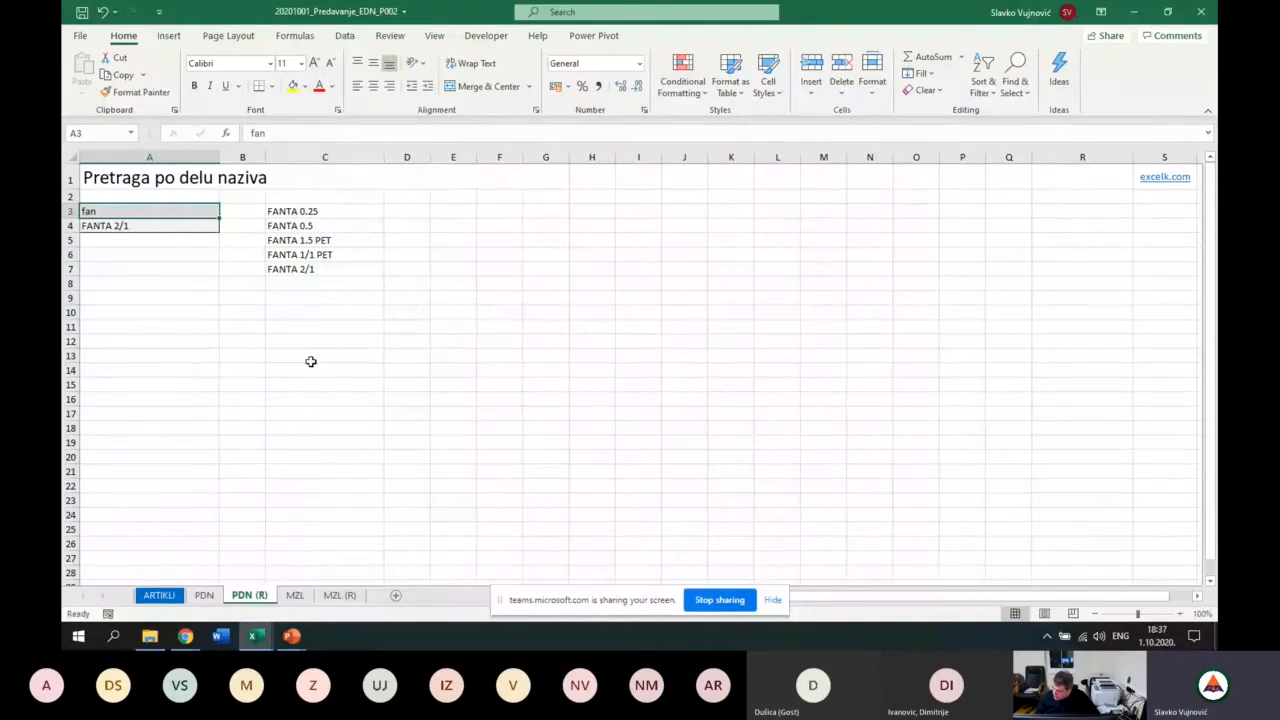
left_click(163, 226)
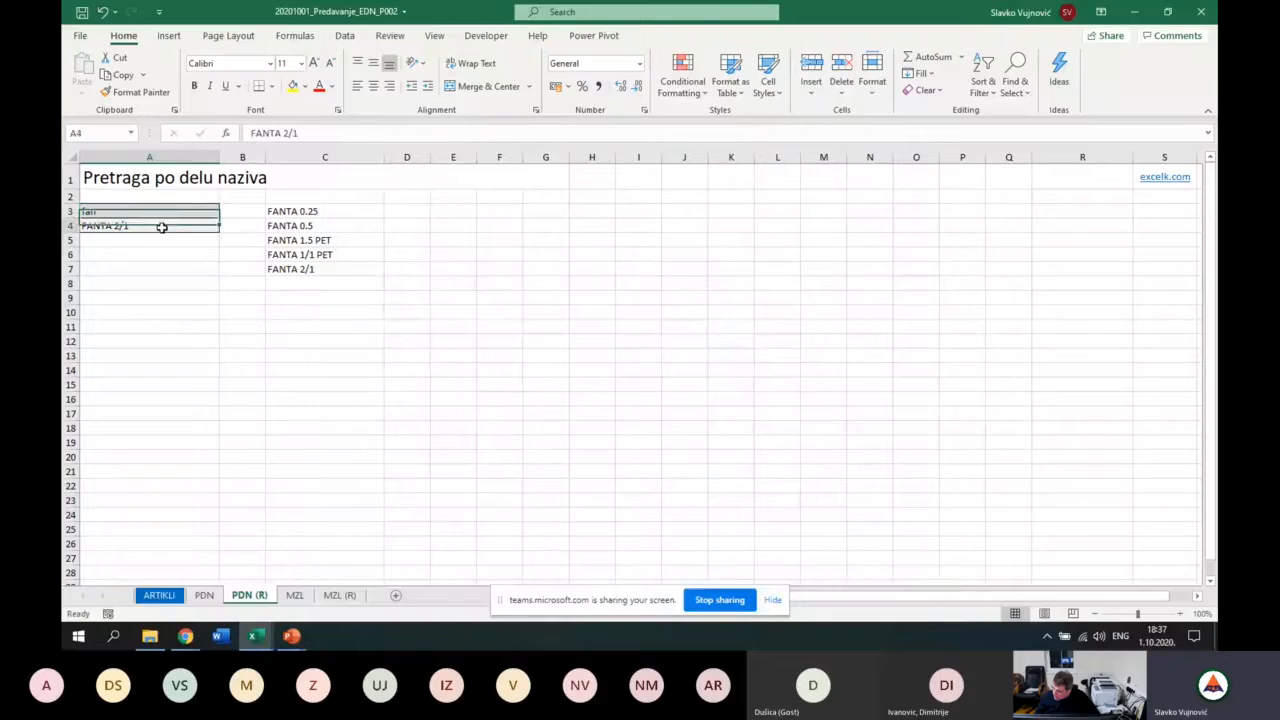
left_click(227, 228)
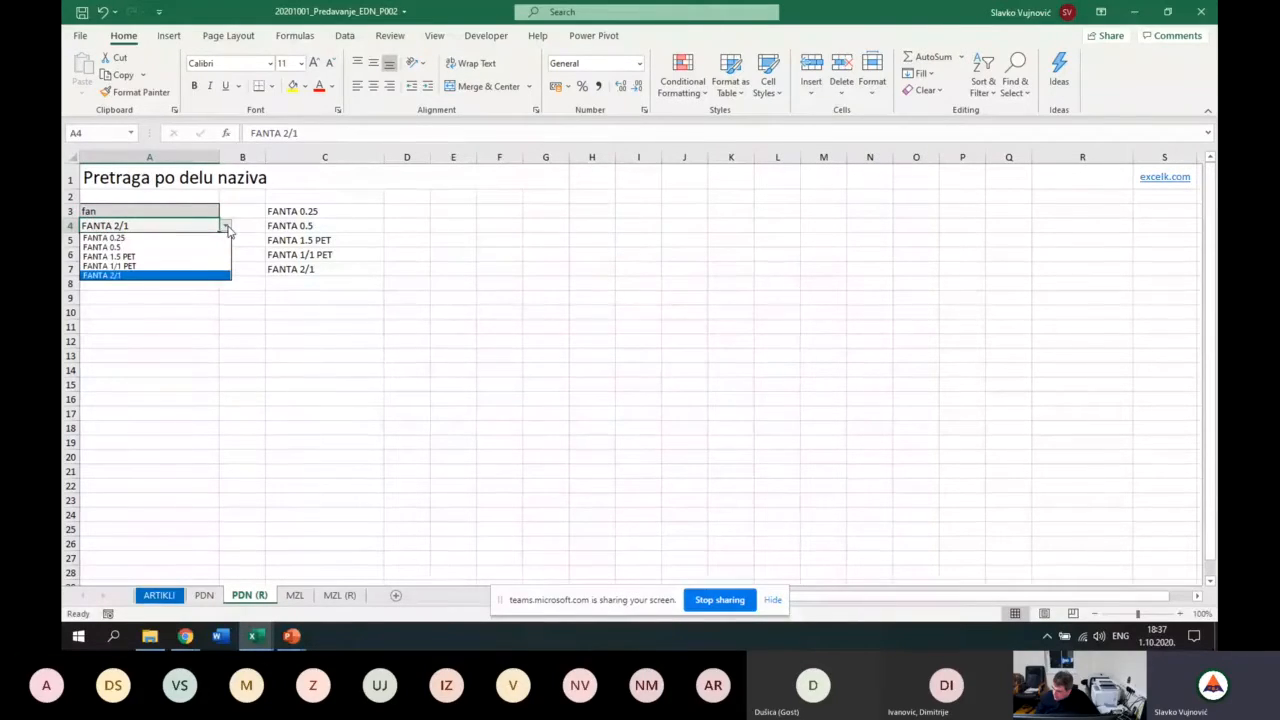
left_click(227, 230)
Set the search text in A3 to "pivo" and check the choices offered in A4.
left_click(154, 210)
type("pivo")
key("Return")
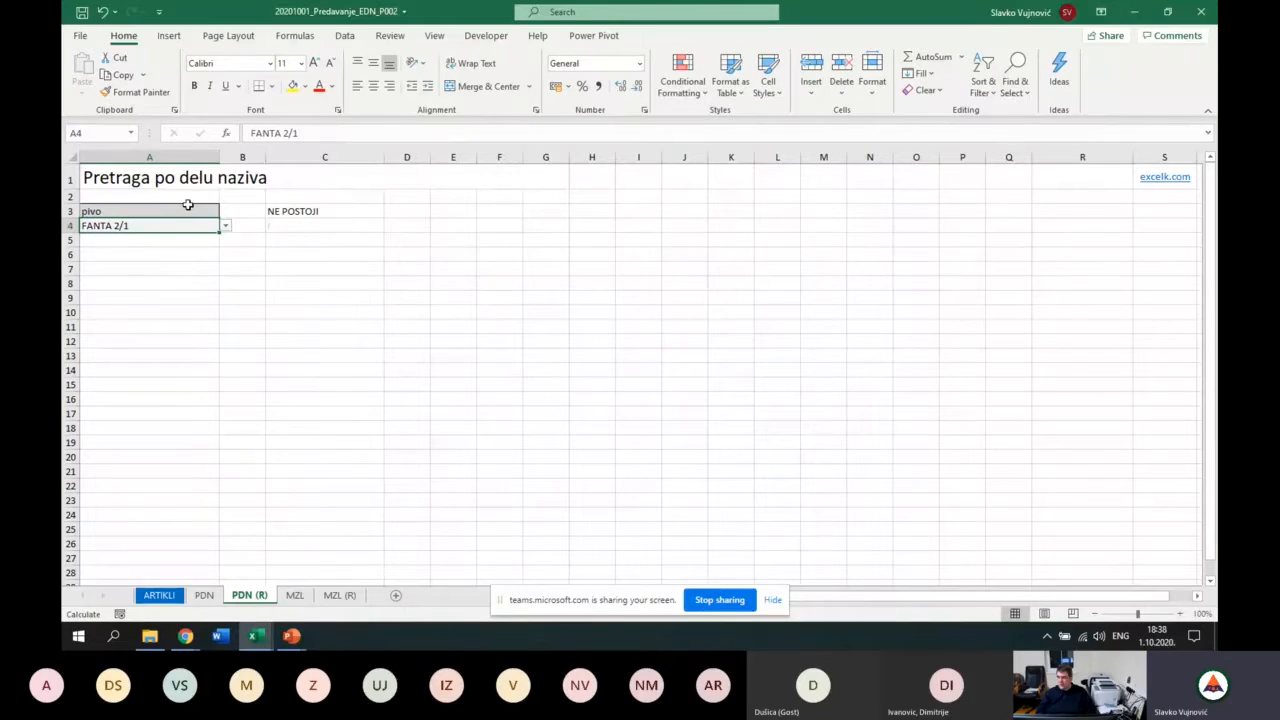
left_click(228, 226)
left_click(183, 225)
Set the search text in A3 to "limun".
left_click(158, 212)
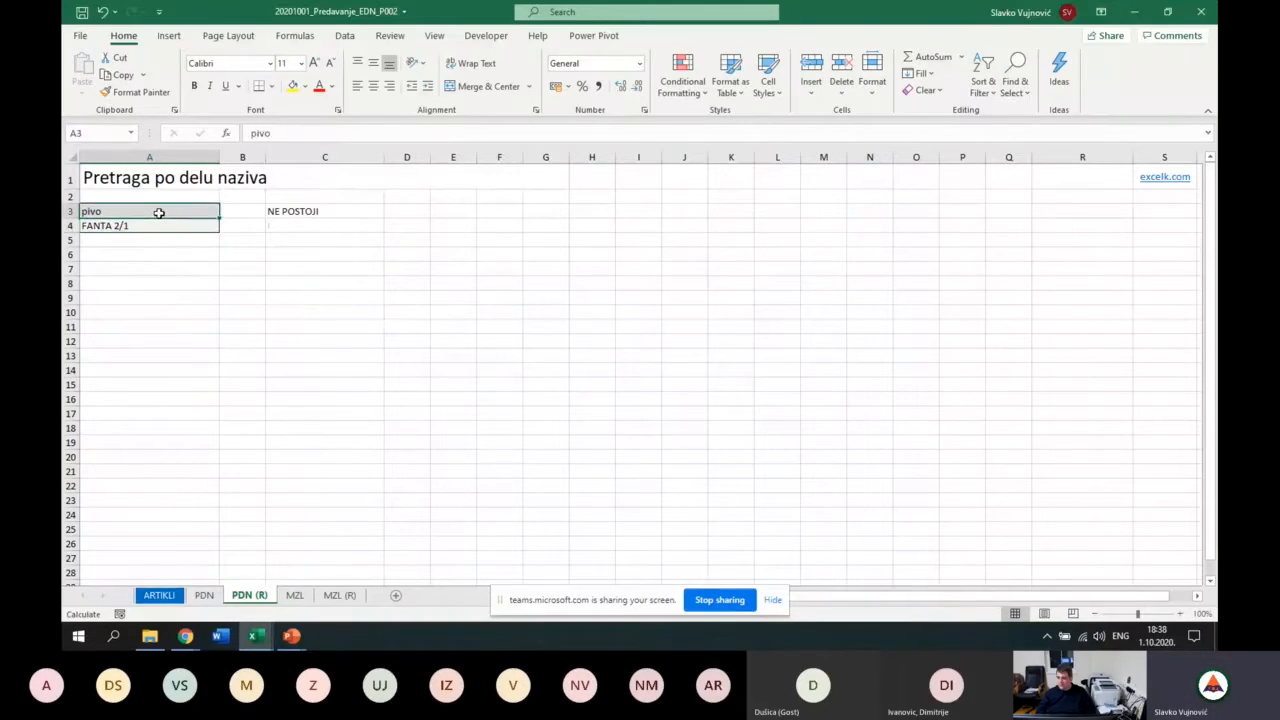
key("BackSpace")
type("limun")
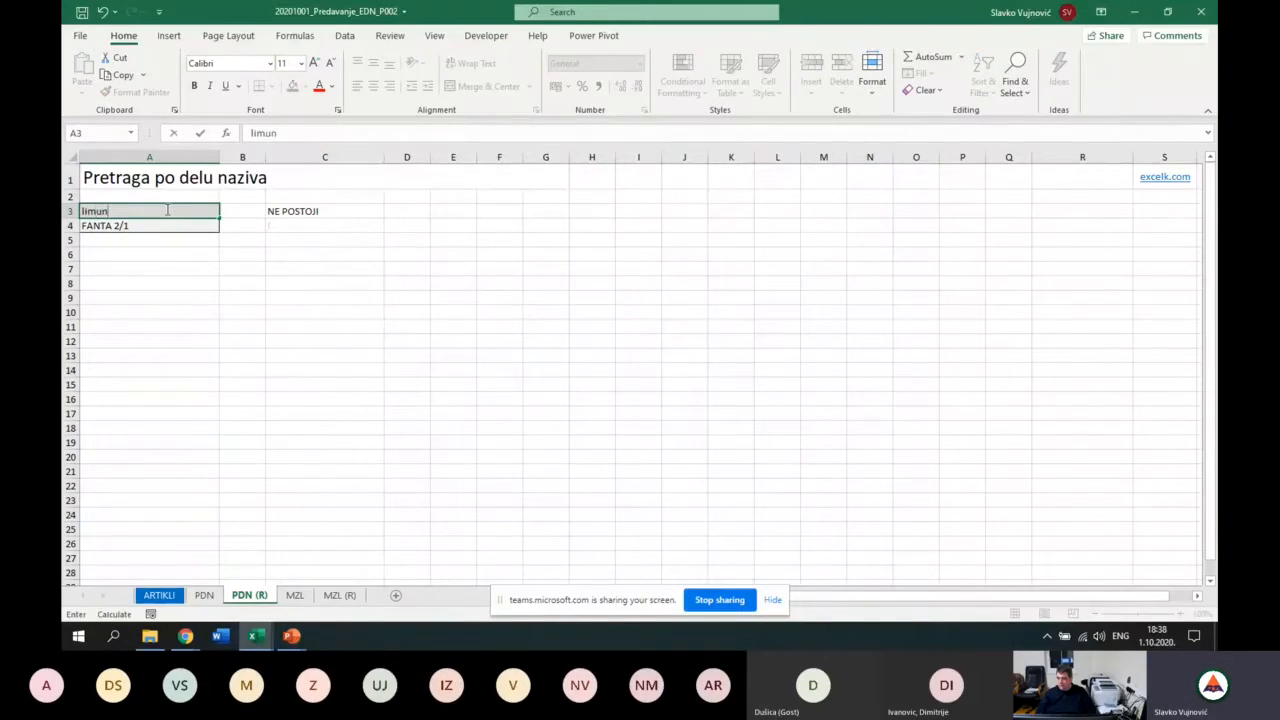
key("Return")
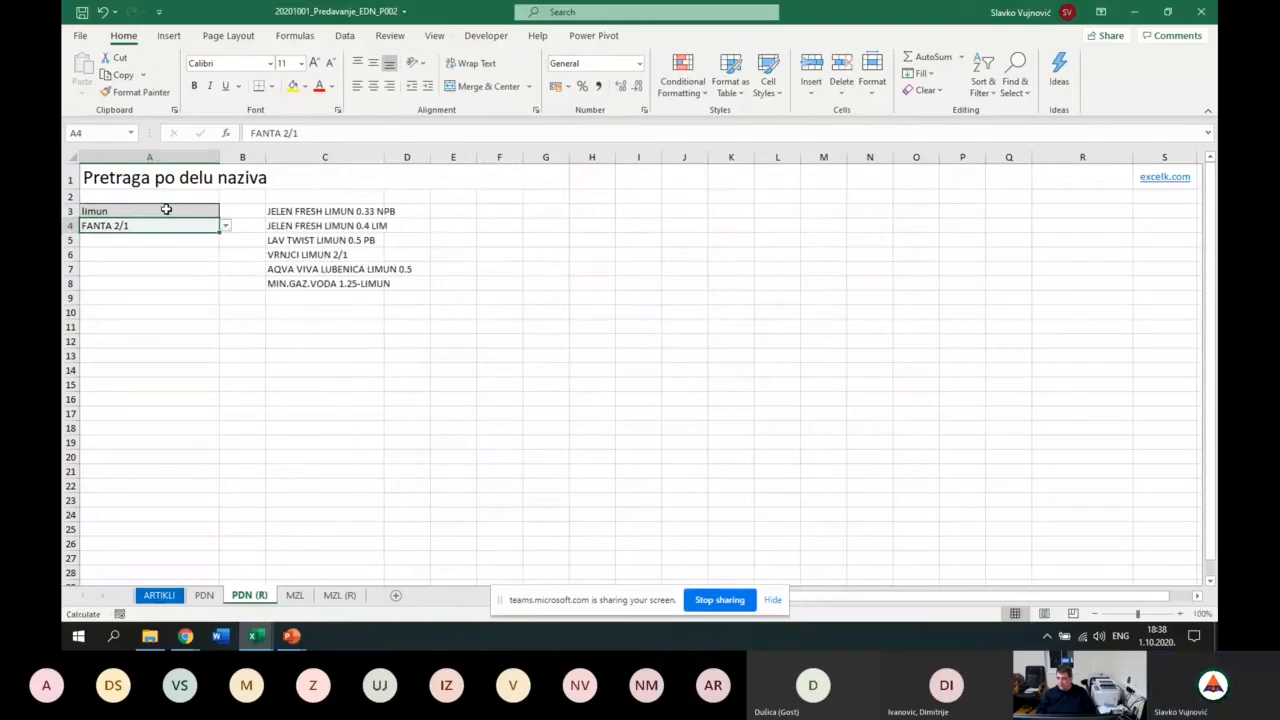
Try several matching articles in the A4 dropdown, ending with LAV TWIST LIMUN 0.5 PB.
left_click(227, 227)
left_click(200, 248)
left_click(227, 227)
left_click(180, 275)
left_click(227, 227)
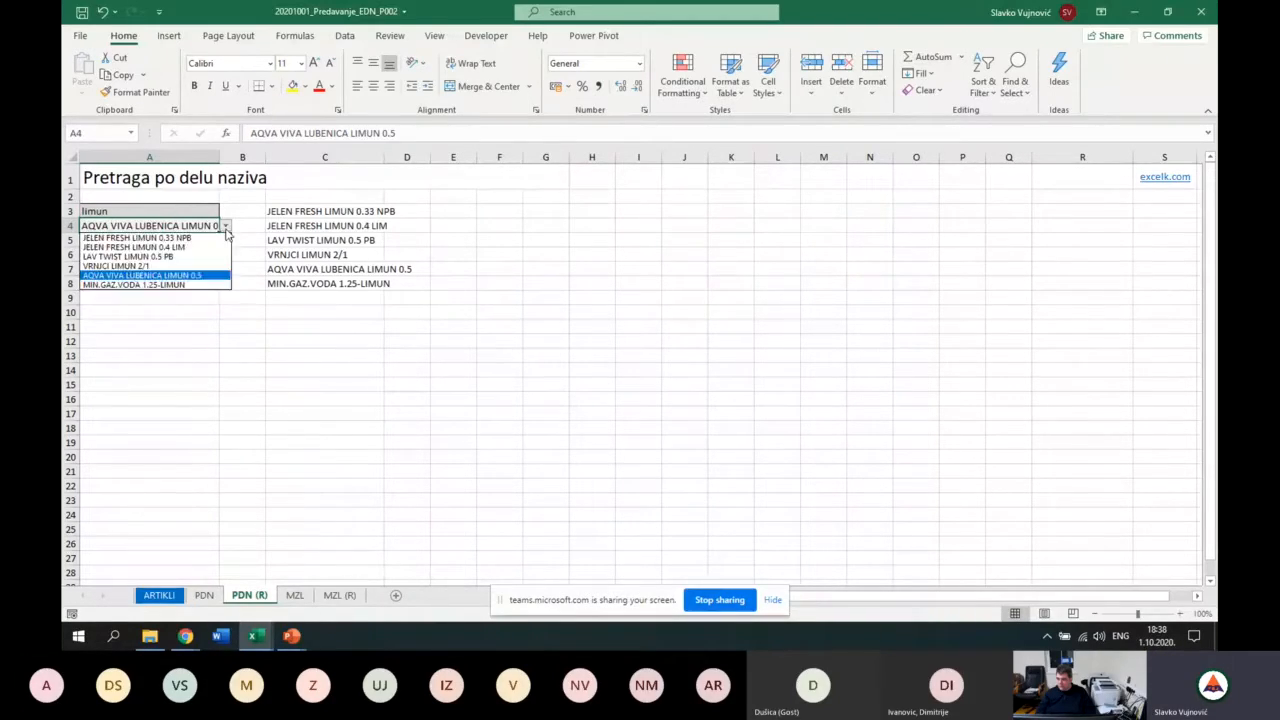
left_click(180, 277)
left_click(227, 227)
left_click(192, 248)
left_click(227, 227)
left_click(198, 259)
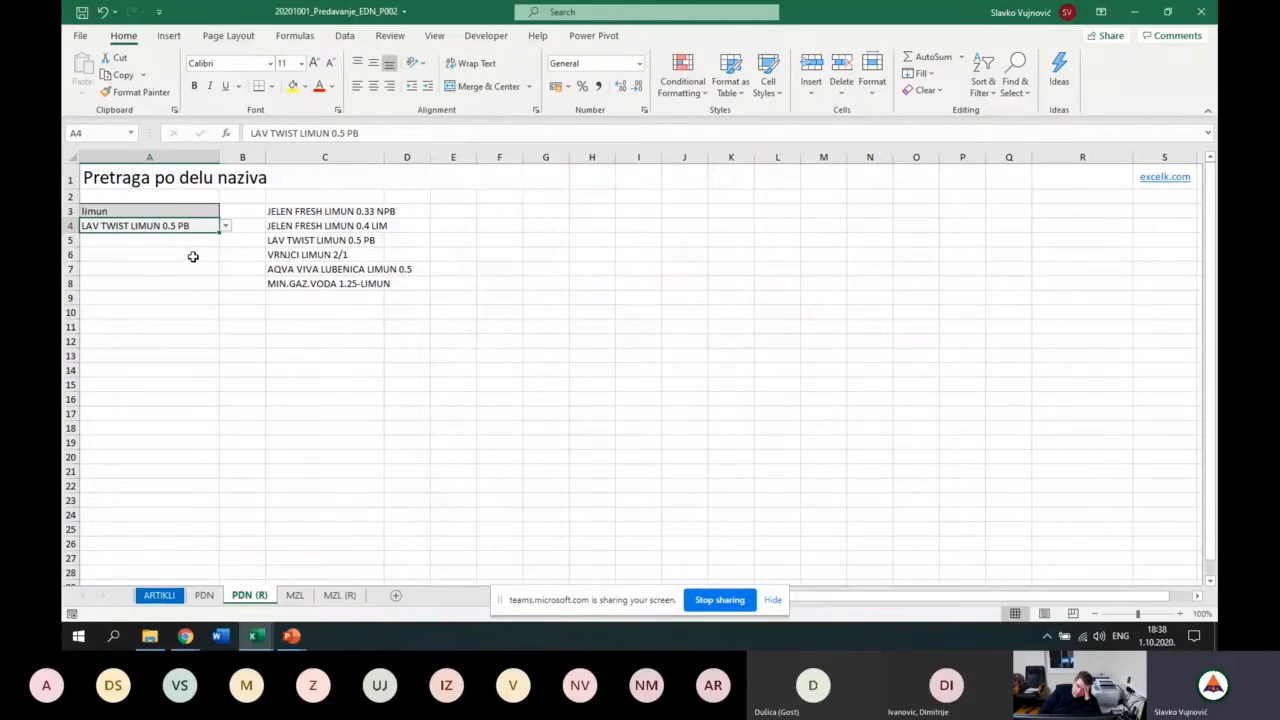
Set the search text in A3 to "jabuka" and look through the matching articles offered in A4.
left_click(158, 211)
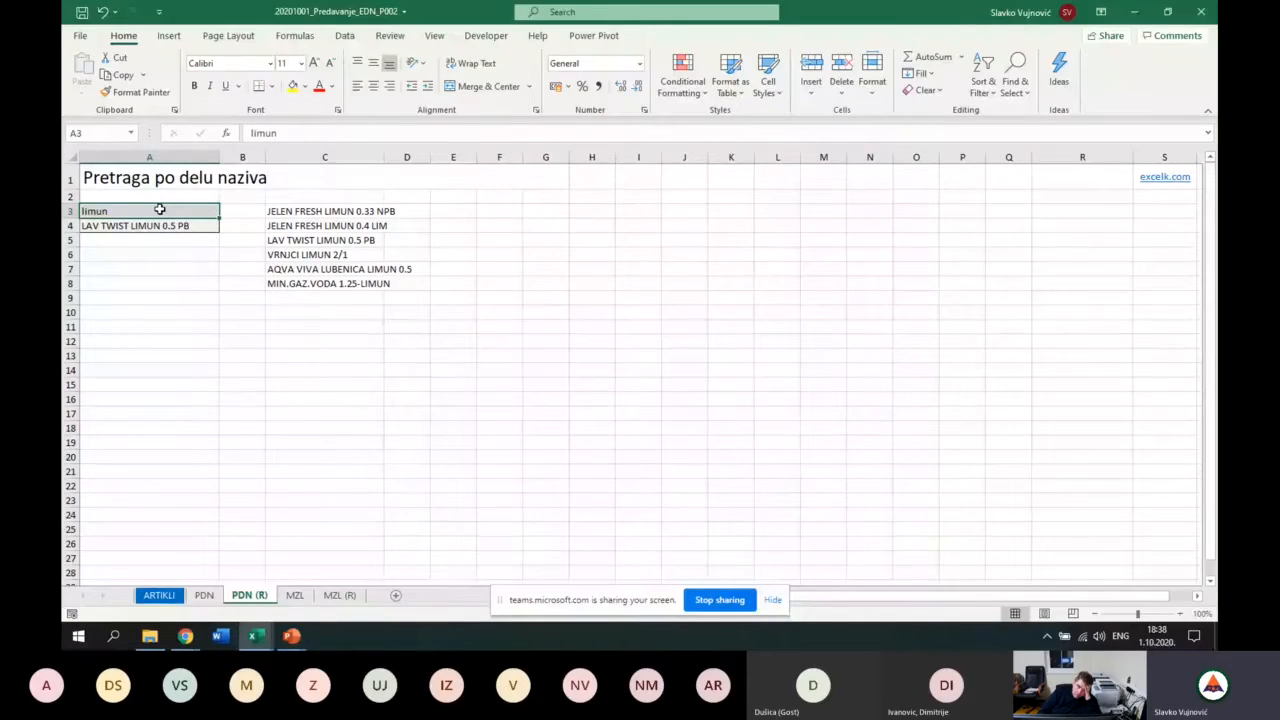
type("jabuka")
key("Return")
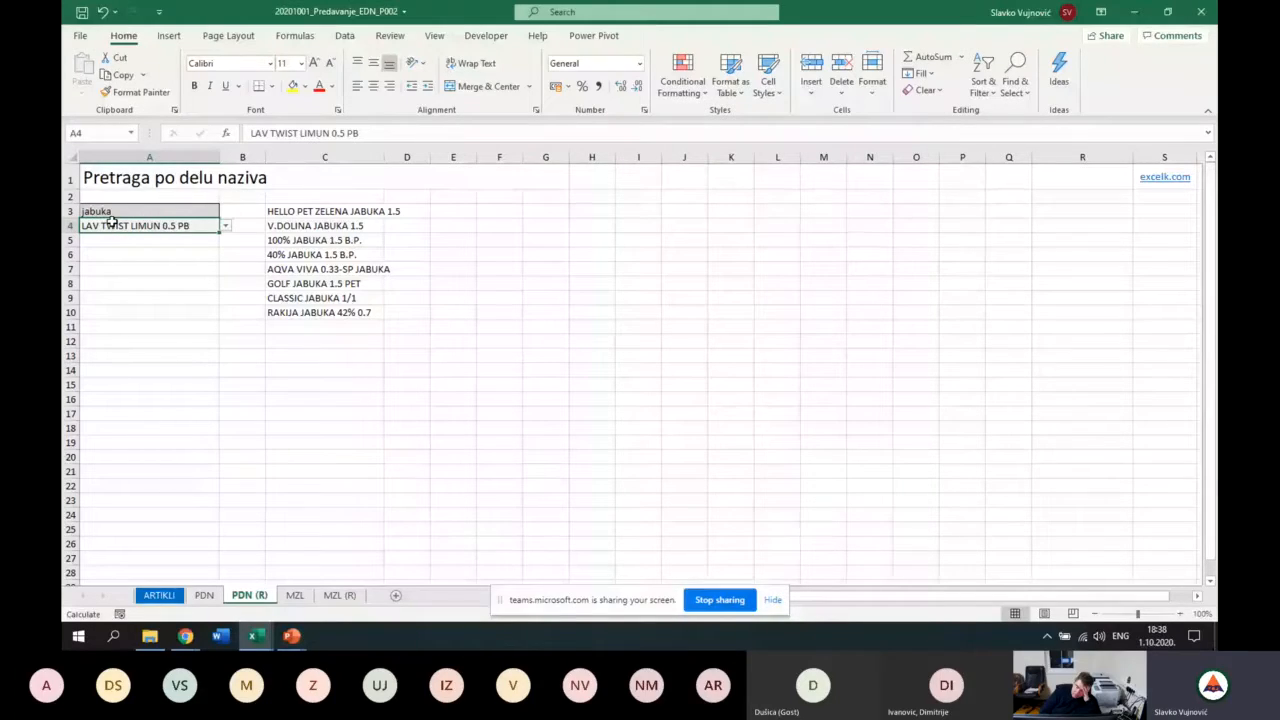
left_click(226, 227)
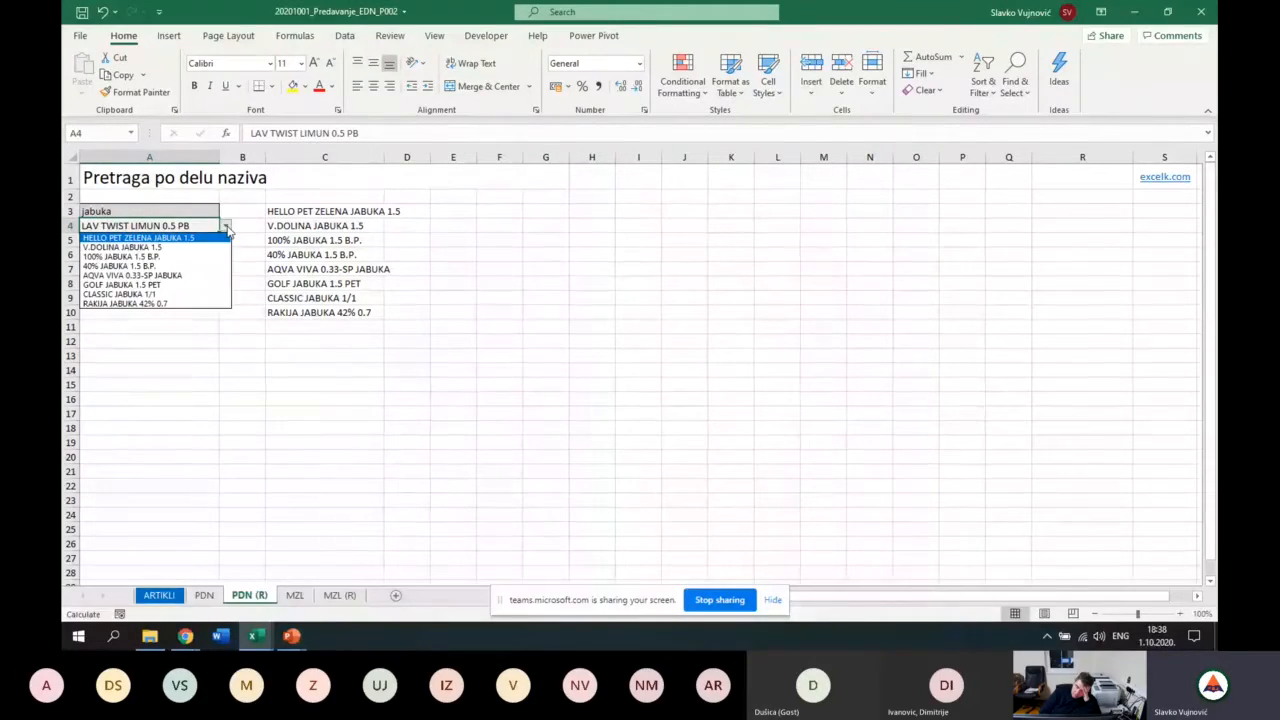
left_click(227, 228)
left_click(227, 228)
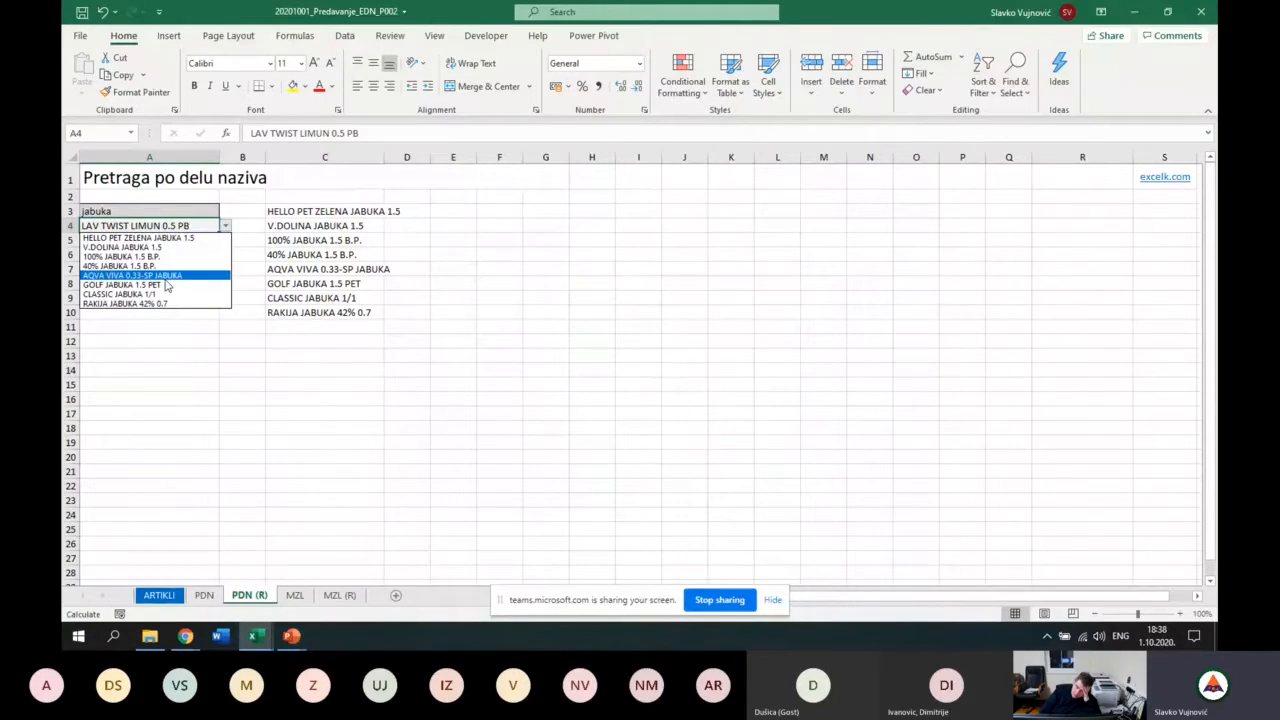
left_click(227, 225)
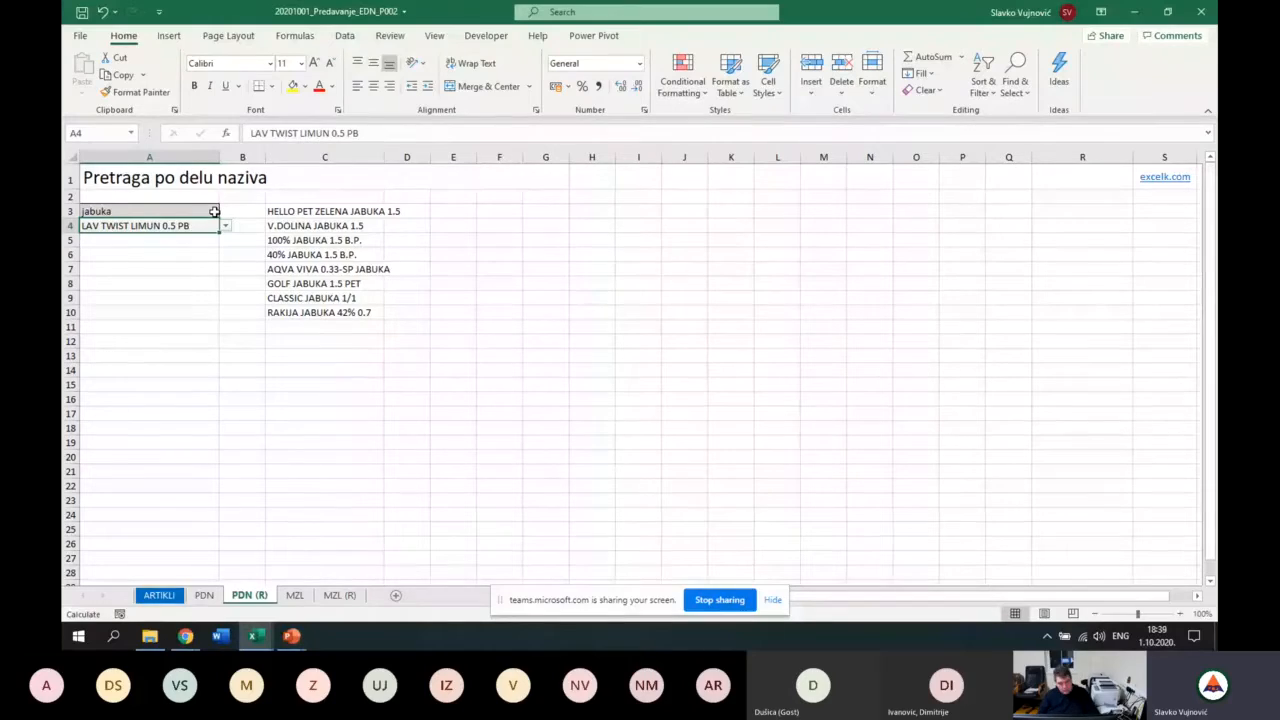
On the PDN sheet, enter =SEARCH(A3;ARTIKLI!B4:B153) in C3 to look for the search text in all article names.
left_click(205, 596)
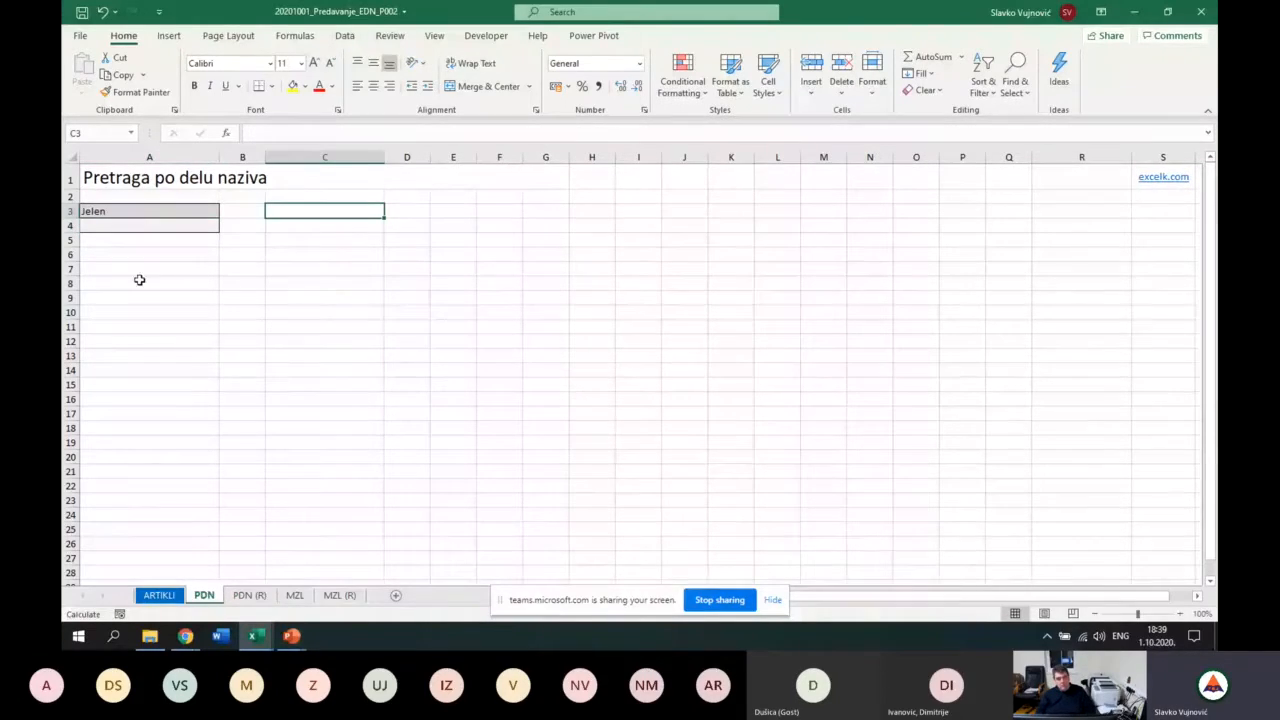
left_click(134, 211)
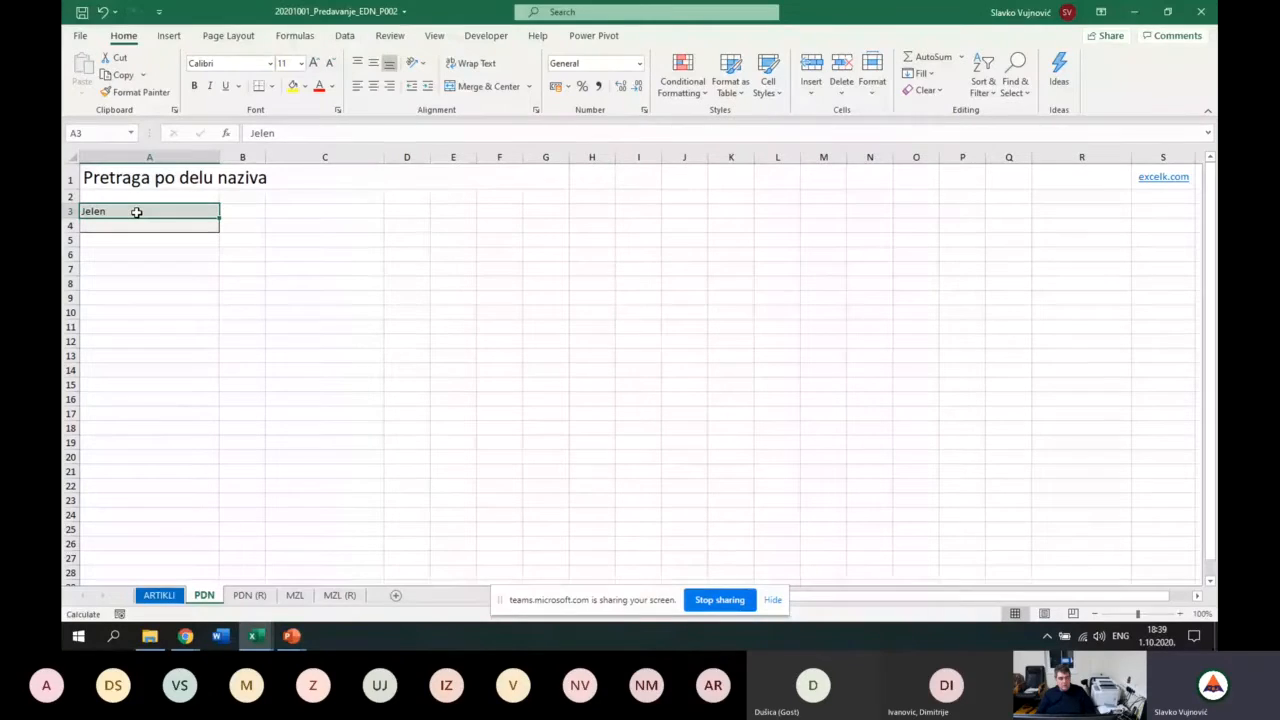
left_click(286, 210)
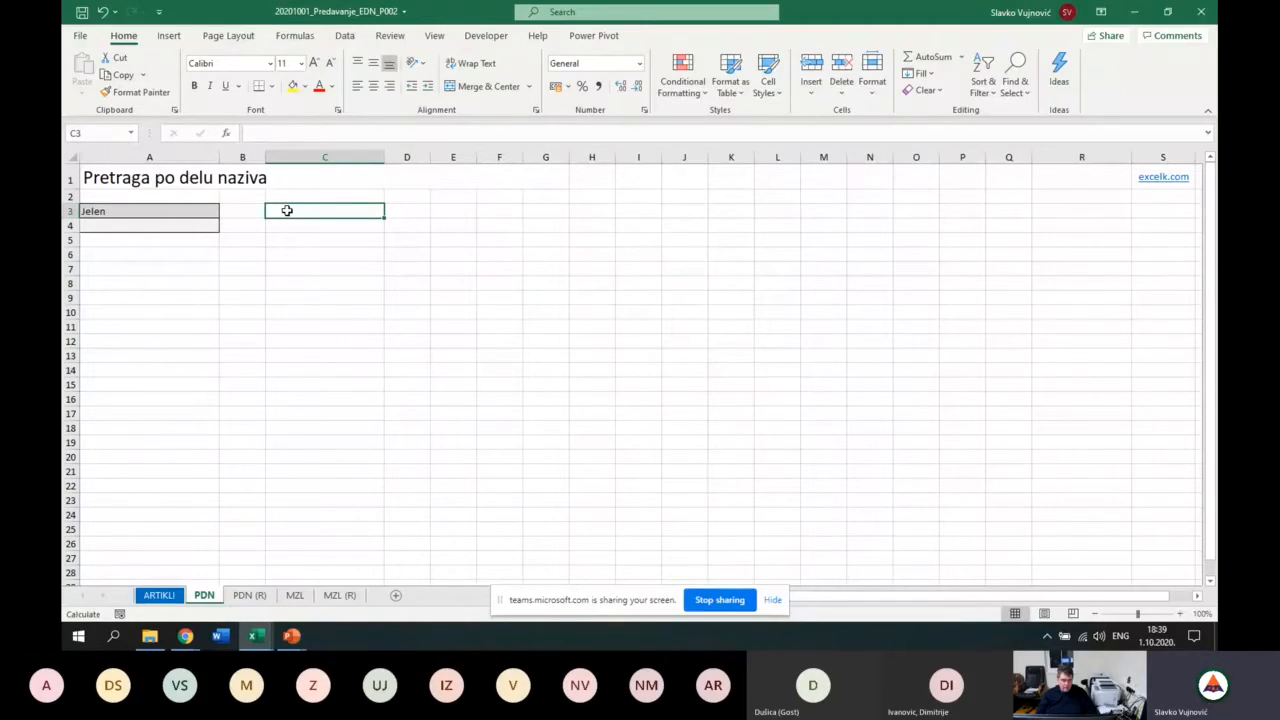
type("=")
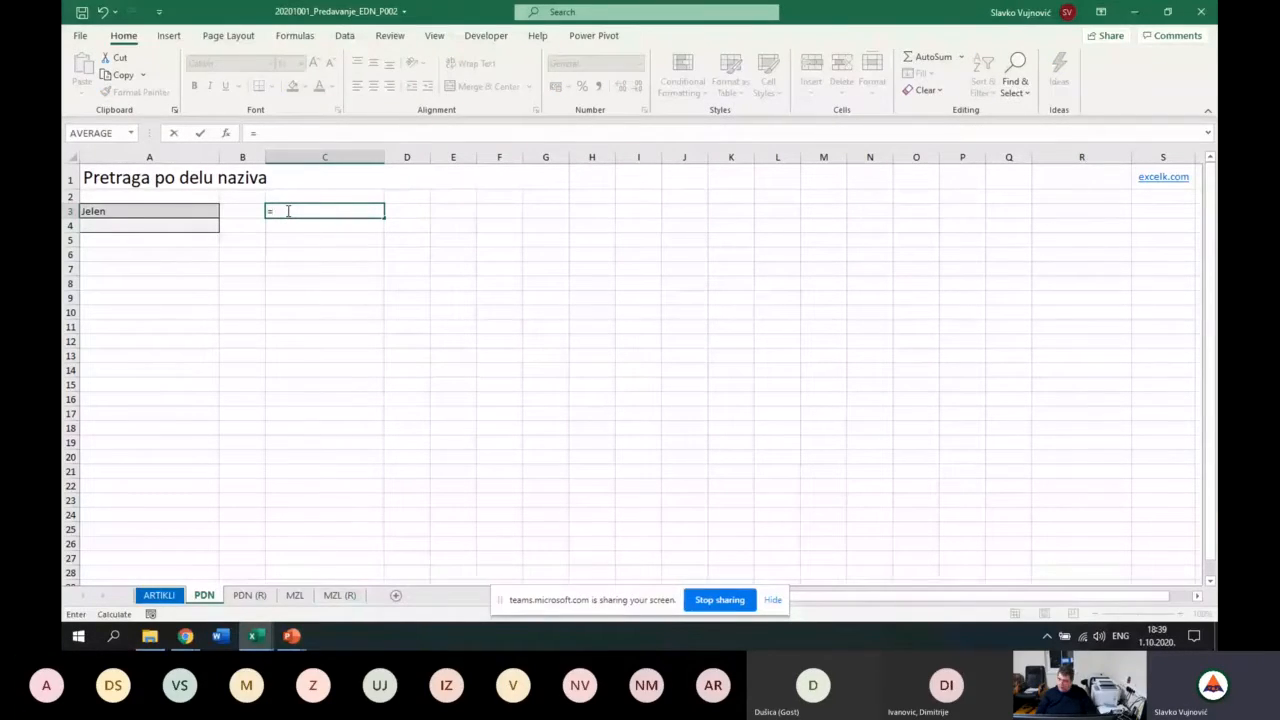
type("search(")
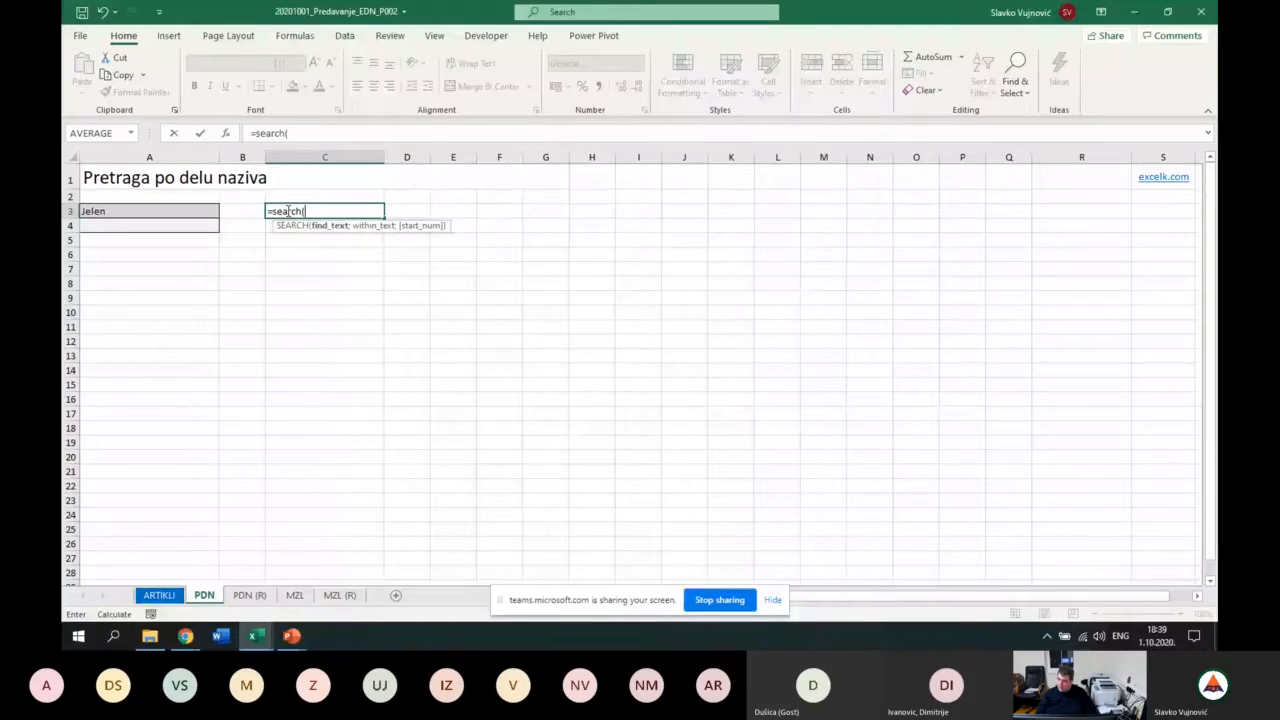
left_click(182, 210)
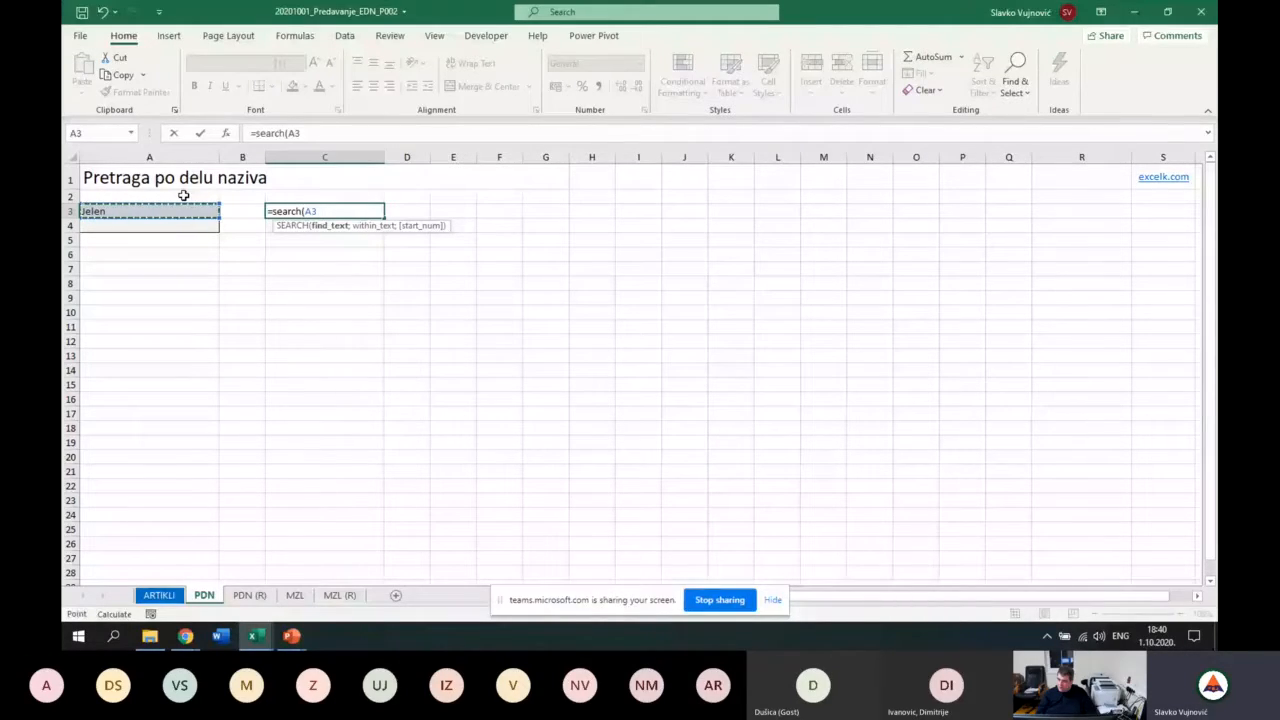
type(";")
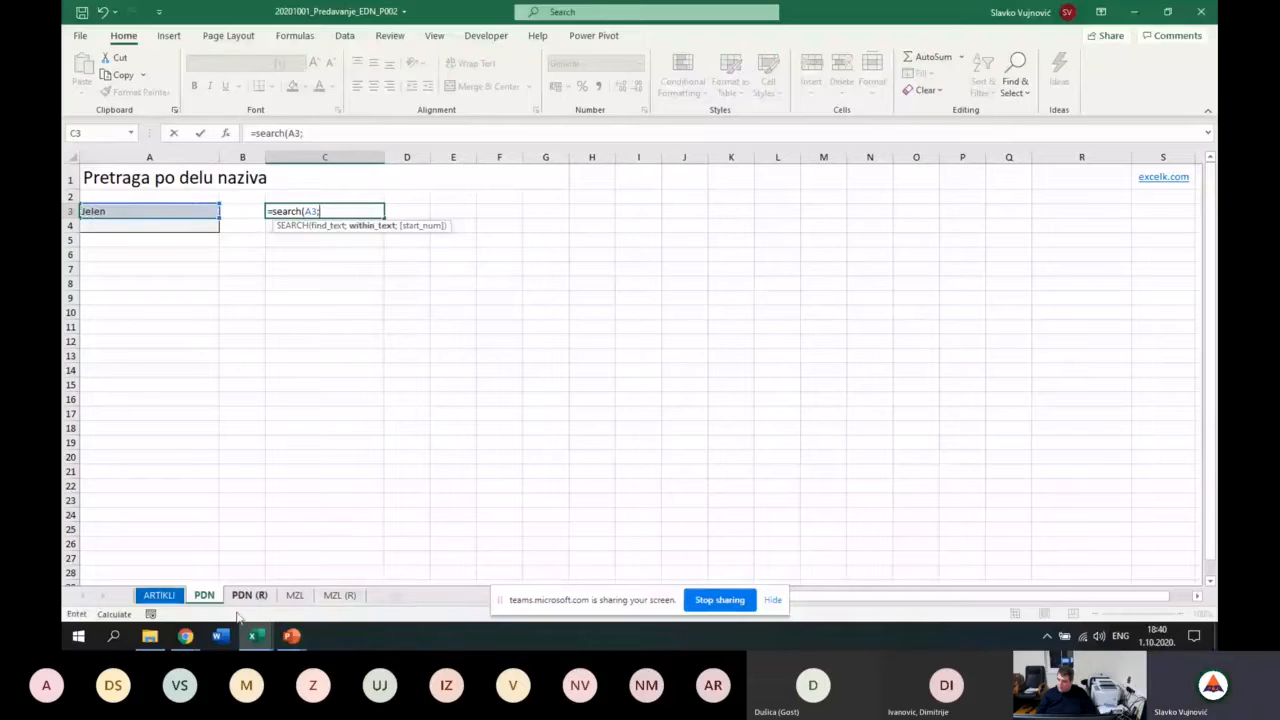
left_click(158, 595)
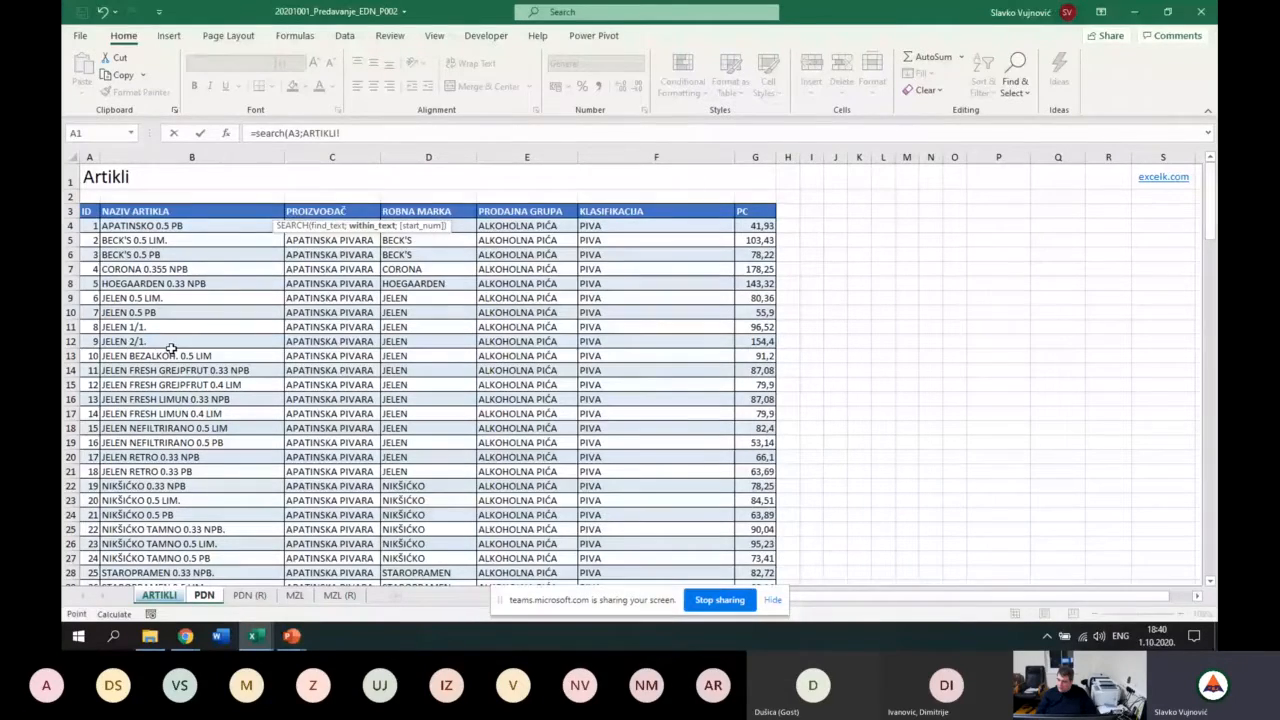
left_click(195, 227)
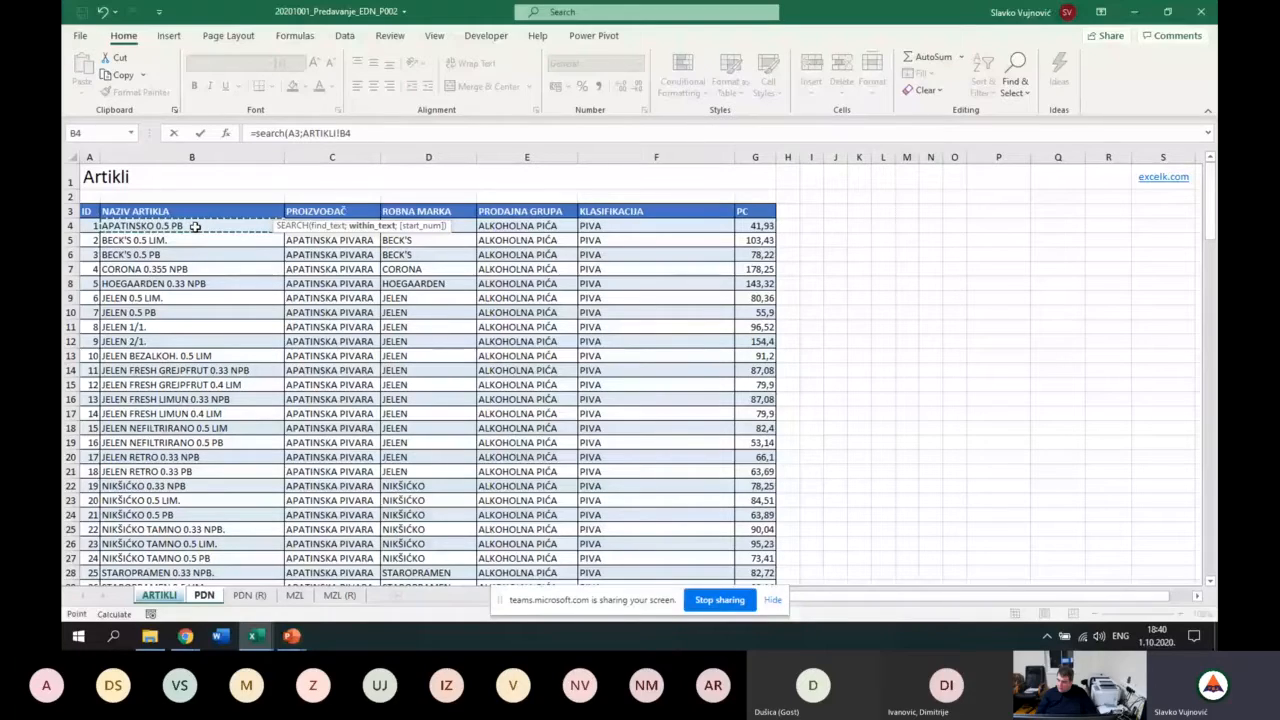
key("ctrl+shift+Down")
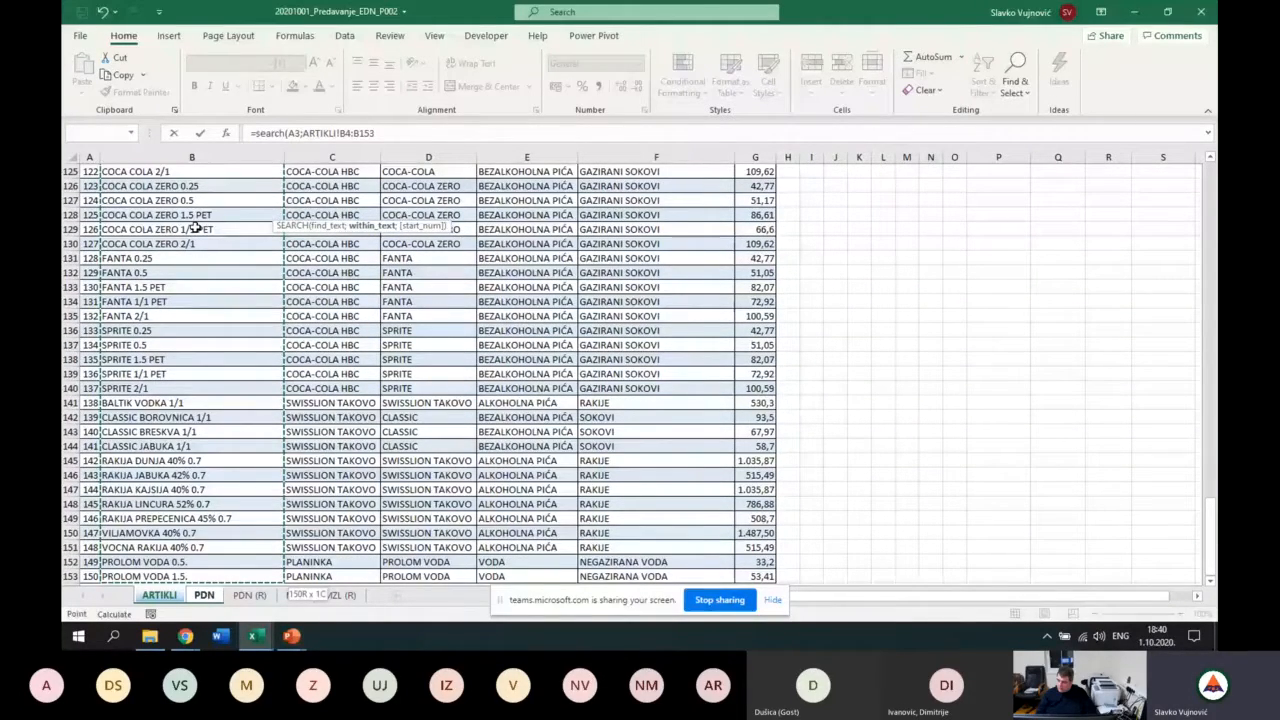
left_click(386, 136)
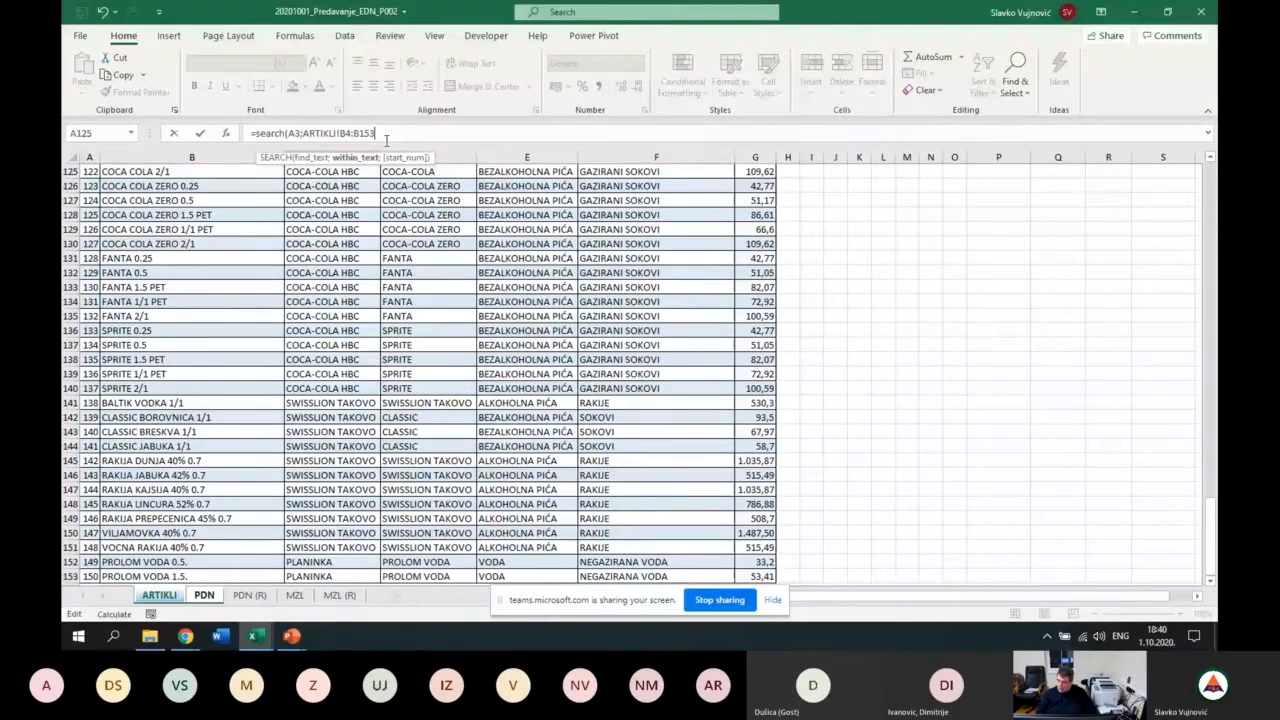
key("Return")
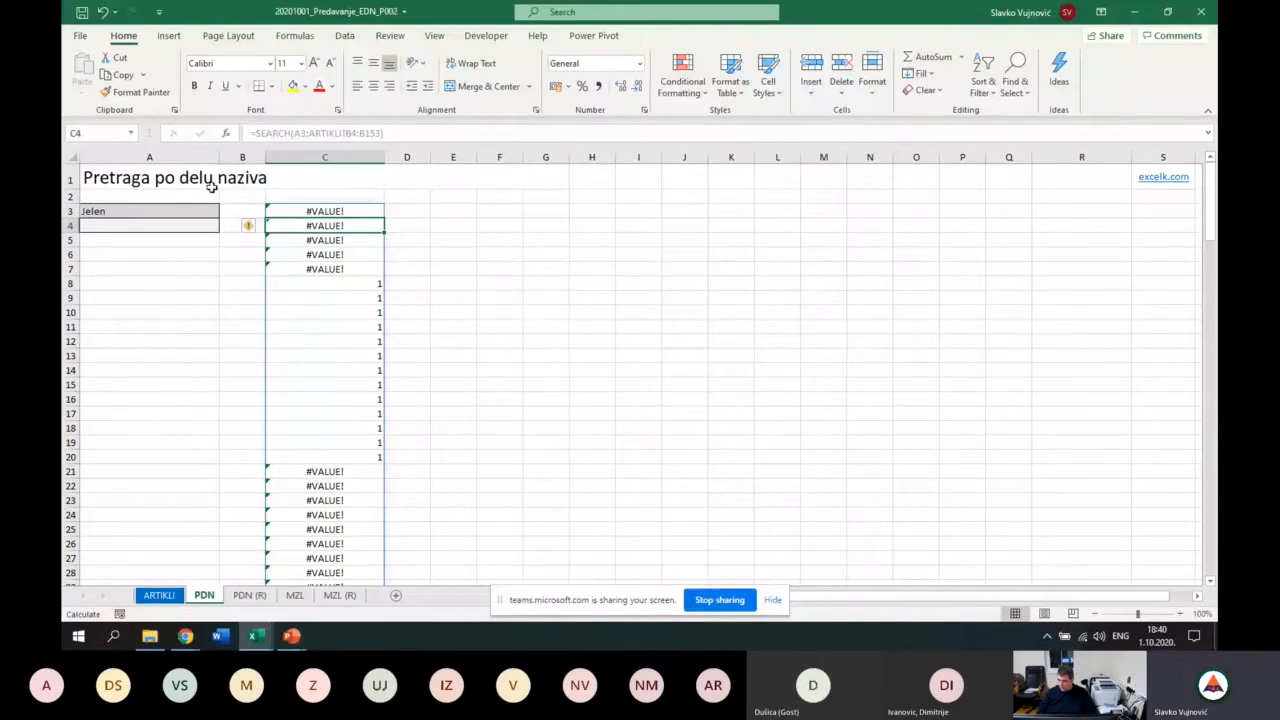
Wrap the C3 formula in ISNUMBER to get =ISNUMBER(SEARCH(A3;ARTIKLI!B4:B153)).
left_click(293, 210)
left_click(254, 133)
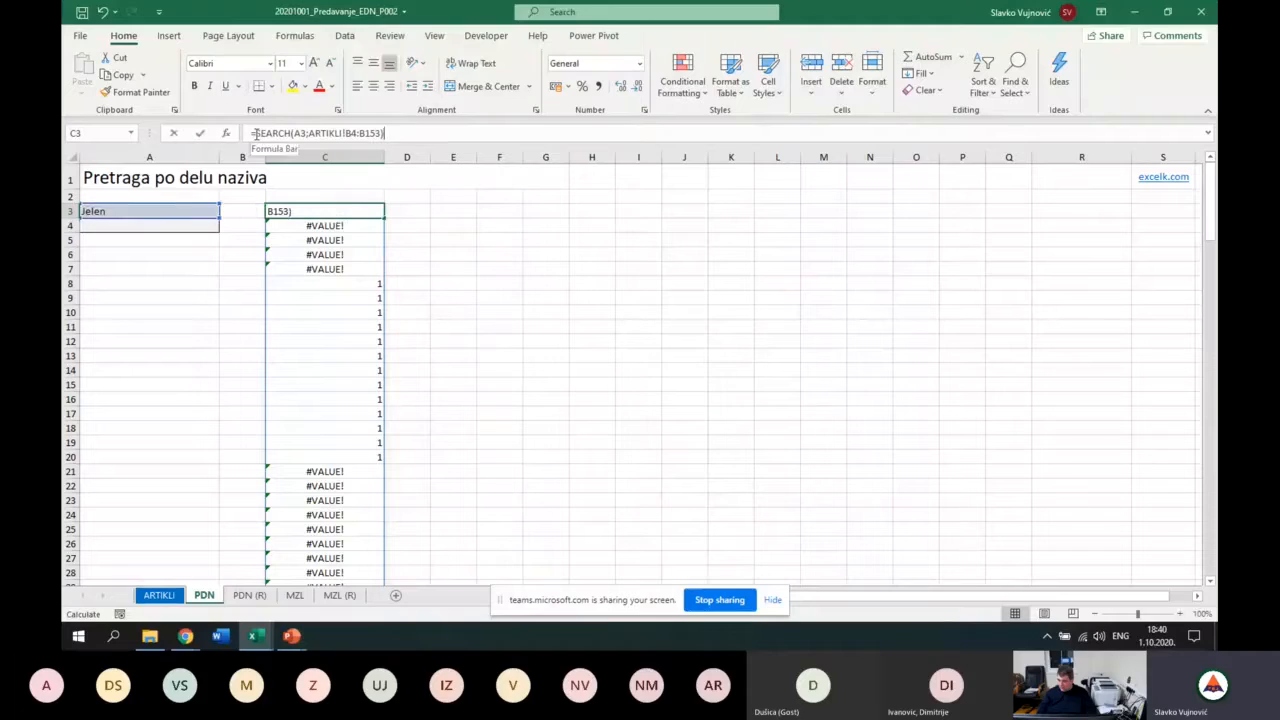
type("ISNUMBER(")
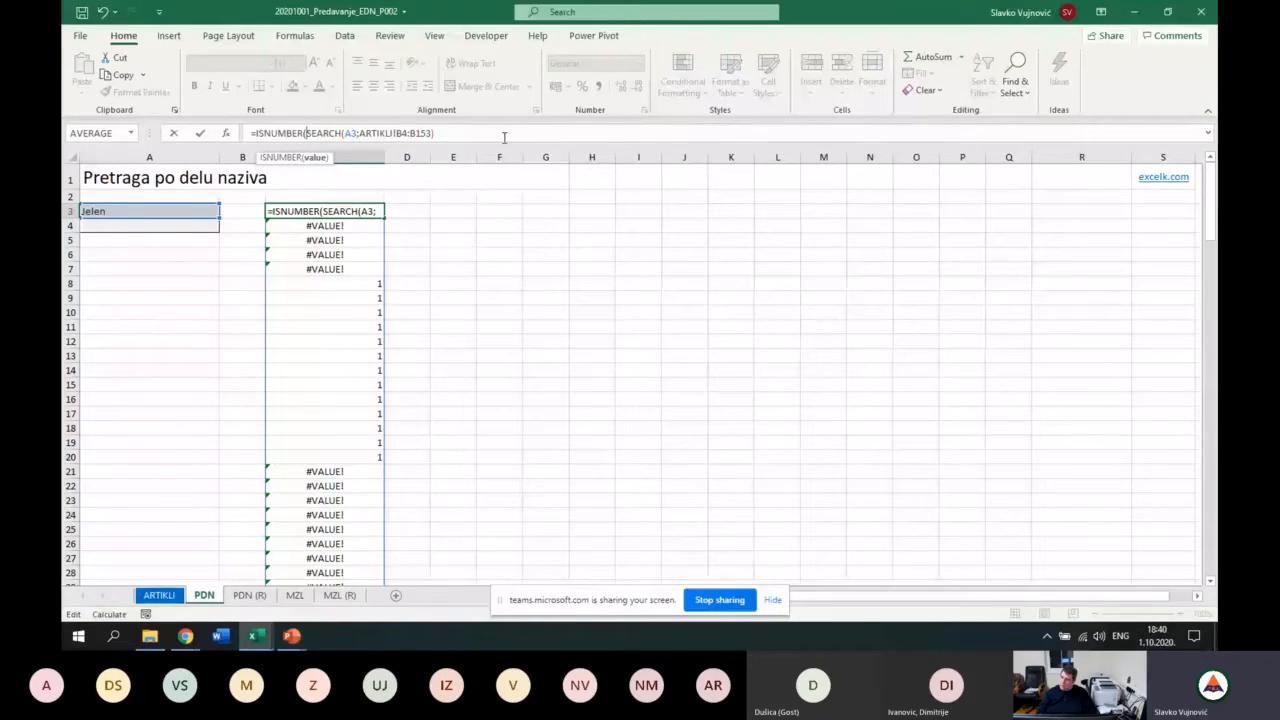
key("Return")
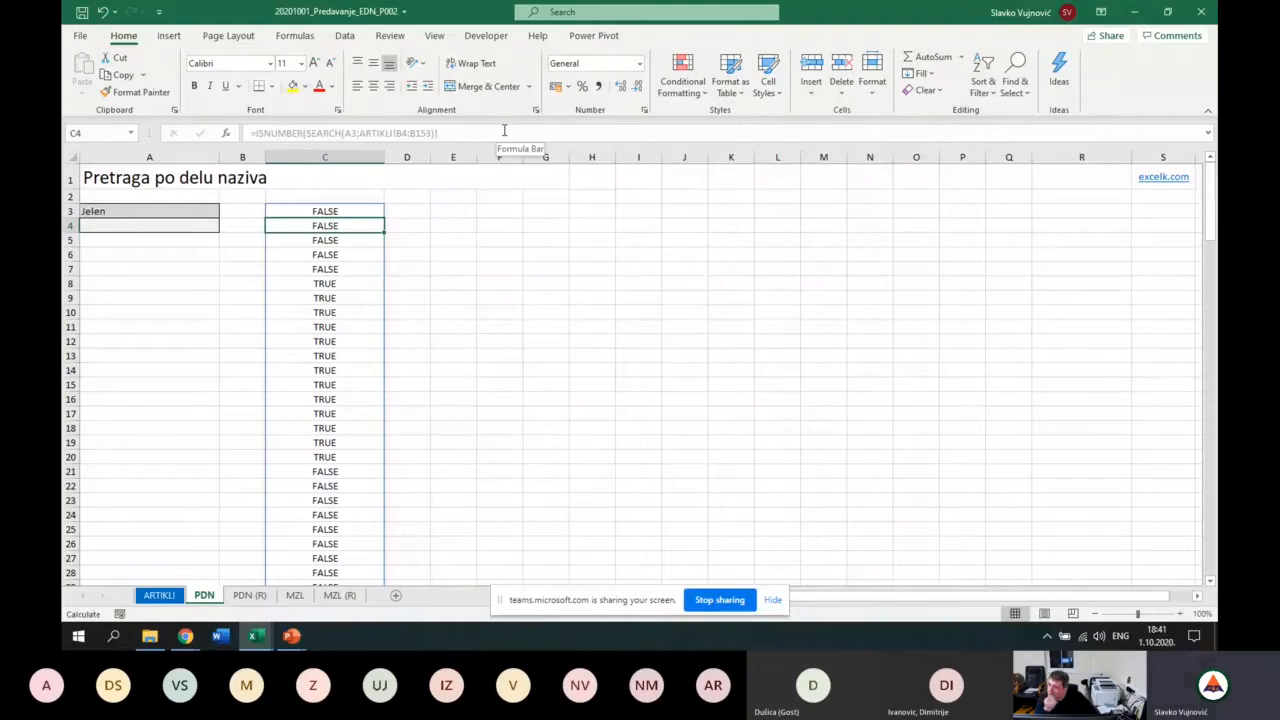
key("BackSpace")
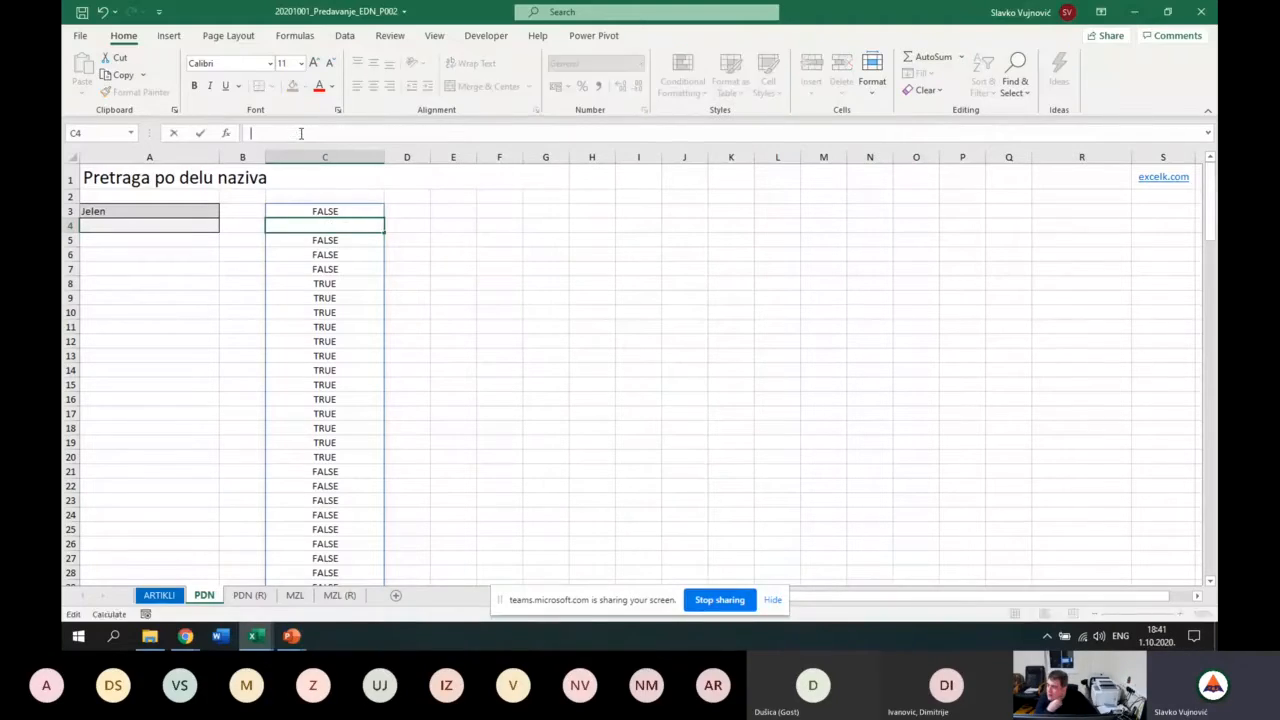
key("Escape")
Start wrapping the C3 formula in FILTER, with the article names ARTIKLI!B4:B153 as the array and the existing ISNUMBER test as the include argument.
left_click(338, 210)
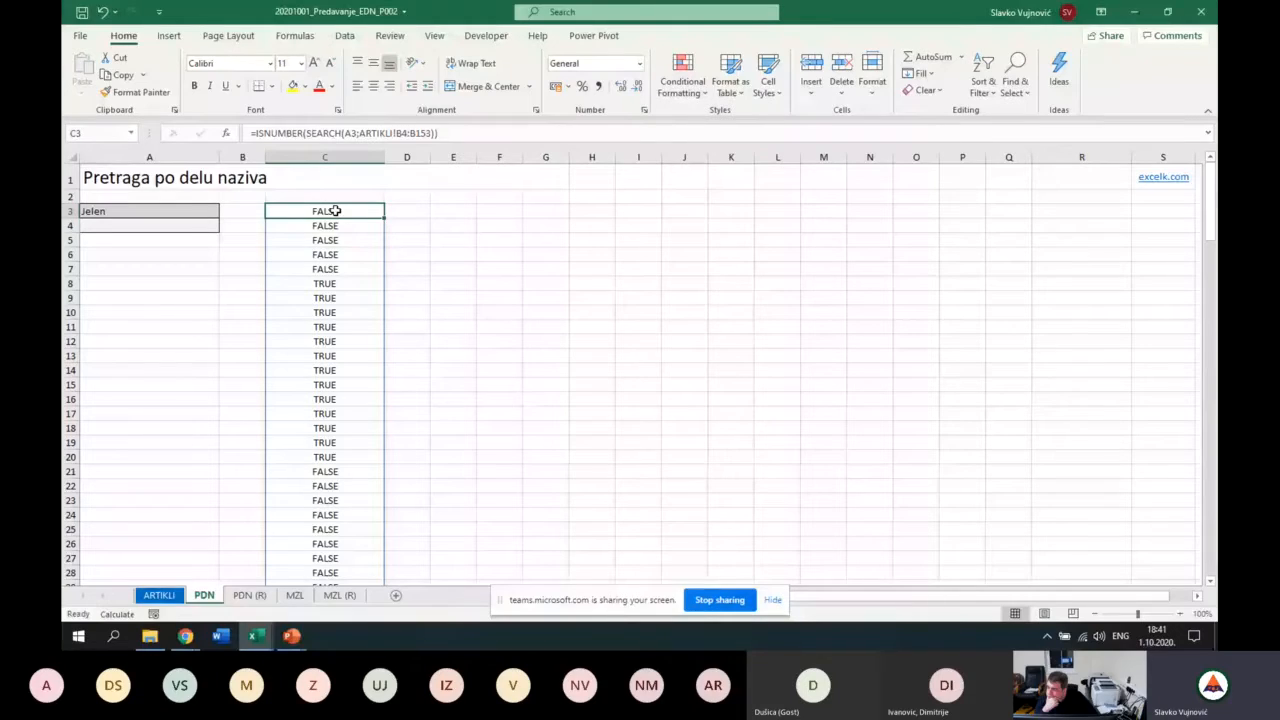
left_click(483, 125)
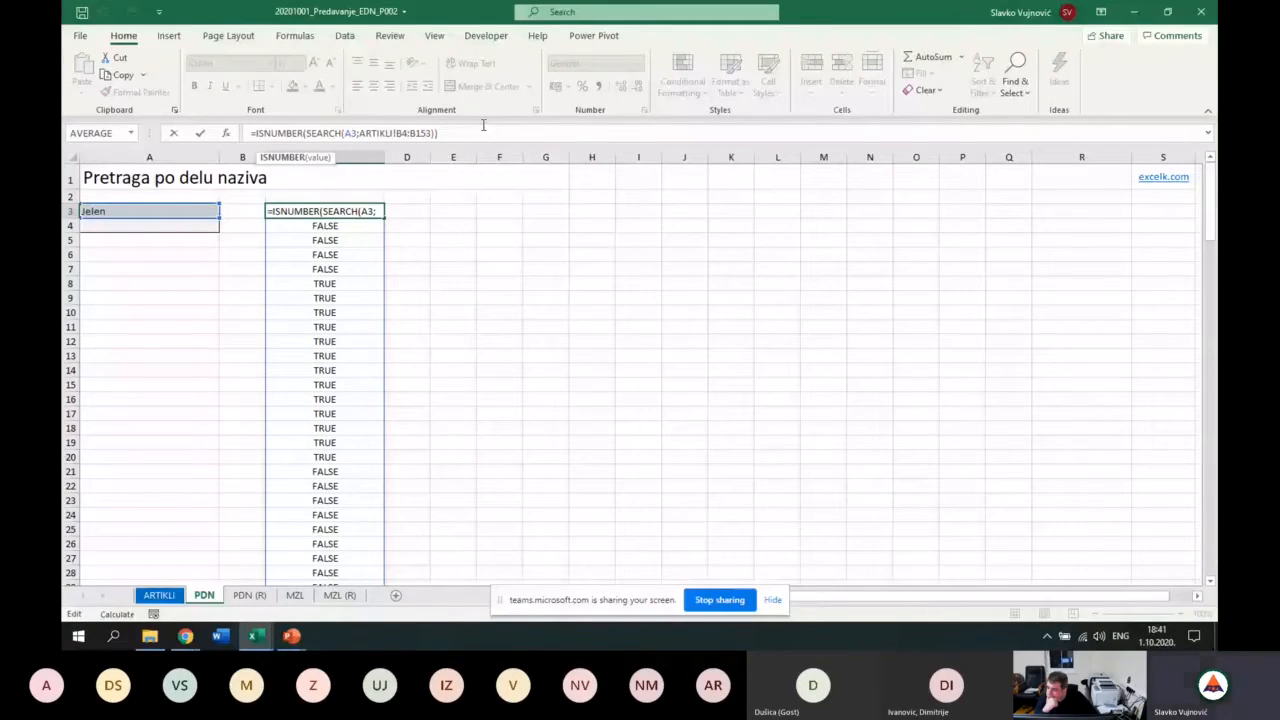
type("fi")
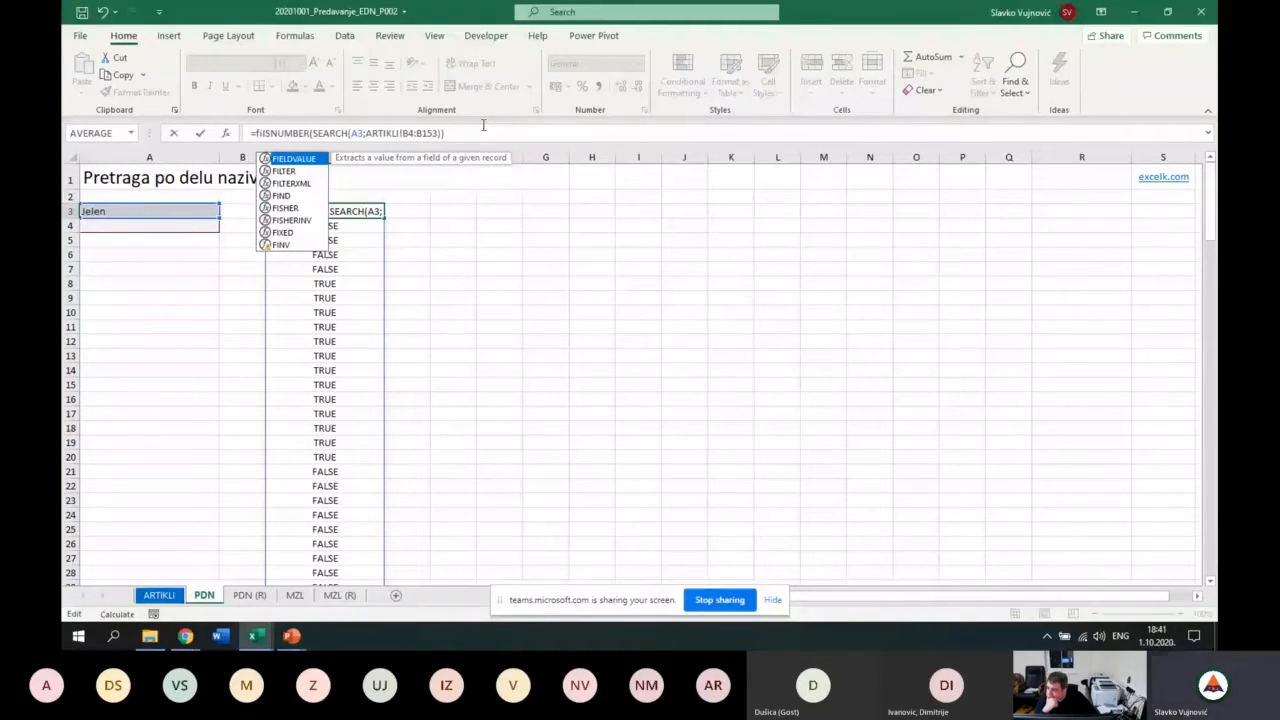
key("Down")
key("Tab")
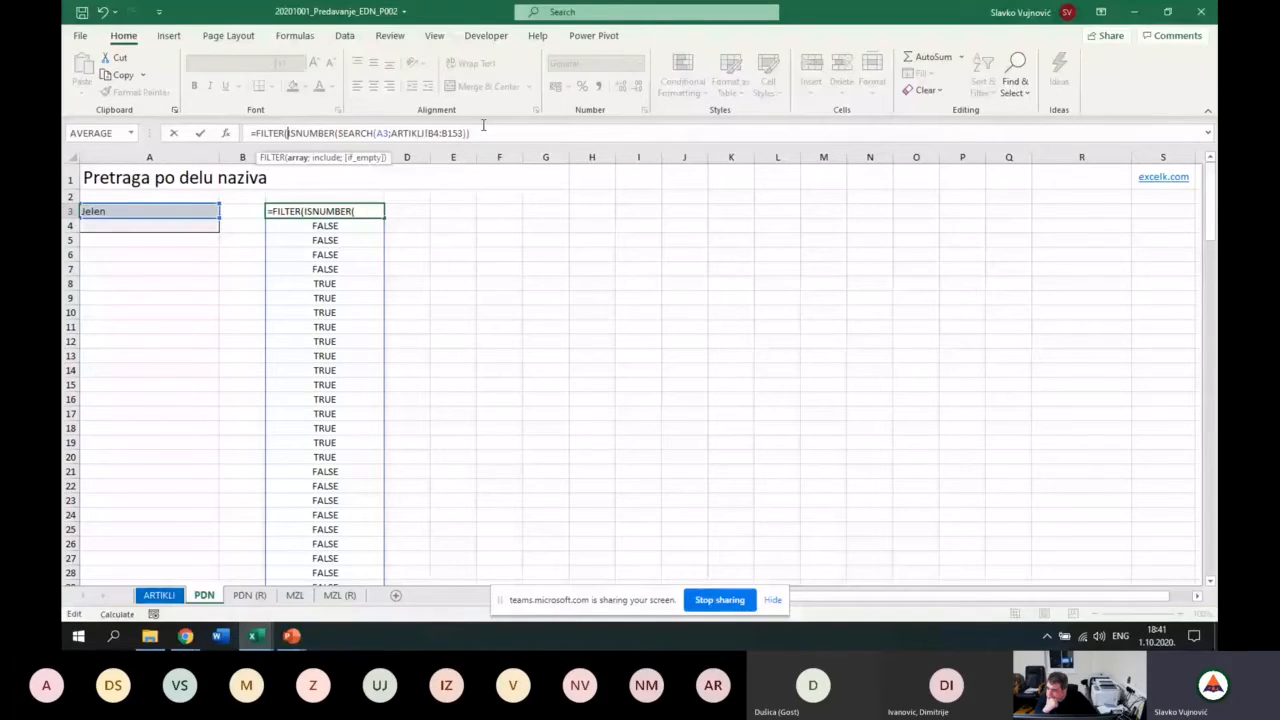
left_click(157, 596)
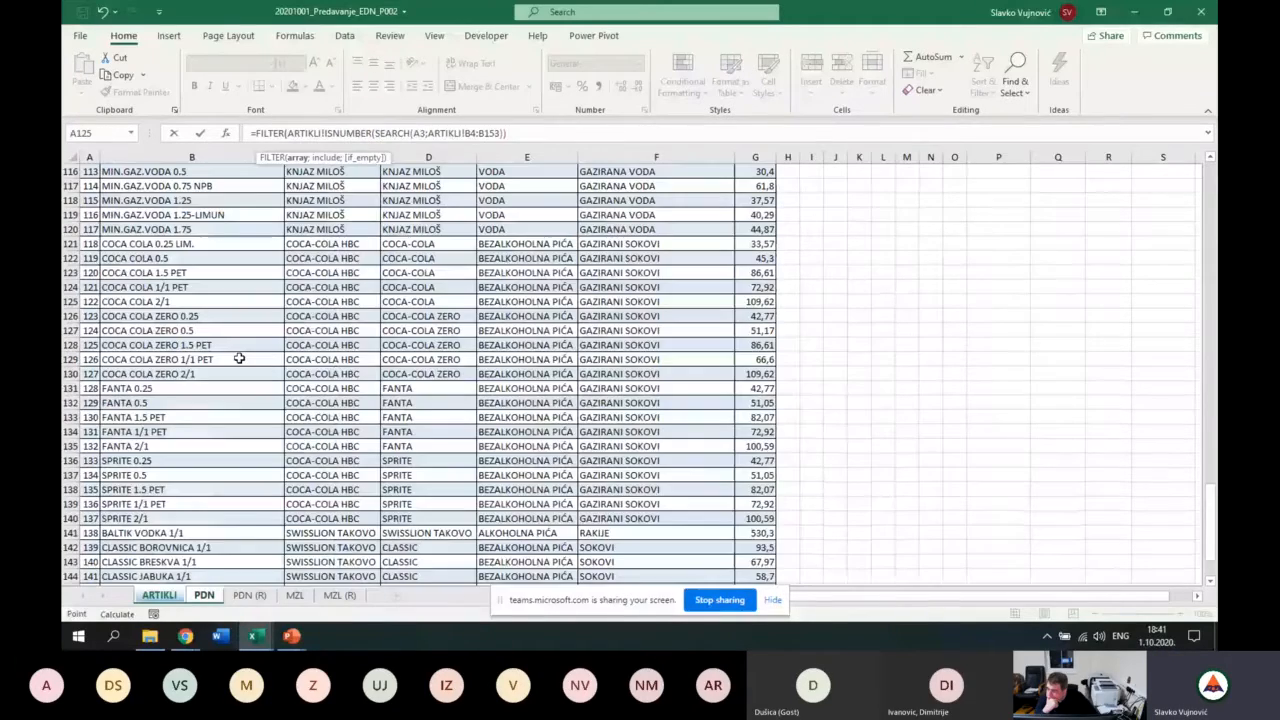
scroll(239, 358, "up", 3)
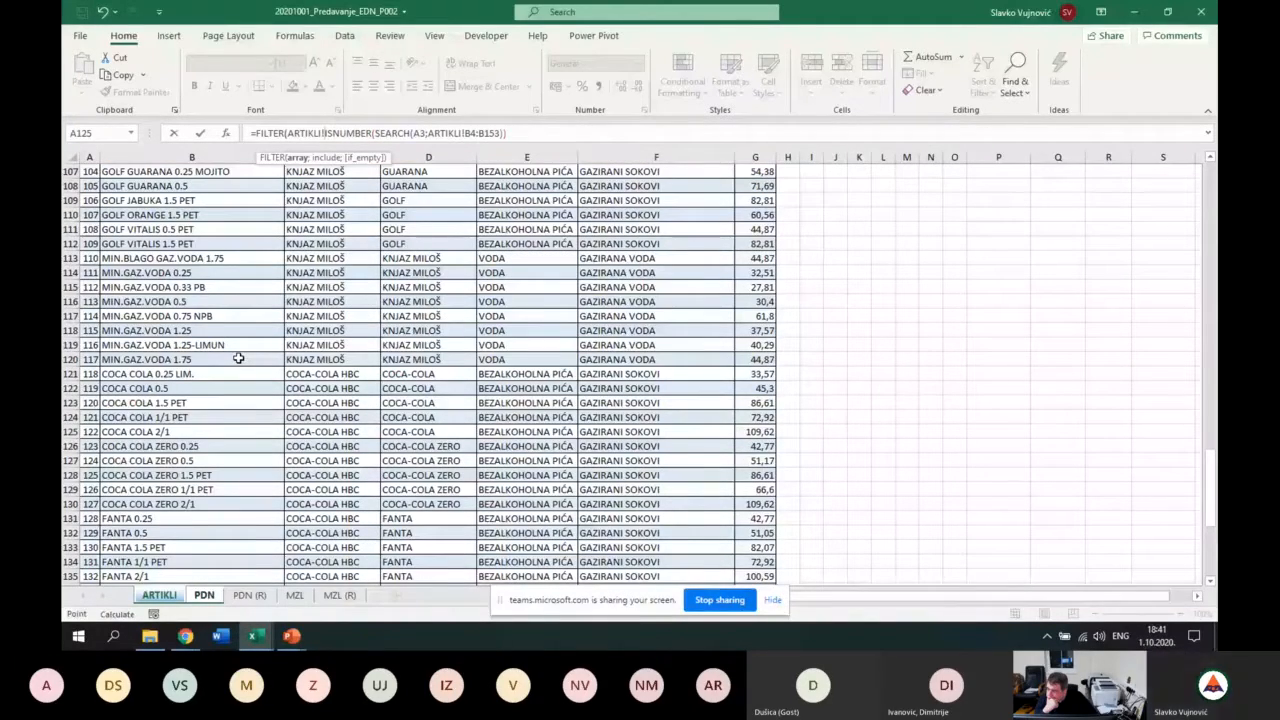
scroll(239, 358, "up", 20)
left_click(172, 227)
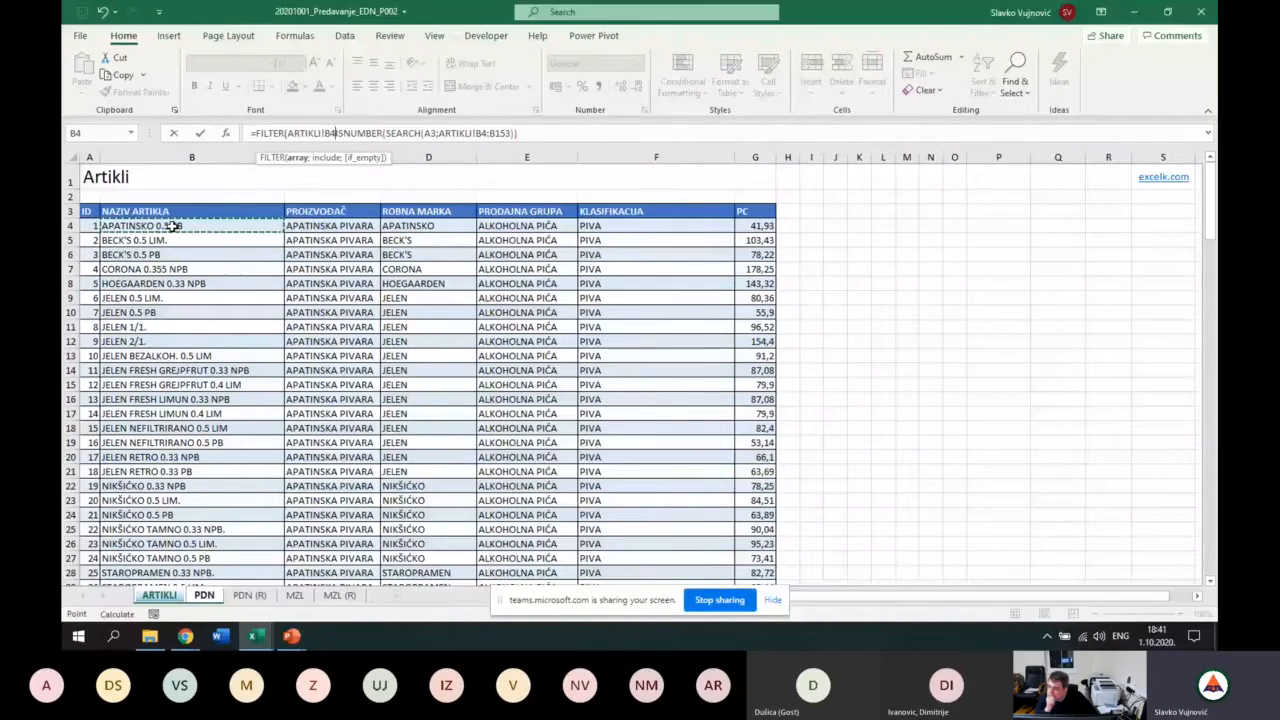
key("ctrl+shift+Down")
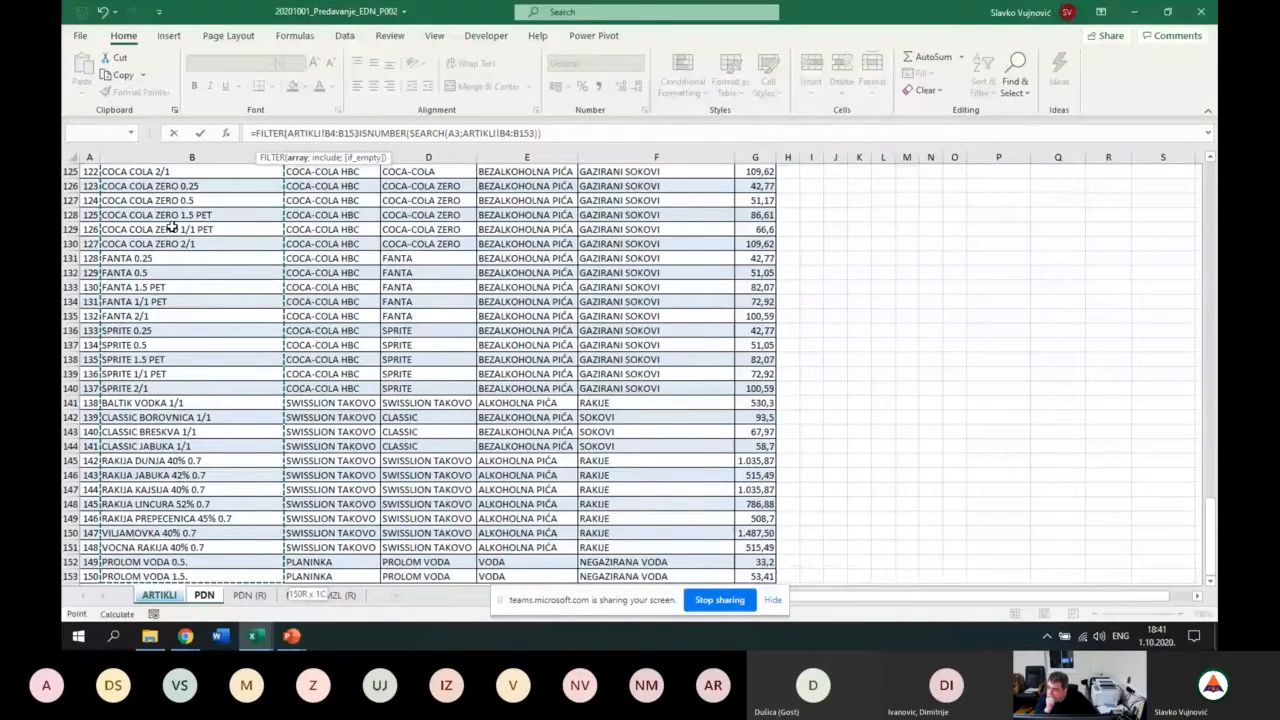
type(";")
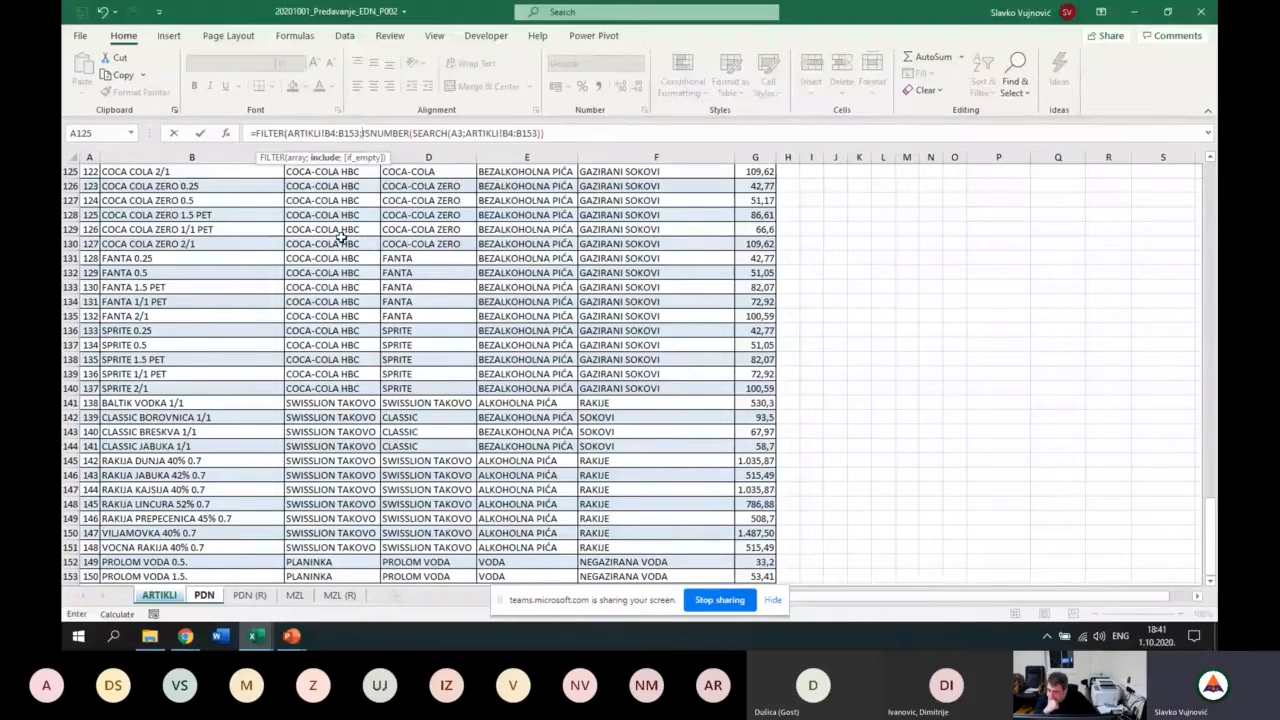
Complete the C3 FILTER formula with "nije nađeno" as the text for an empty result.
left_click(556, 135)
type(");\"n")
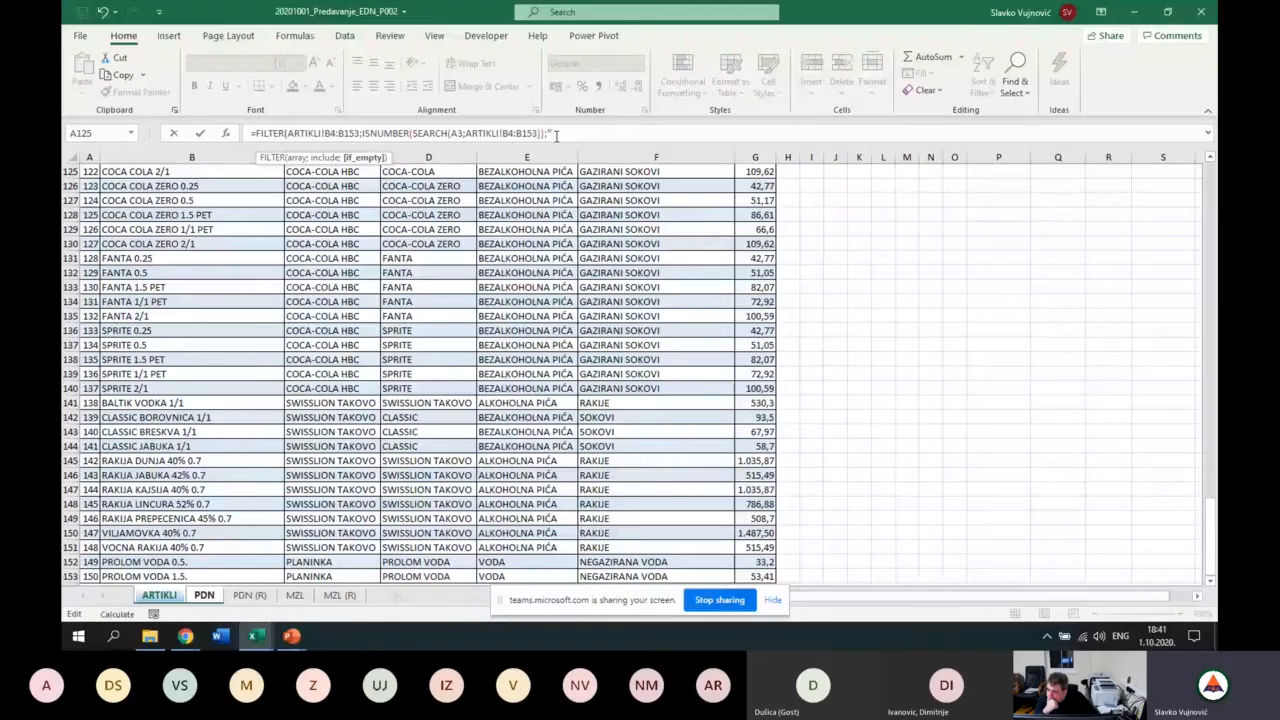
type("ije n")
type("a]en")
key("BackSpace")
key("BackSpace")
key("BackSpace")
key("alt+shift")
type("đeno\"")
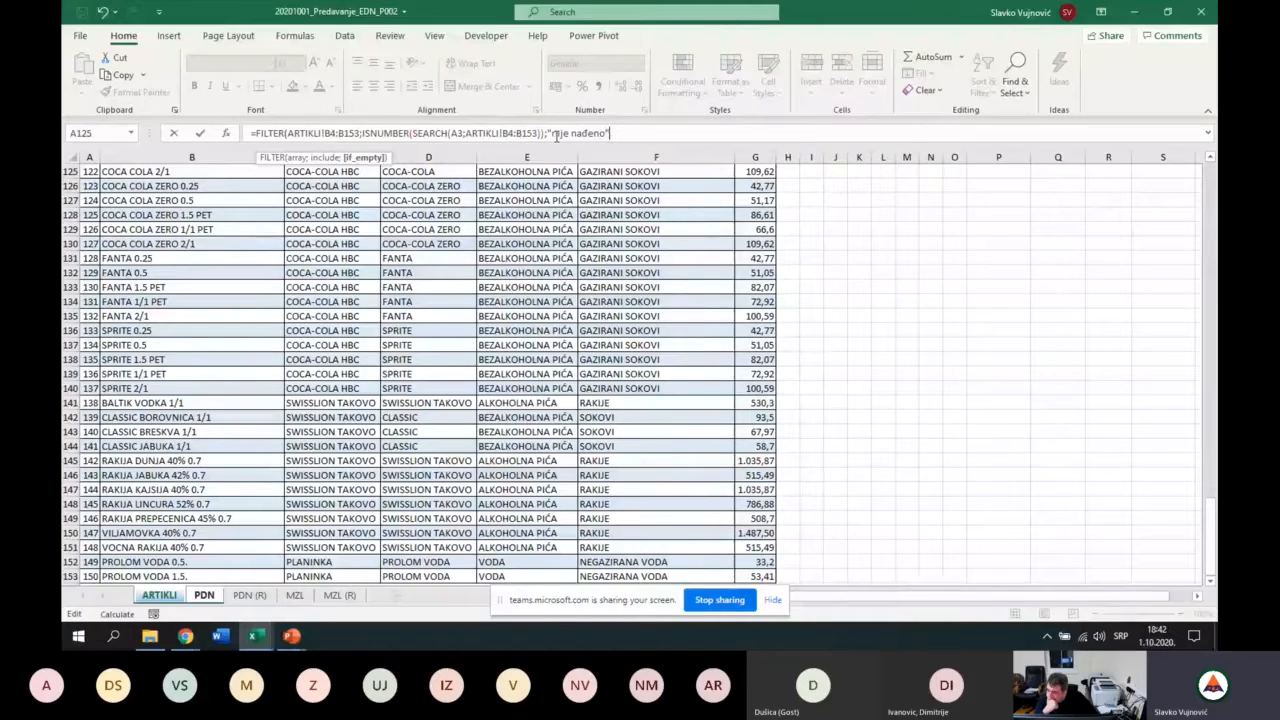
type(")")
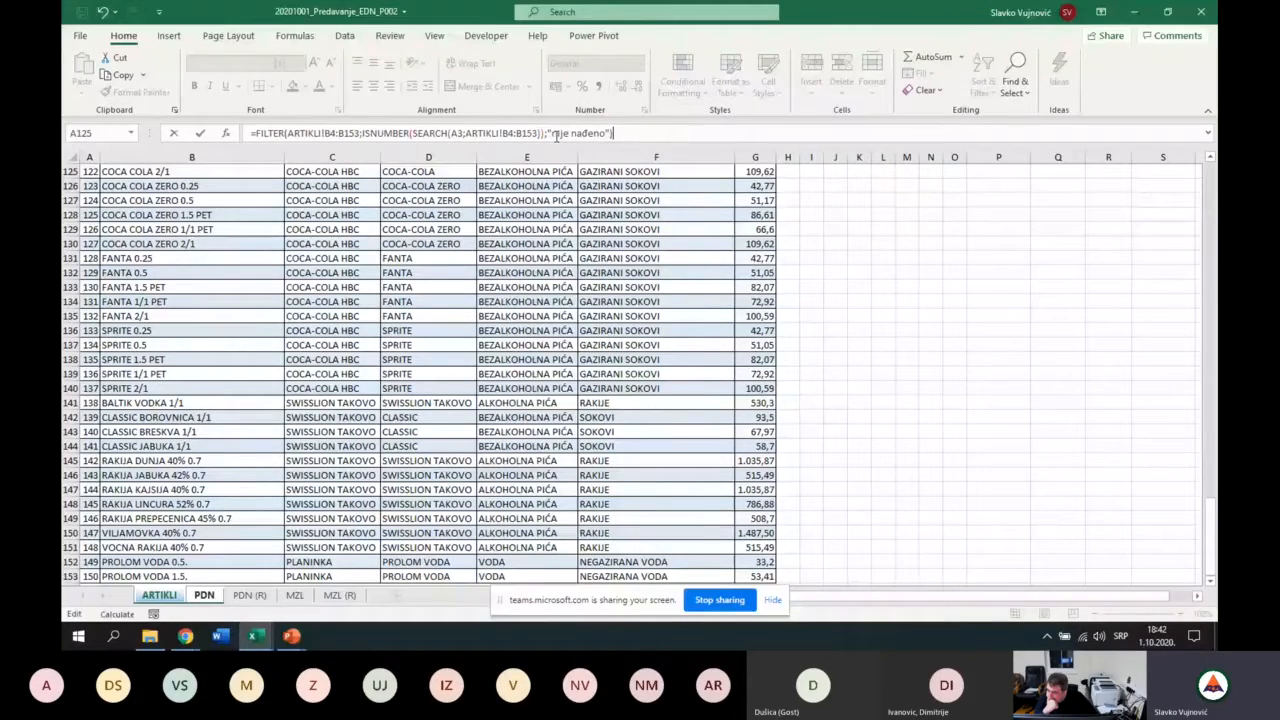
key("Return")
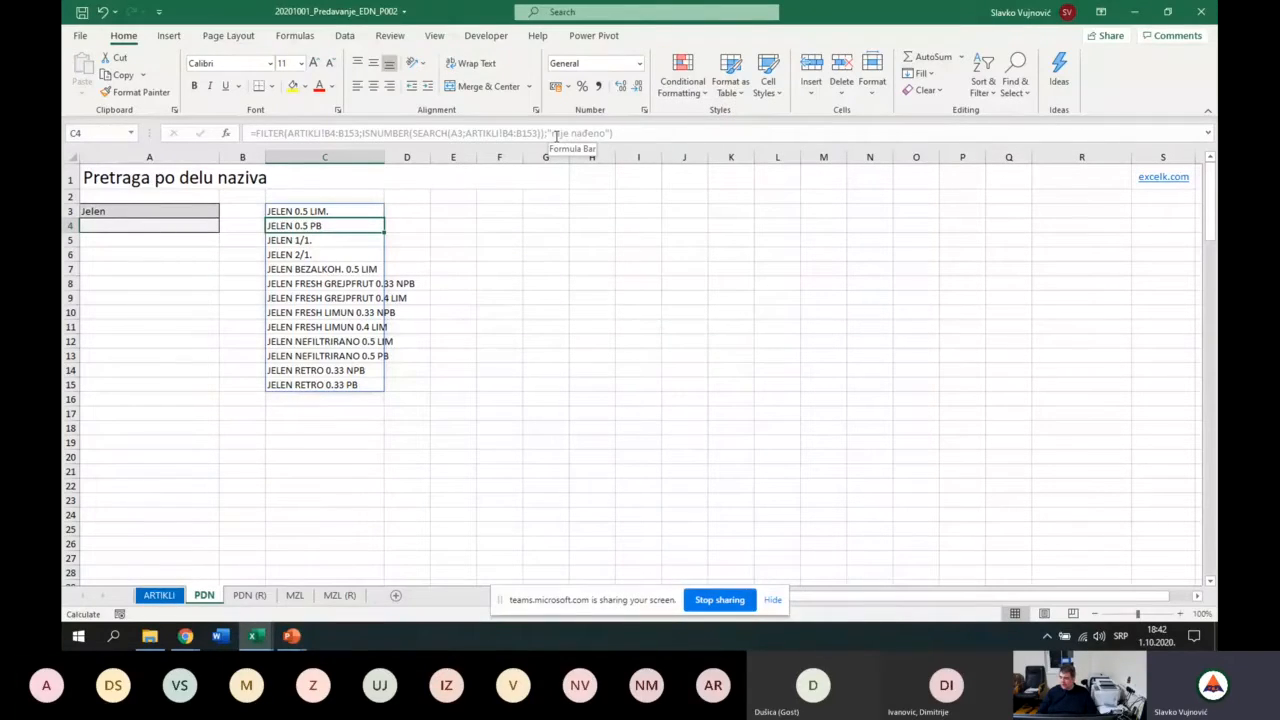
Test the FILTER formula by entering the search texts "jabuka" and "kruška" in A3.
left_click(210, 211)
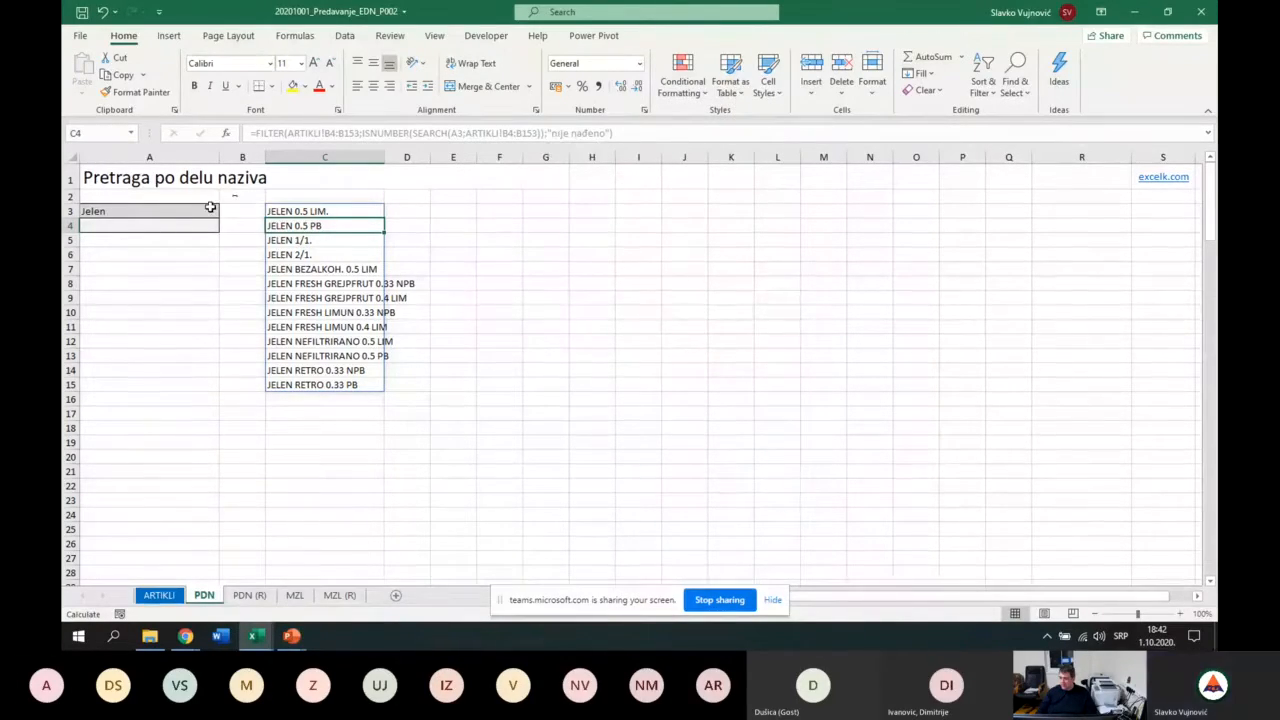
type("jabuka")
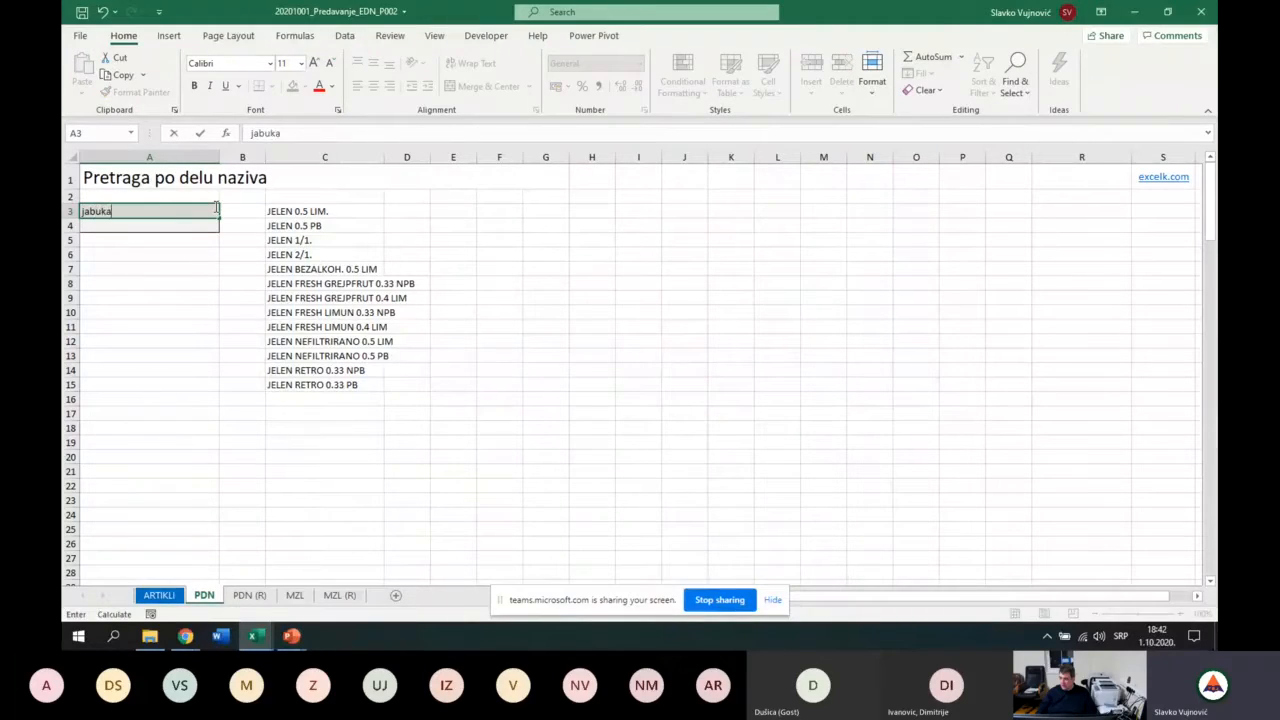
key("Return")
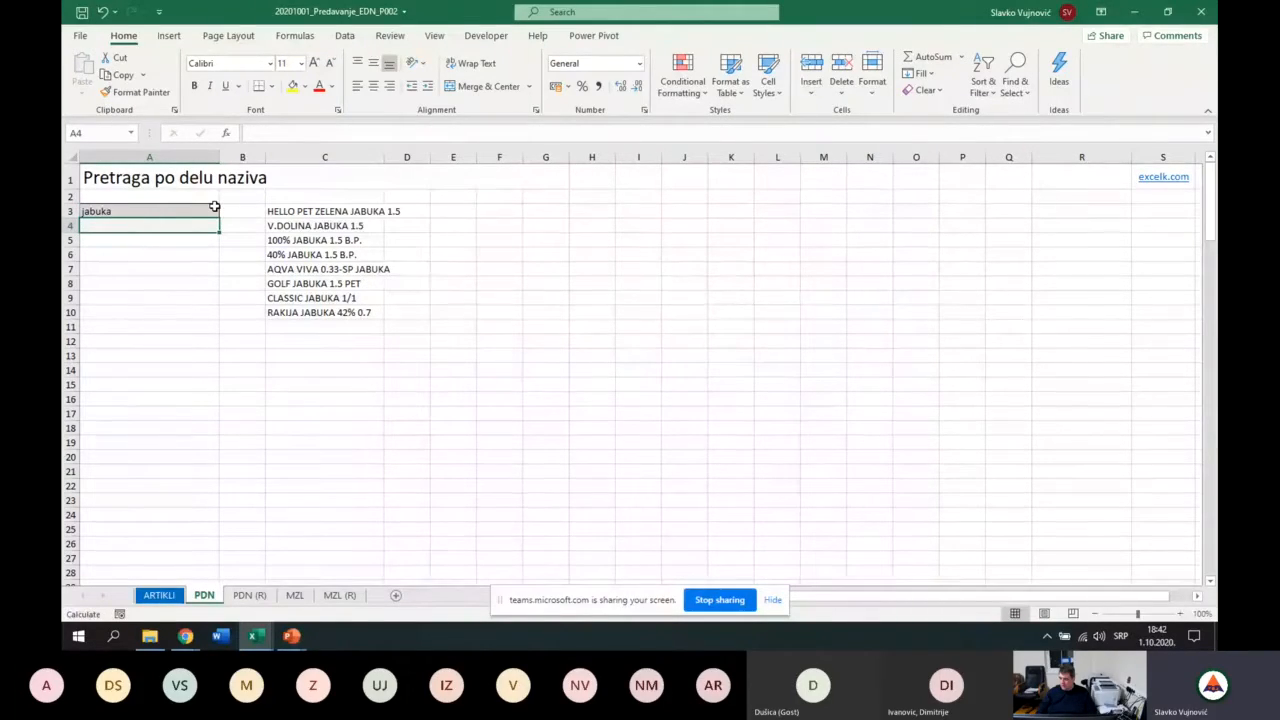
left_click(193, 209)
type("kruška")
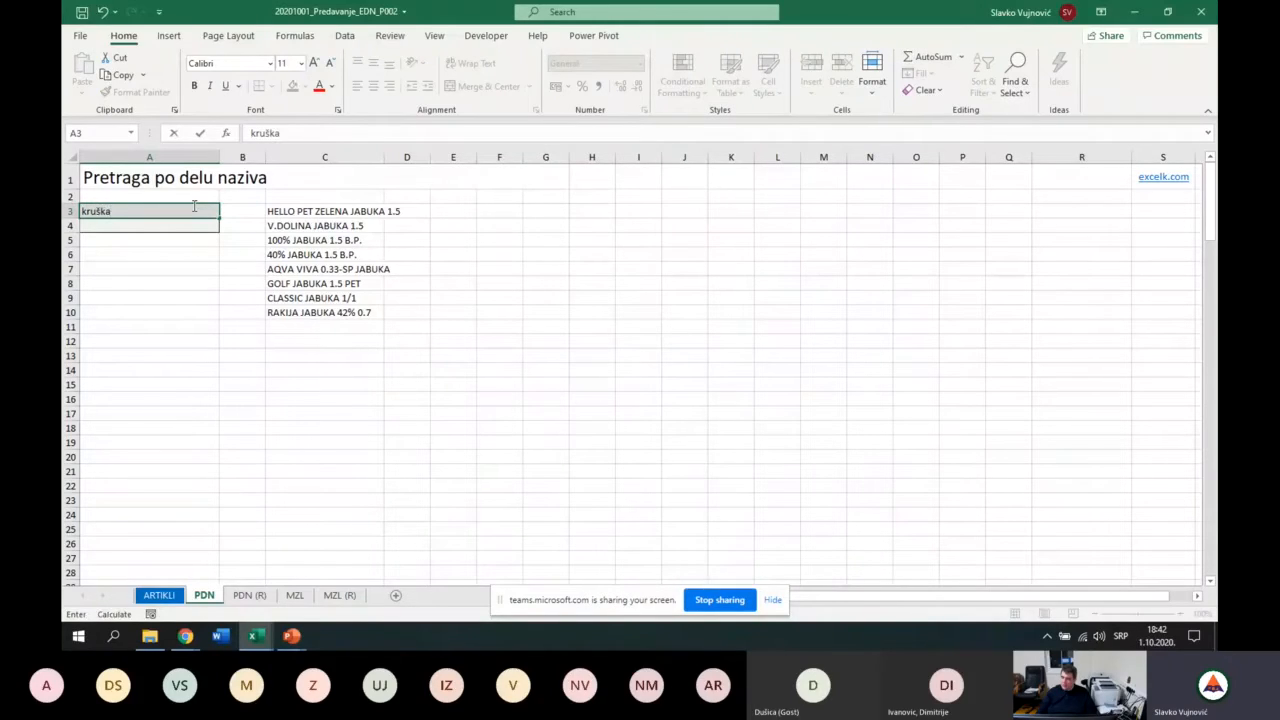
key("Return")
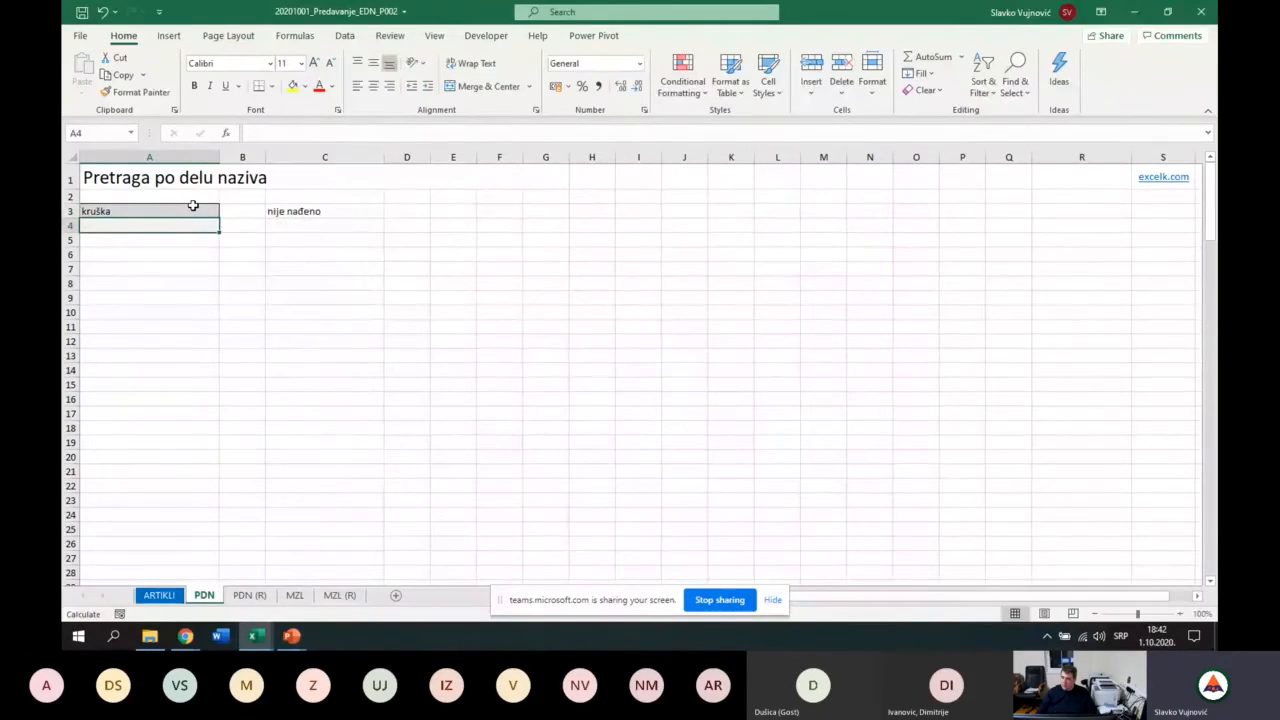
Set the search text in A3 to "jelen".
left_click(157, 210)
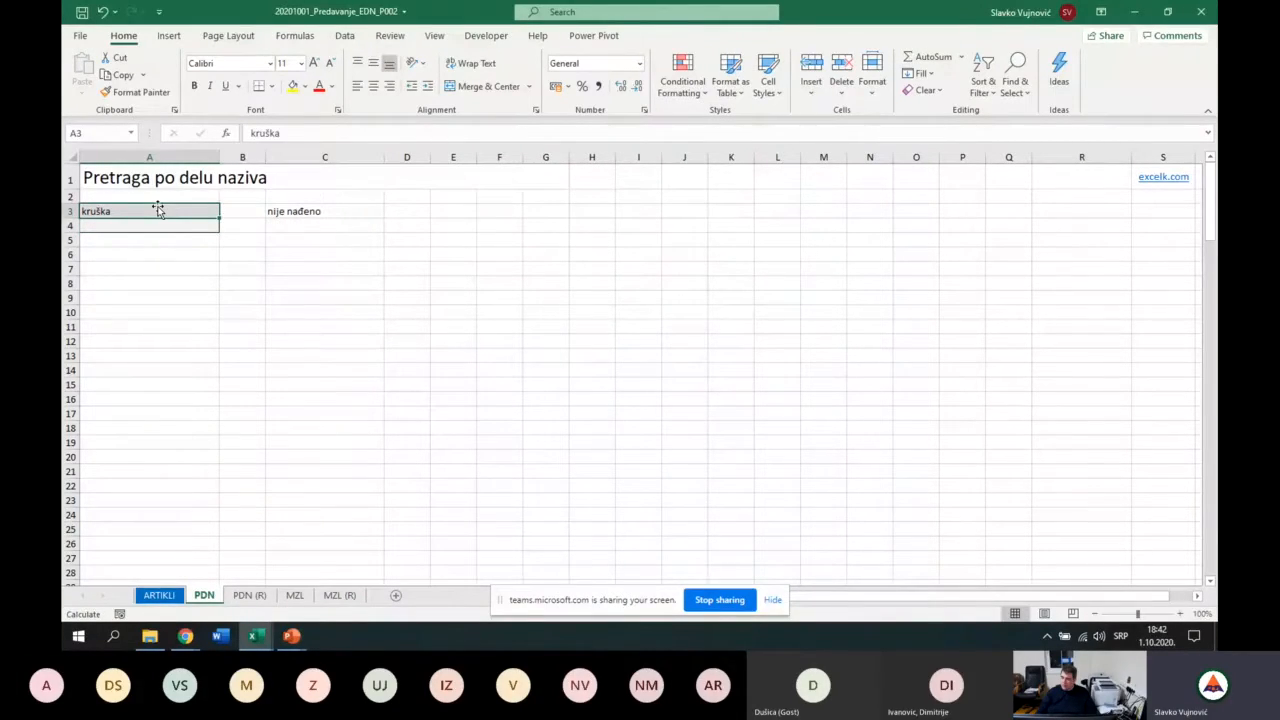
type("jelen")
key("Return")
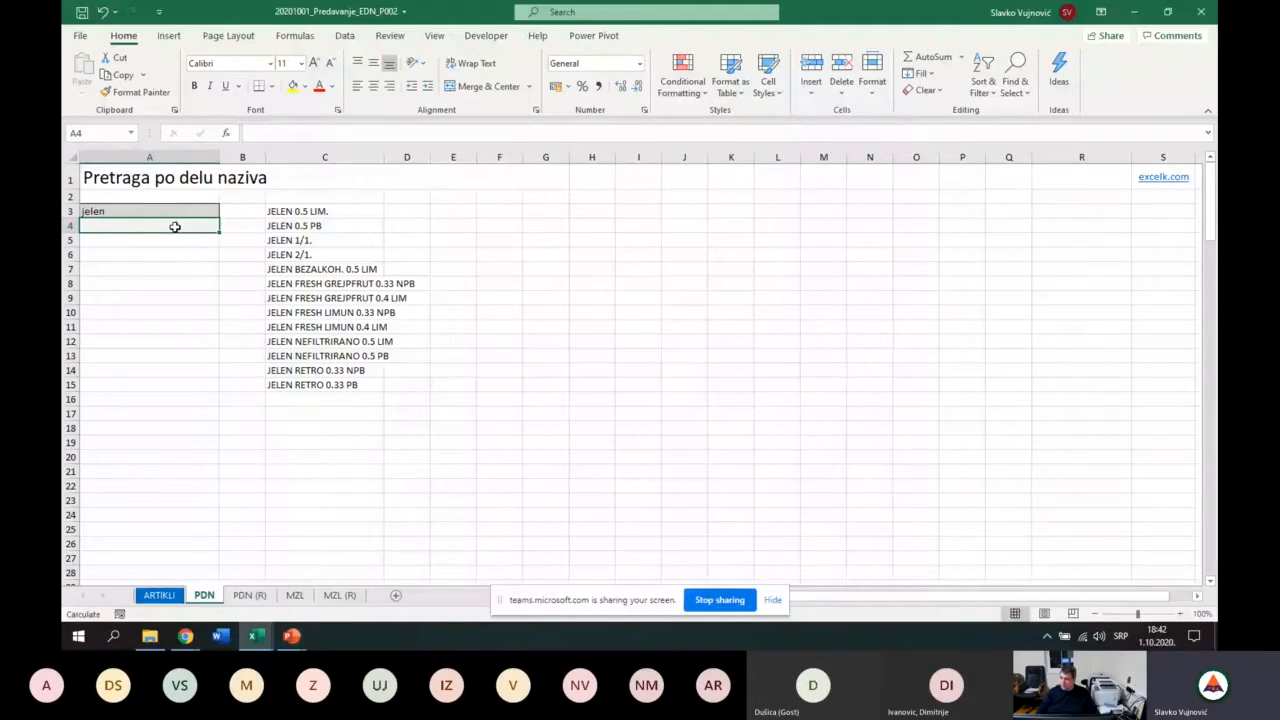
Add a list data validation to A4 with the spilled range =$C$3# as its source.
left_click(349, 38)
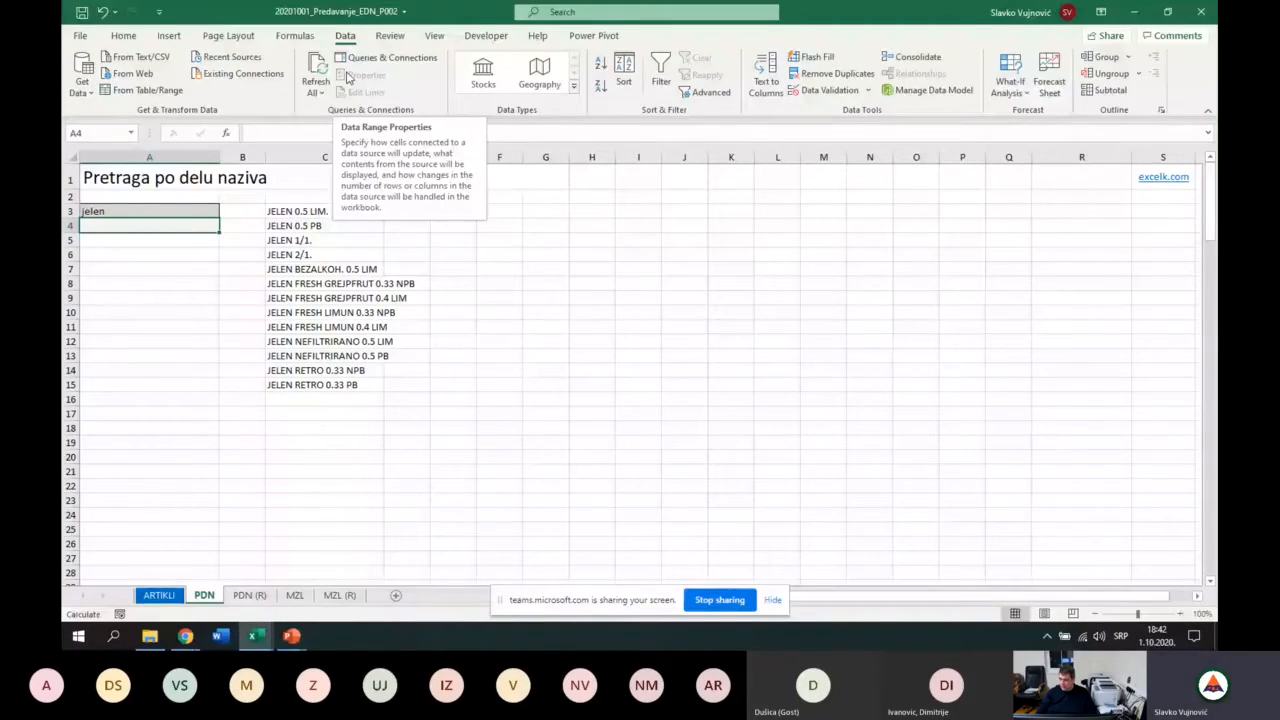
left_click(809, 93)
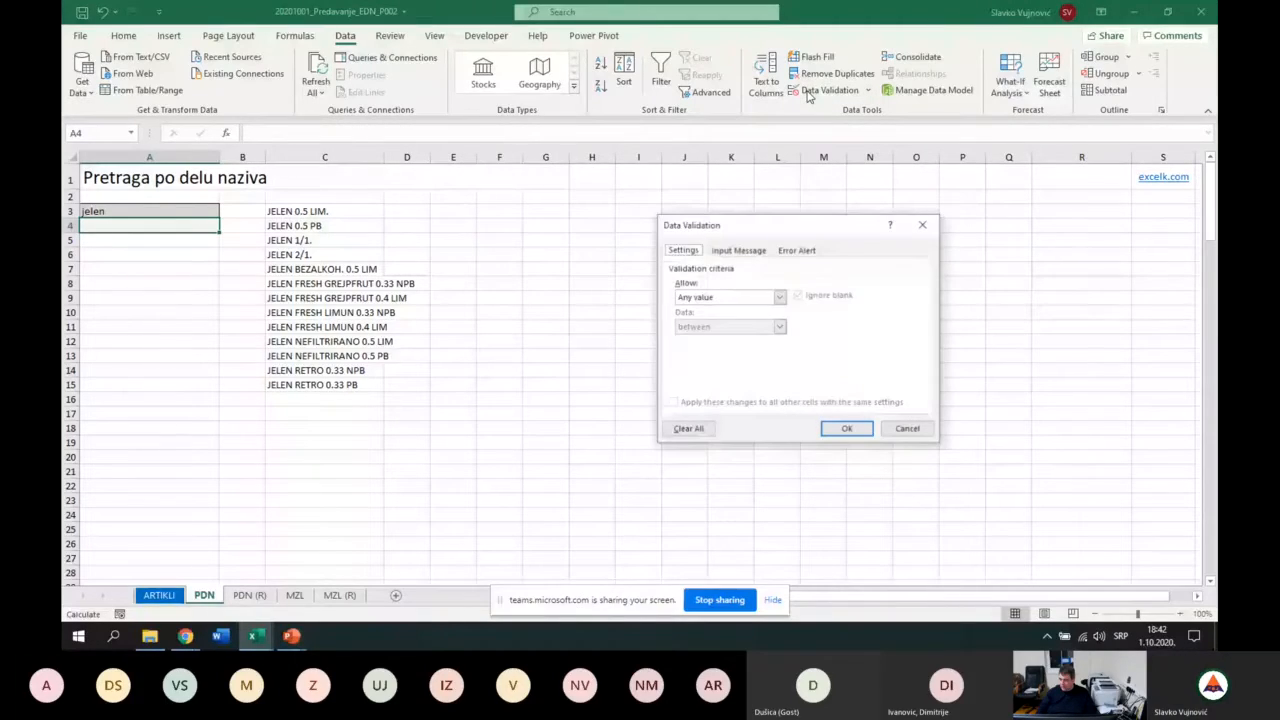
left_click(730, 297)
left_click(700, 338)
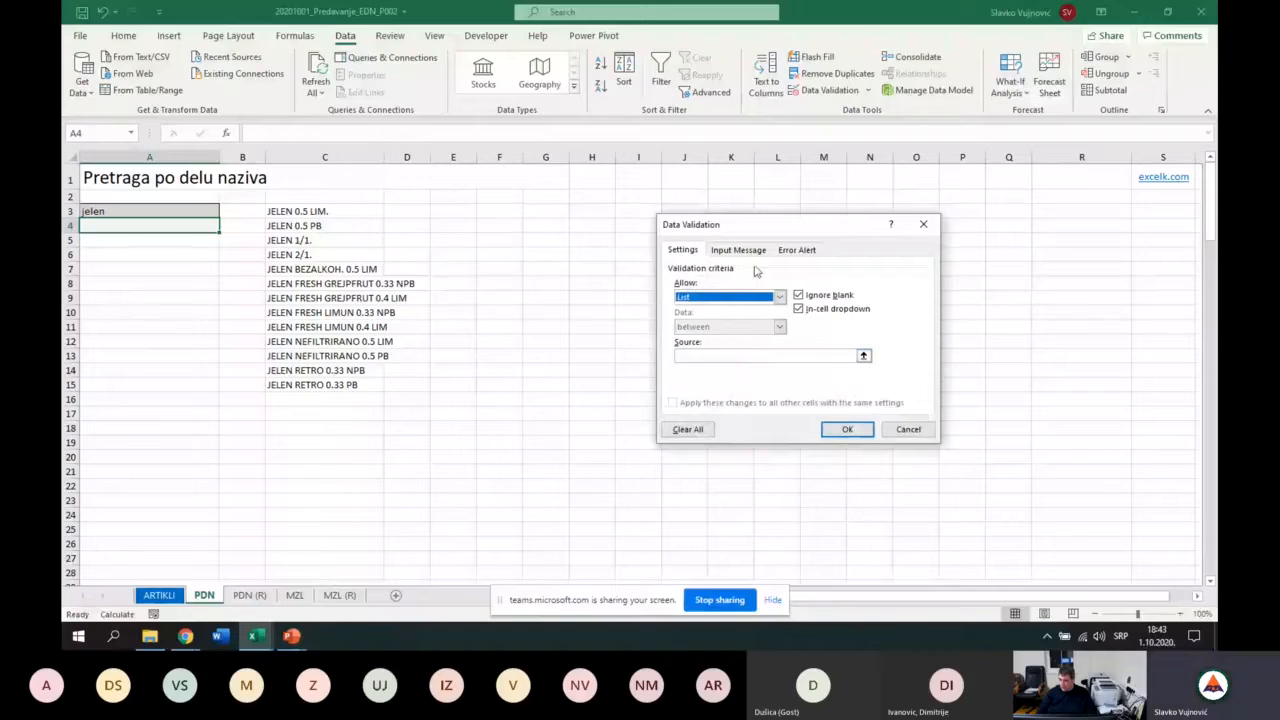
left_click(694, 356)
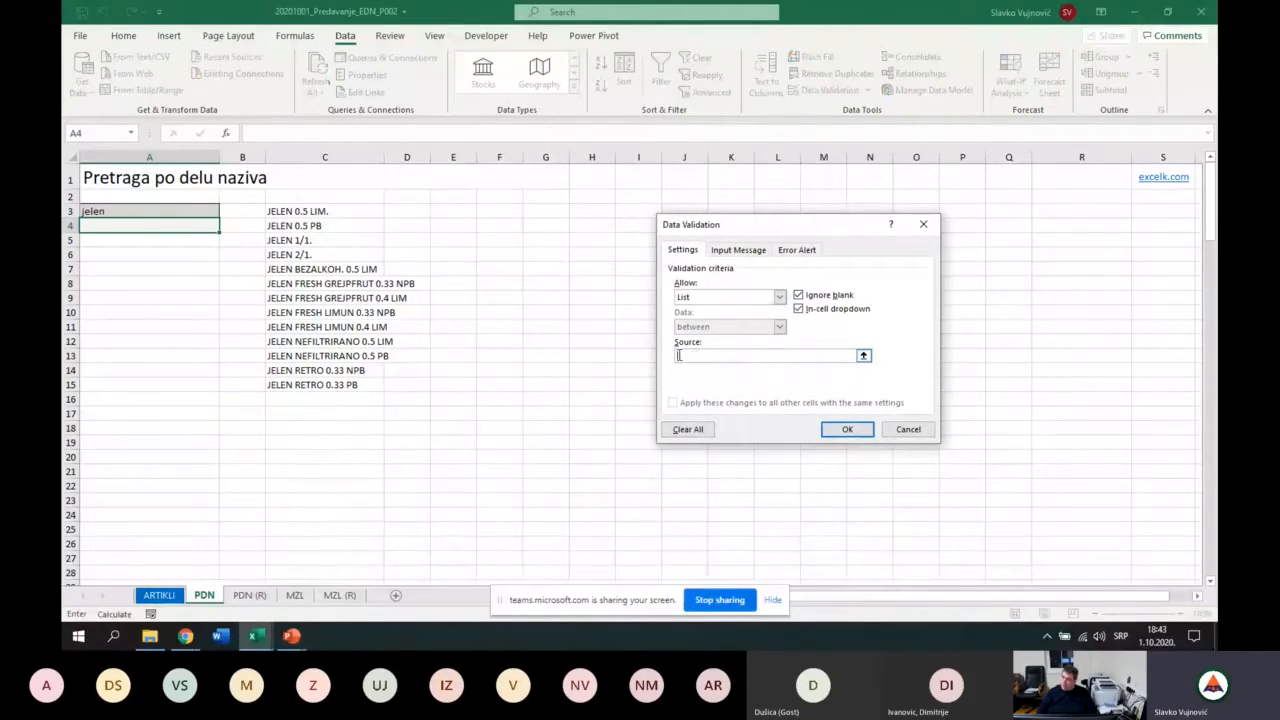
left_click(326, 210)
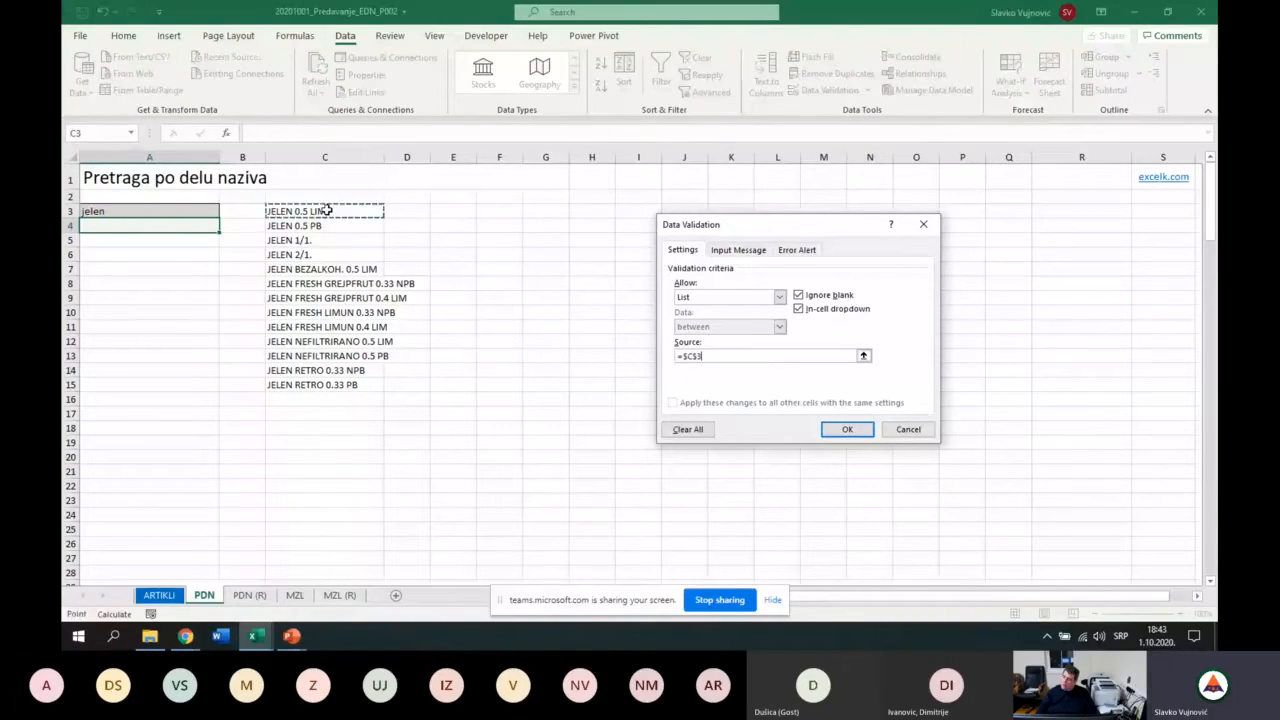
left_click(720, 354)
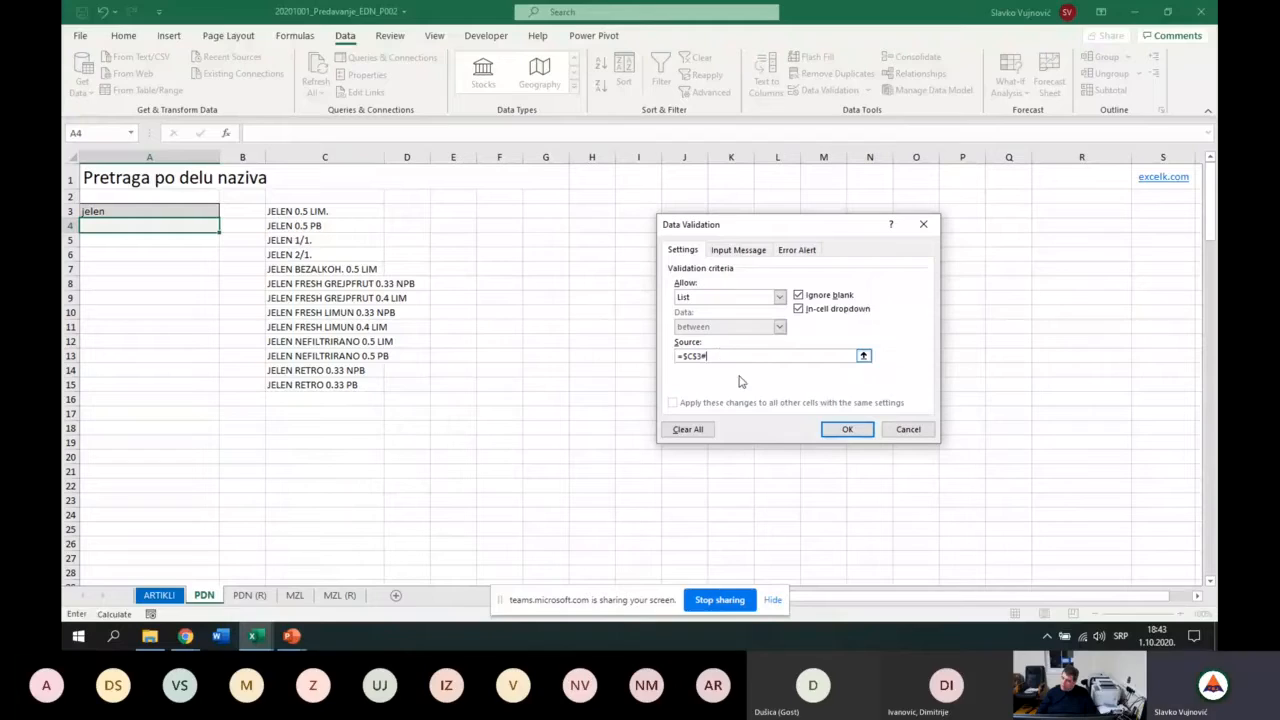
left_click(842, 431)
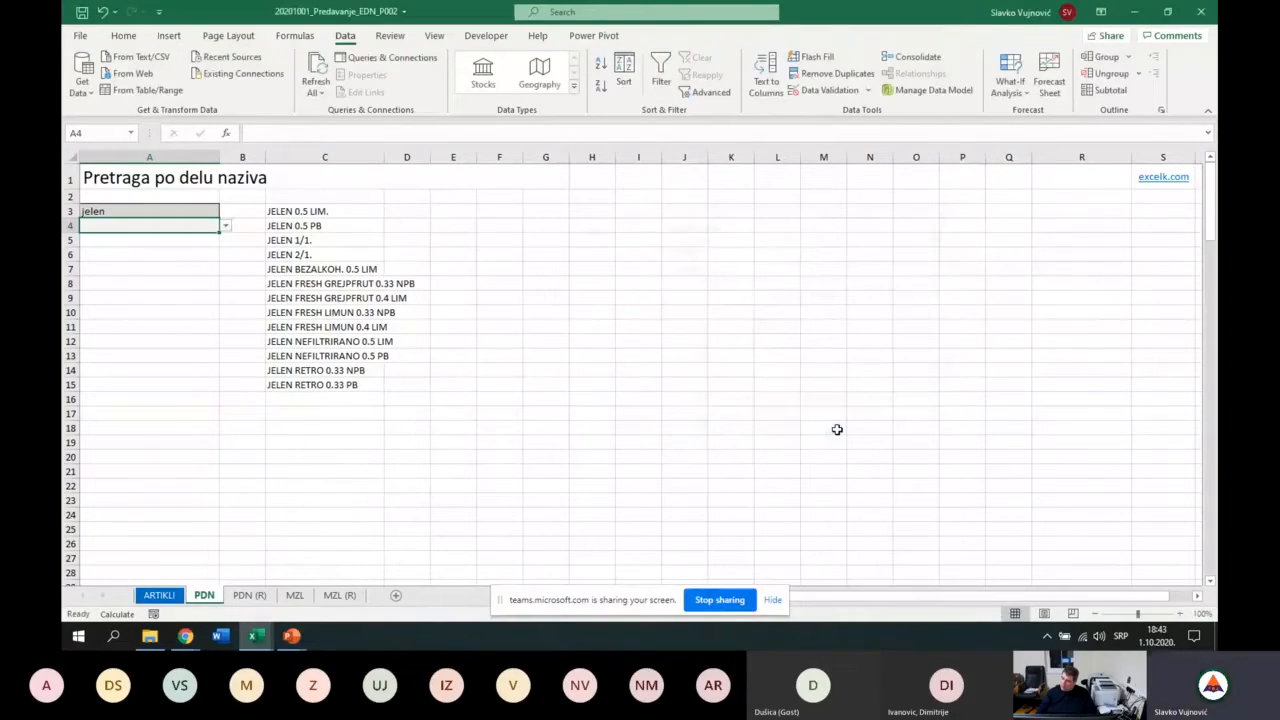
Try several matching articles in the A4 dropdown, including JELEN 2/1. and JELEN RETRO 0.33 NPB.
left_click(226, 226)
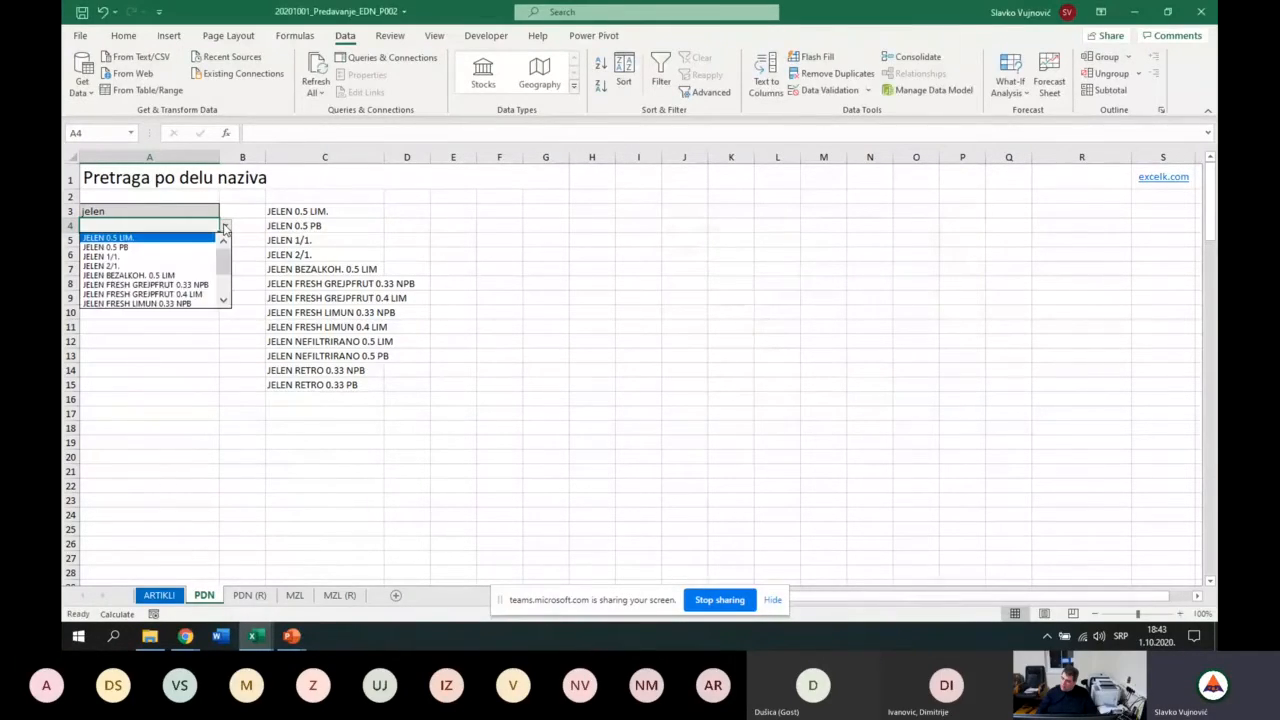
mouse_move(225, 262)
left_mouse_down()
mouse_move(224, 298)
mouse_move(224, 250)
mouse_move(224, 304)
mouse_move(223, 266)
left_mouse_up()
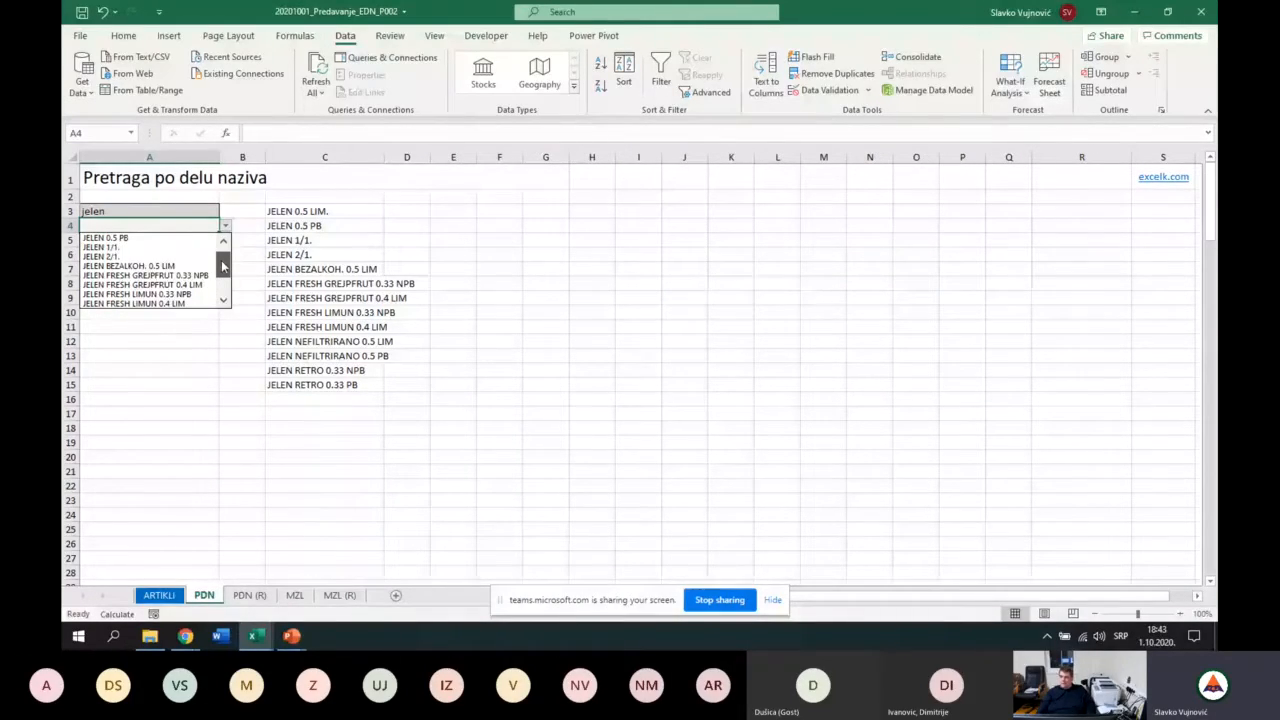
left_click(150, 242)
left_click(226, 226)
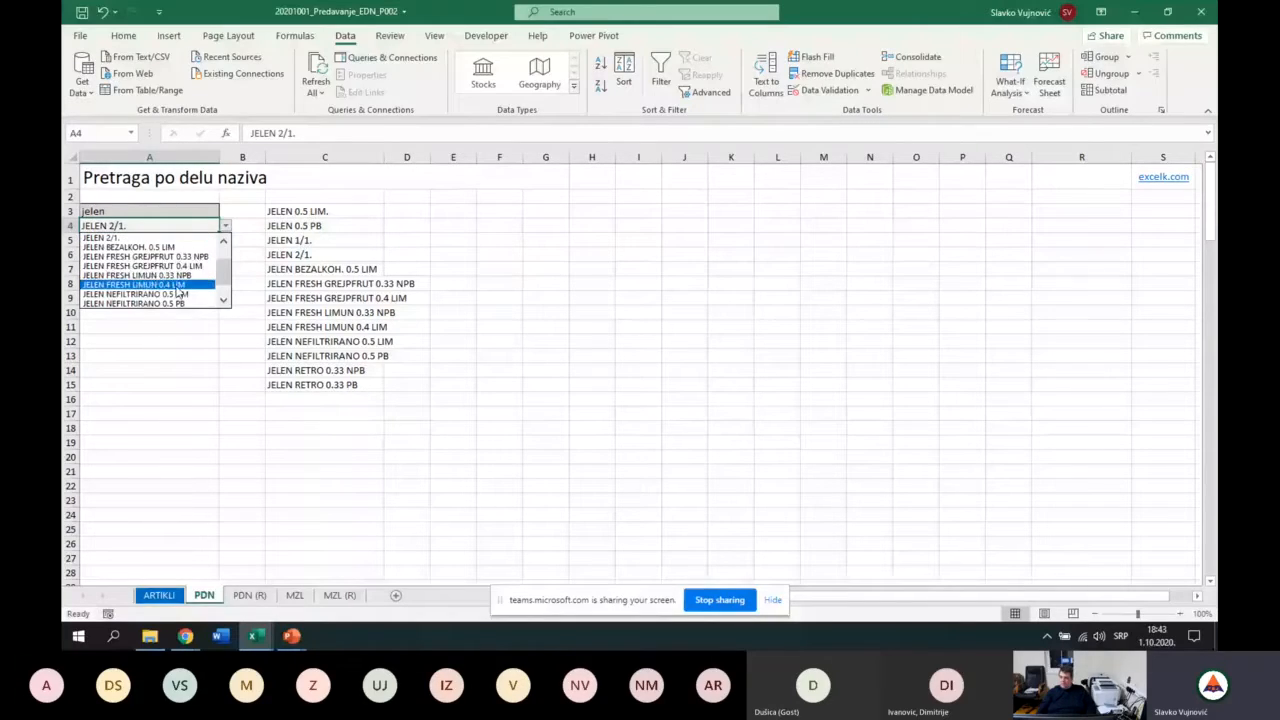
left_click(176, 286)
left_click(226, 226)
left_click(172, 294)
left_click(228, 227)
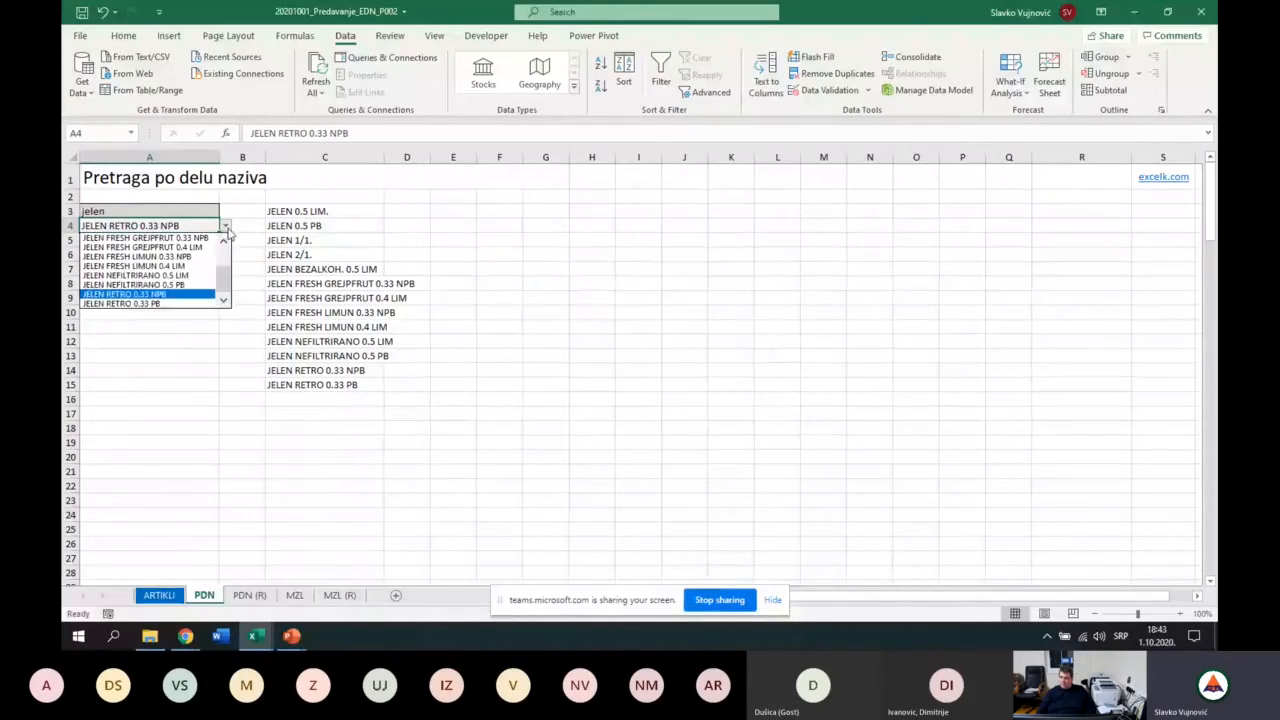
left_click(174, 297)
Pick JELEN FRESH LIMUN 0.4 LIM in the A4 dropdown, replacing it with JELEN NEFILTRIRANO 0.5 PB.
left_click(136, 211)
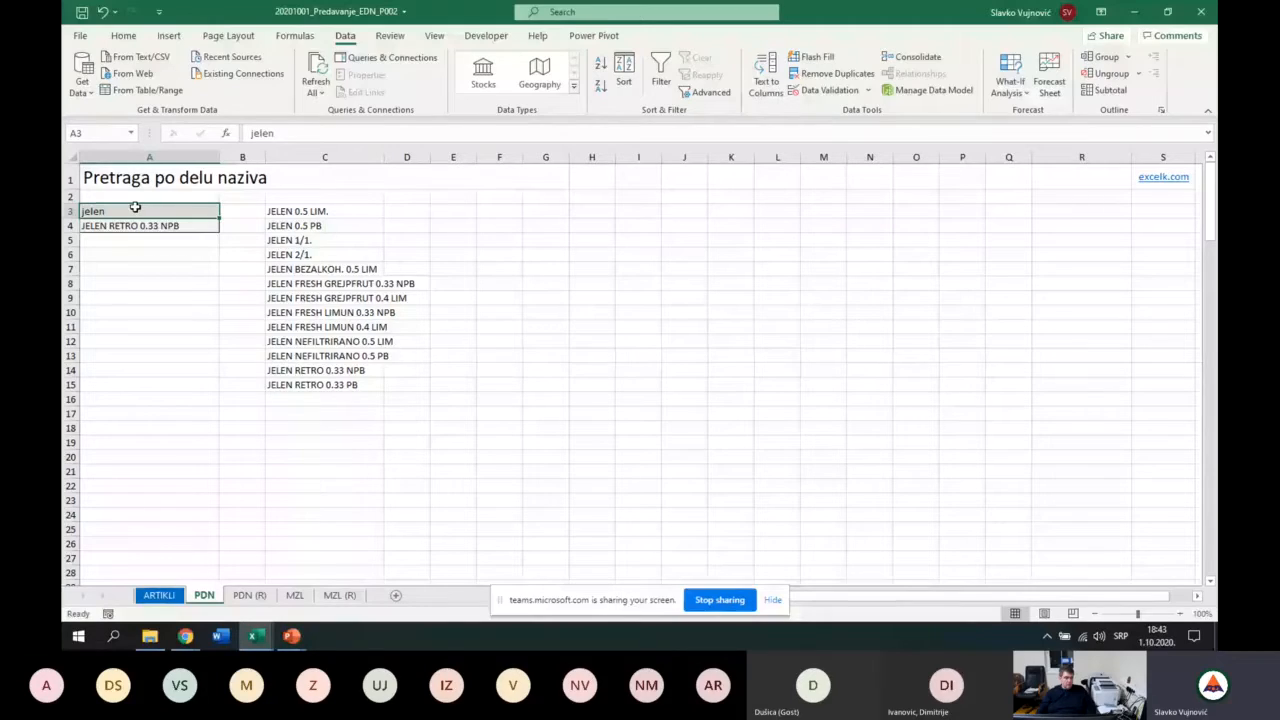
left_click(160, 226)
left_click(226, 227)
left_click(180, 266)
left_click(226, 227)
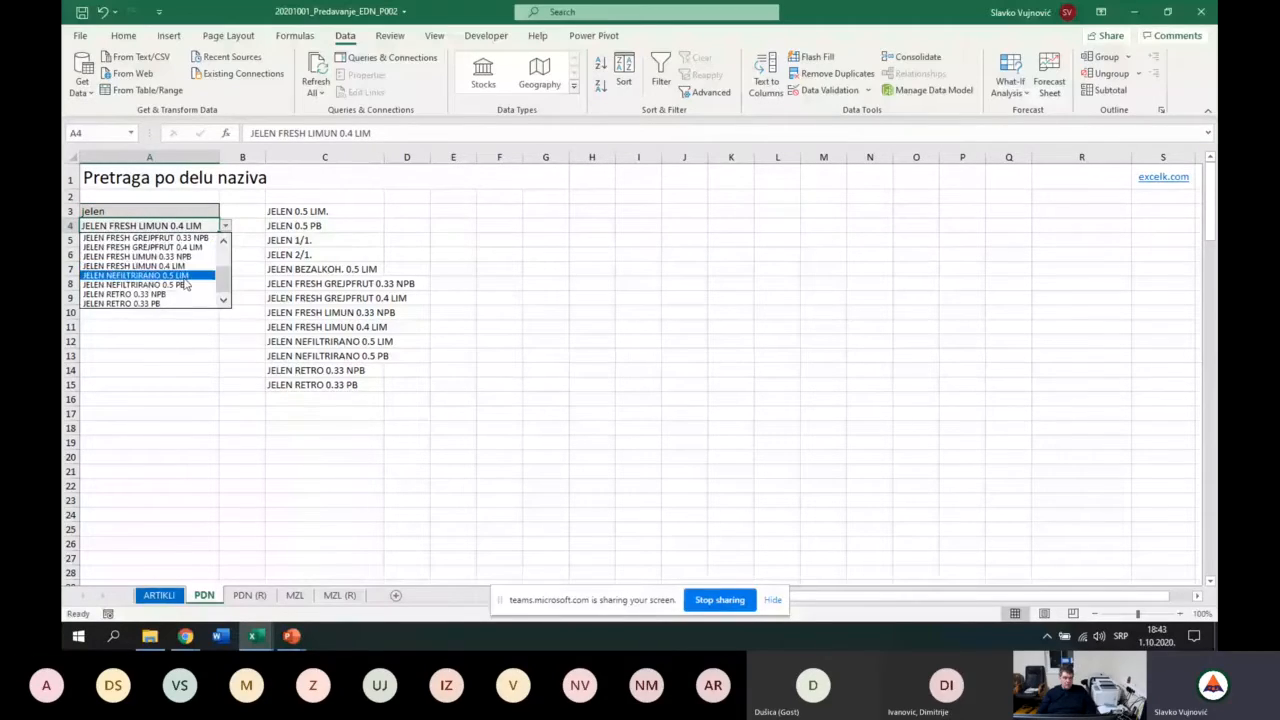
left_click(185, 285)
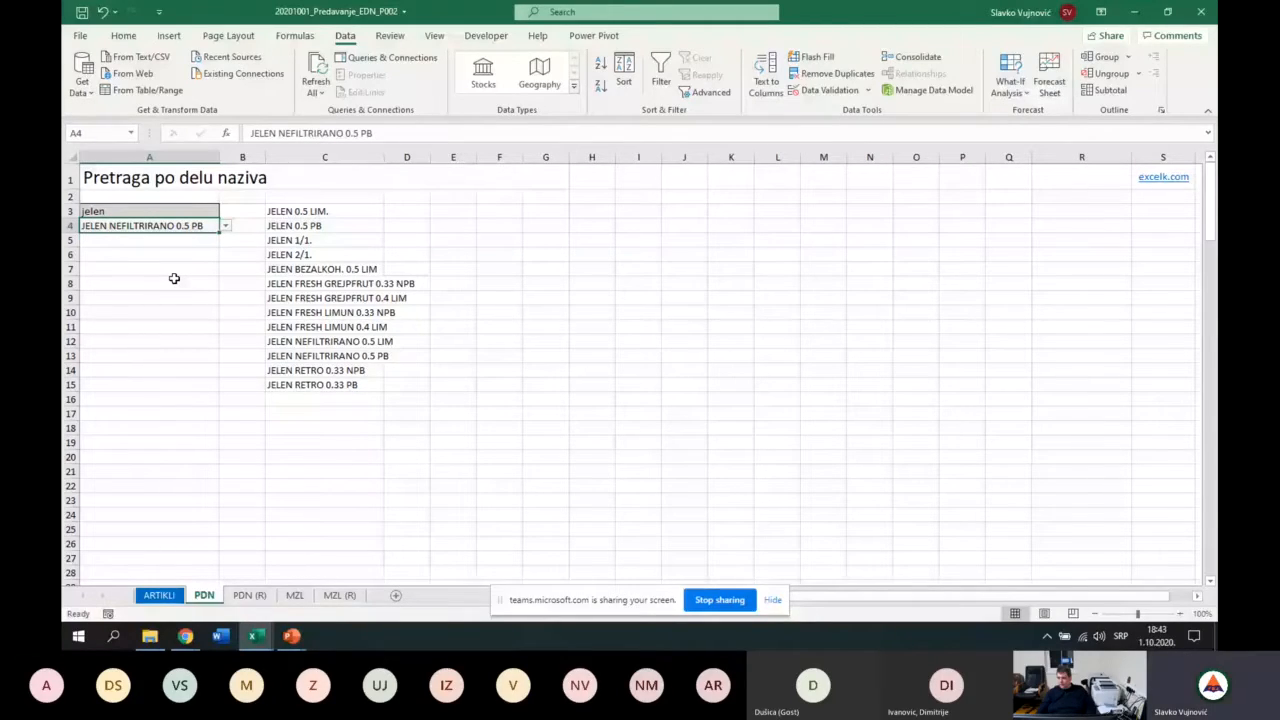
Go to the MZL (R) sheet to view the finished example of mutually dependent lists.
left_click(334, 601)
left_click(206, 597)
key("ctrl+Page_Down")
key("ctrl+Page_Down")
key("ctrl+Page_Down")
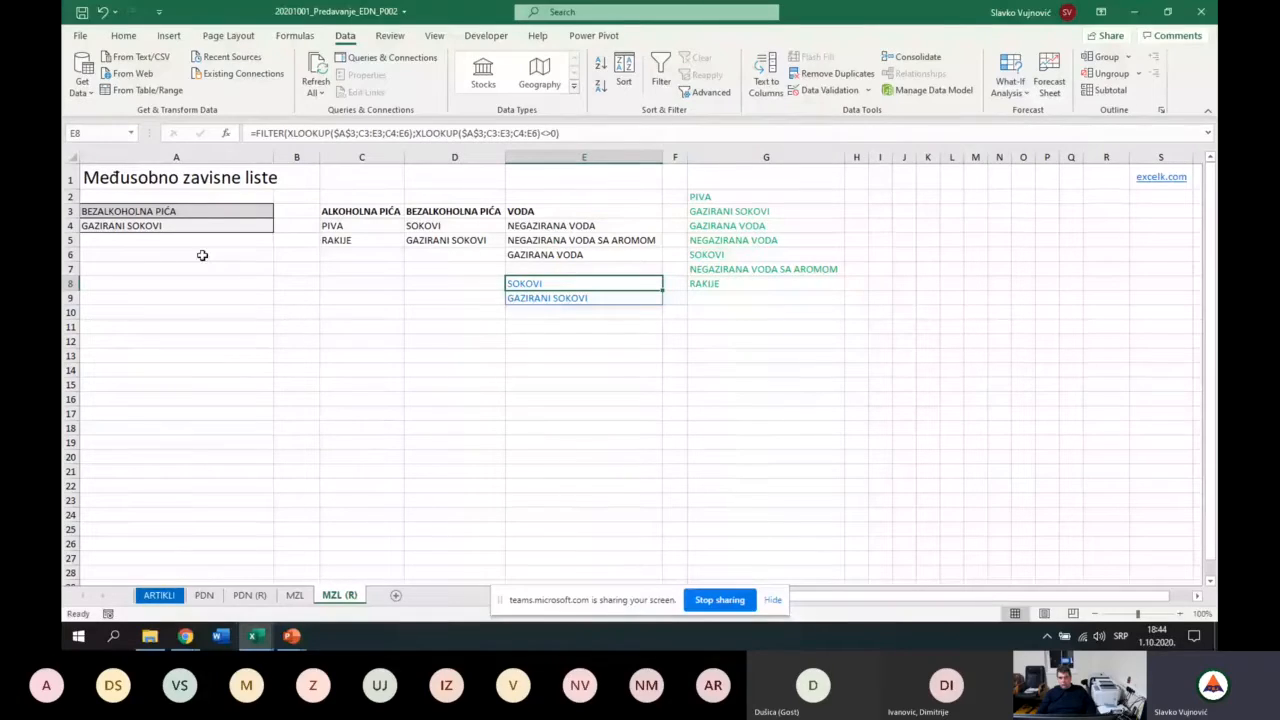
Check the choices offered by the A3 and A4 dropdowns in the finished example of dependent lists.
left_click(206, 214)
left_click(281, 216)
left_click(281, 216)
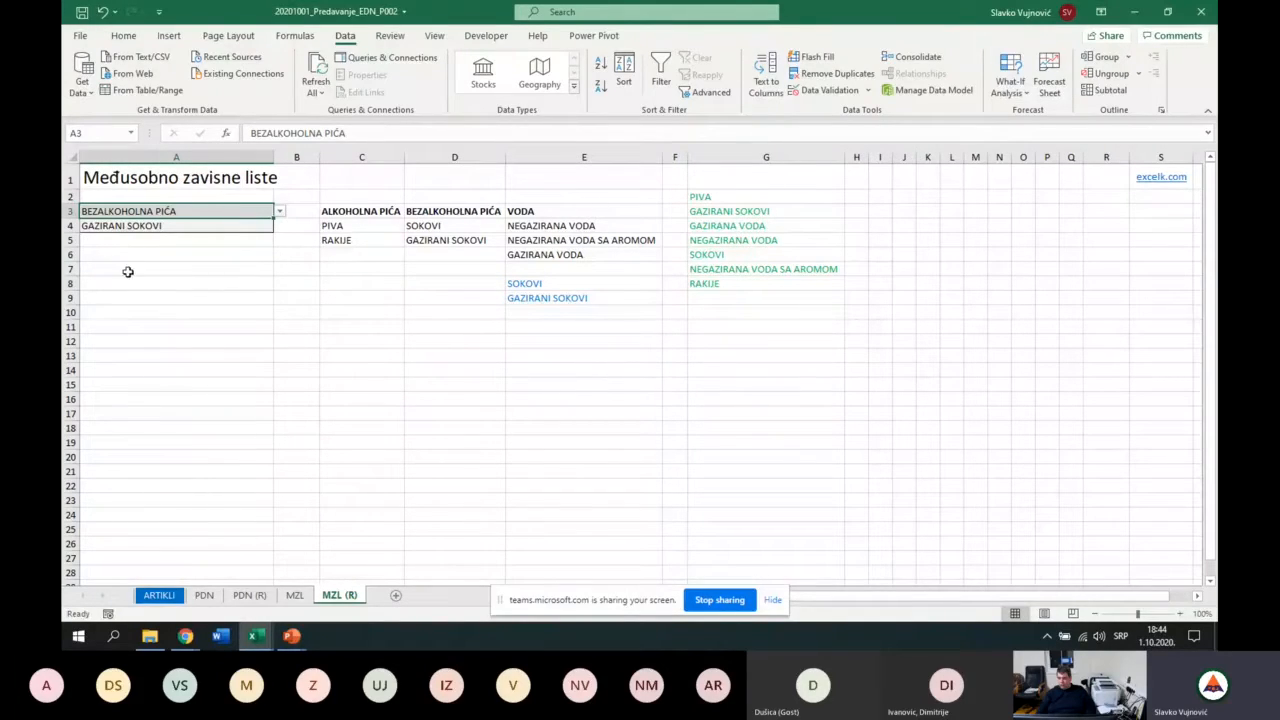
left_click(220, 225)
left_click(281, 229)
left_click(281, 229)
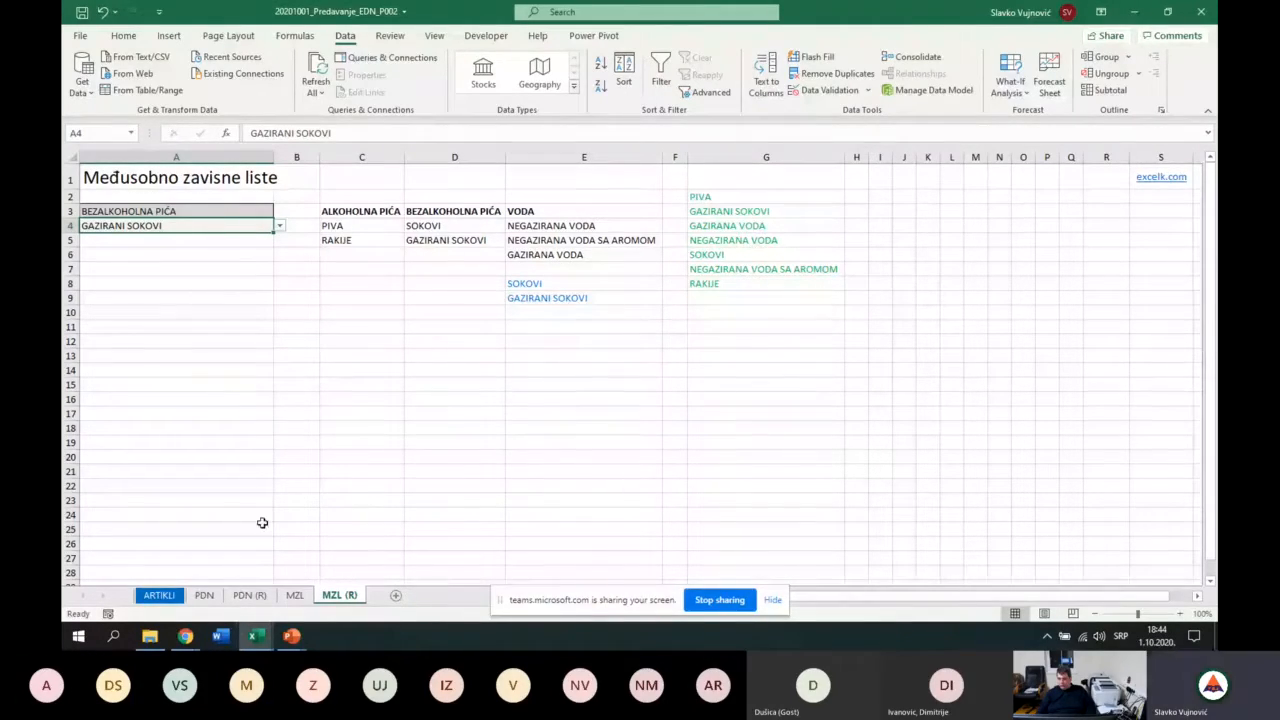
Go to the MZL sheet and review the category headers ALKOHOLNA PIĆA, BEZALKOHOLNA PIĆA and VODA in C3:E3.
left_click(294, 595)
left_click(361, 212)
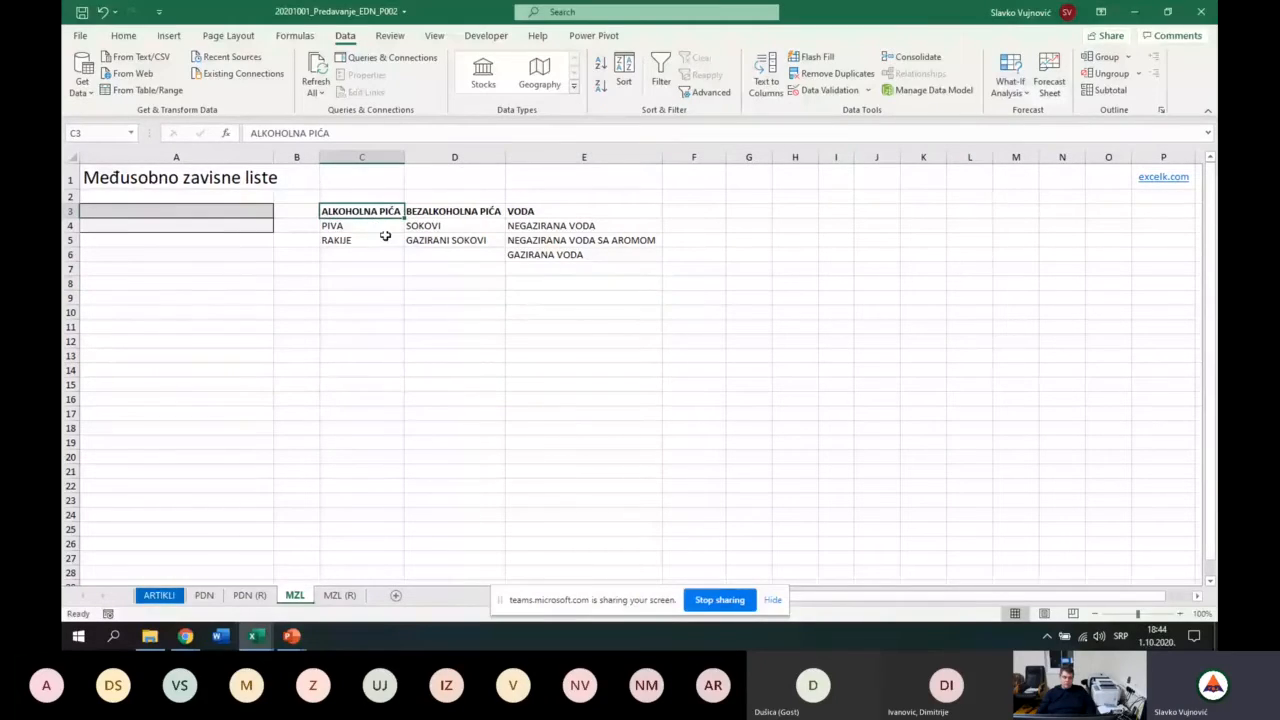
left_click(458, 213)
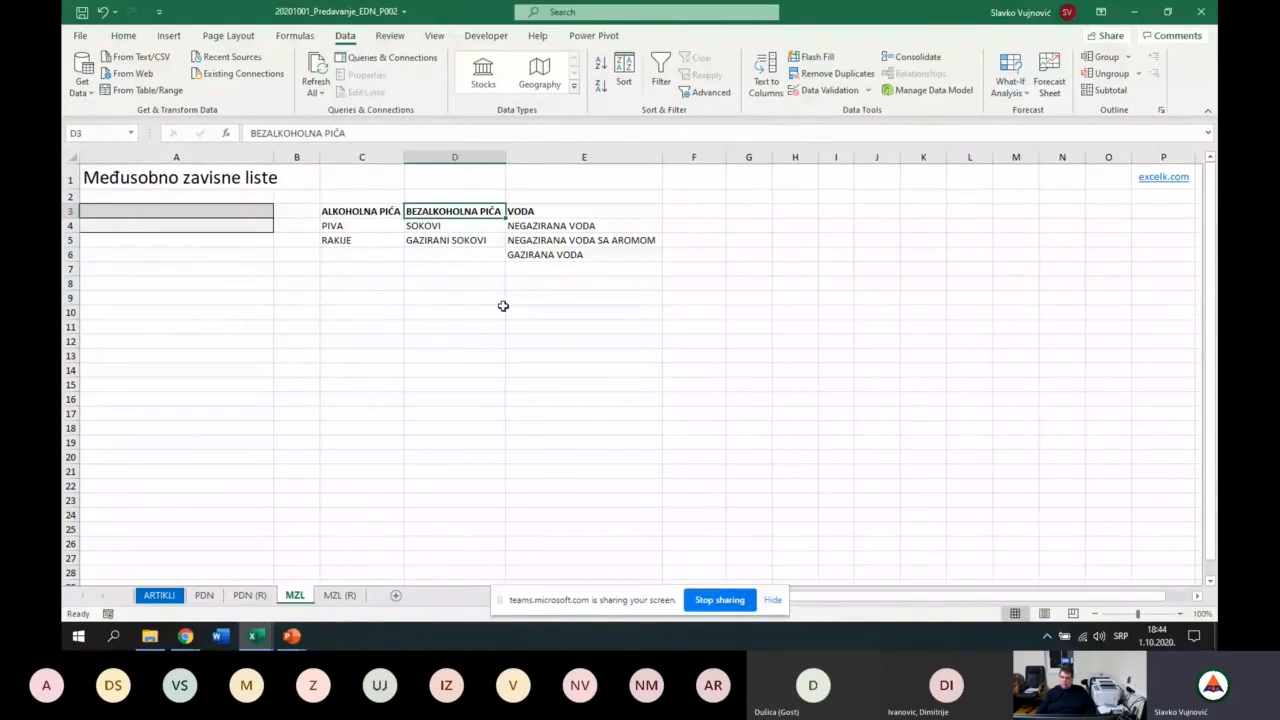
left_click(549, 212)
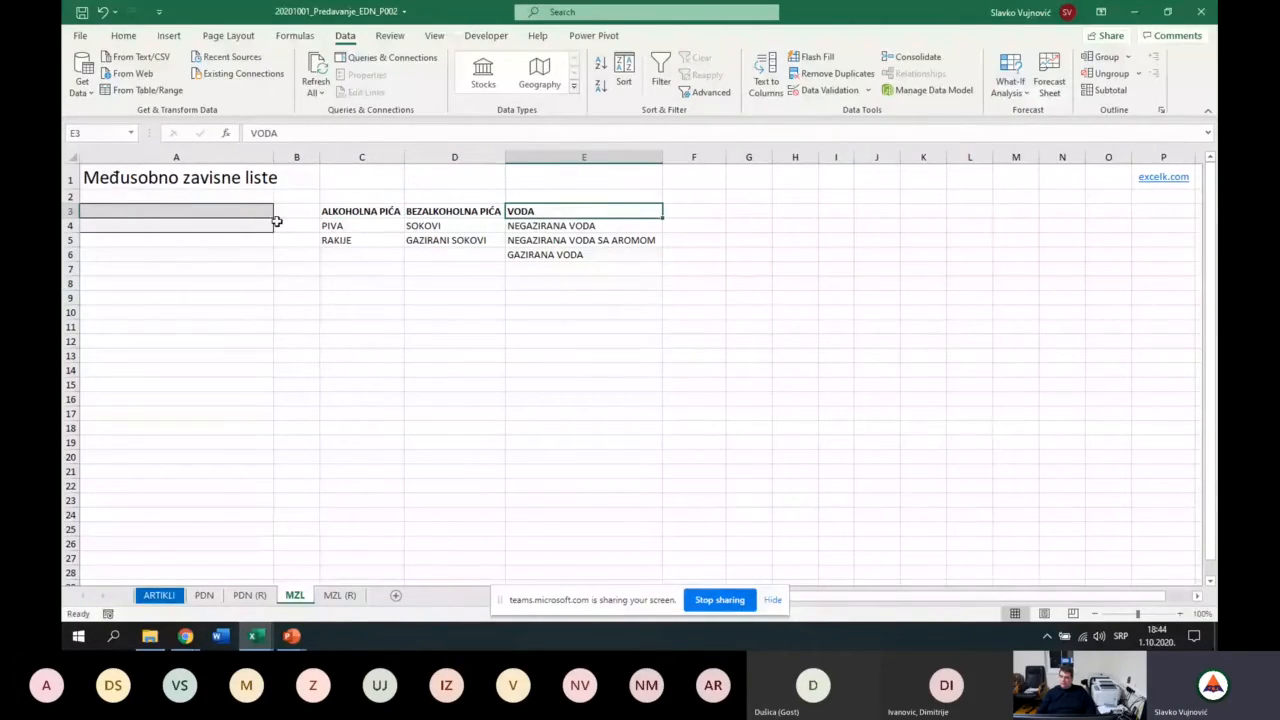
View the sales group and classification data in the ARTIKLI table, and return to the MZL sheet.
left_click(159, 596)
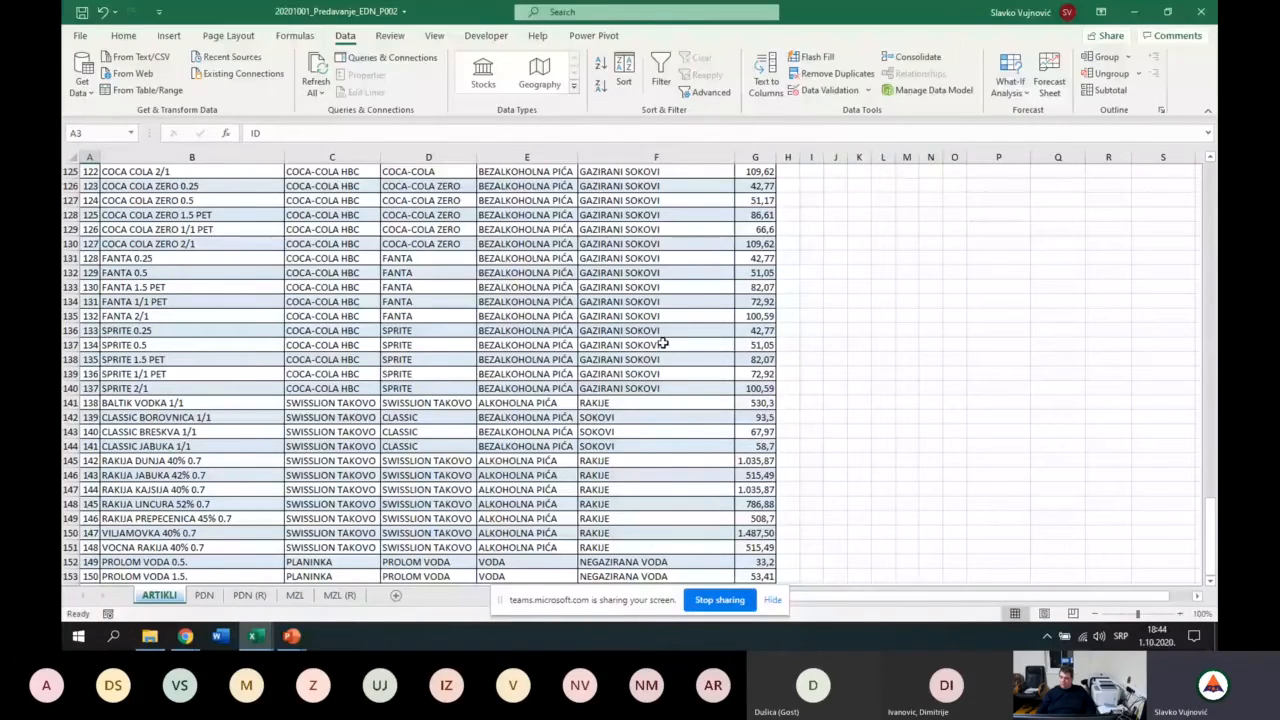
scroll(452, 318, "up", 20)
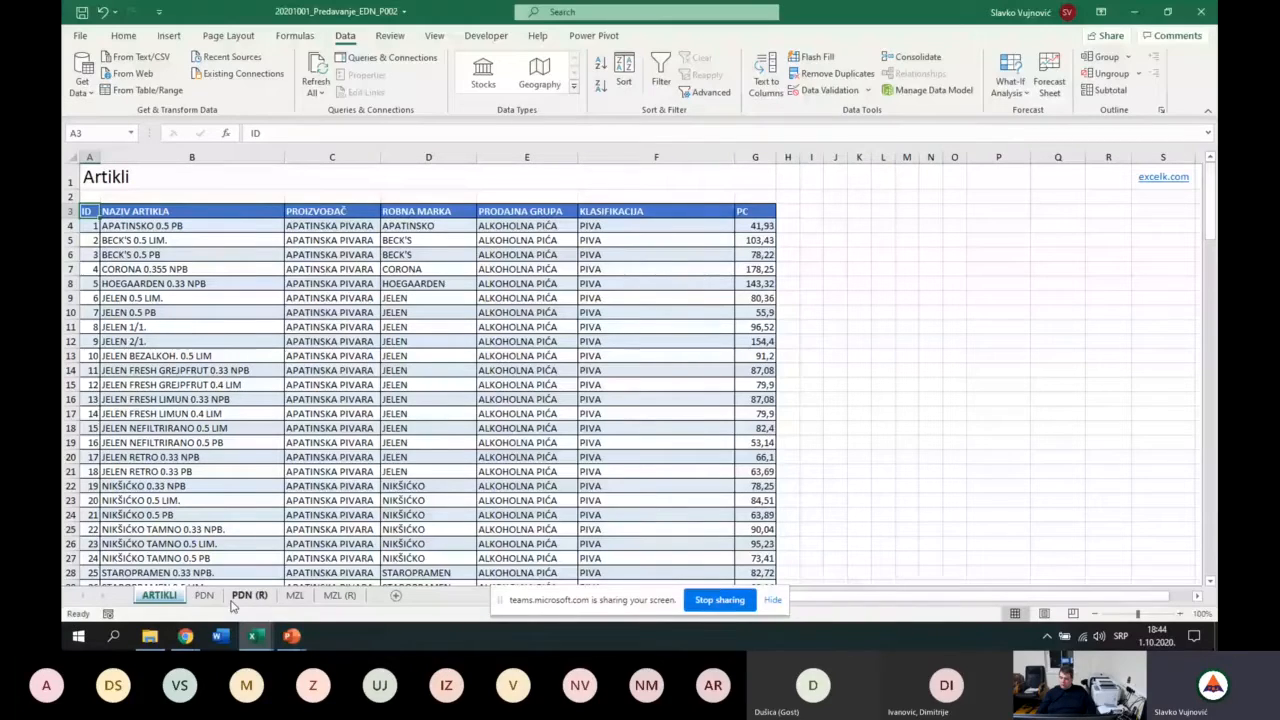
left_click(294, 596)
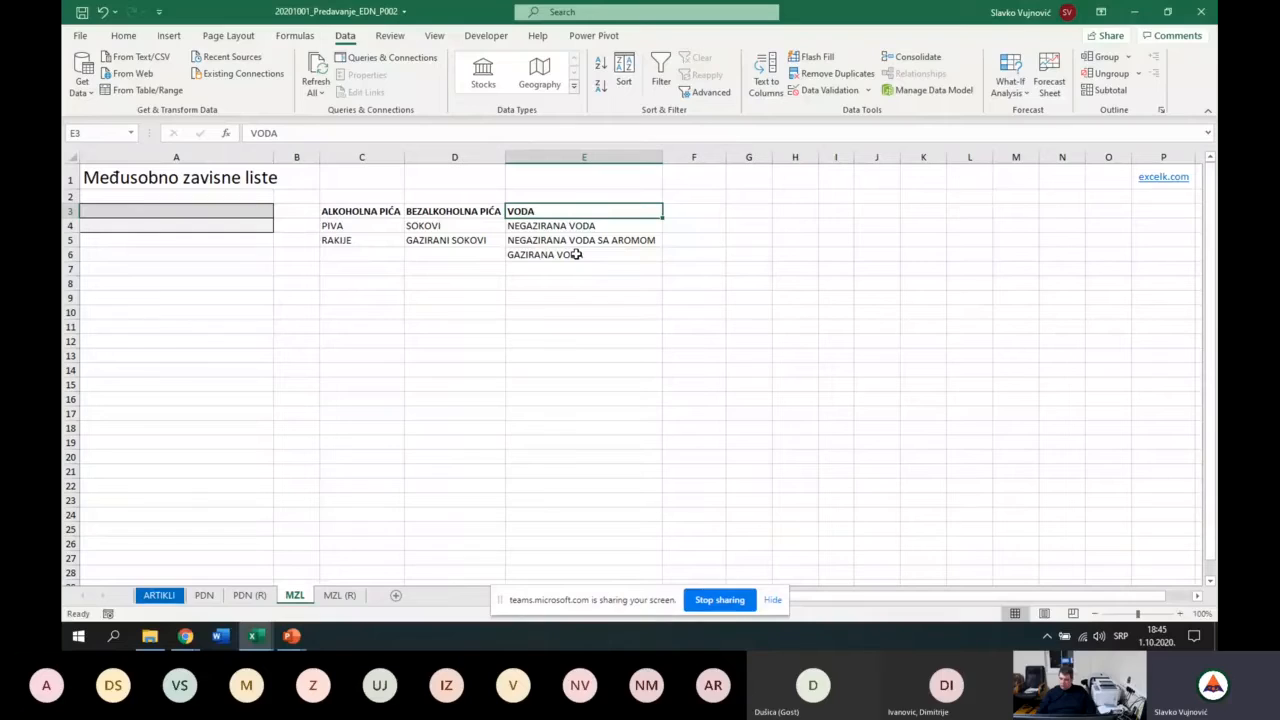
Inspect the UNIQUE formula in G2 of the MZL (R) sheet, and return to cell E8 on the MZL sheet.
left_click(338, 595)
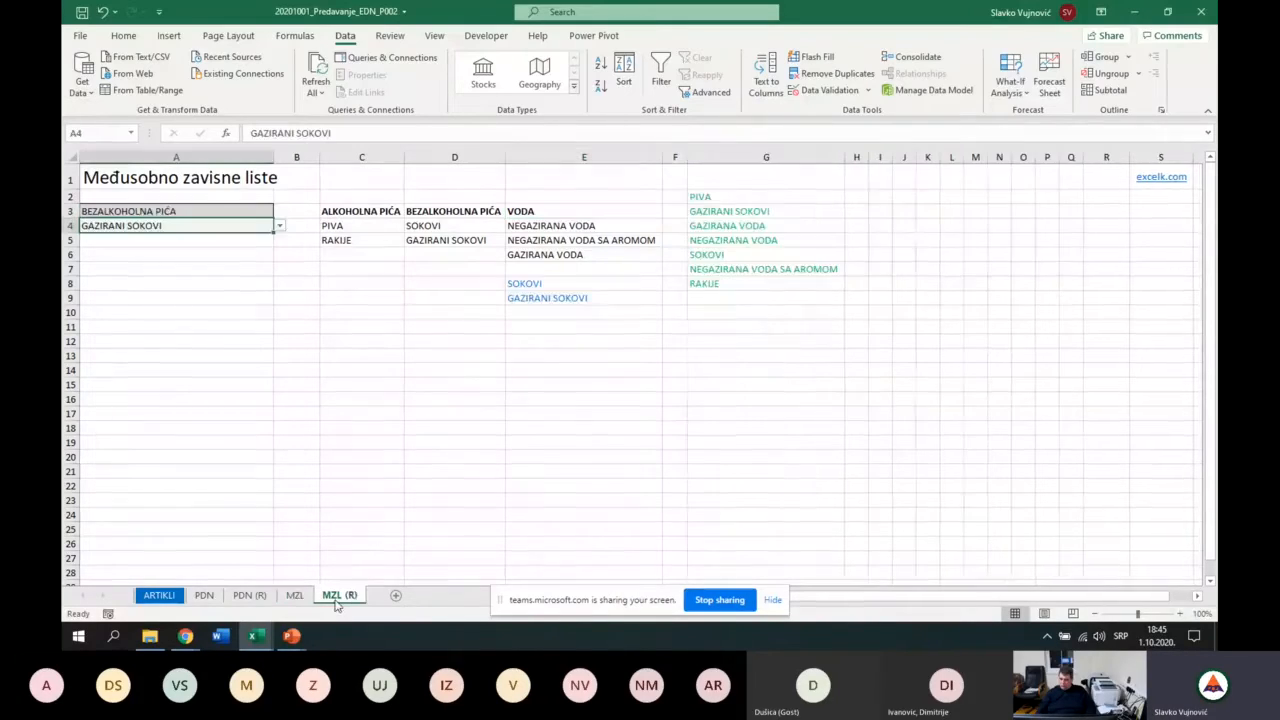
left_click(724, 196)
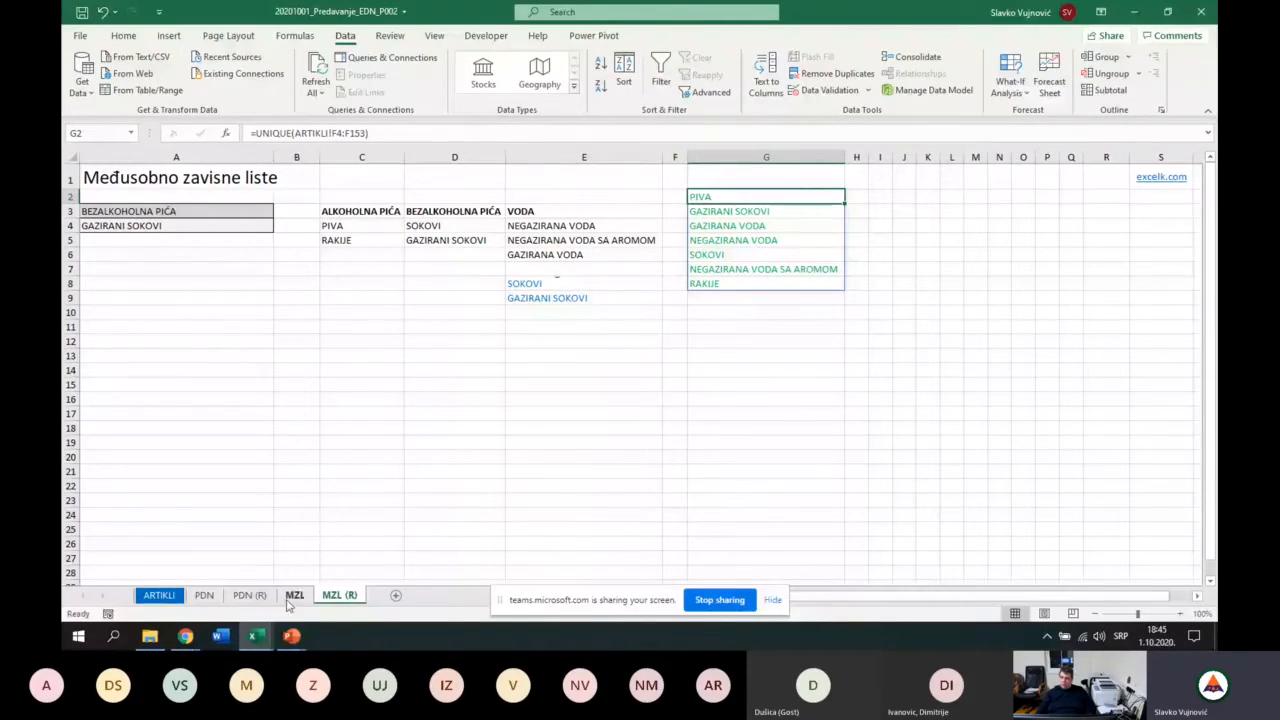
left_click(250, 596)
left_click(294, 595)
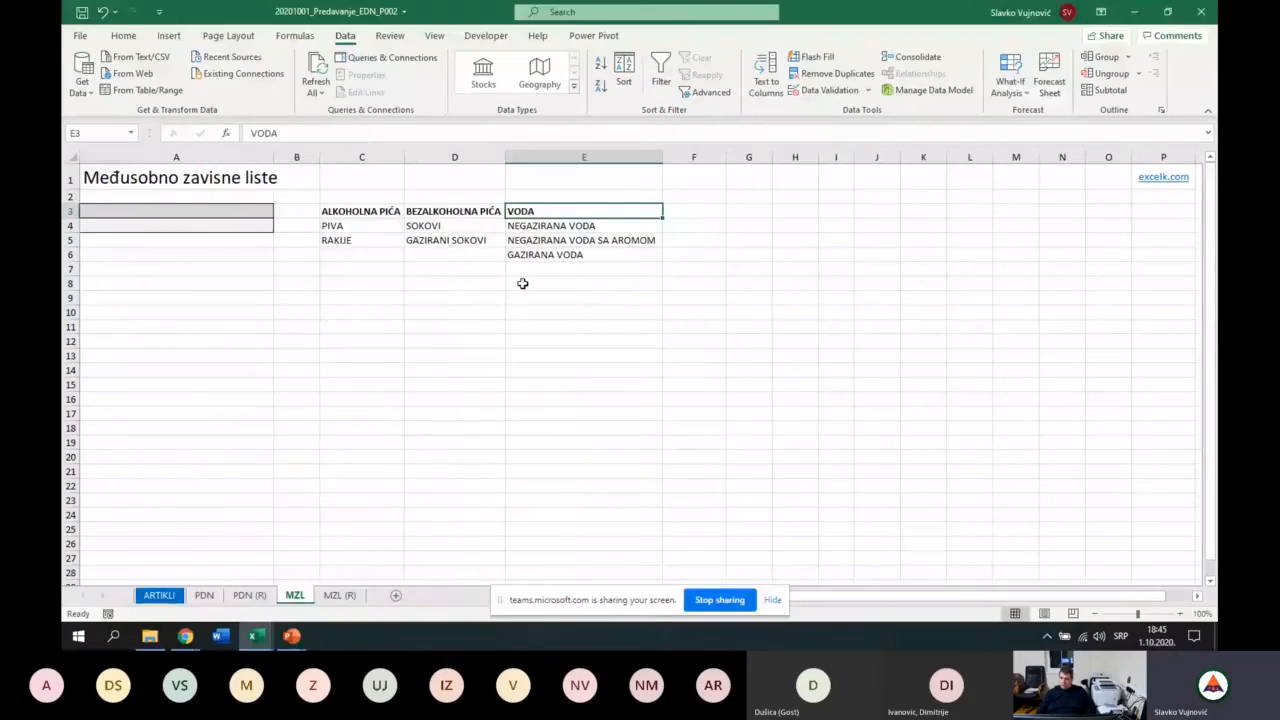
left_click(530, 281)
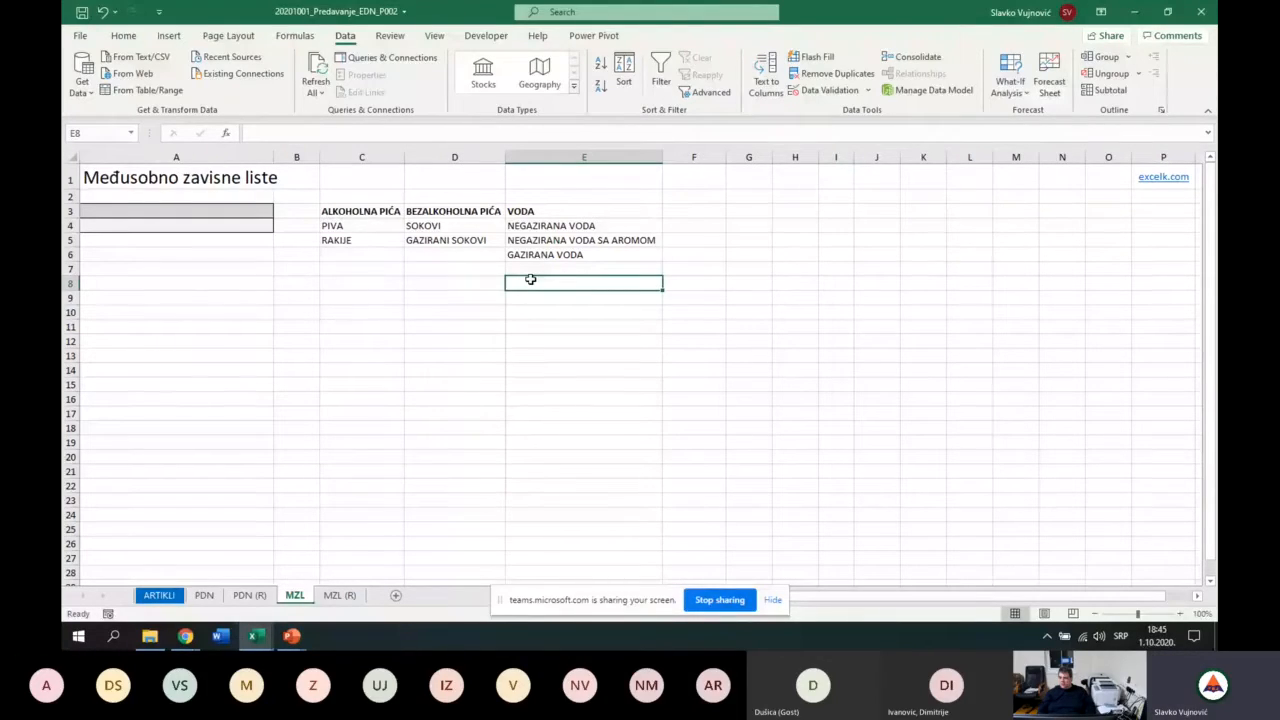
Add a list data validation to A3 with the header range =$C$3:$E$3 as its source.
left_click(202, 210)
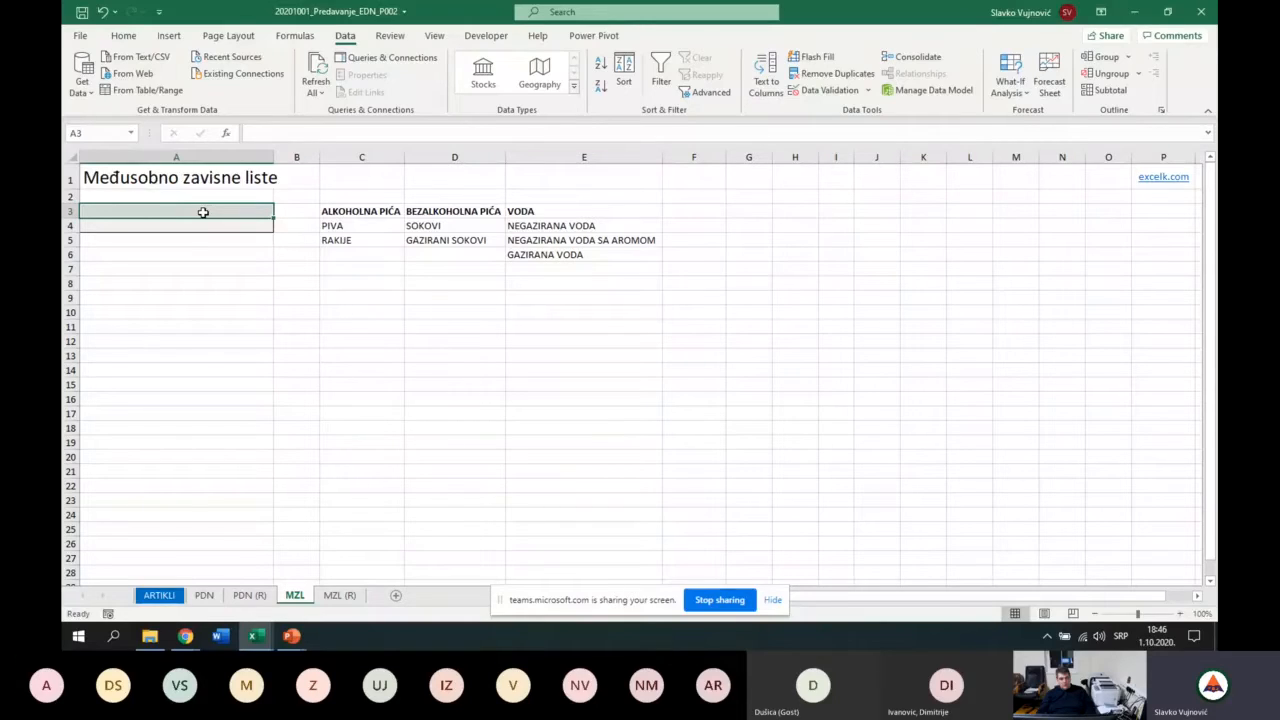
left_click(822, 90)
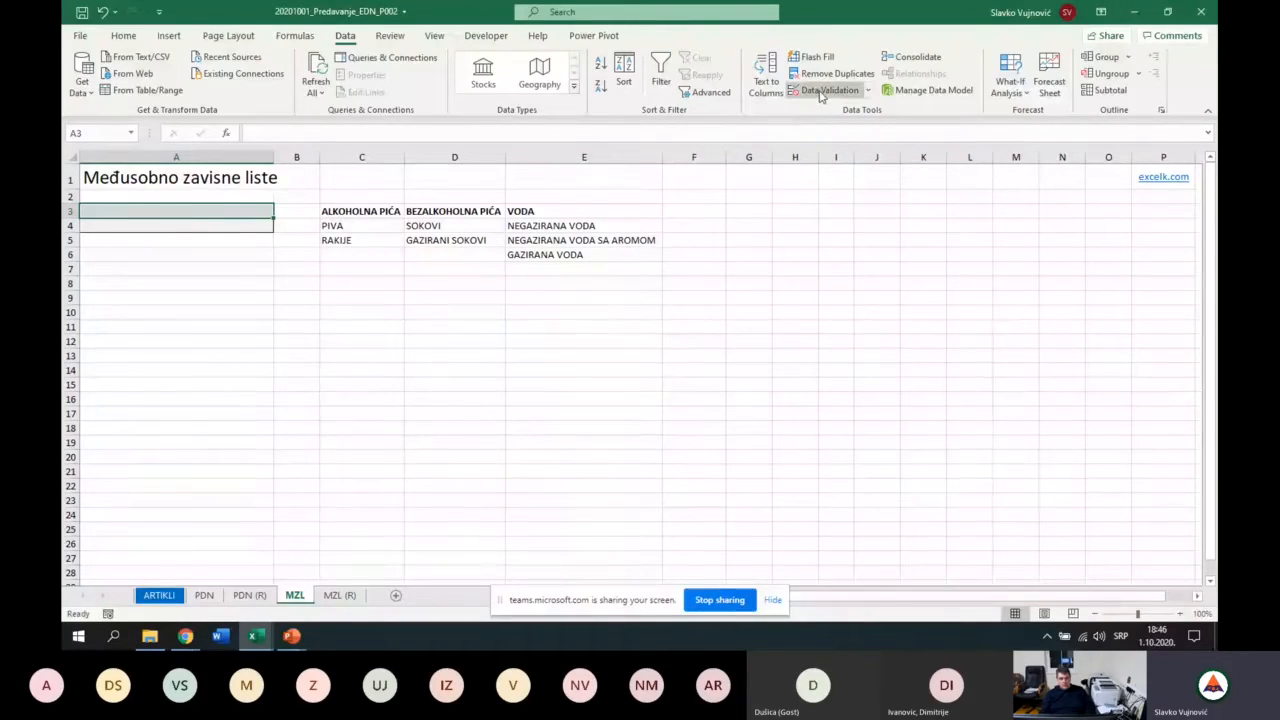
left_click(740, 297)
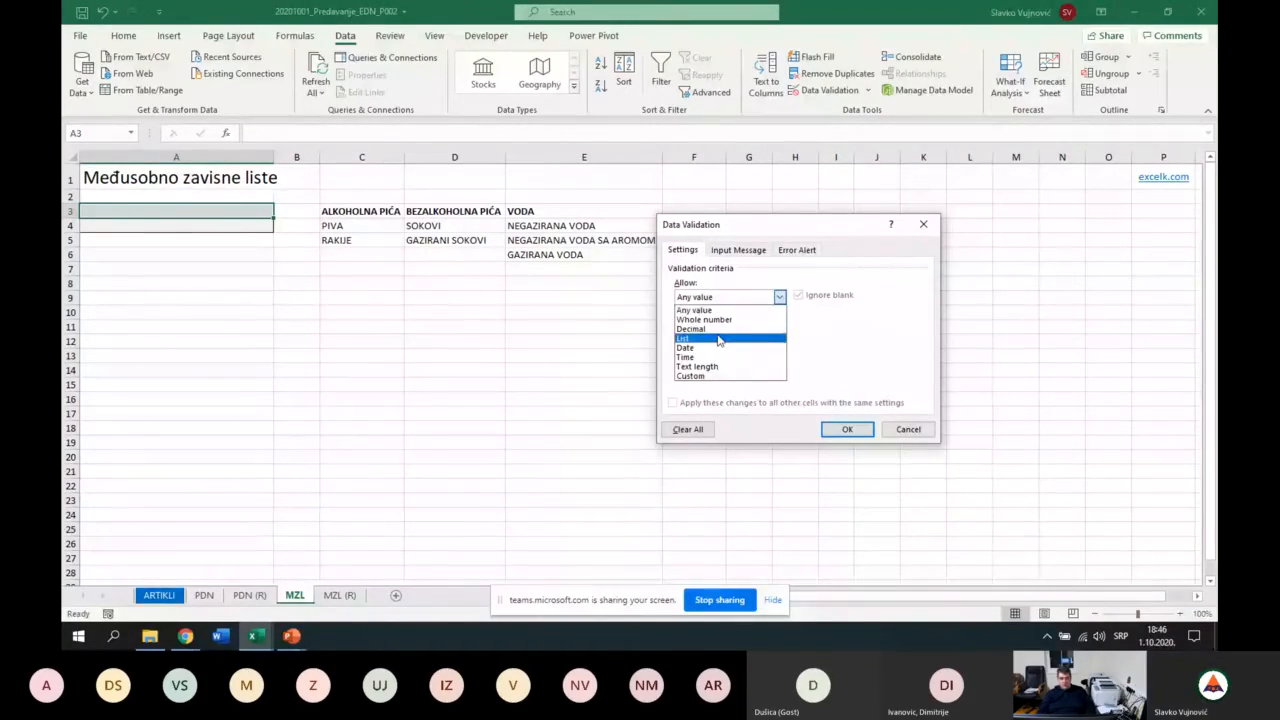
left_click(720, 341)
left_click(720, 354)
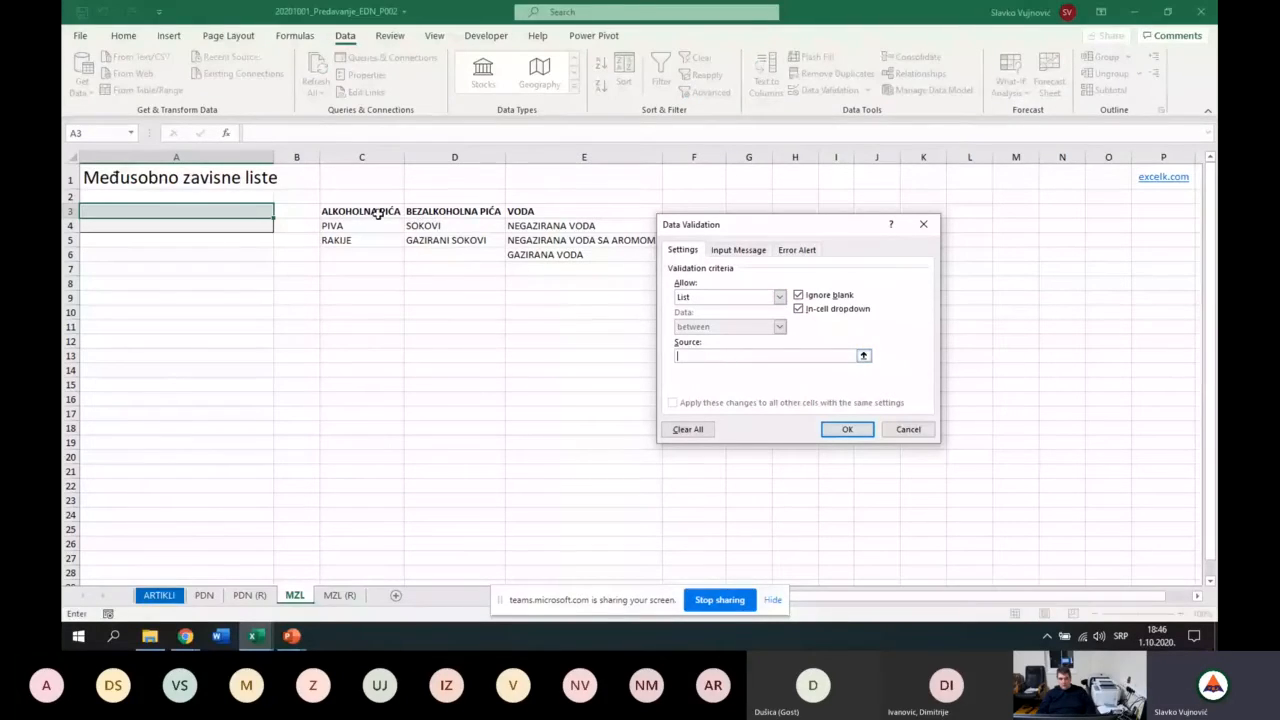
left_click_drag(366, 211, 520, 212)
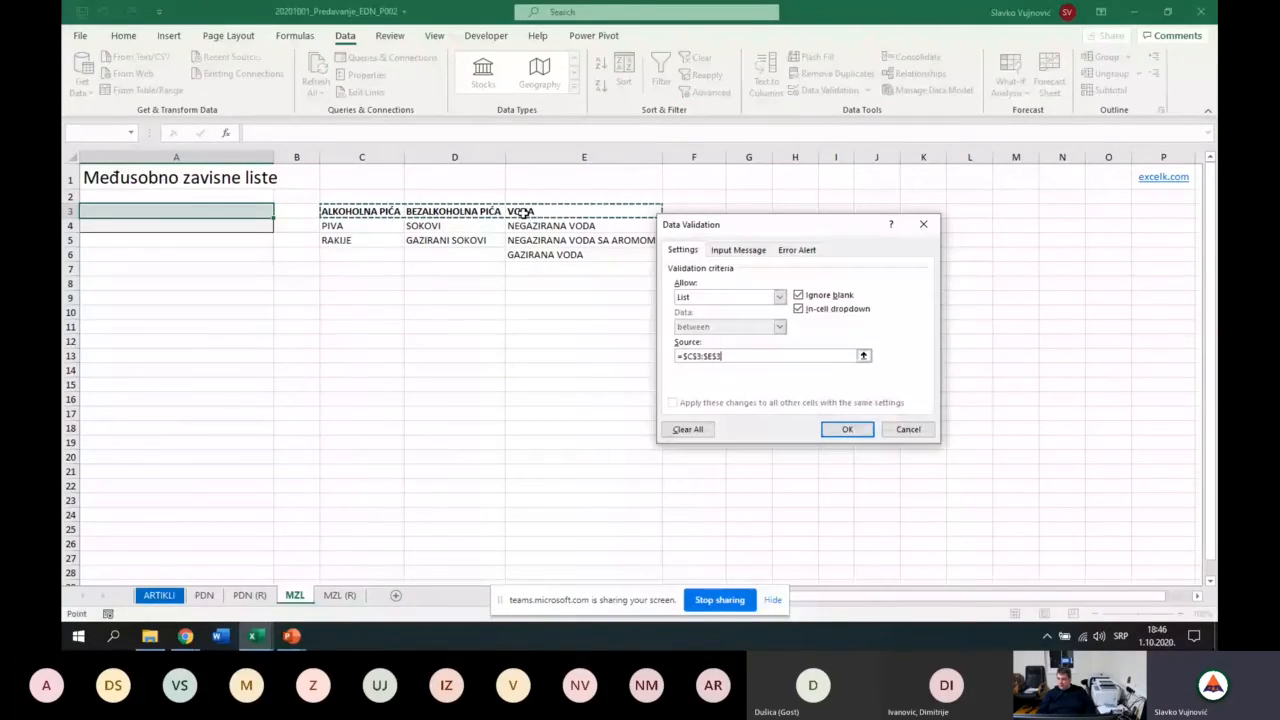
left_click(846, 428)
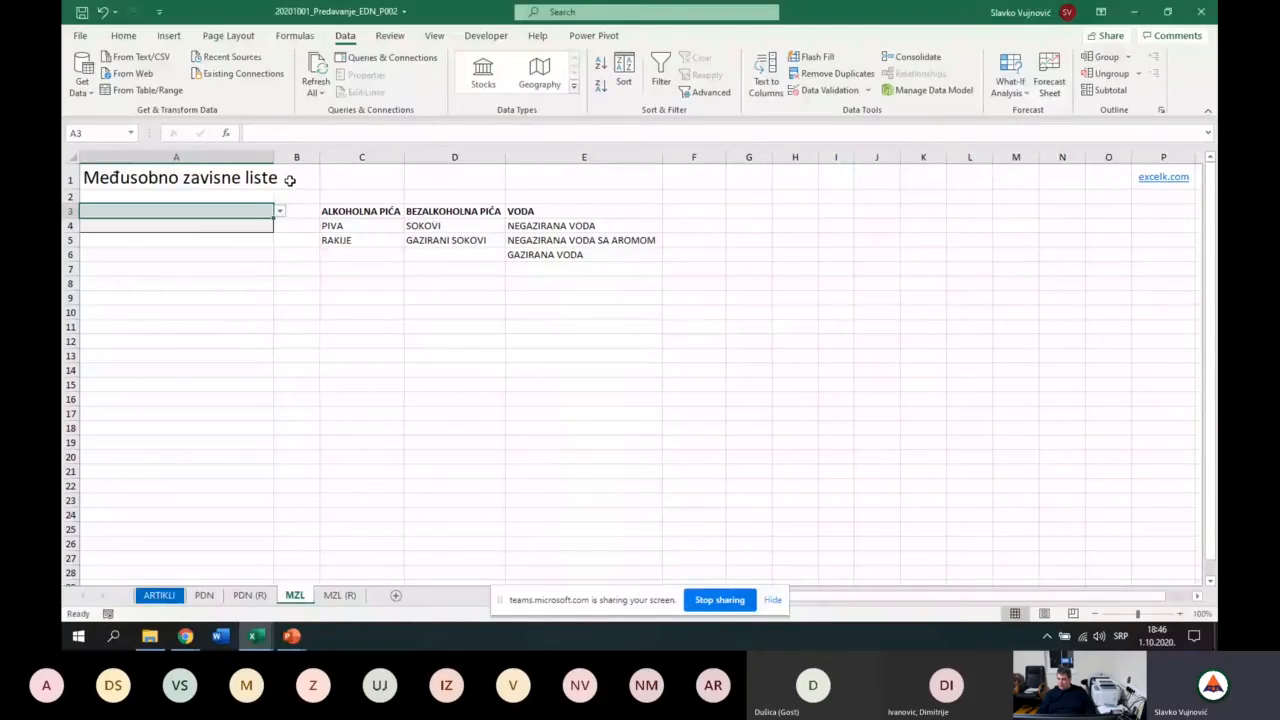
Try the A3 dropdown with BEZALKOHOLNA PIĆA and VODA, leaving ALKOHOLNA PIĆA selected.
left_click(280, 211)
left_click(270, 232)
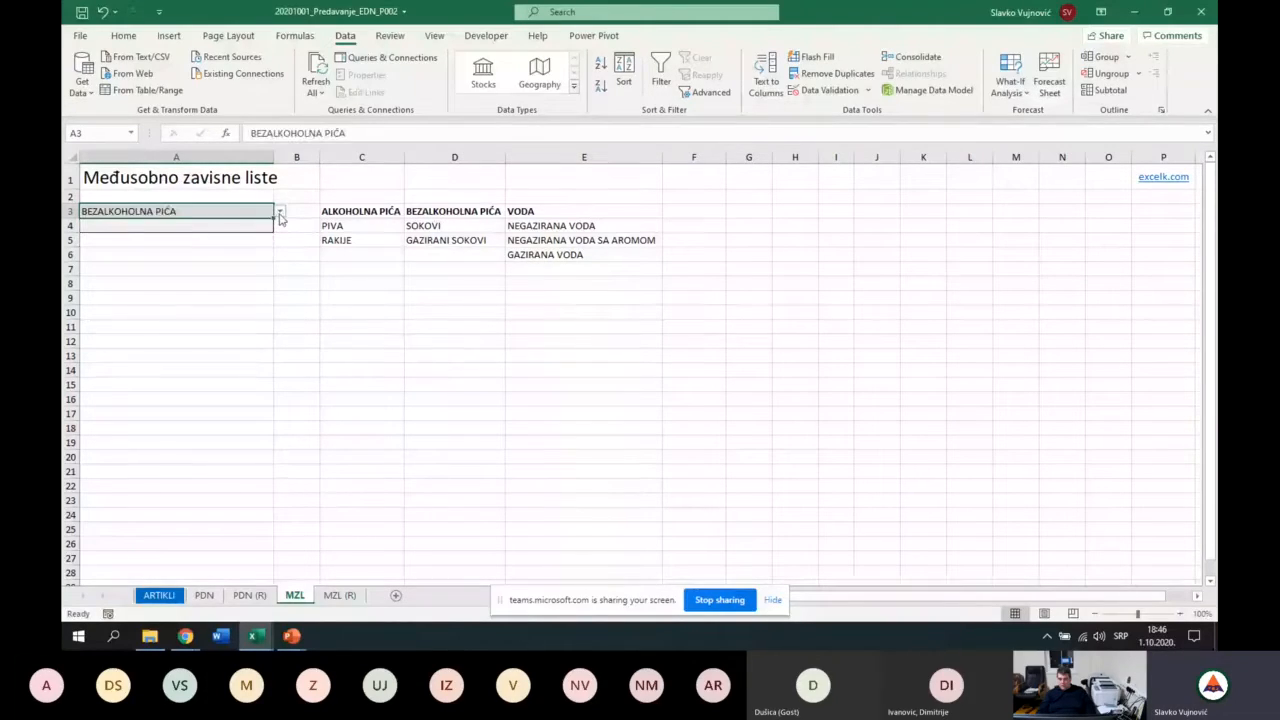
left_click(280, 213)
left_click(252, 234)
left_click(280, 212)
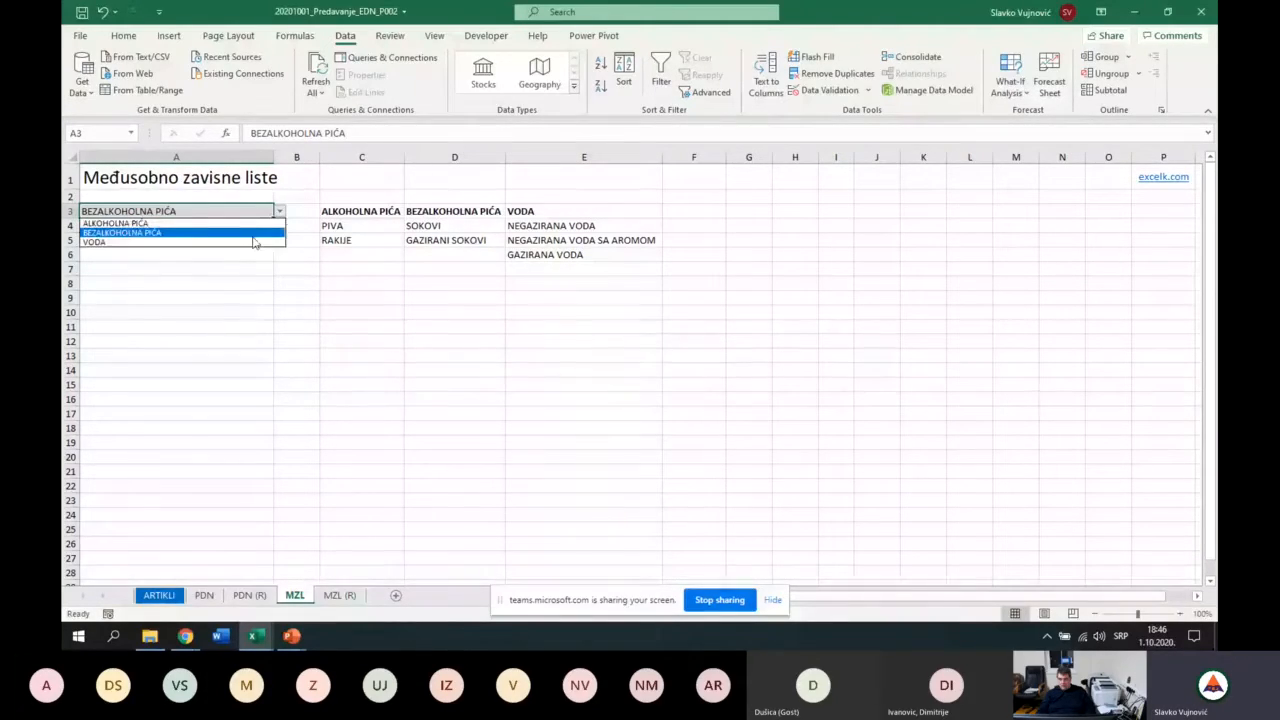
left_click(252, 242)
left_click(280, 211)
left_click(268, 223)
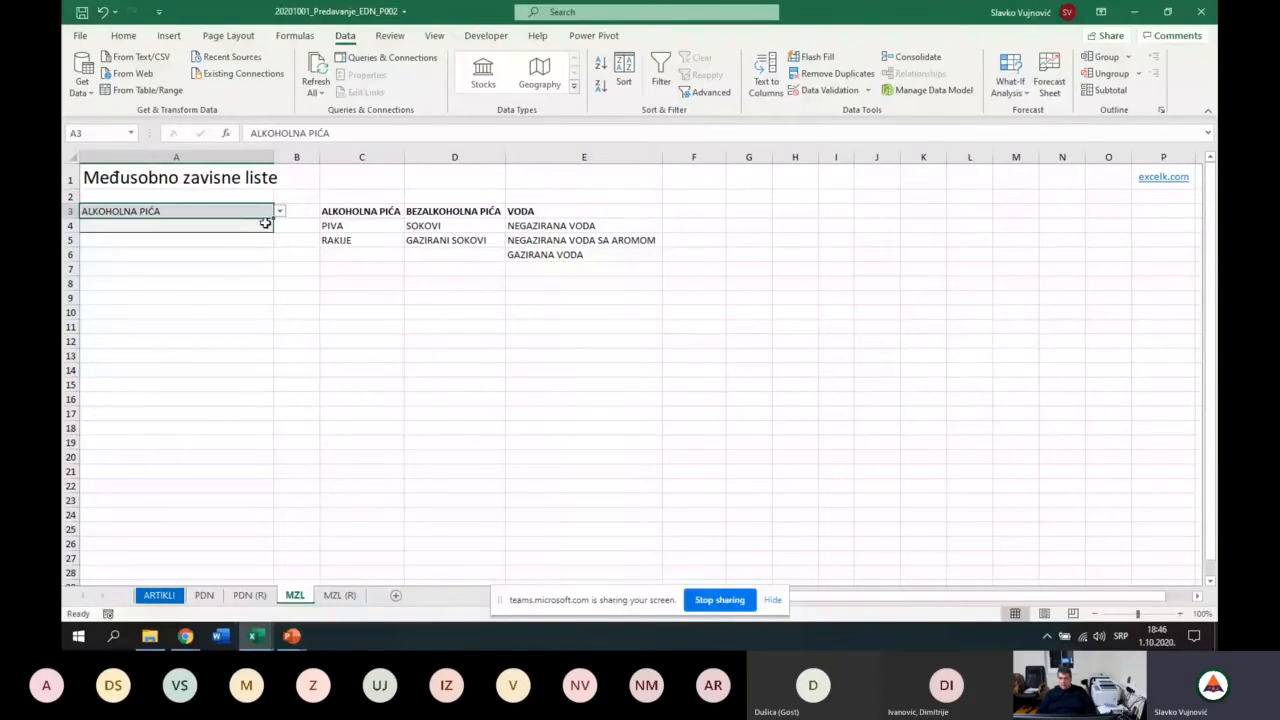
left_click(280, 212)
left_click(254, 224)
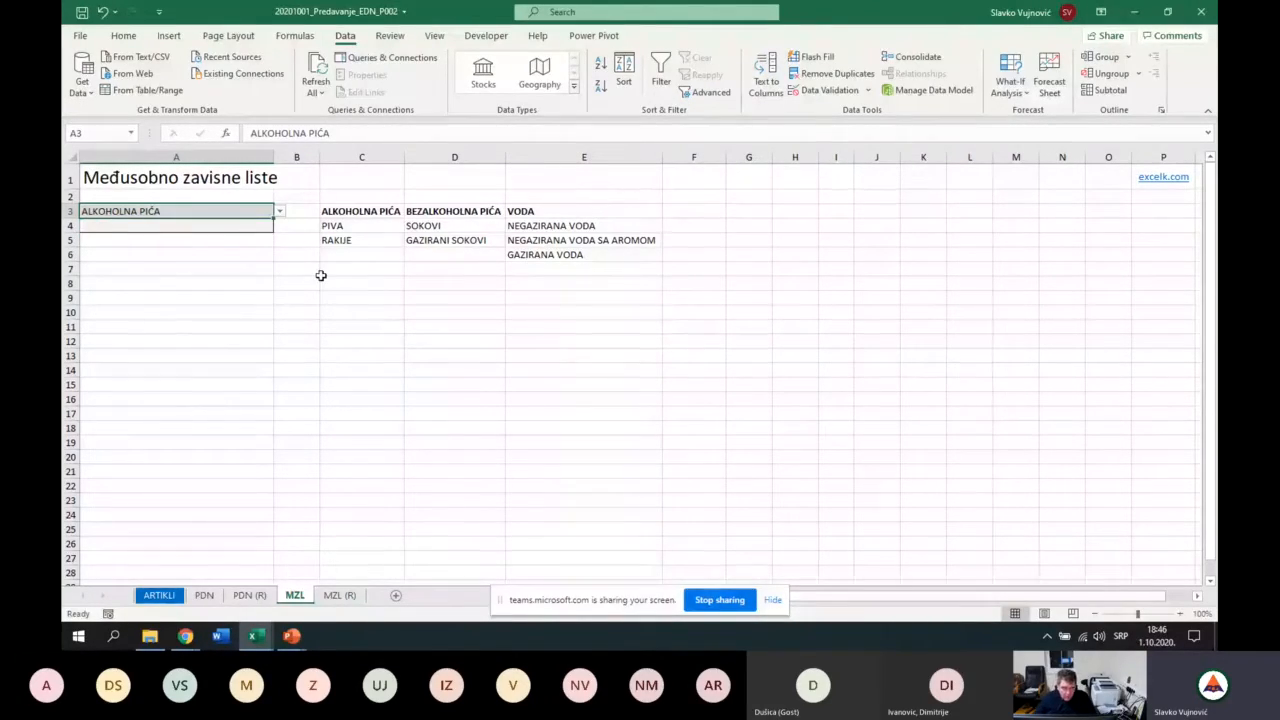
Enter the formula =XLOOKUP(A3;C3:E3;C4:E6) in E8 to return the items of the category chosen in A3.
left_click(545, 284)
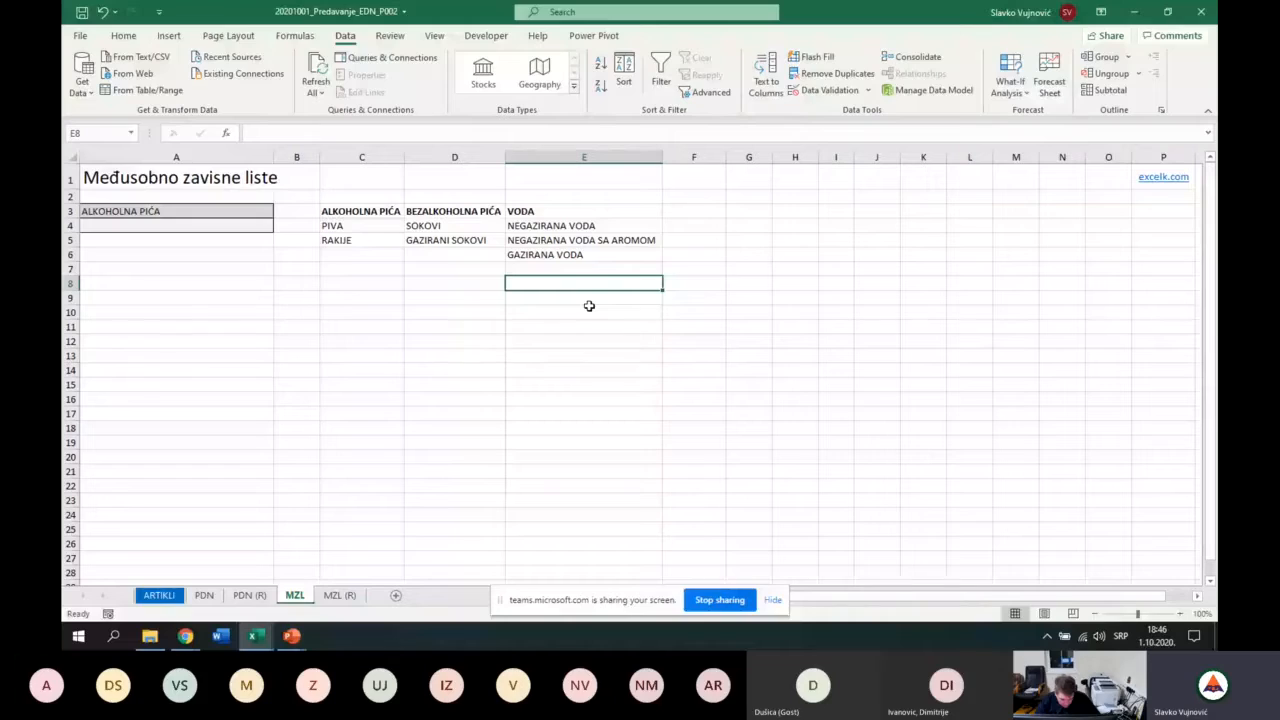
type("+x")
key("BackSpace")
key("BackSpace")
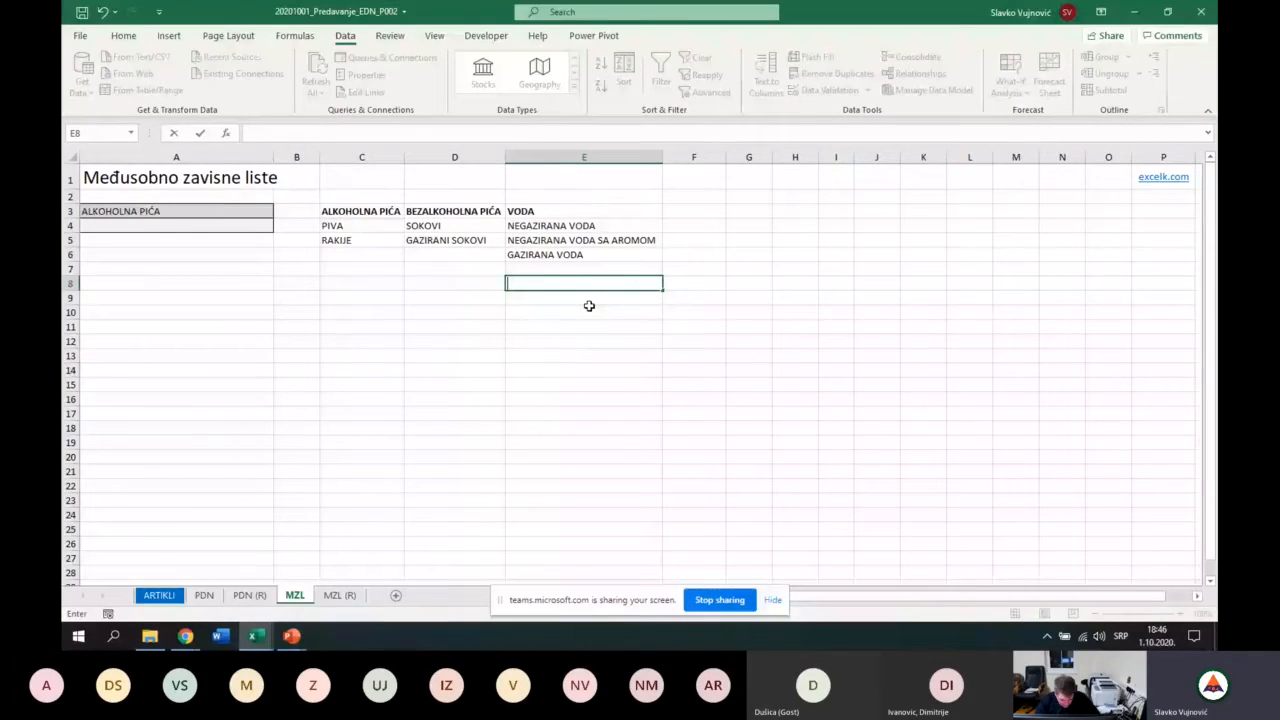
type("=xloo")
key("Tab")
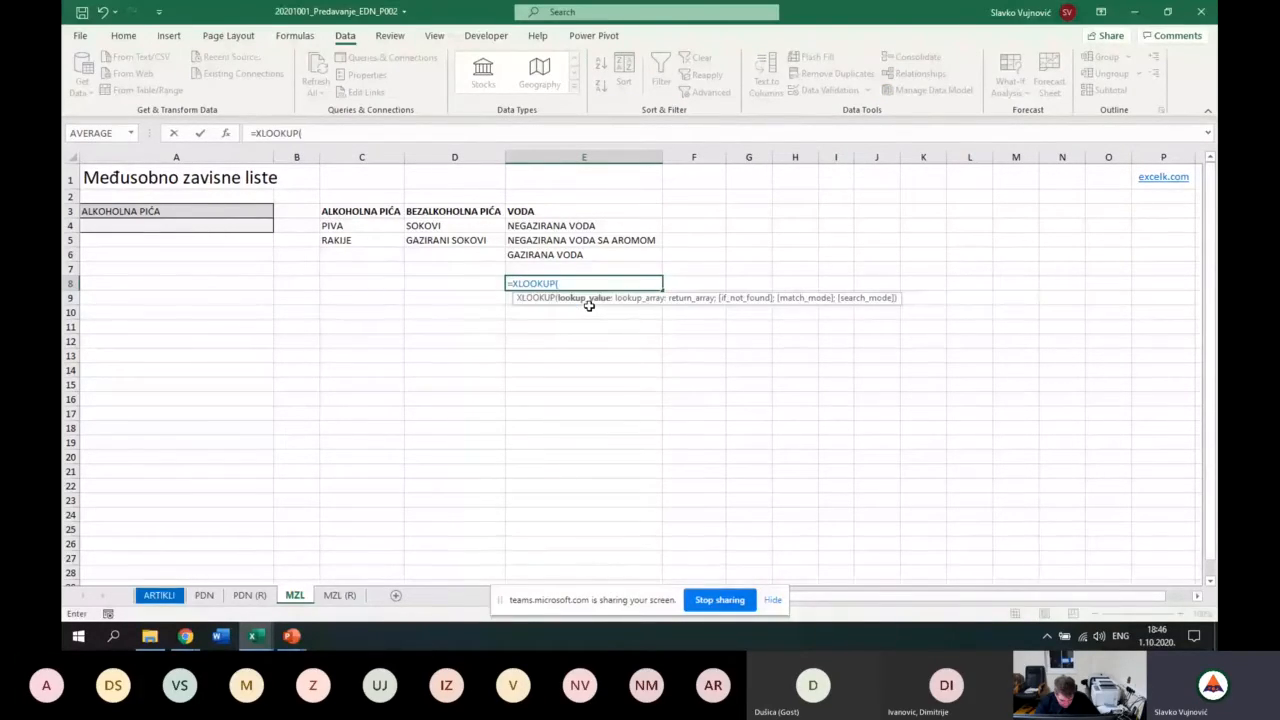
left_click(162, 212)
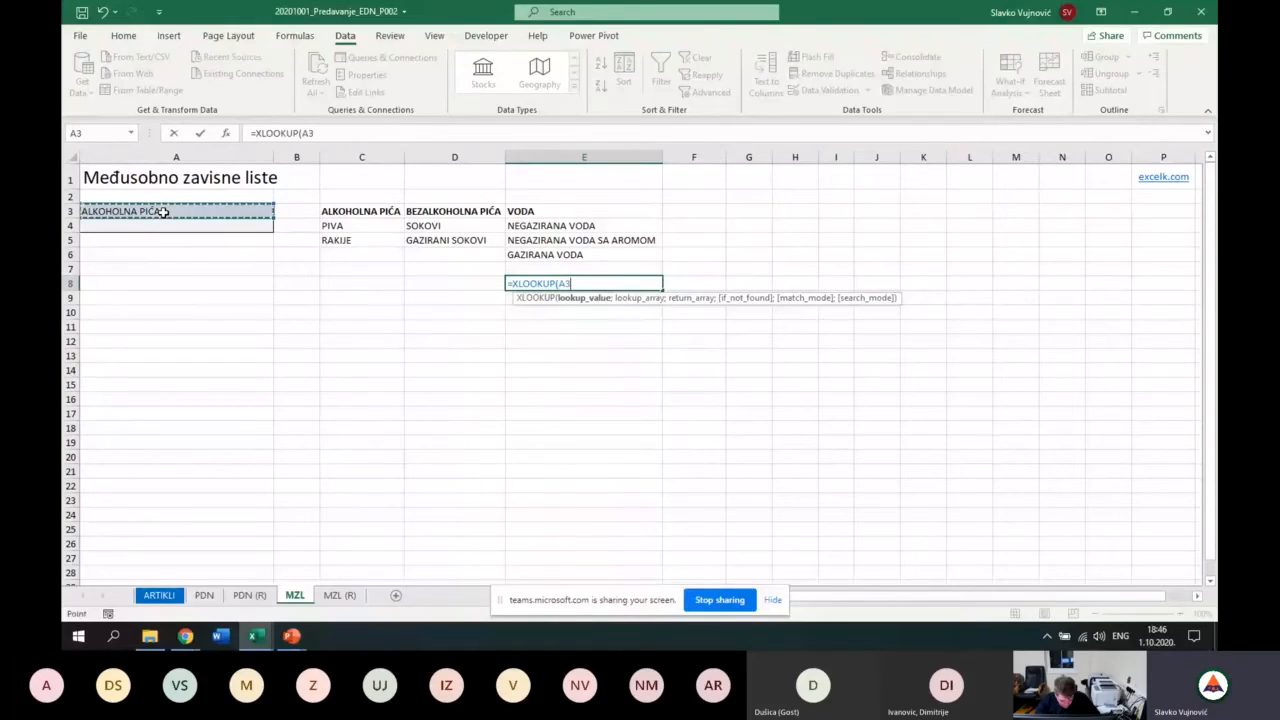
type(";")
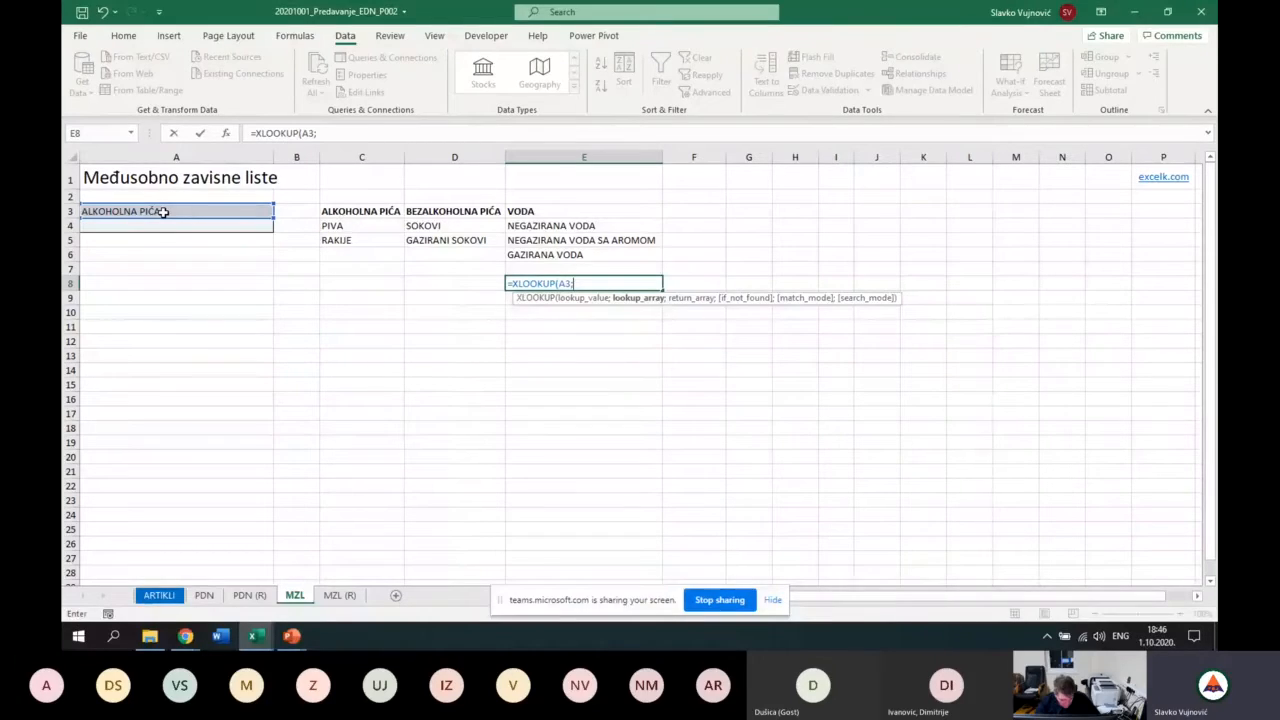
left_click_drag(350, 213, 560, 213)
type(";")
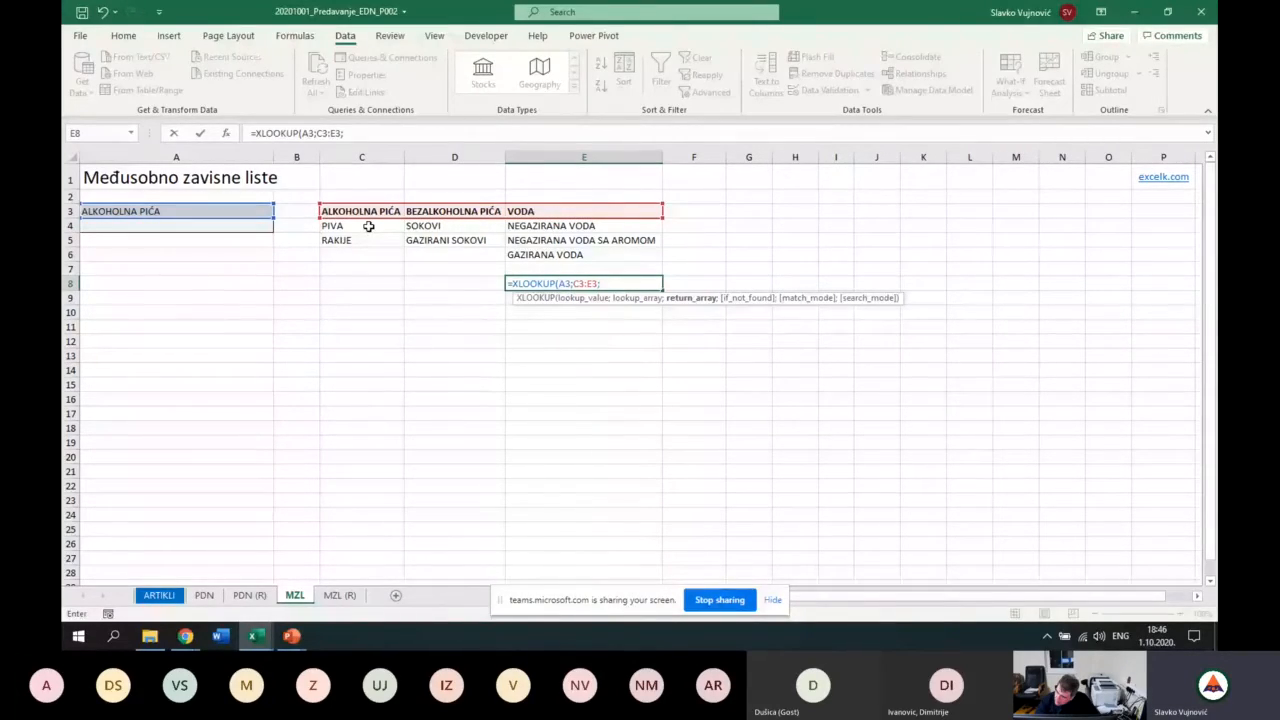
left_click_drag(368, 227, 590, 256)
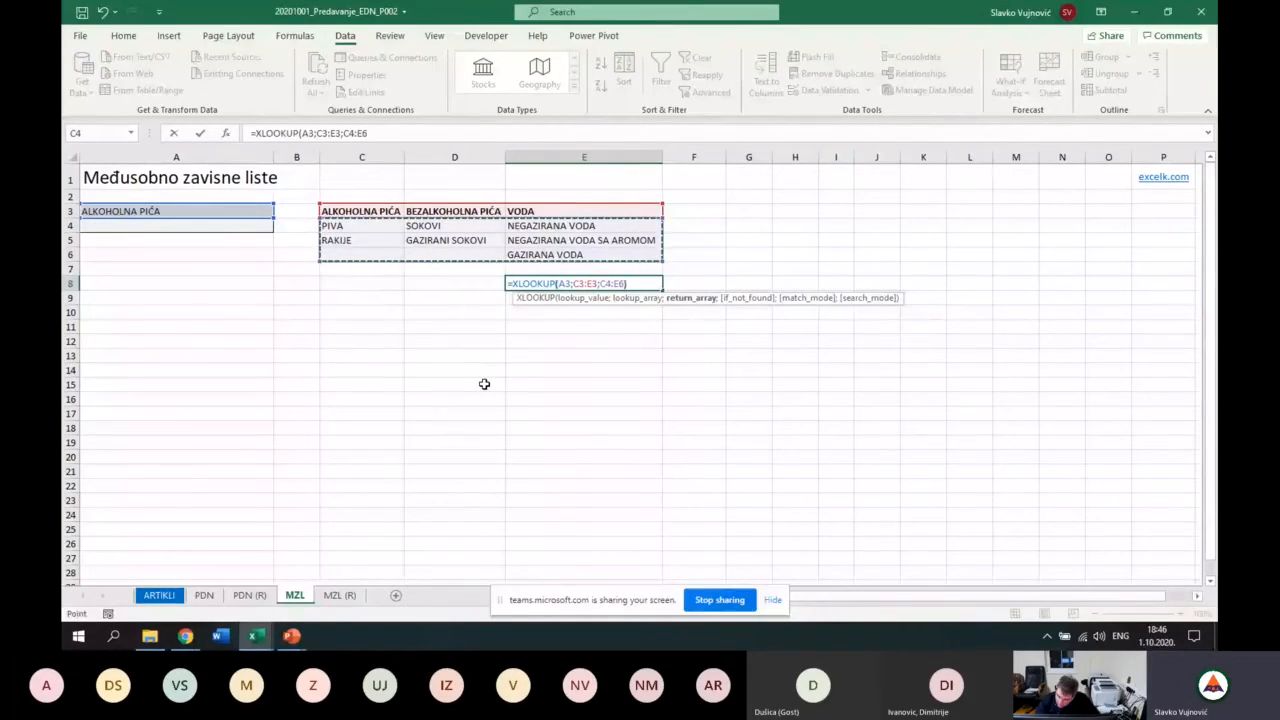
type(")")
key("Return")
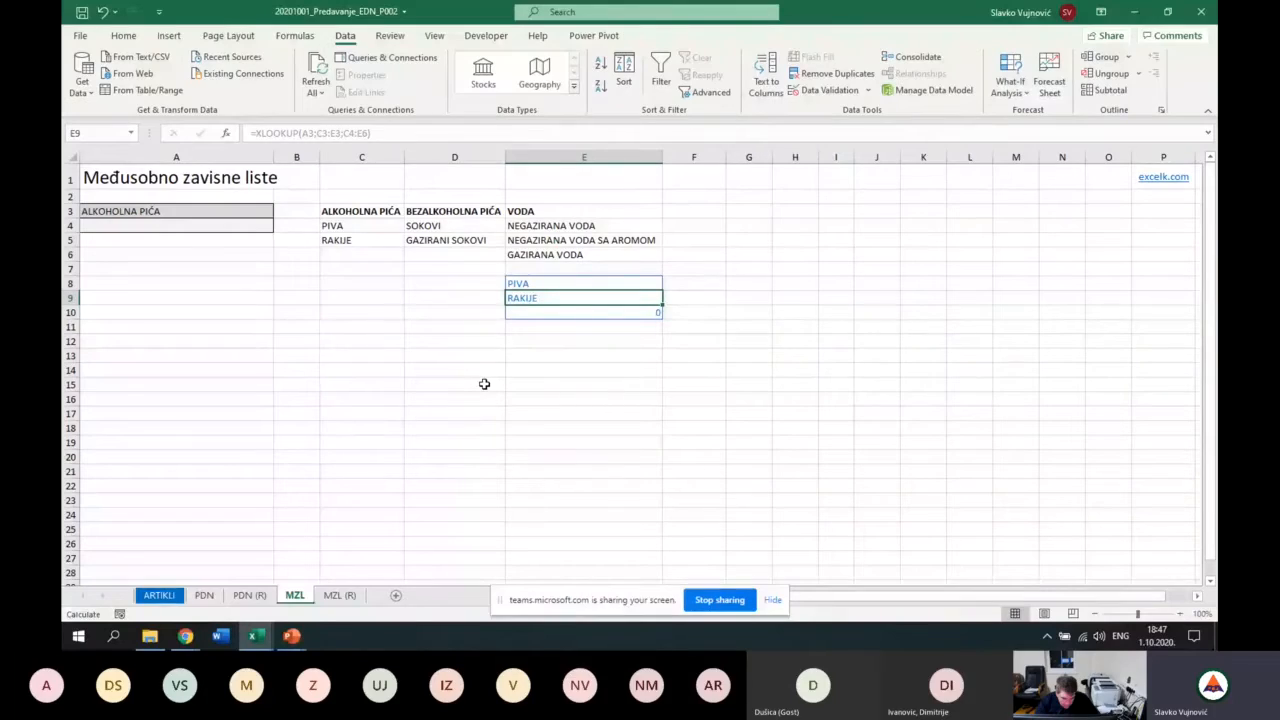
left_click(567, 355)
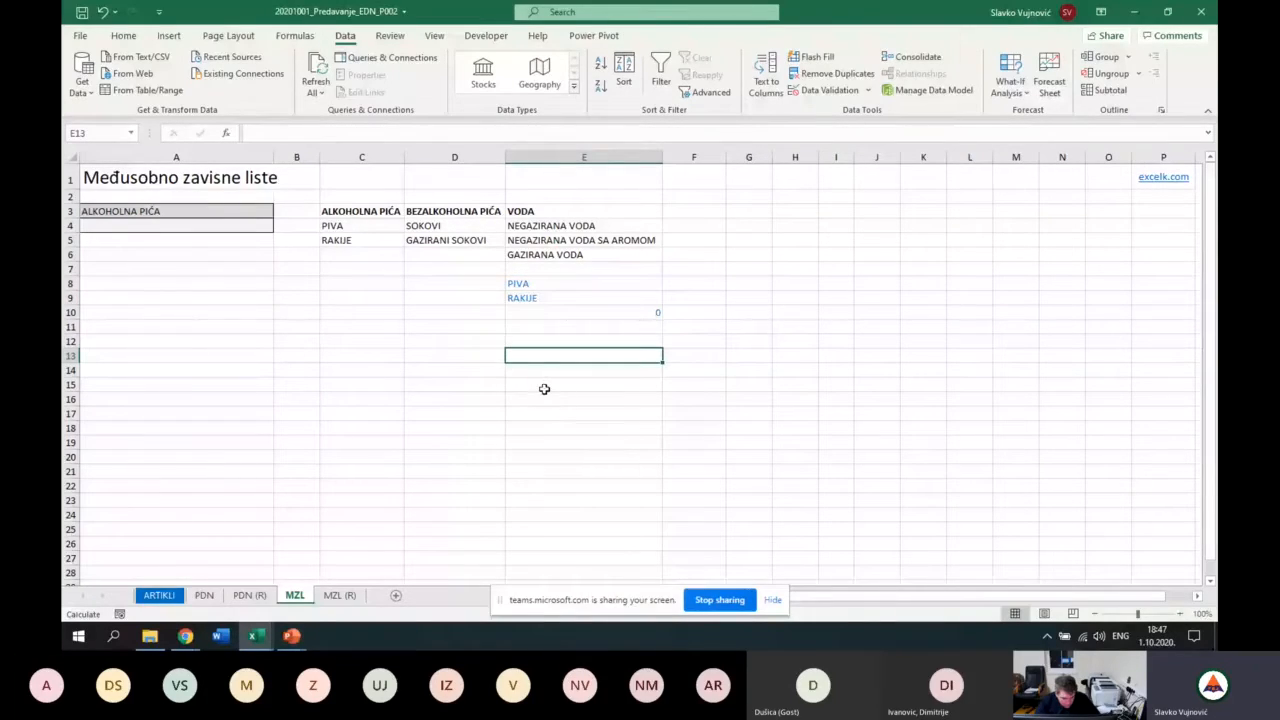
Test the XLOOKUP spill by switching A3 to BEZALKOHOLNA PIĆA, VODA and back to ALKOHOLNA PIĆA.
left_click(231, 209)
left_click(280, 211)
left_click(260, 227)
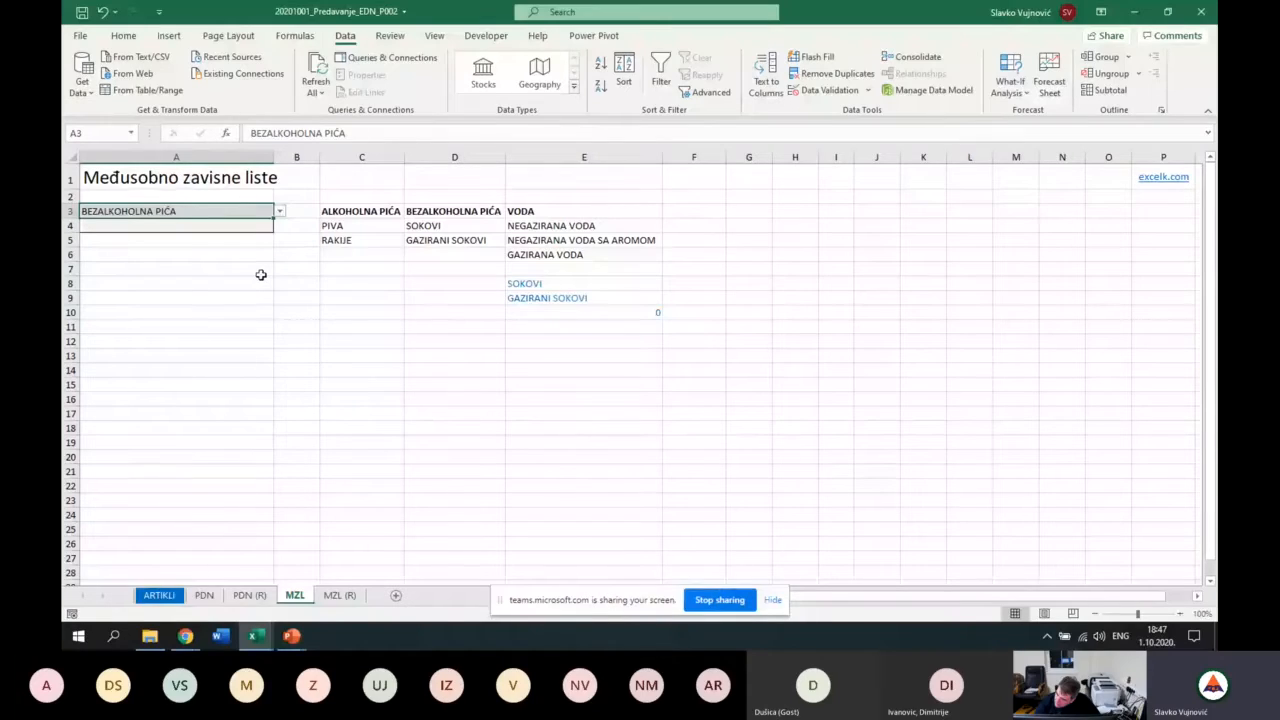
left_click(280, 211)
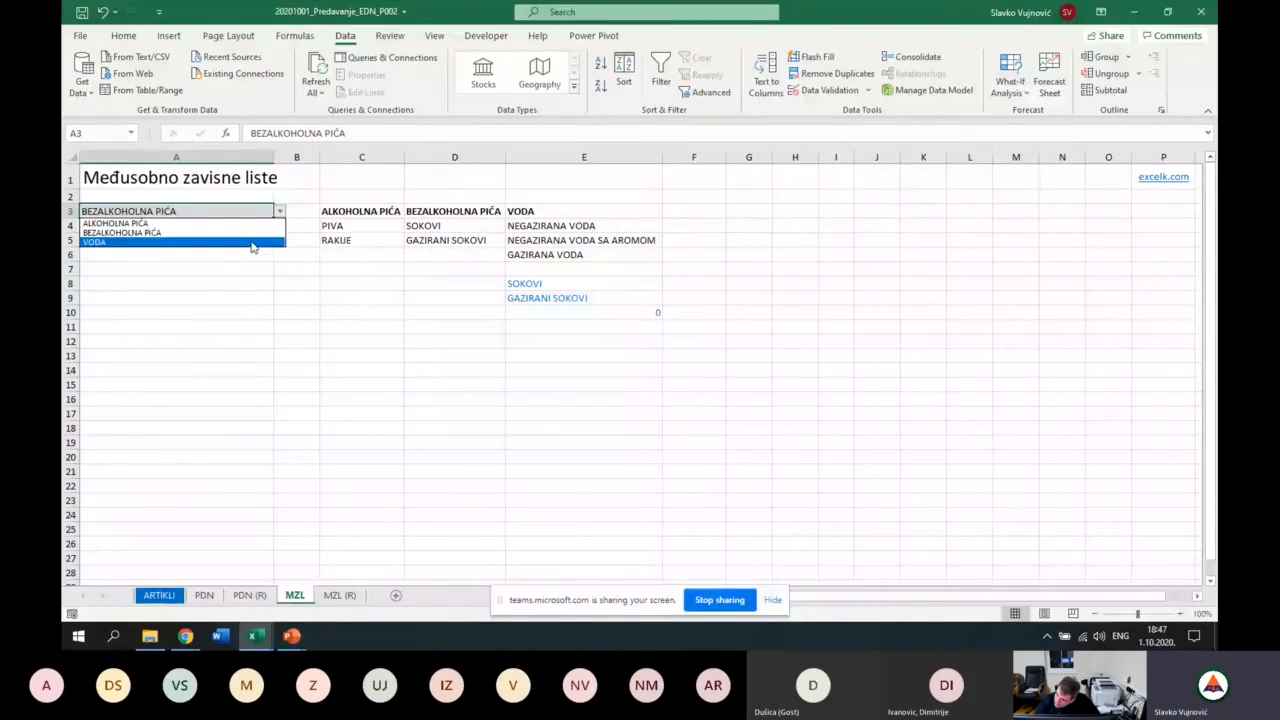
left_click(252, 243)
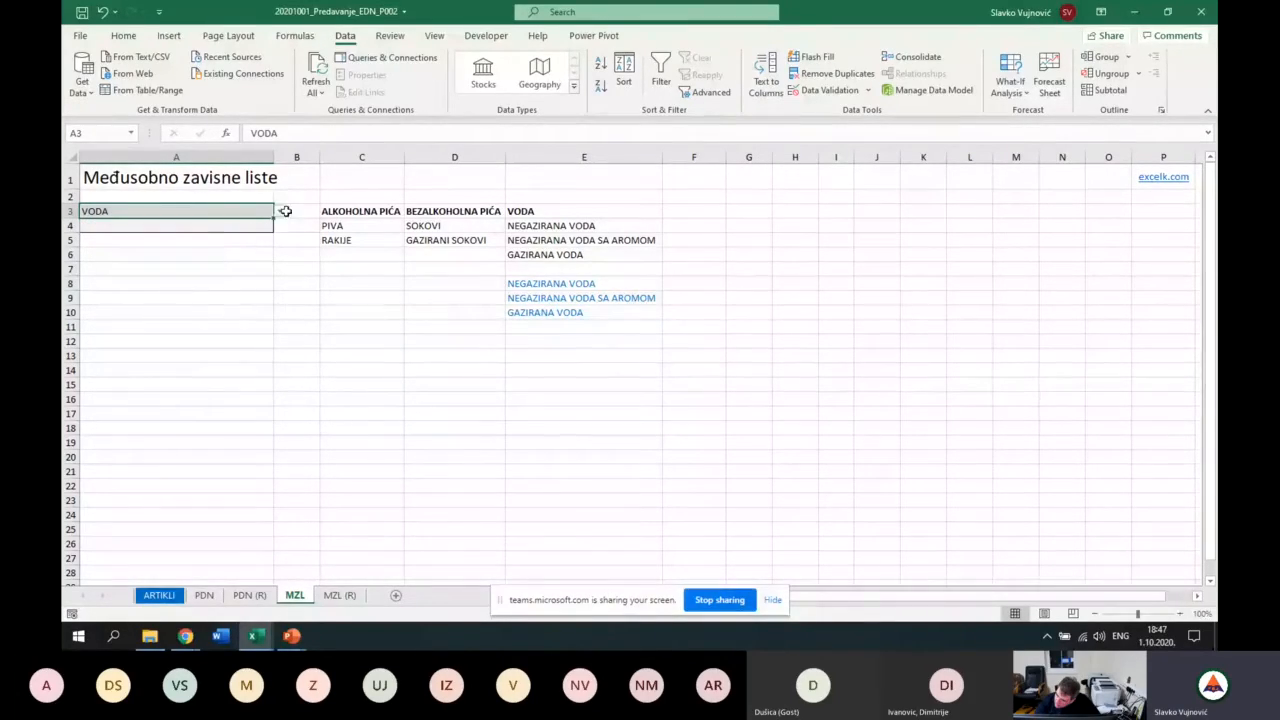
left_click(281, 213)
left_click(268, 225)
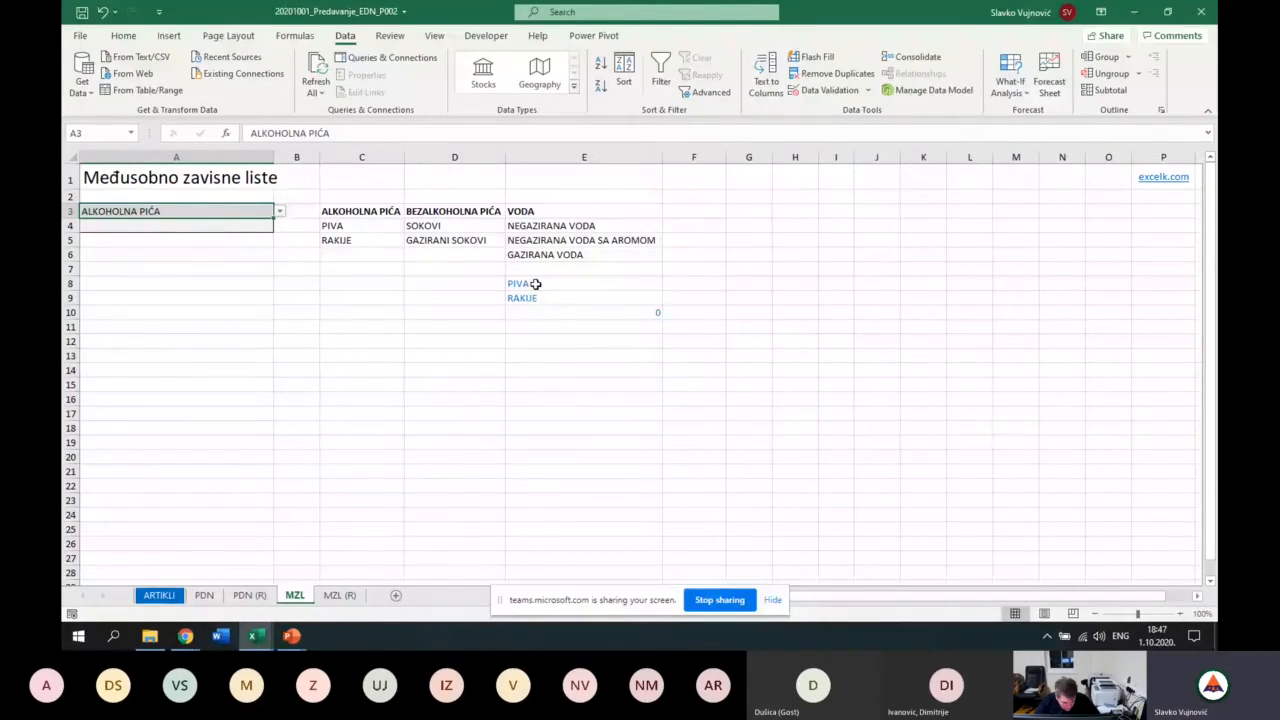
Copy the XLOOKUP(A3;C3:E3;C4:E6) expression from the formula in E8, without its equals sign.
left_click_drag(517, 284, 512, 312)
left_click(258, 134)
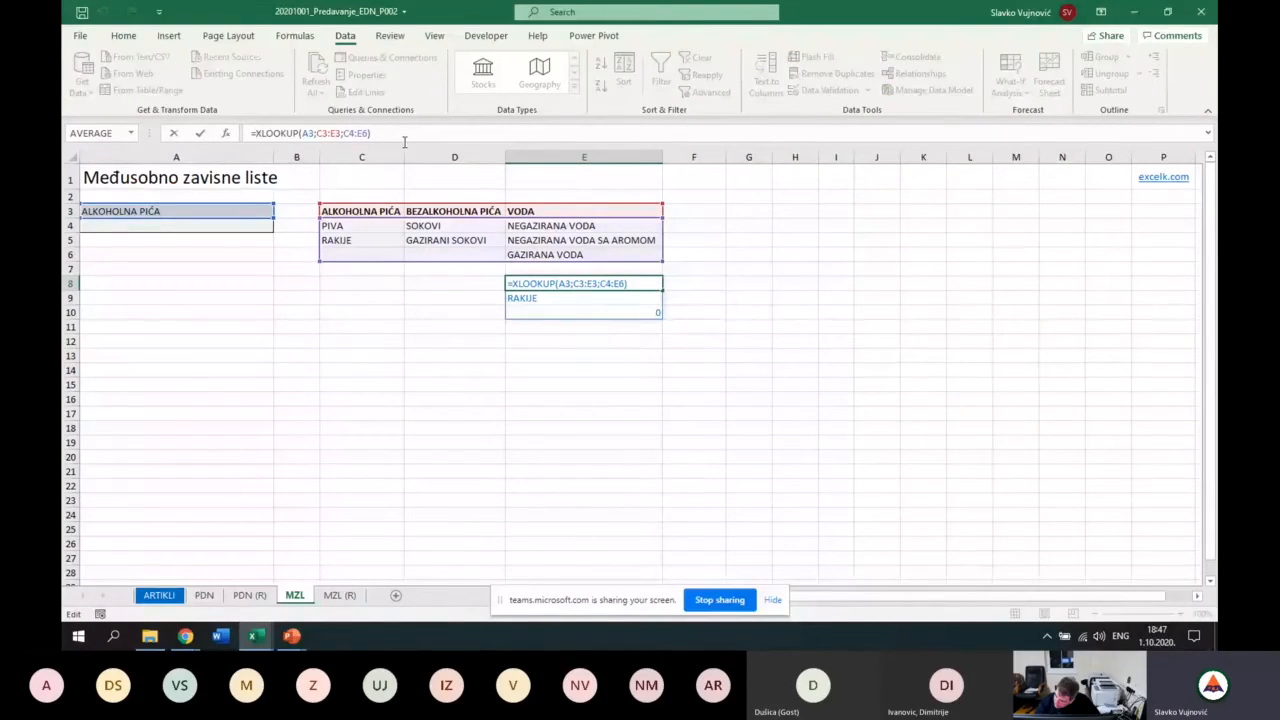
key("shift+Right")
key("shift+Right")
key("shift+Right")
key("shift+Right")
key("shift+Right")
key("shift+Right")
key("shift+Right")
key("shift+Right")
key("shift+Right")
key("shift+Right")
key("shift+Right")
key("shift+Right")
key("shift+Right")
key("shift+Right")
key("shift+Right")
key("shift+Right")
key("shift+Right")
key("shift+Right")
key("shift+Right")
key("shift+Right")
key("shift+Right")
key("shift+Right")
key("shift+Right")
key("shift+Right")
key("shift+Right")
key("ctrl+c")
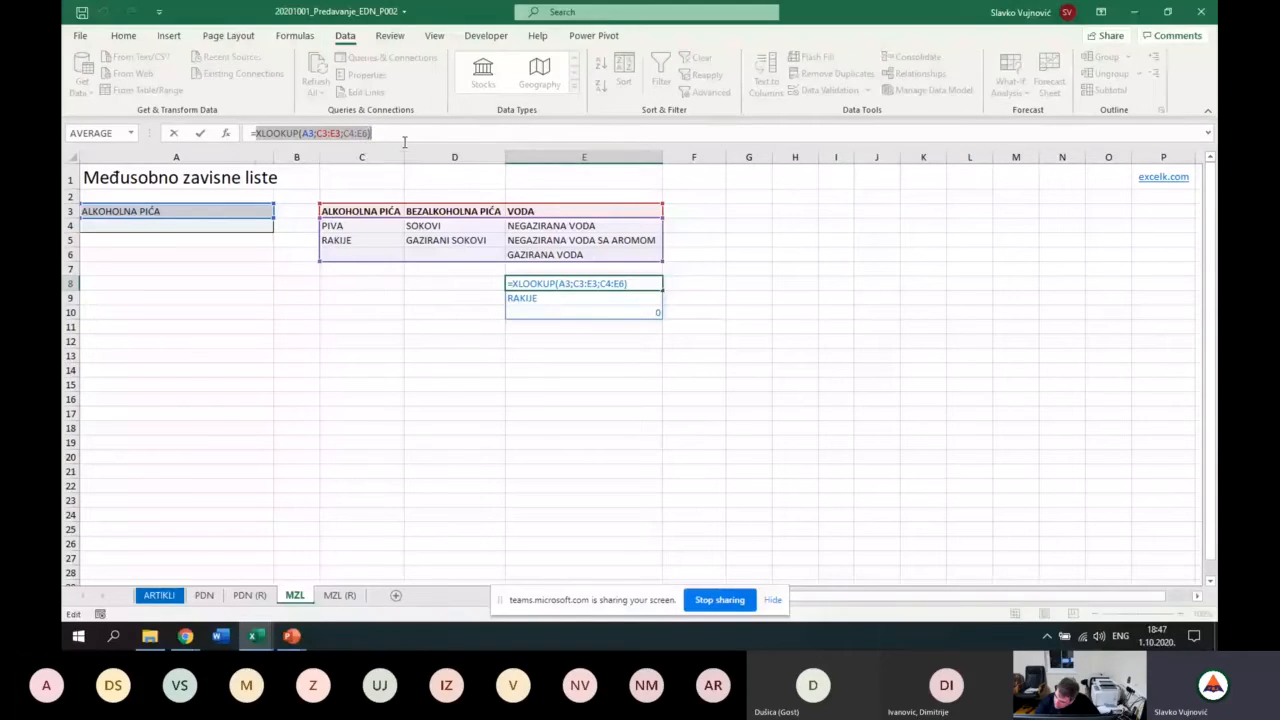
Wrap the E8 formula in FILTER to exclude zeros: =FILTER(XLOOKUP(A3;C3:E3;C4:E6);XLOOKUP(A3;C3:E3;C4:E6)<>0).
left_click(257, 134)
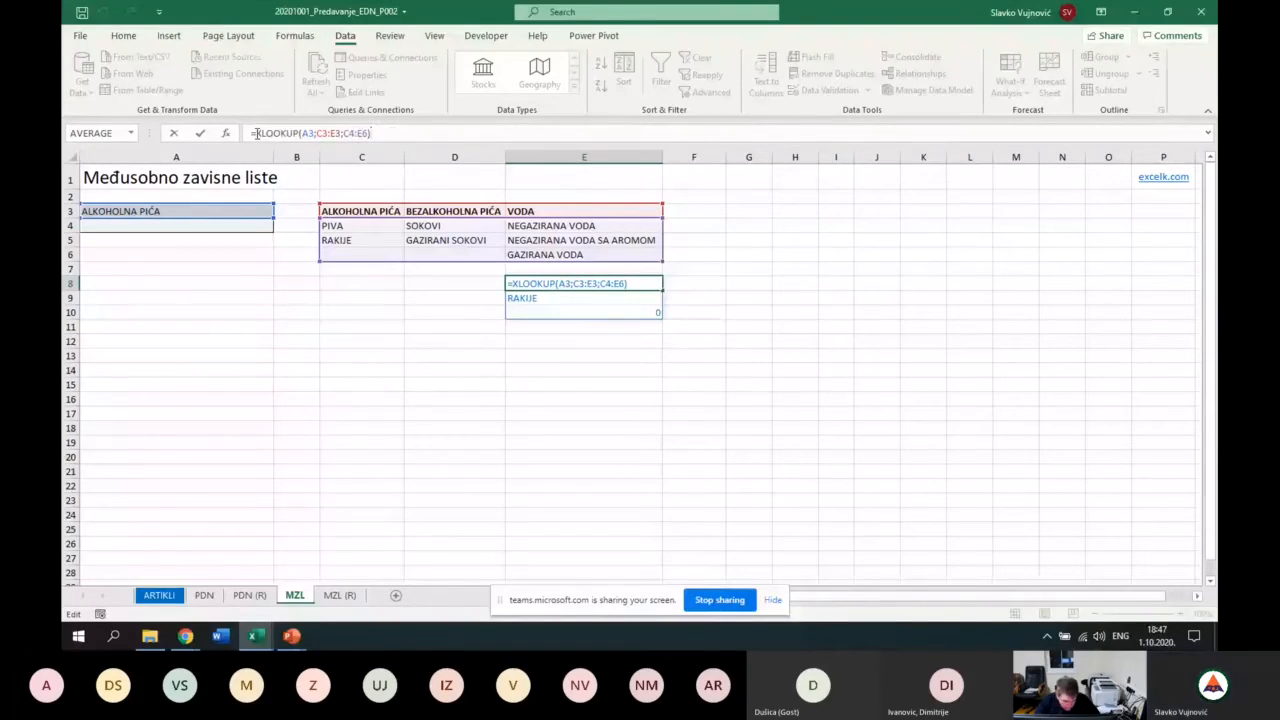
type("filter")
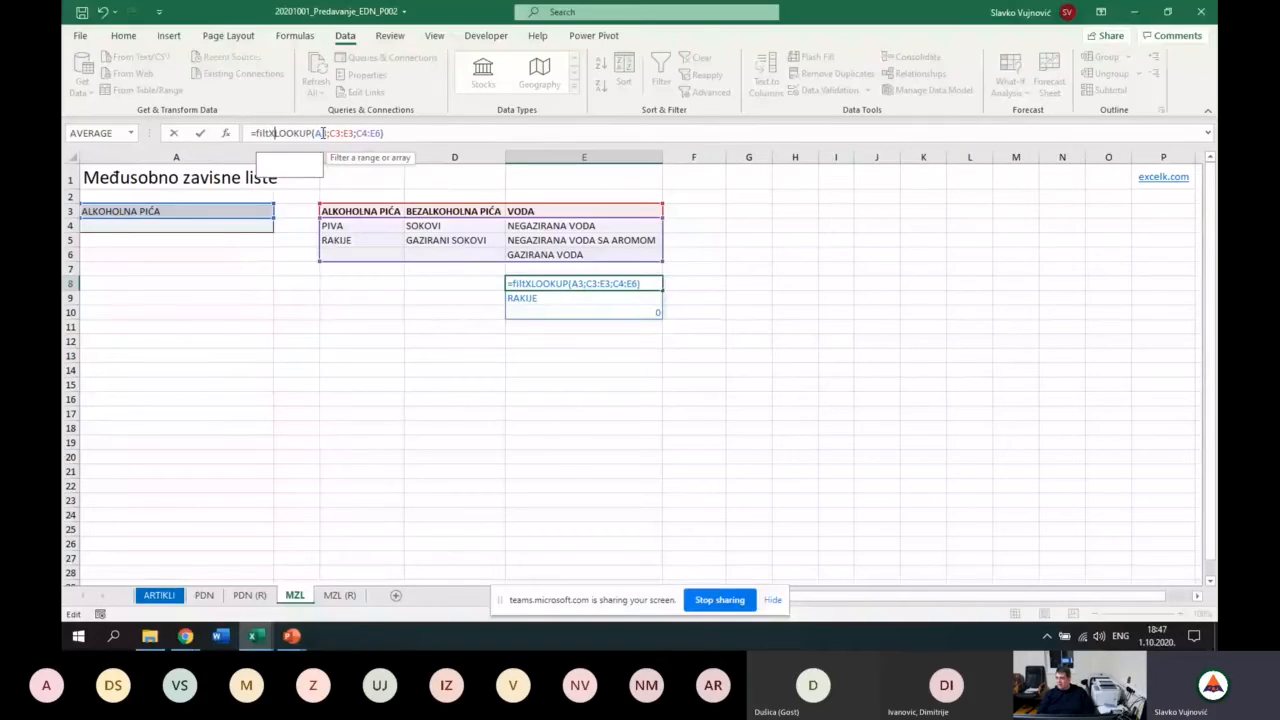
type("(")
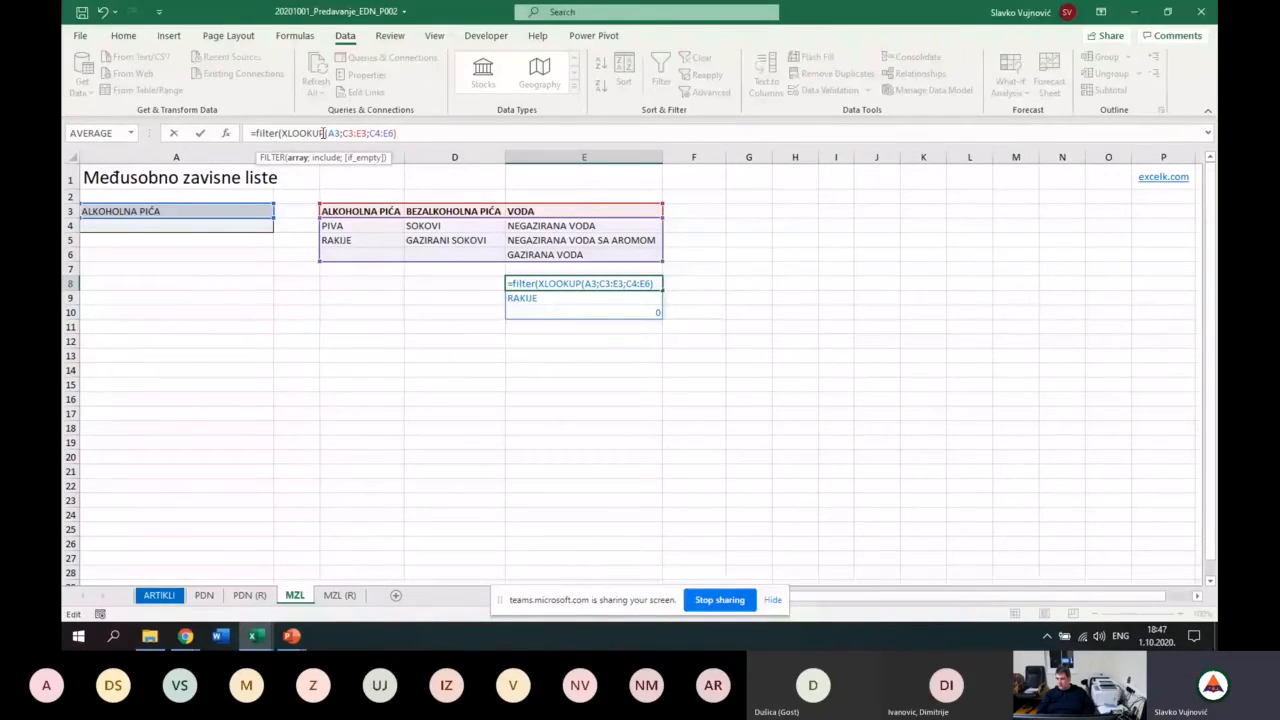
type(";")
key("ctrl+v")
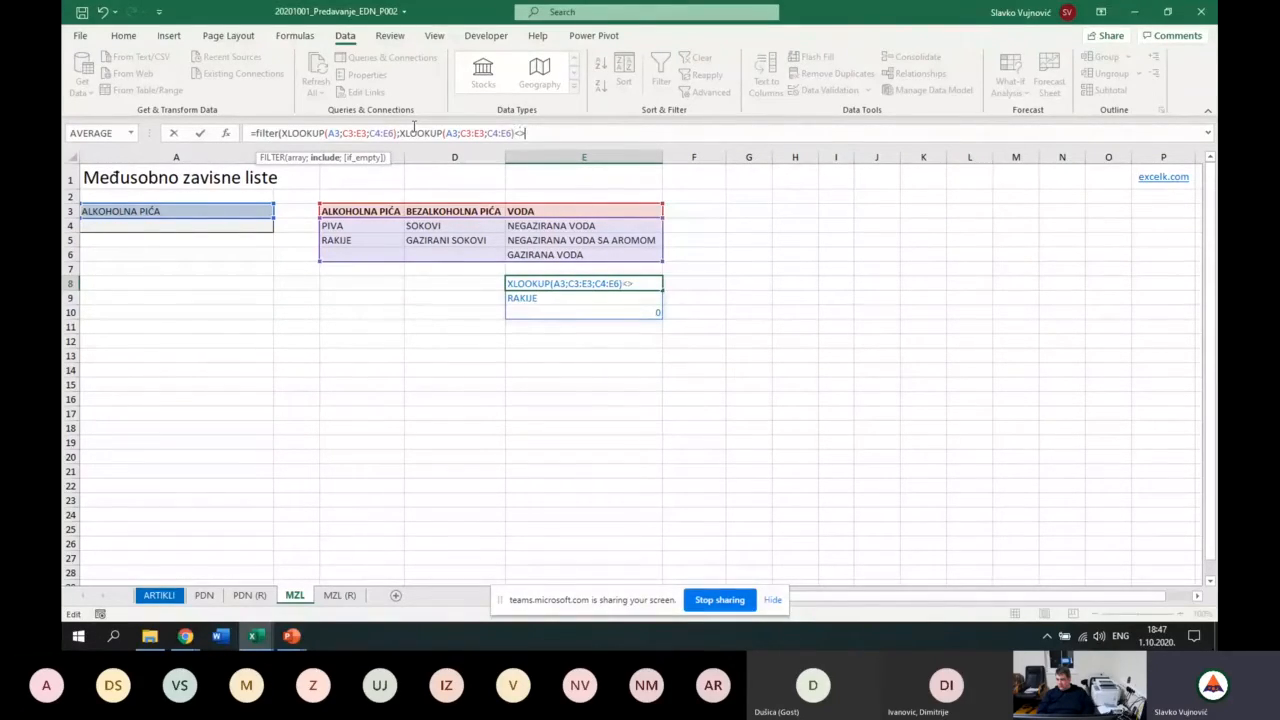
type("<>0)")
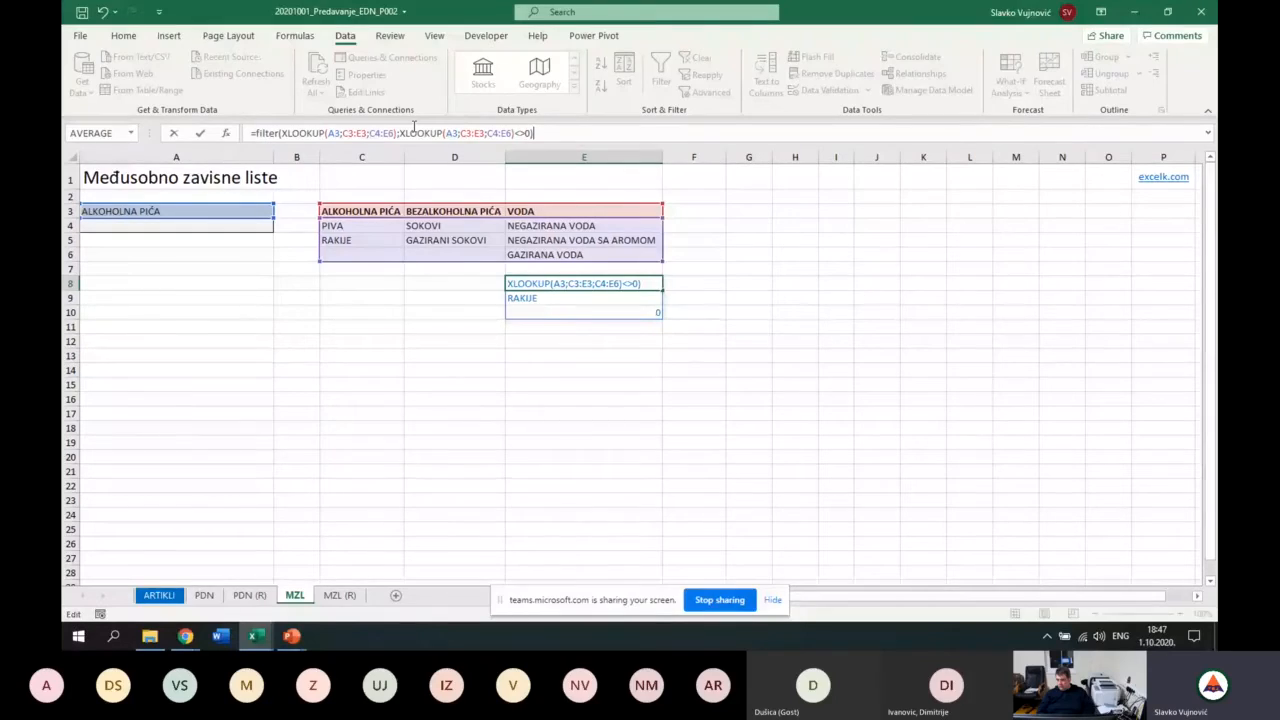
key("Return")
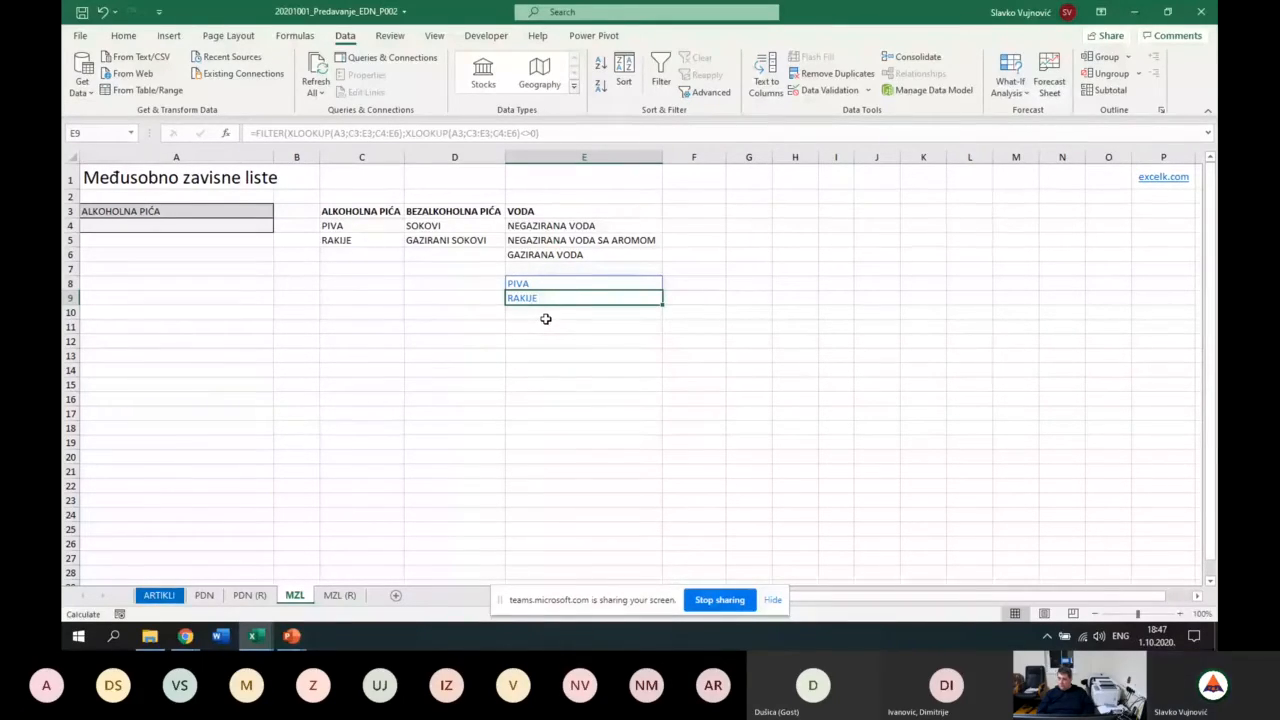
Add a list data validation to A4 with the spill reference =$E$8# as its source.
left_click(238, 232)
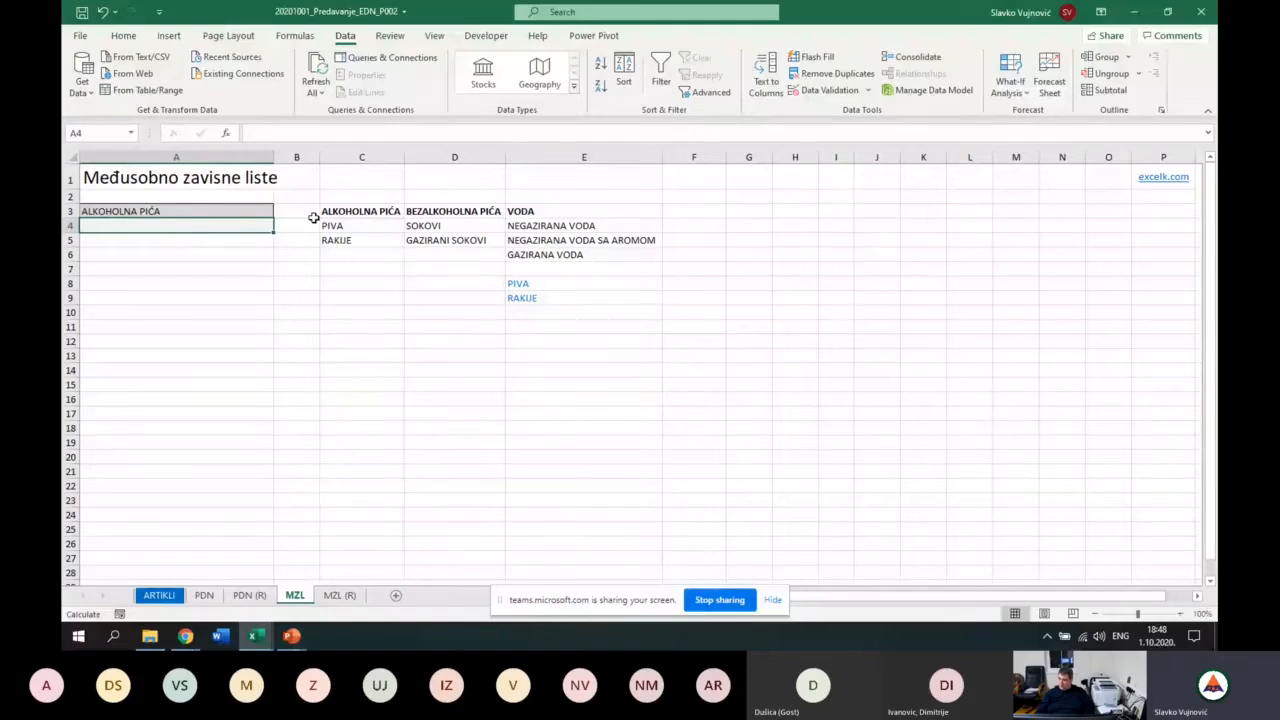
left_click(832, 91)
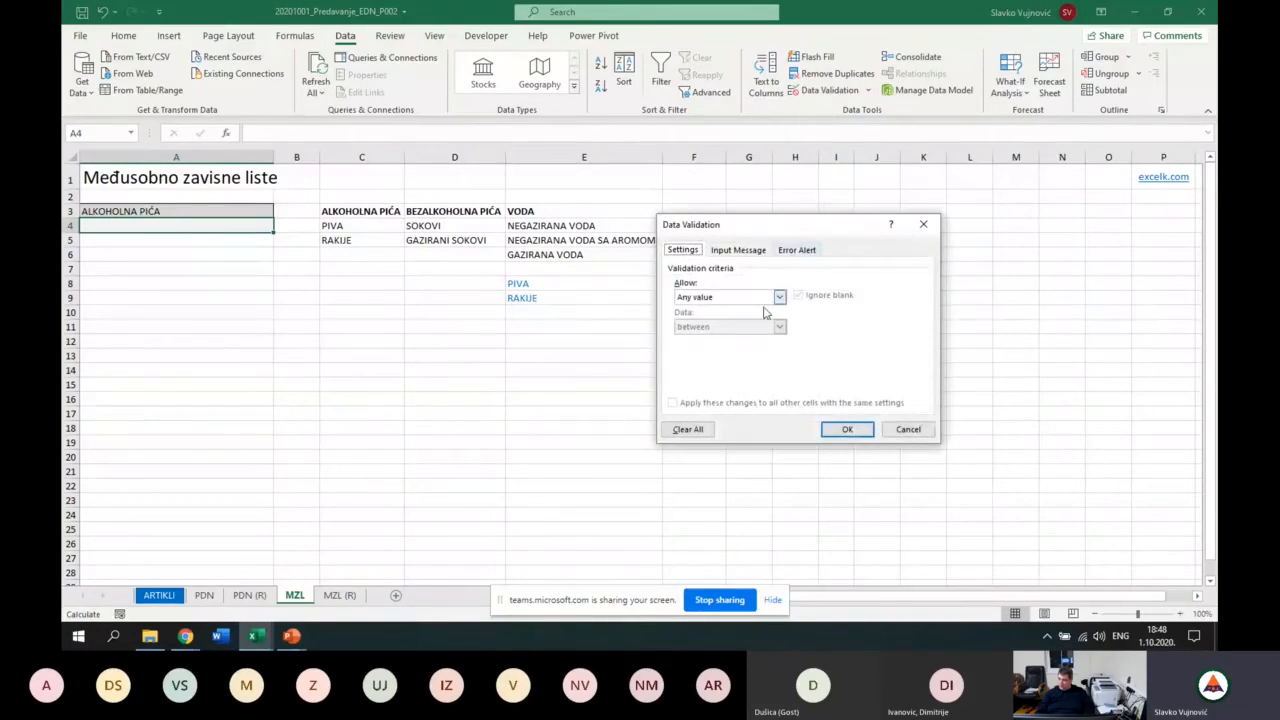
left_click(779, 297)
left_click(755, 344)
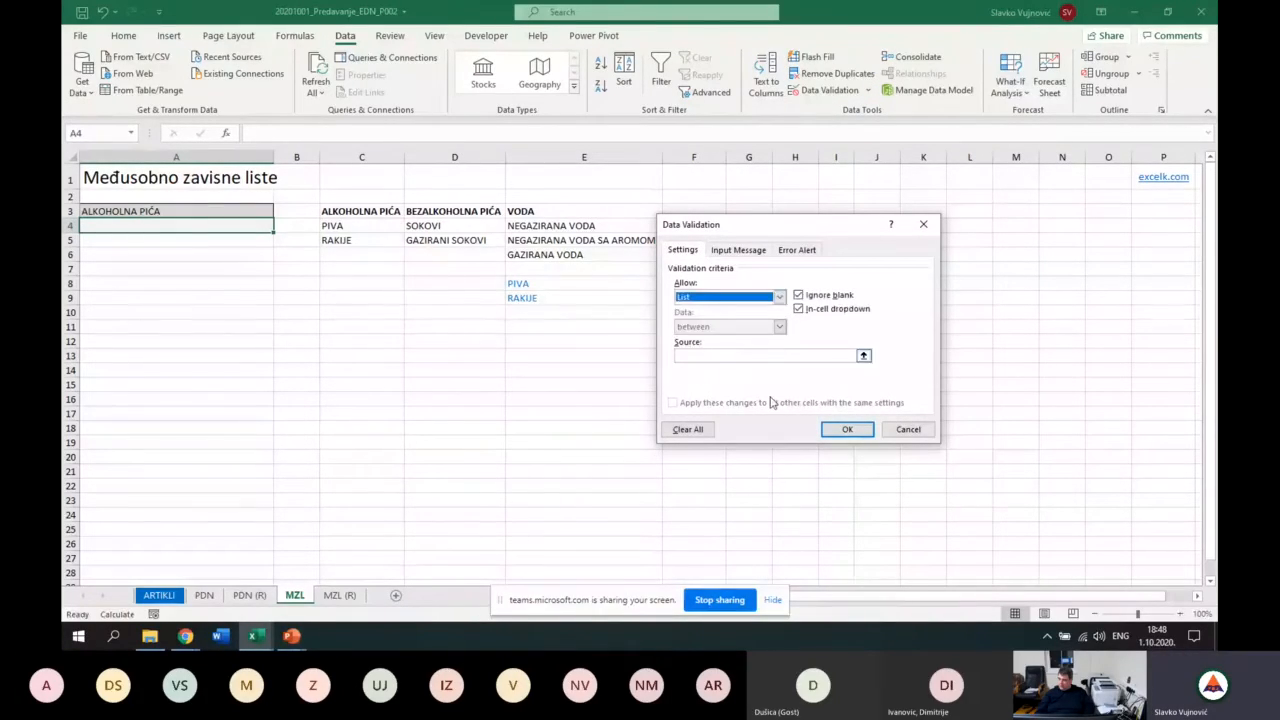
left_click(702, 355)
left_click(512, 283)
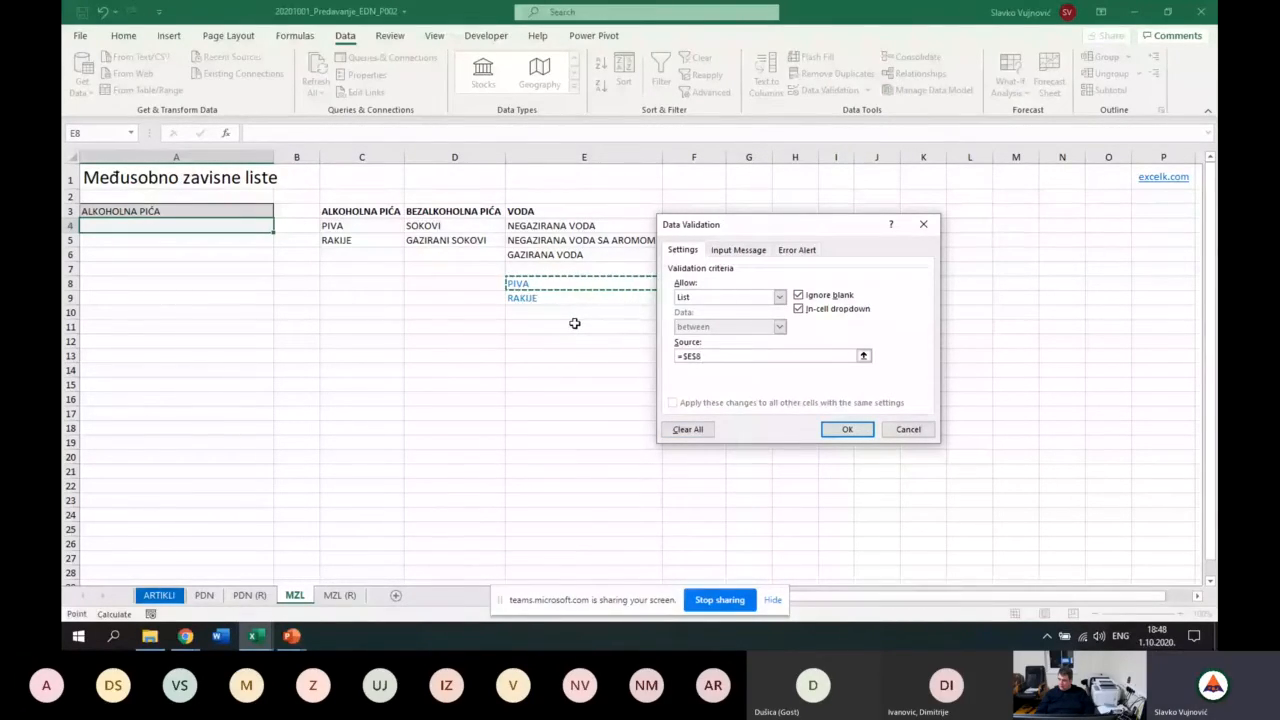
type(":")
key("BackSpace")
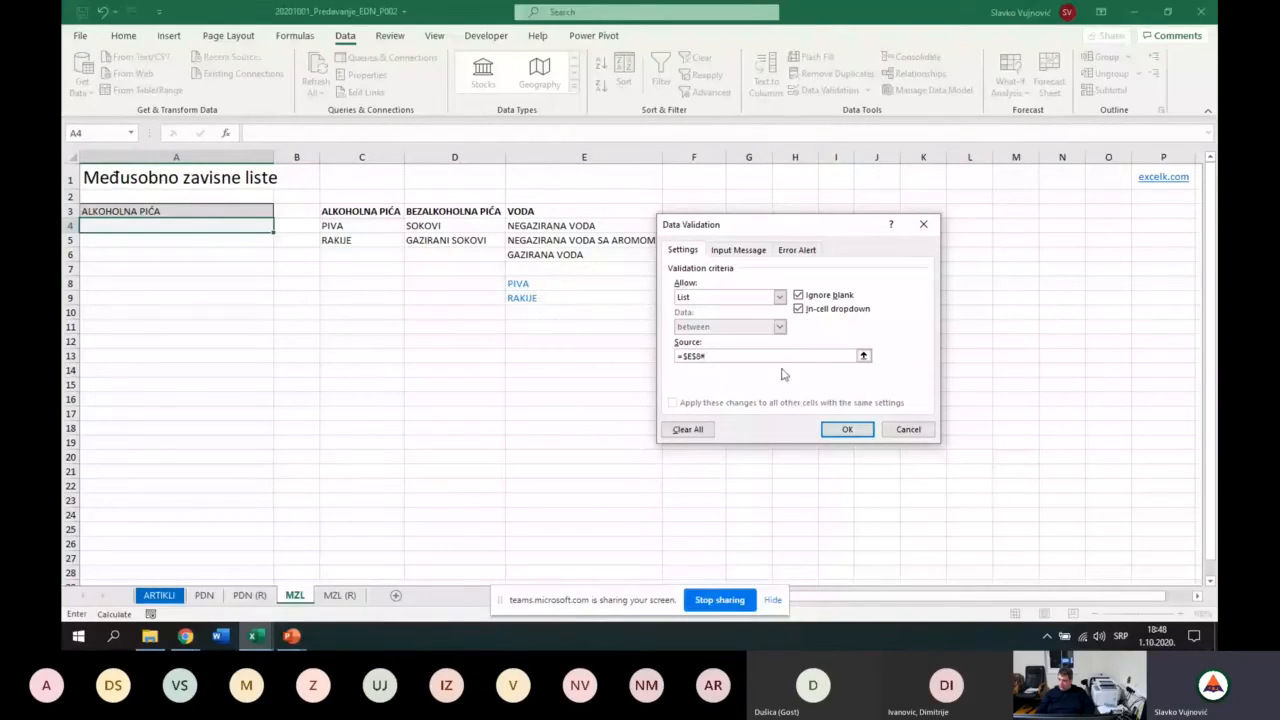
left_click(843, 429)
Try the dependent A4 dropdown by choosing RAKIJE and then PIVA.
left_click(280, 226)
left_click(252, 248)
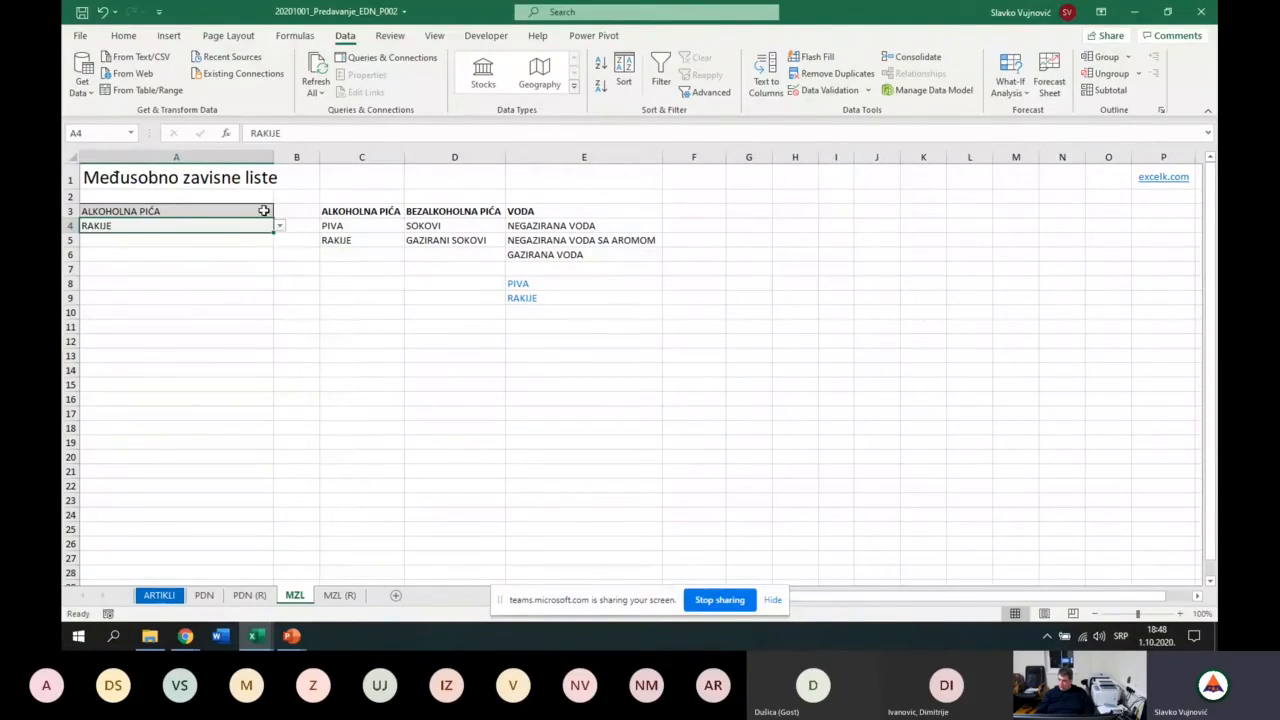
left_click(280, 226)
left_click(259, 239)
Switch A3 to BEZALKOHOLNA PIĆA and choose GAZIRANI SOKOVI from the dependent list in A4.
left_click(230, 208)
left_click(281, 211)
left_click(258, 229)
left_click(231, 228)
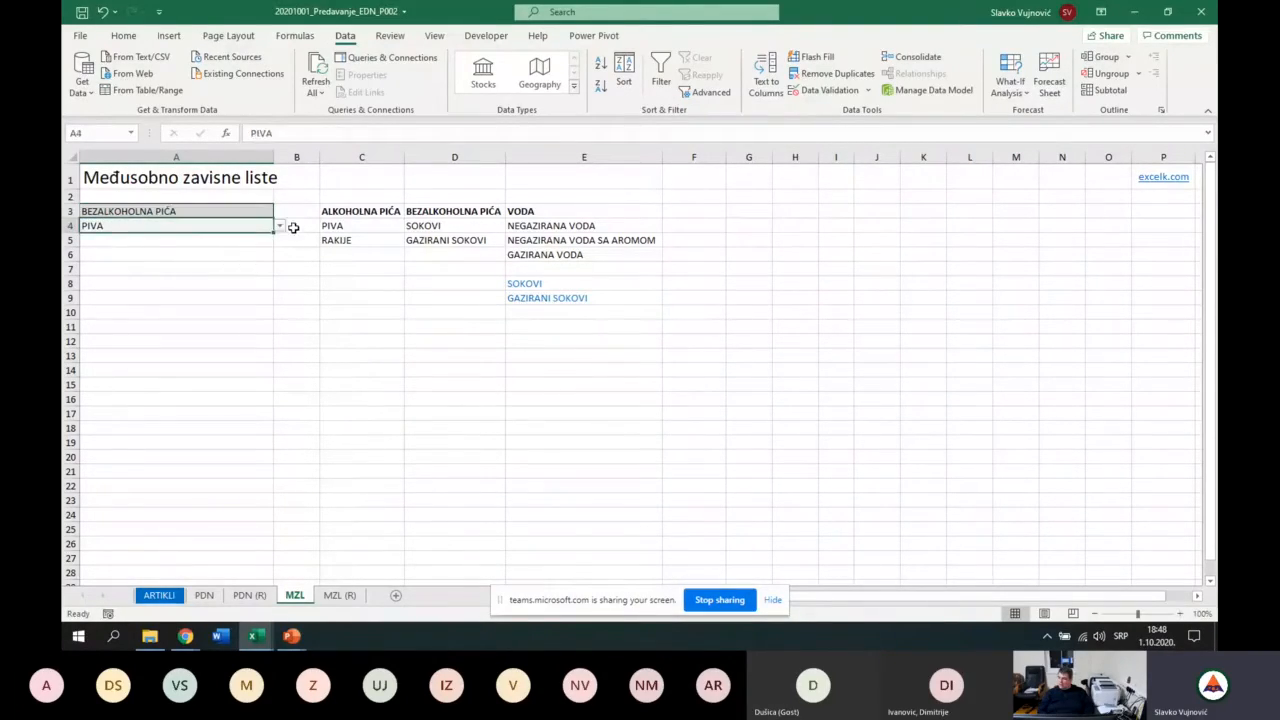
left_click(280, 226)
left_click(258, 248)
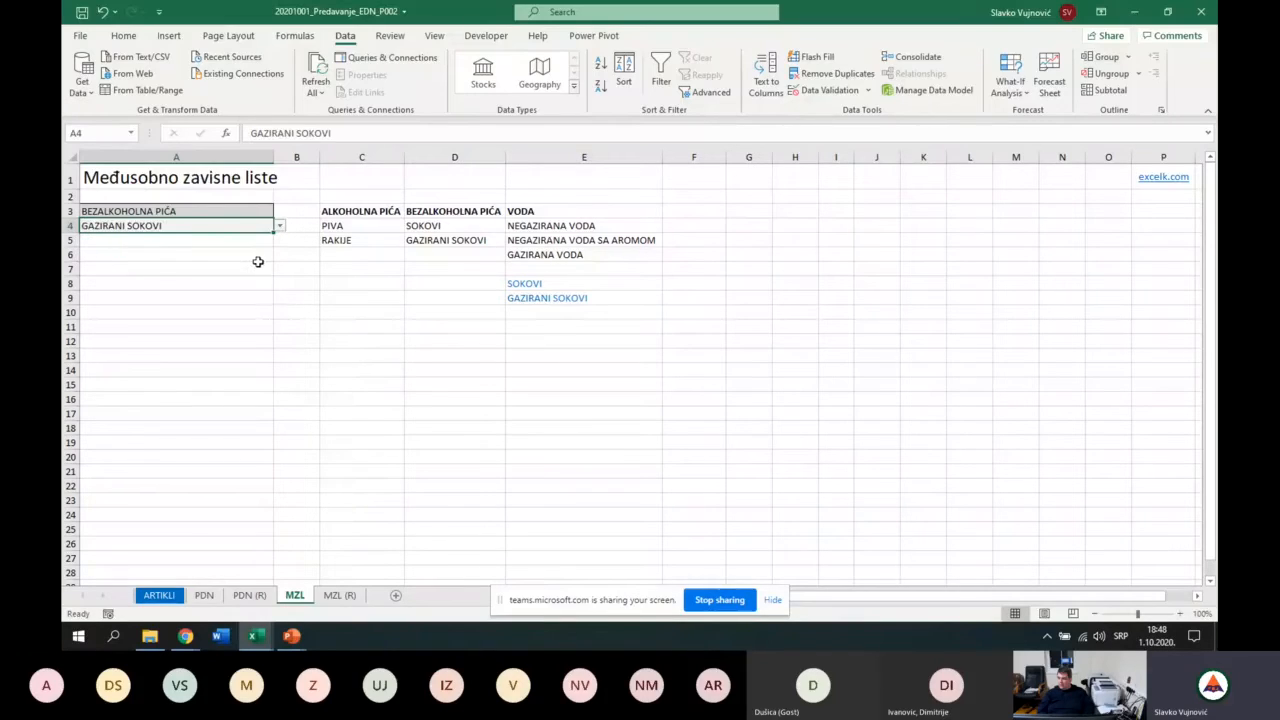
Switch A3 to VODA and try NEGAZIRANA VODA SA AROMOM in A4, leaving GAZIRANA VODA selected.
left_click(265, 210)
left_click(280, 214)
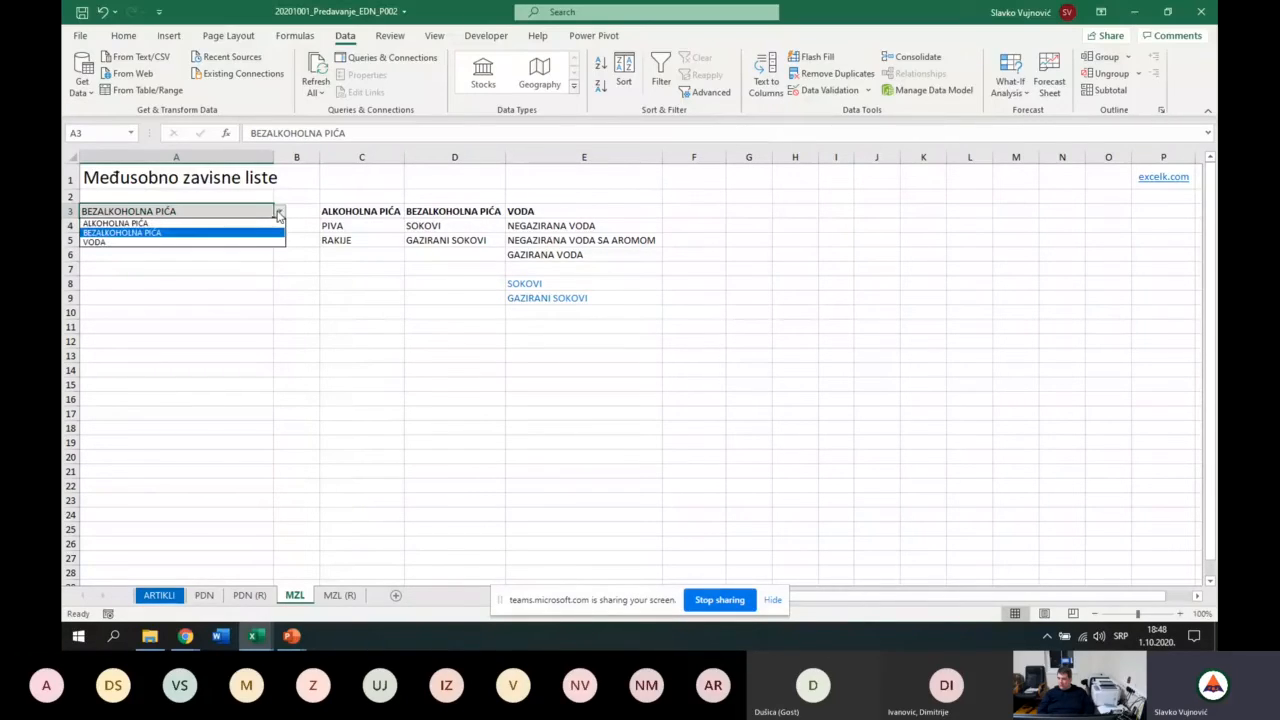
left_click(247, 242)
left_click(255, 226)
left_click(280, 226)
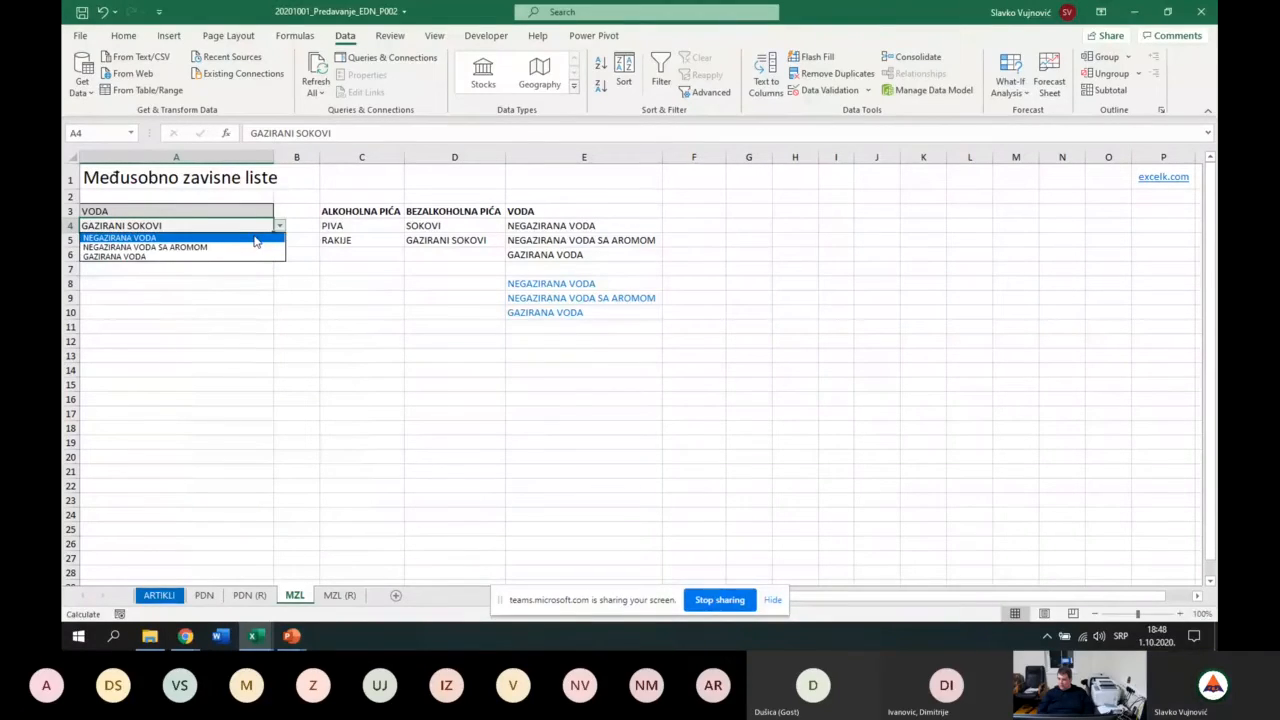
left_click(252, 245)
left_click(280, 226)
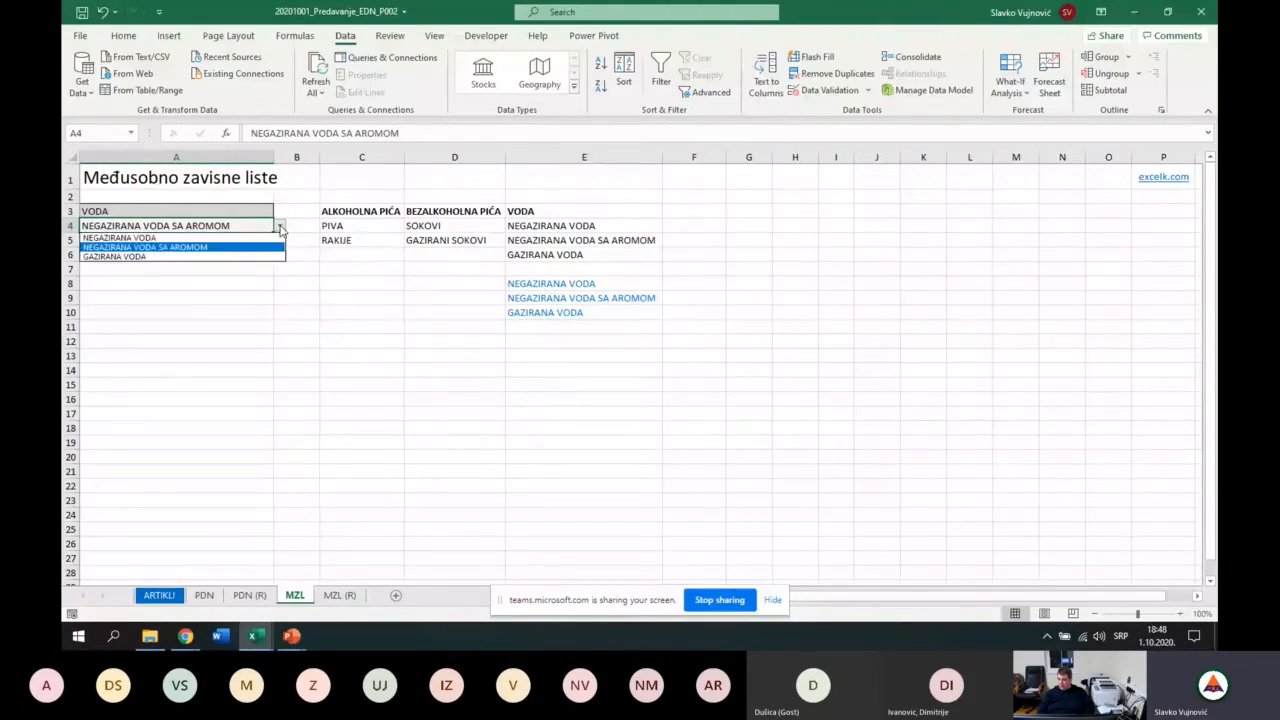
left_click(250, 257)
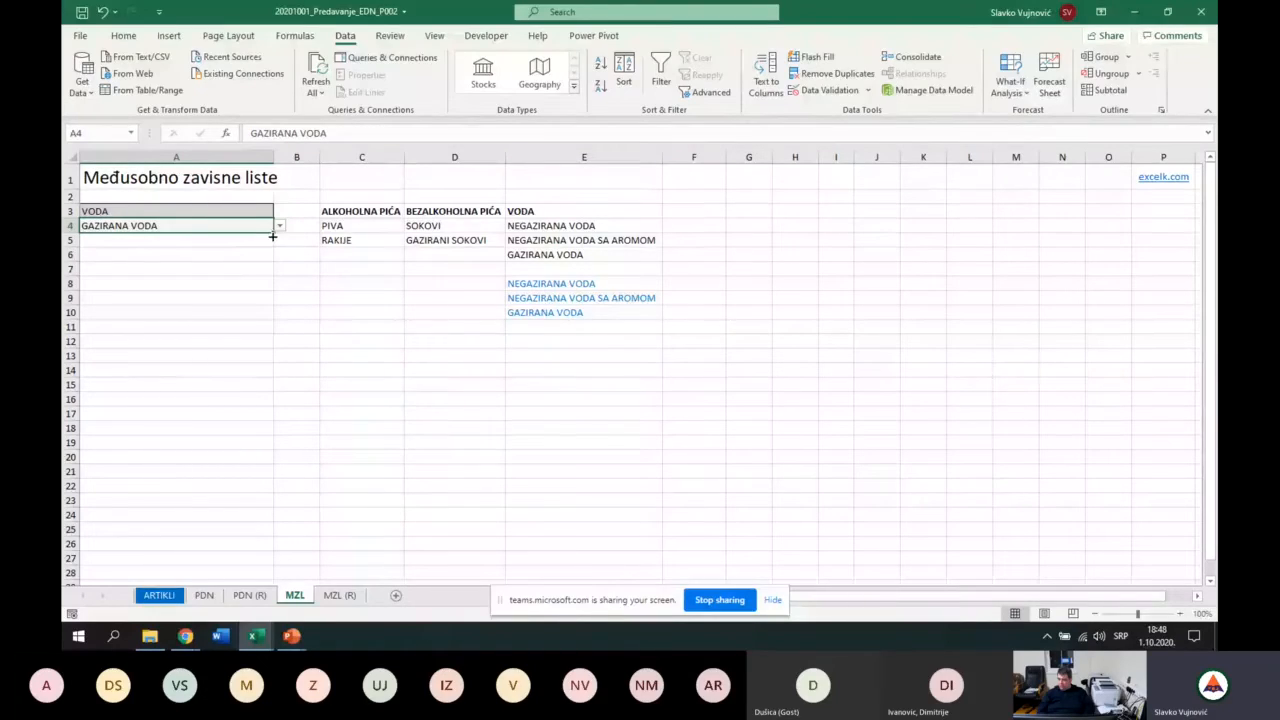
left_click(246, 210)
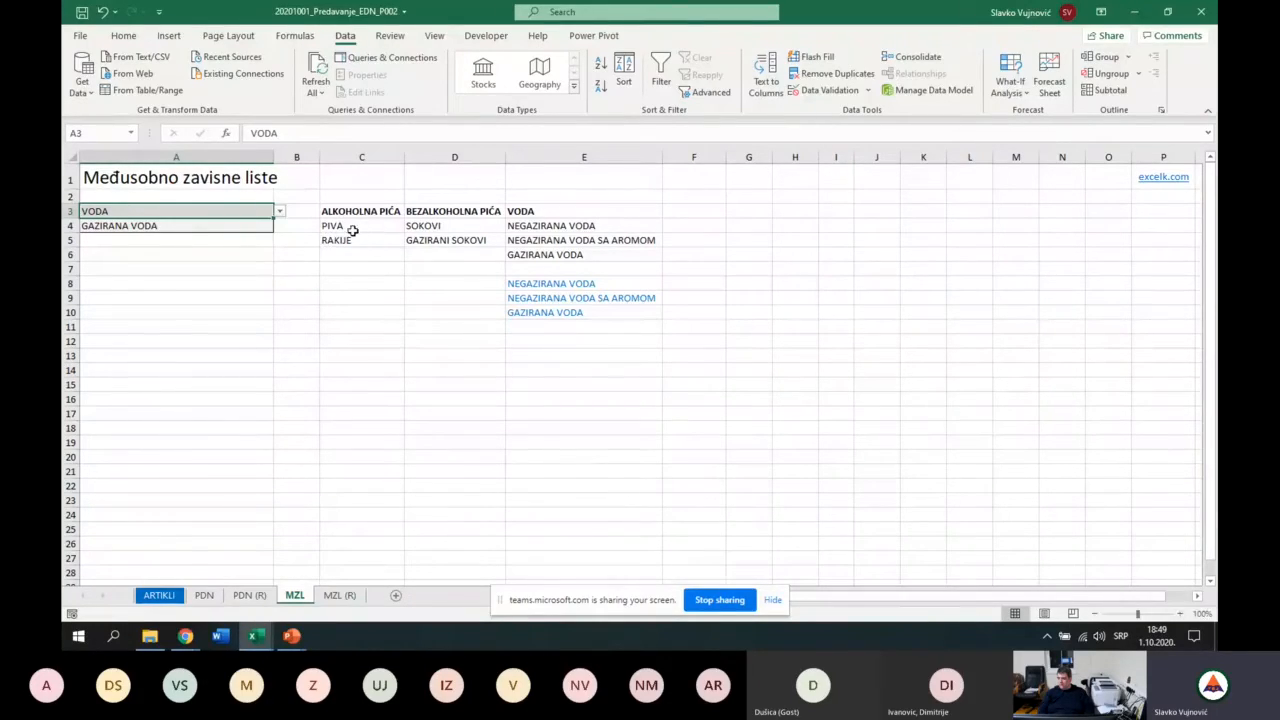
left_click_drag(355, 224, 362, 314)
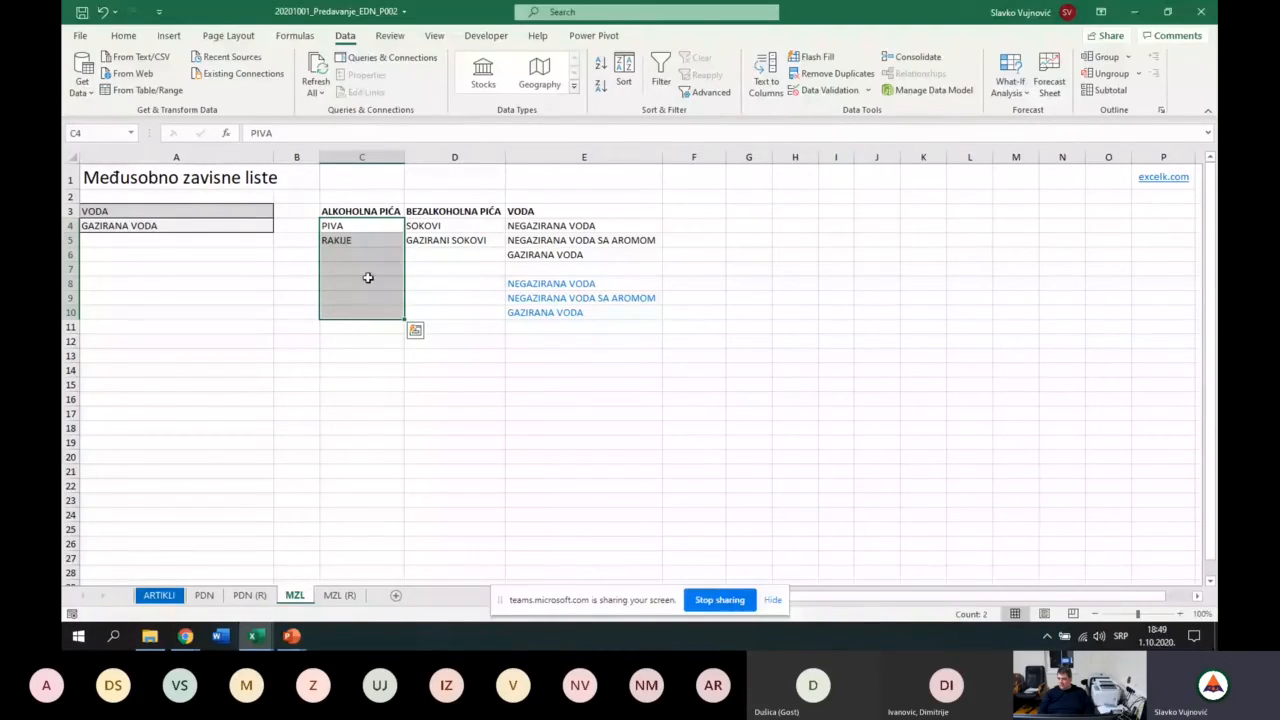
left_click(361, 228)
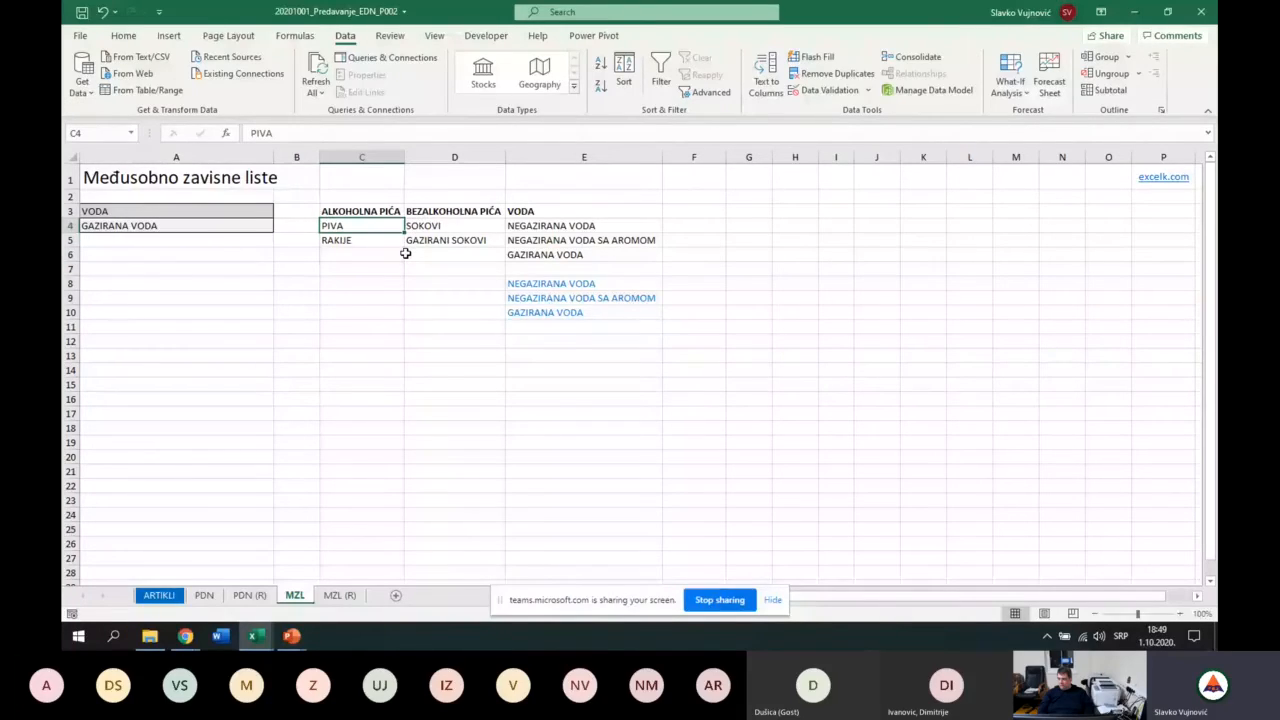
left_click(566, 340)
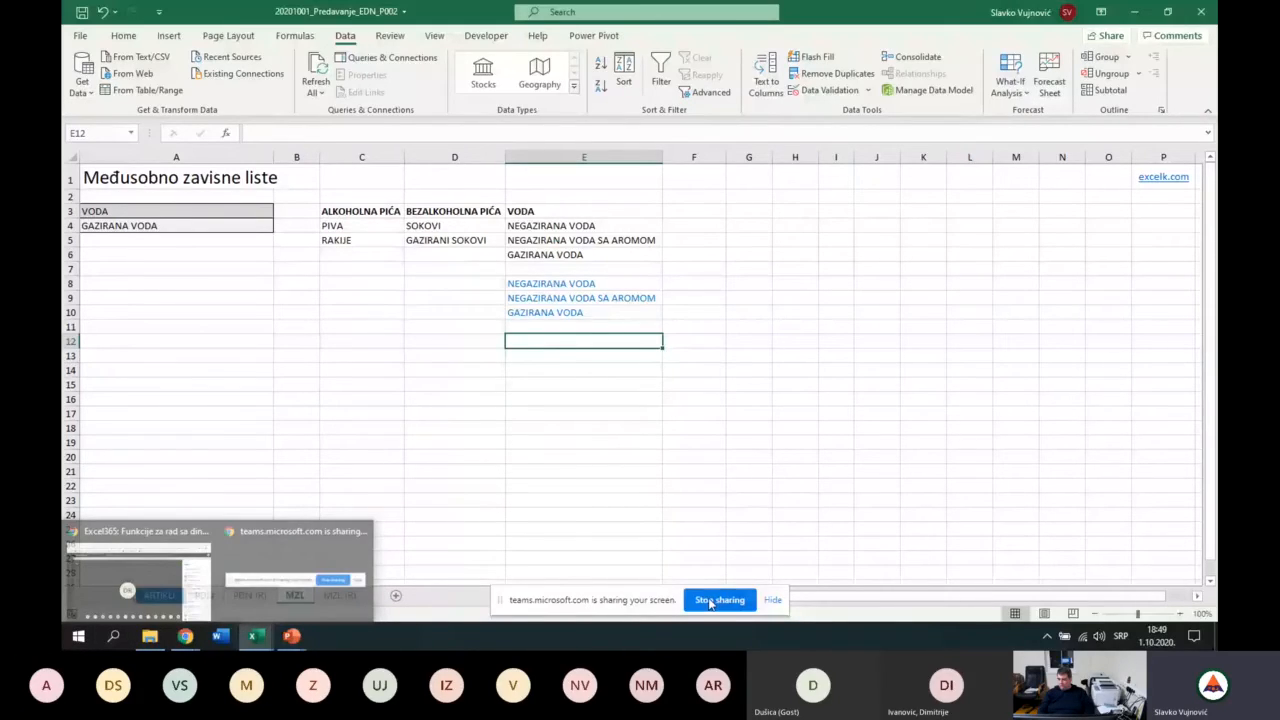
Stop sharing the screen in the Teams meeting.
left_click(711, 601)
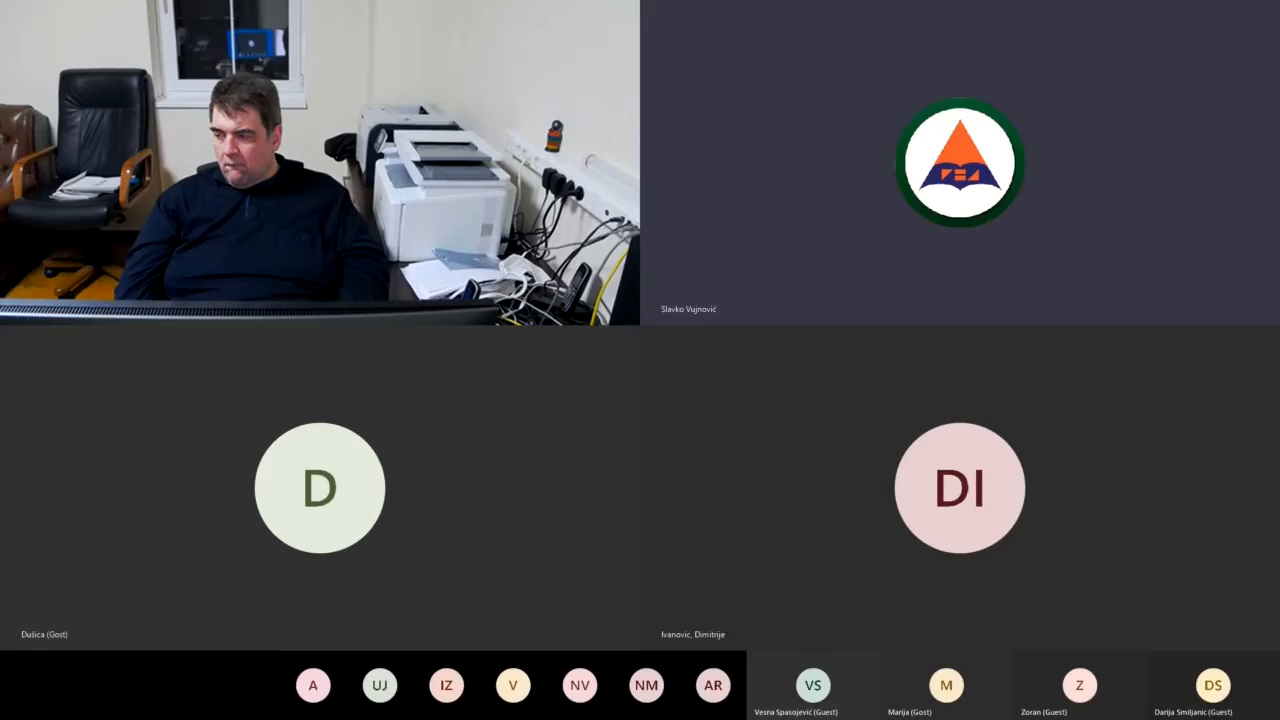